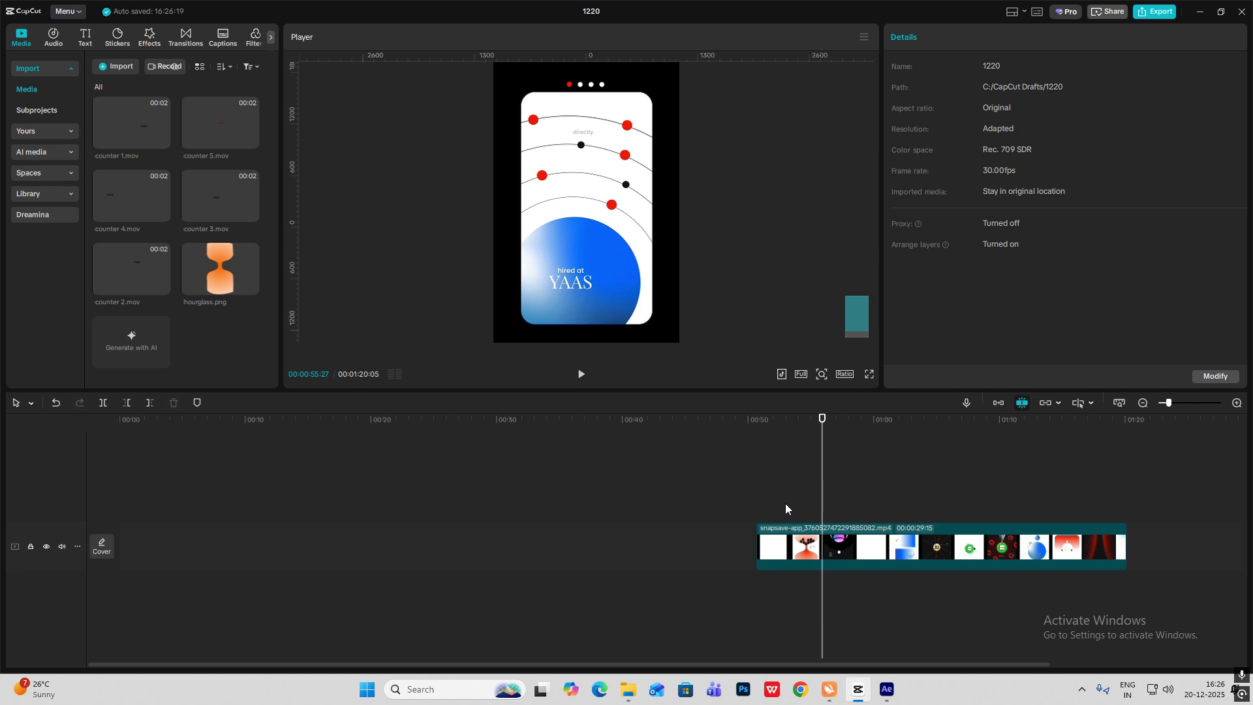
Add a default text clip at the start of the timeline and replace its text with a solid square symbol.
{"action": "left_click_drag", "start_coordinate": [785, 503], "coordinate": [768, 507]}
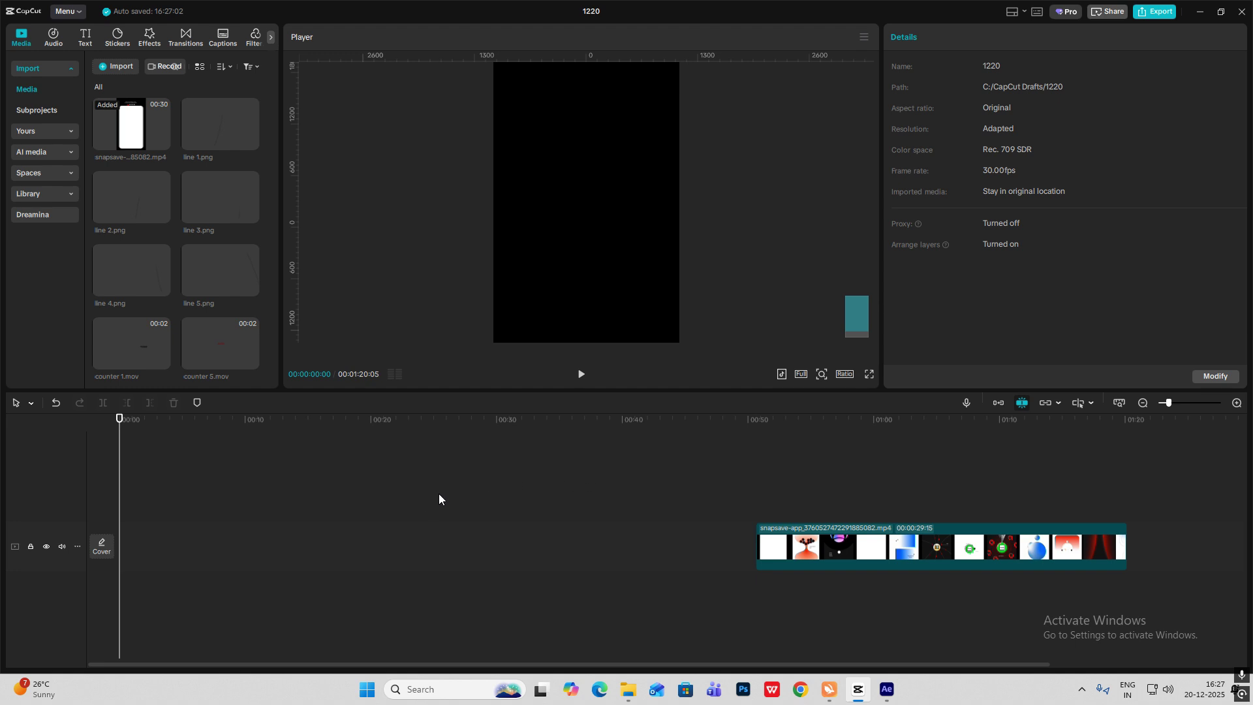
{"action": "left_click", "coordinate": [93, 43]}
{"action": "left_click_drag", "start_coordinate": [120, 86], "coordinate": [130, 512]}
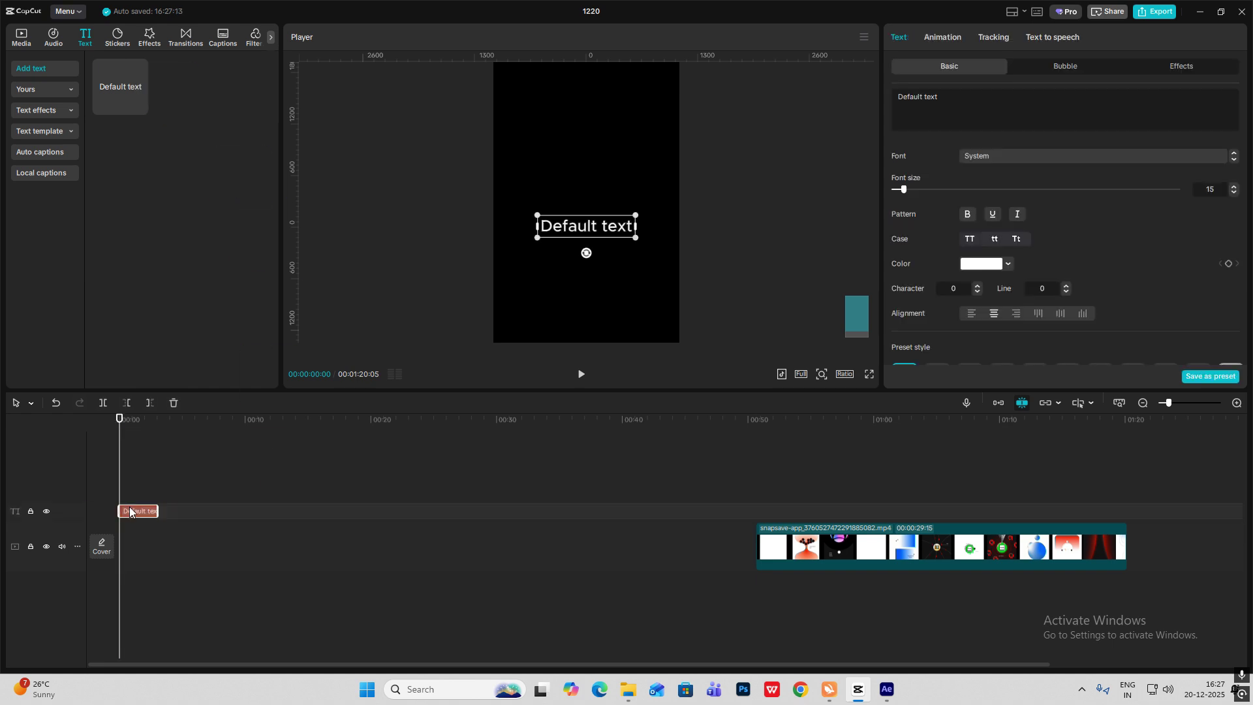
{"action": "left_click", "coordinate": [997, 101]}
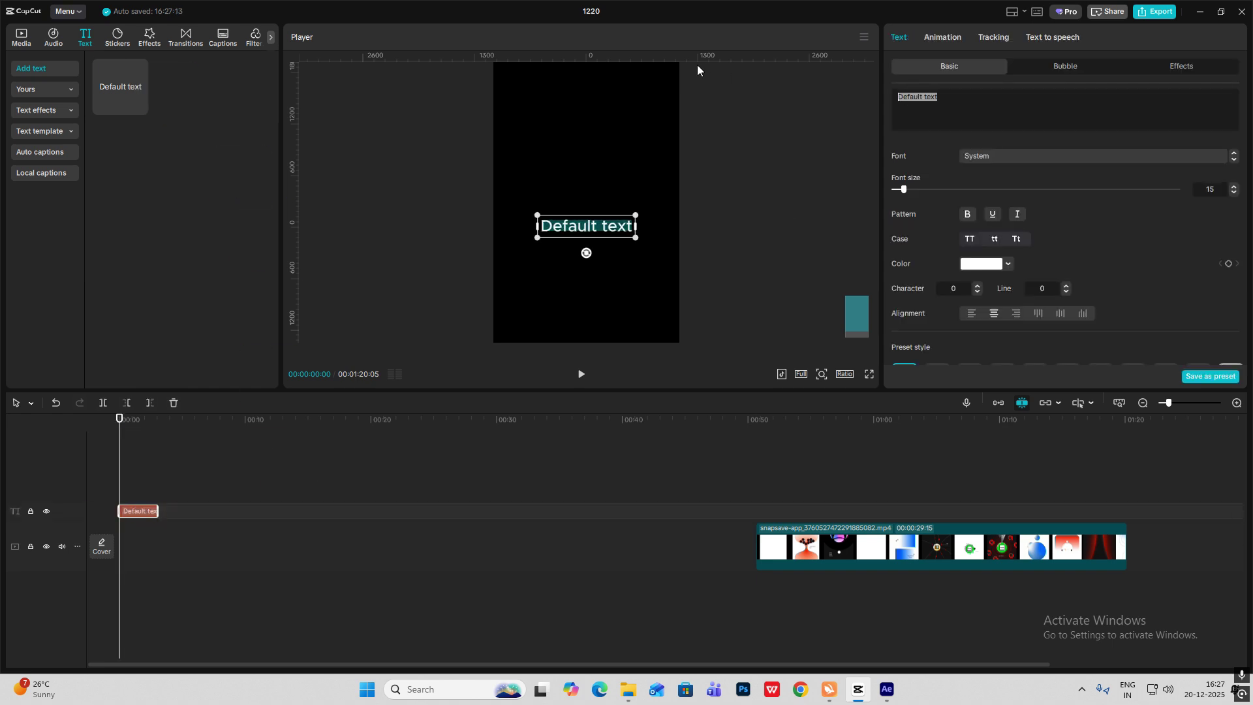
{"action": "key", "text": "super+period"}
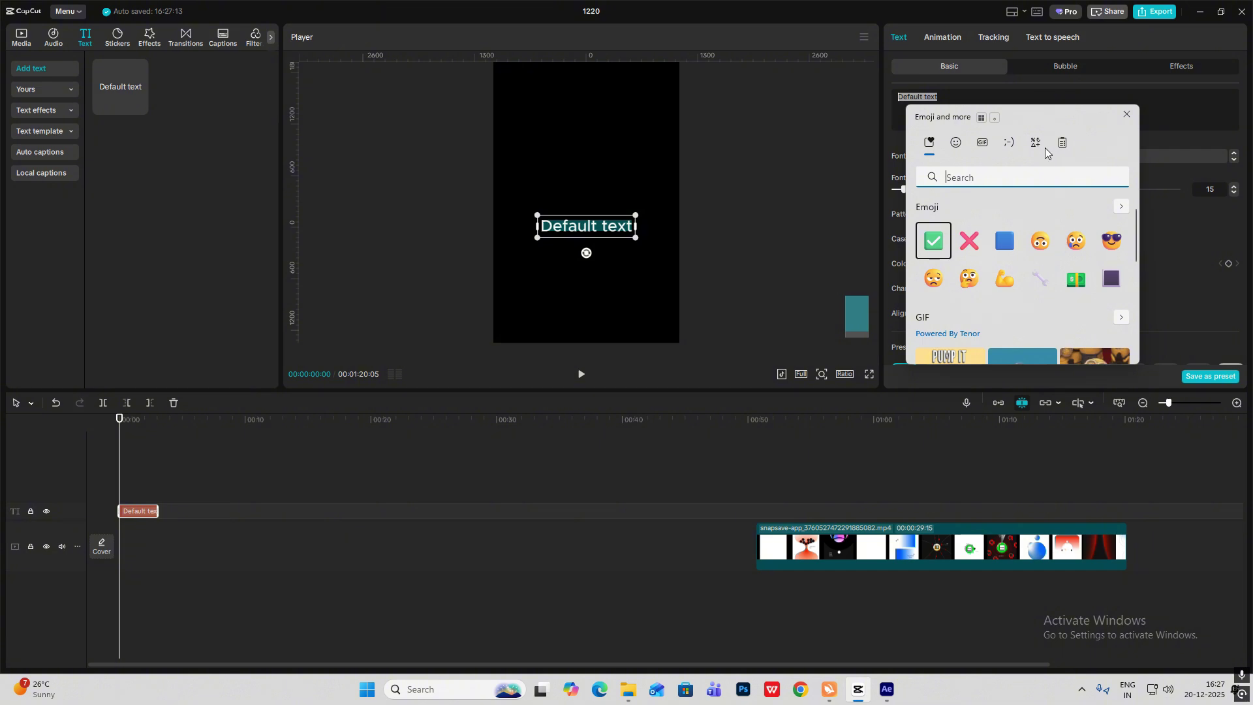
{"action": "left_click", "coordinate": [1042, 146]}
{"action": "left_click", "coordinate": [974, 210]}
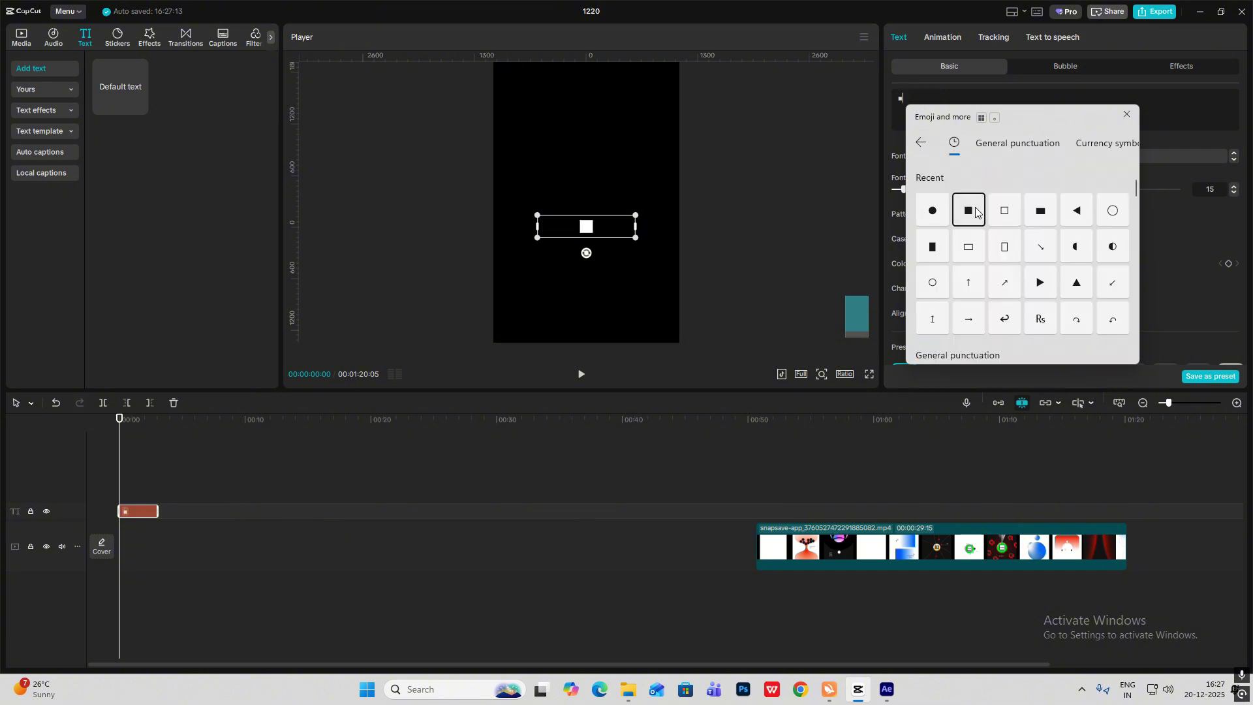
{"action": "left_click", "coordinate": [1193, 119]}
Set the square's font size to 177 and its scale to about 201% so it fills the frame as a white background.
{"action": "left_click_drag", "start_coordinate": [903, 189], "coordinate": [1059, 190]}
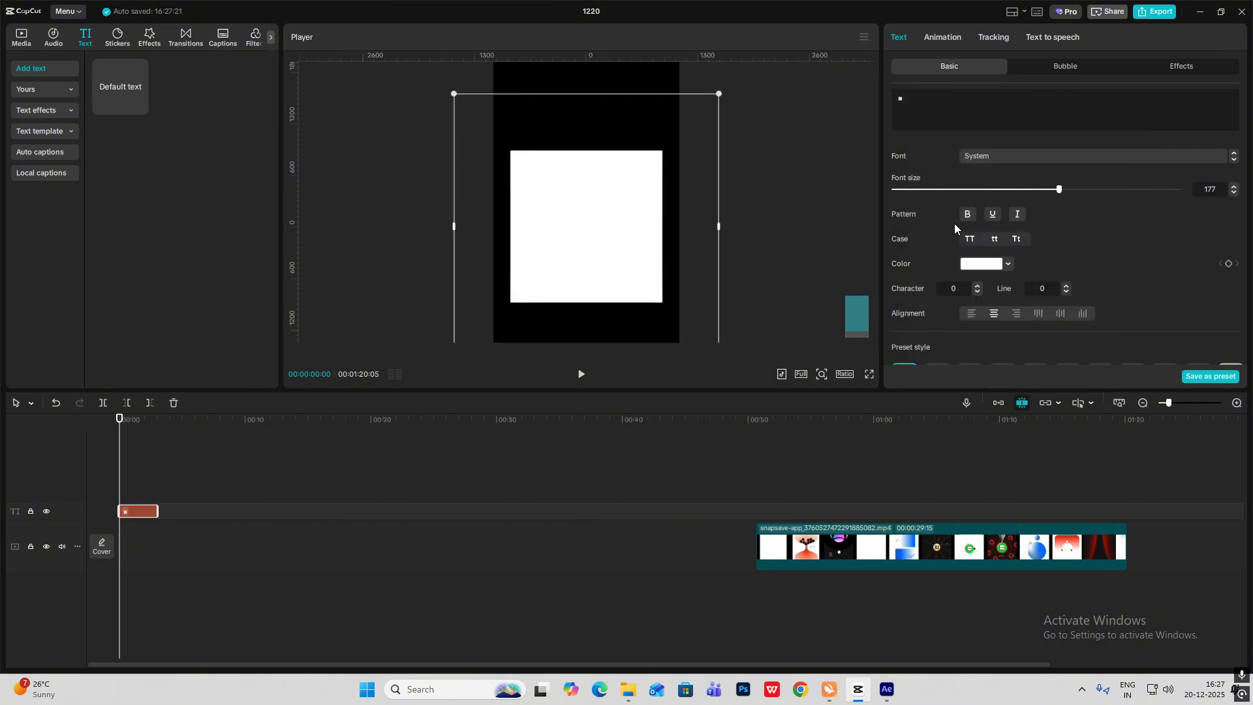
{"action": "scroll", "coordinate": [954, 223], "scroll_direction": "down", "scroll_amount": 5}
{"action": "left_click_drag", "start_coordinate": [954, 315], "coordinate": [1008, 315]}
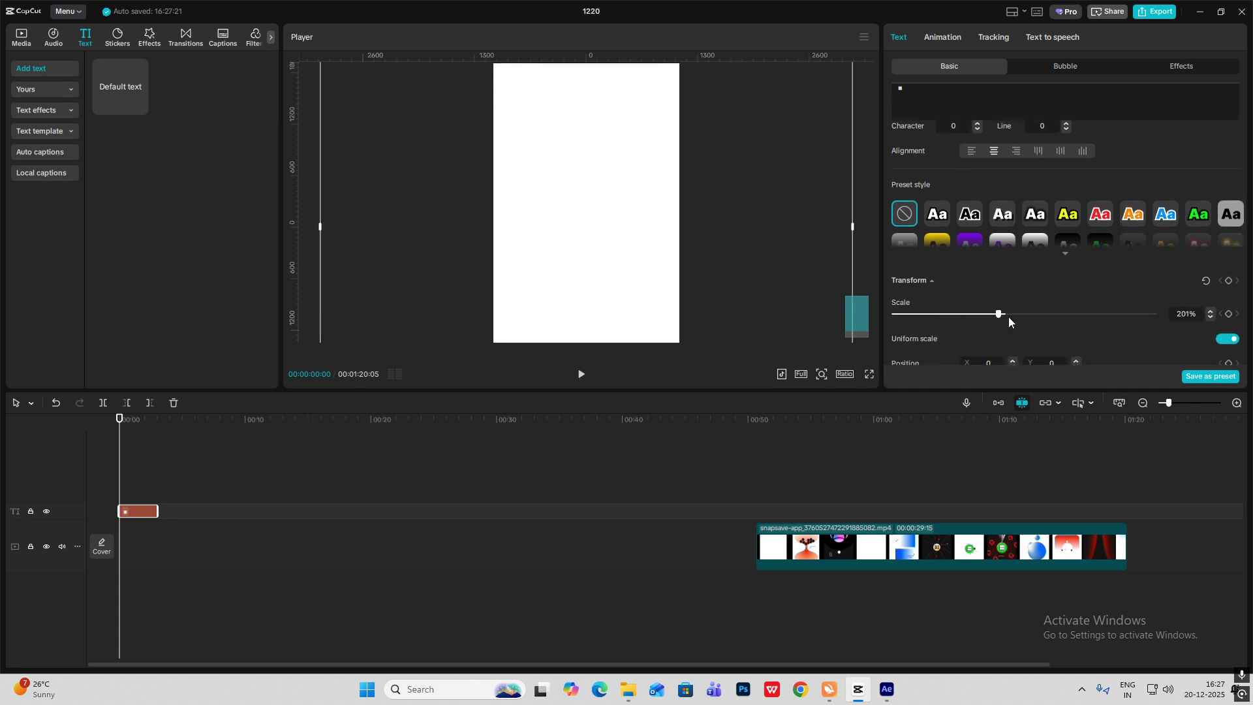
{"action": "scroll", "coordinate": [985, 315], "scroll_direction": "up", "scroll_amount": 5}
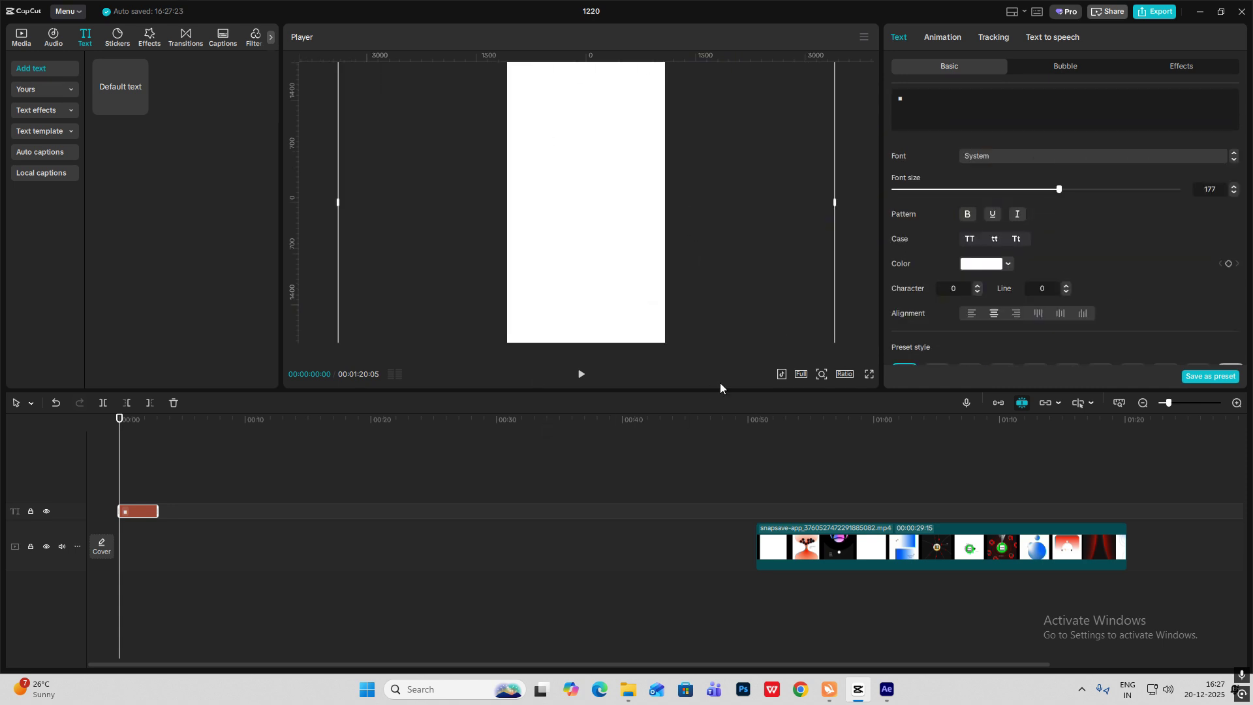
Add line 1.png above the background at the start, scale it to about 221% and position it at about X -719, Y -579.
{"action": "left_click", "coordinate": [18, 37]}
{"action": "left_click_drag", "start_coordinate": [209, 119], "coordinate": [120, 480]}
{"action": "left_click", "coordinate": [156, 460]}
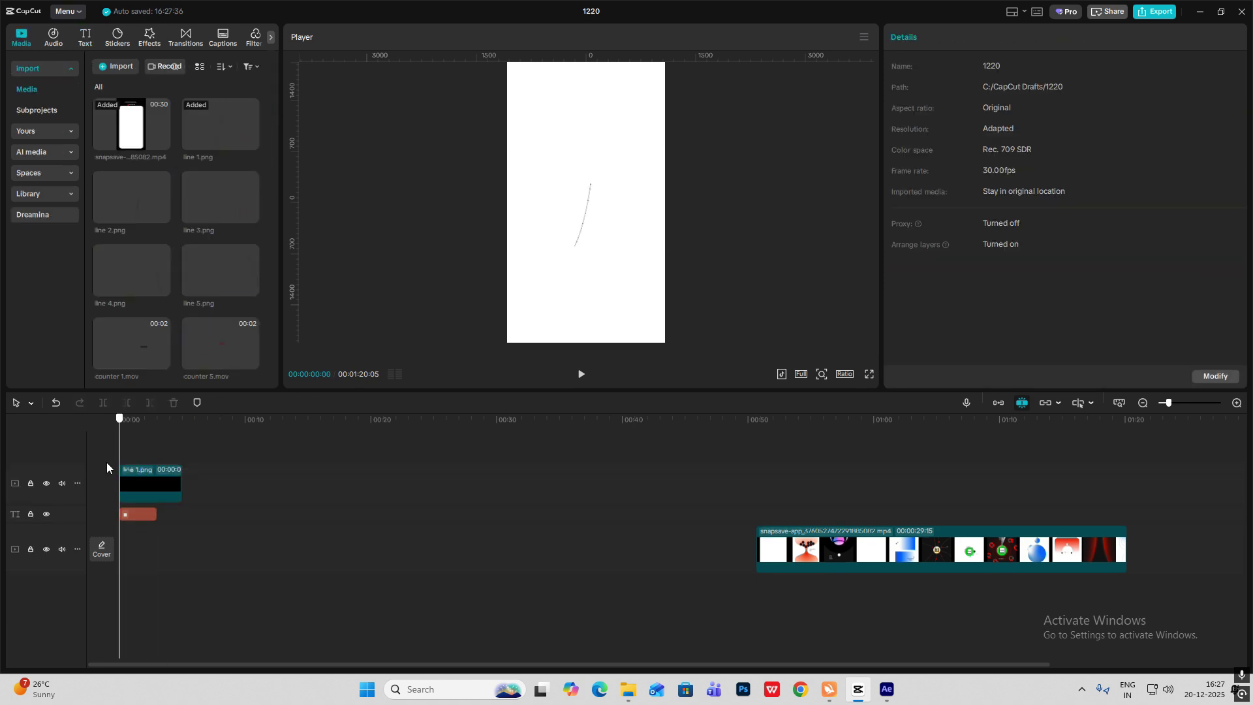
{"action": "left_click", "coordinate": [150, 475]}
{"action": "left_click_drag", "start_coordinate": [636, 235], "coordinate": [724, 394]}
{"action": "left_click_drag", "start_coordinate": [587, 298], "coordinate": [561, 287]}
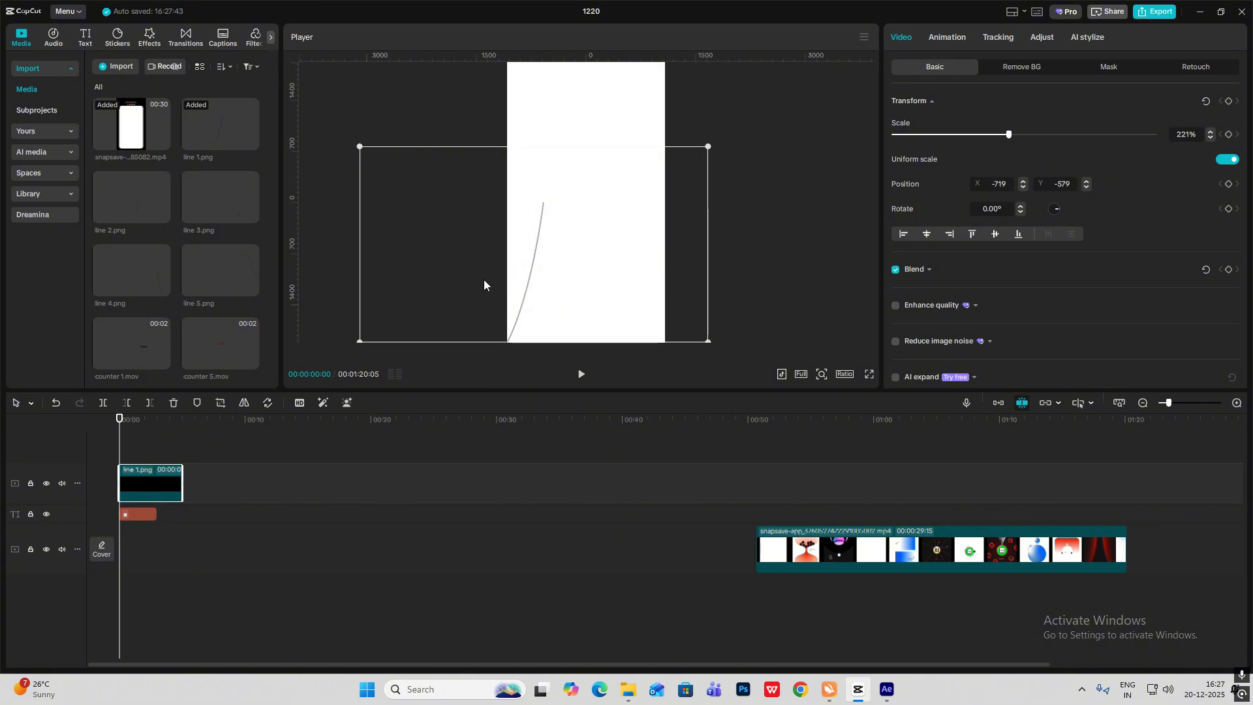
Stack line 2.png to line 5.png on tracks above line 1, enlarging them and fanning them out across the frame.
{"action": "left_click_drag", "start_coordinate": [120, 195], "coordinate": [131, 457]}
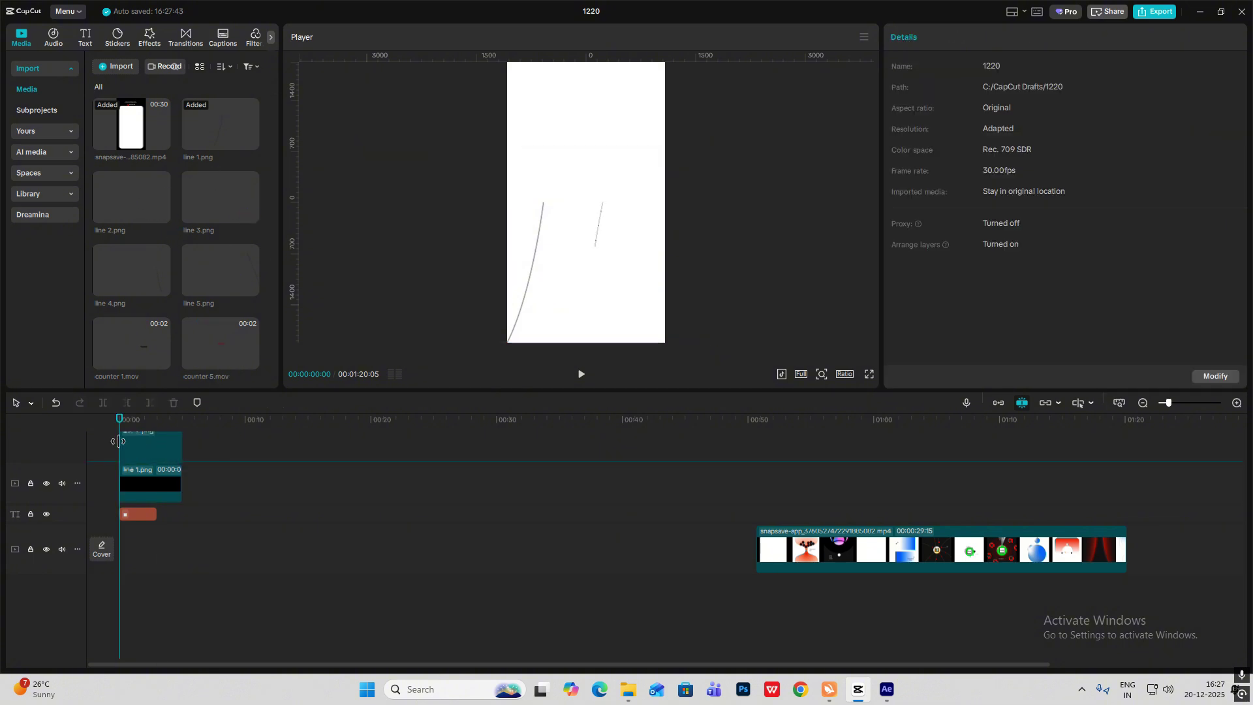
{"action": "left_click_drag", "start_coordinate": [665, 248], "coordinate": [890, 428]}
{"action": "left_click_drag", "start_coordinate": [643, 295], "coordinate": [558, 323]}
{"action": "left_click_drag", "start_coordinate": [220, 197], "coordinate": [137, 455]}
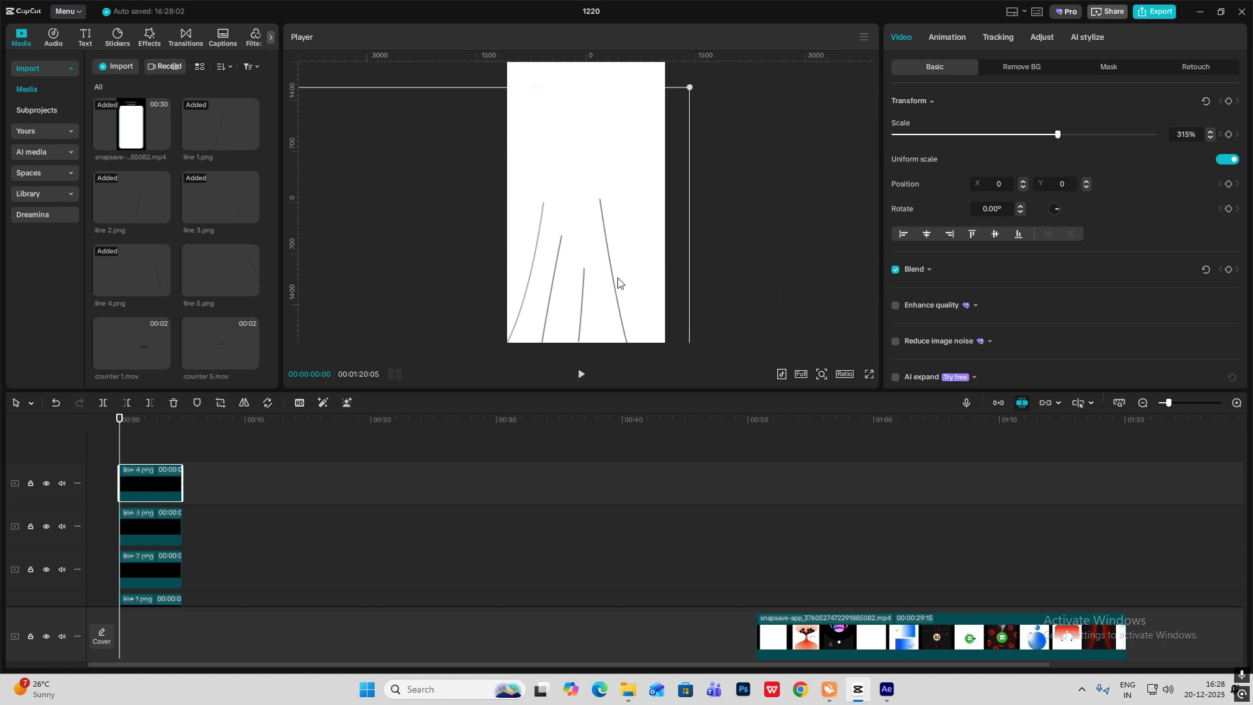
{"action": "left_click_drag", "start_coordinate": [525, 304], "coordinate": [555, 340]}
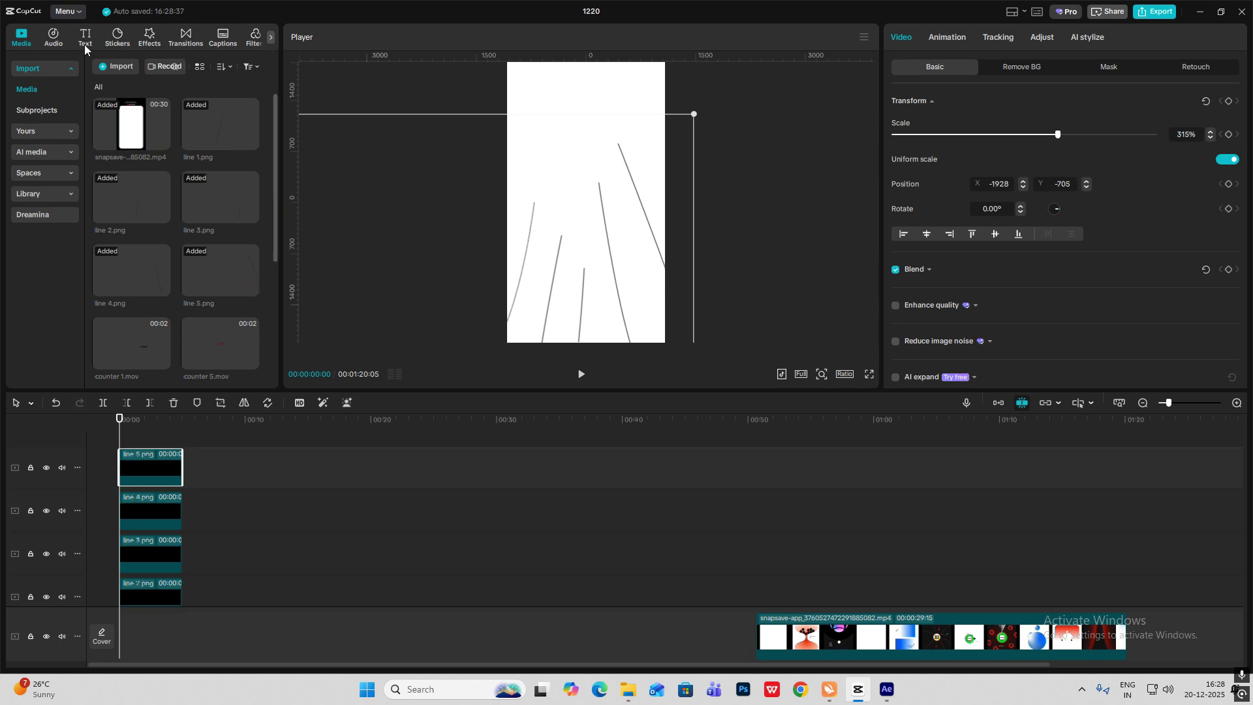
Add another text clip above the lines at the start and replace its text with a solid circle symbol.
{"action": "left_click", "coordinate": [85, 40]}
{"action": "left_click_drag", "start_coordinate": [124, 87], "coordinate": [136, 443]}
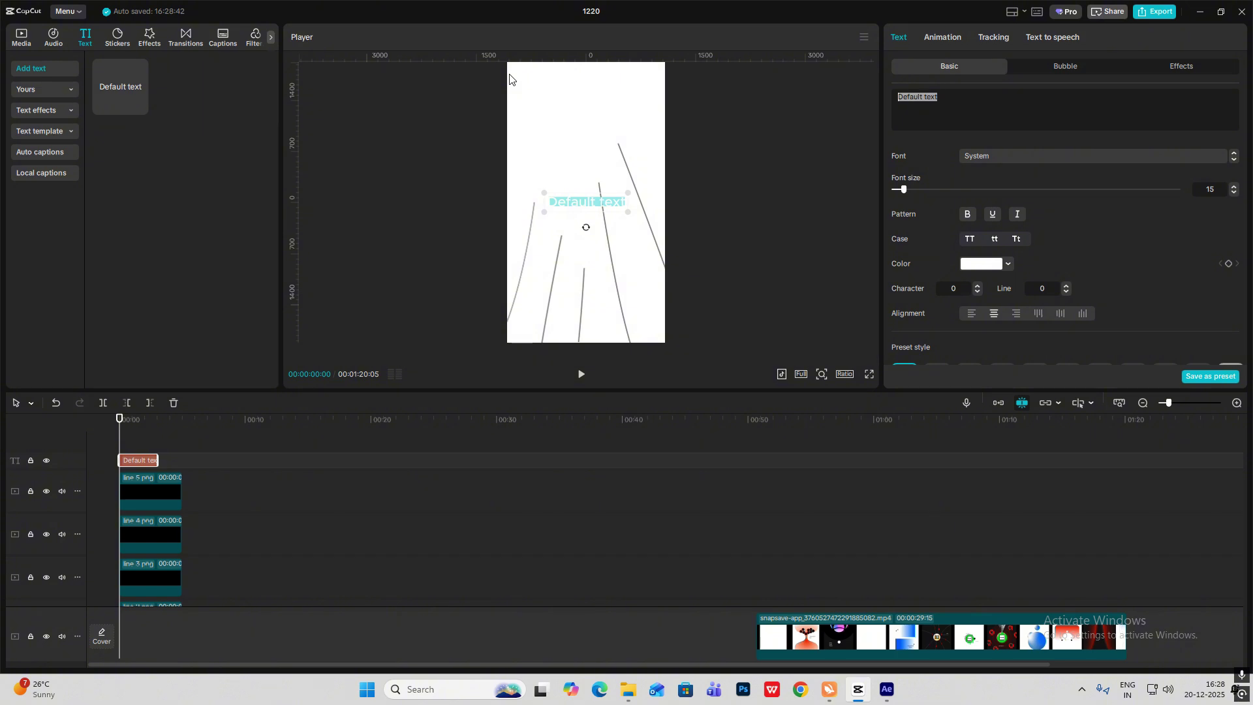
{"action": "key", "text": "super+period"}
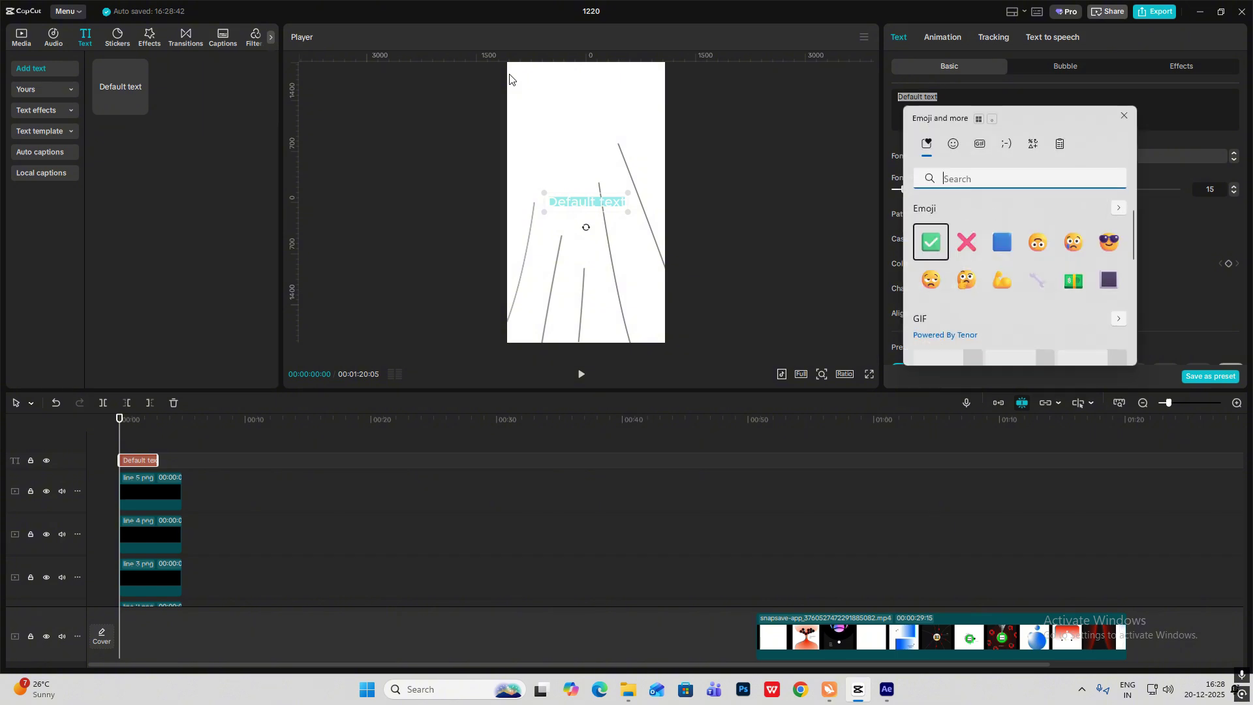
{"action": "left_click", "coordinate": [1030, 143]}
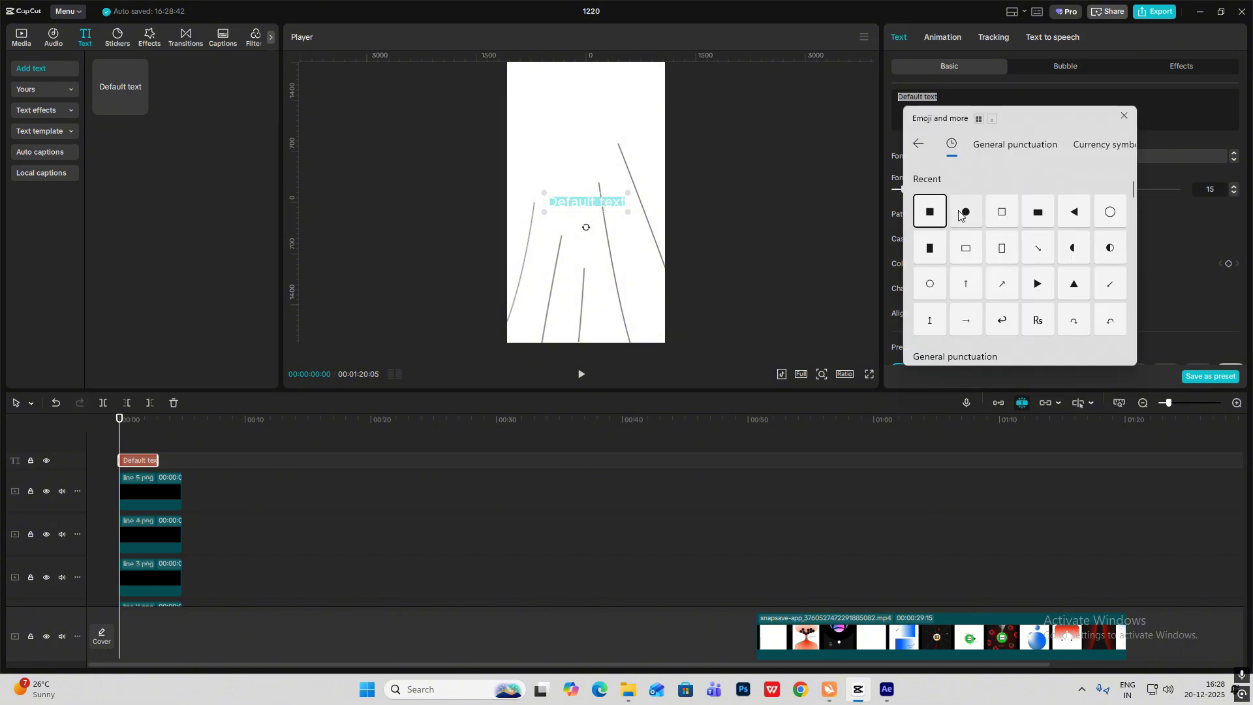
{"action": "left_click", "coordinate": [966, 218]}
{"action": "left_click", "coordinate": [1173, 106]}
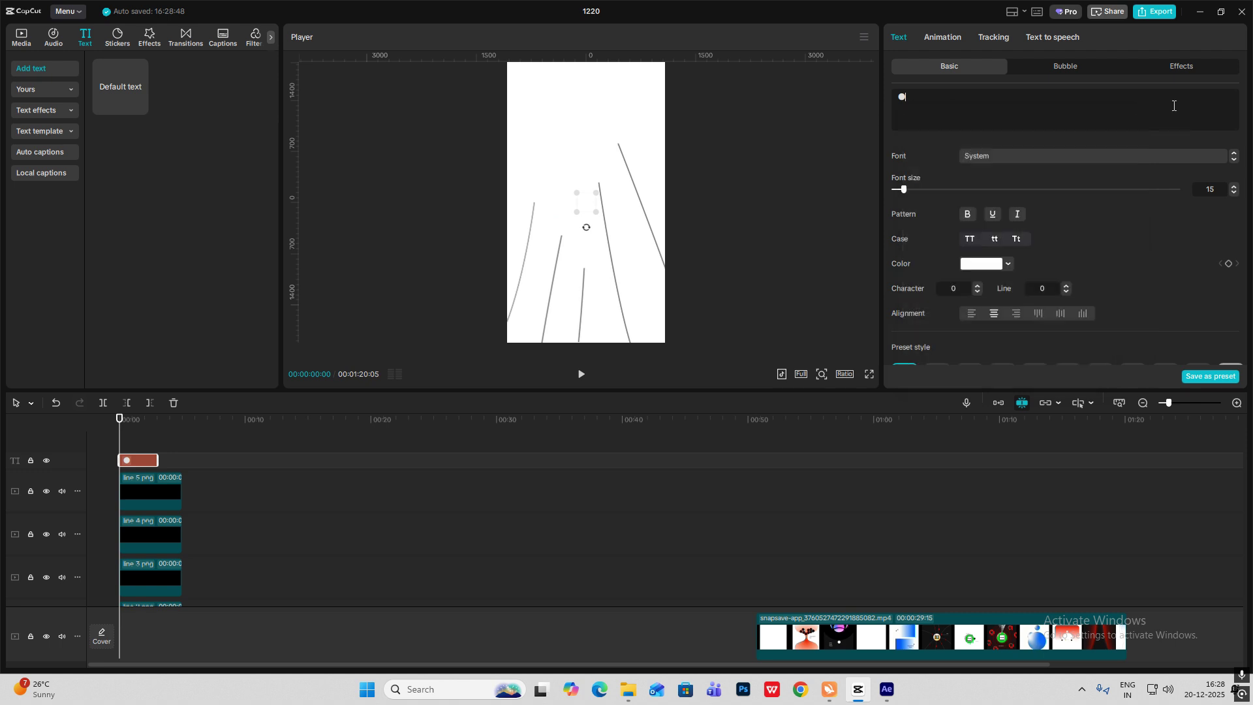
Colour the circle dark grey (222222), enlarge it slightly and place it on the upper end of the leftmost line.
{"action": "left_click", "coordinate": [971, 266]}
{"action": "left_click_drag", "start_coordinate": [937, 319], "coordinate": [910, 354]}
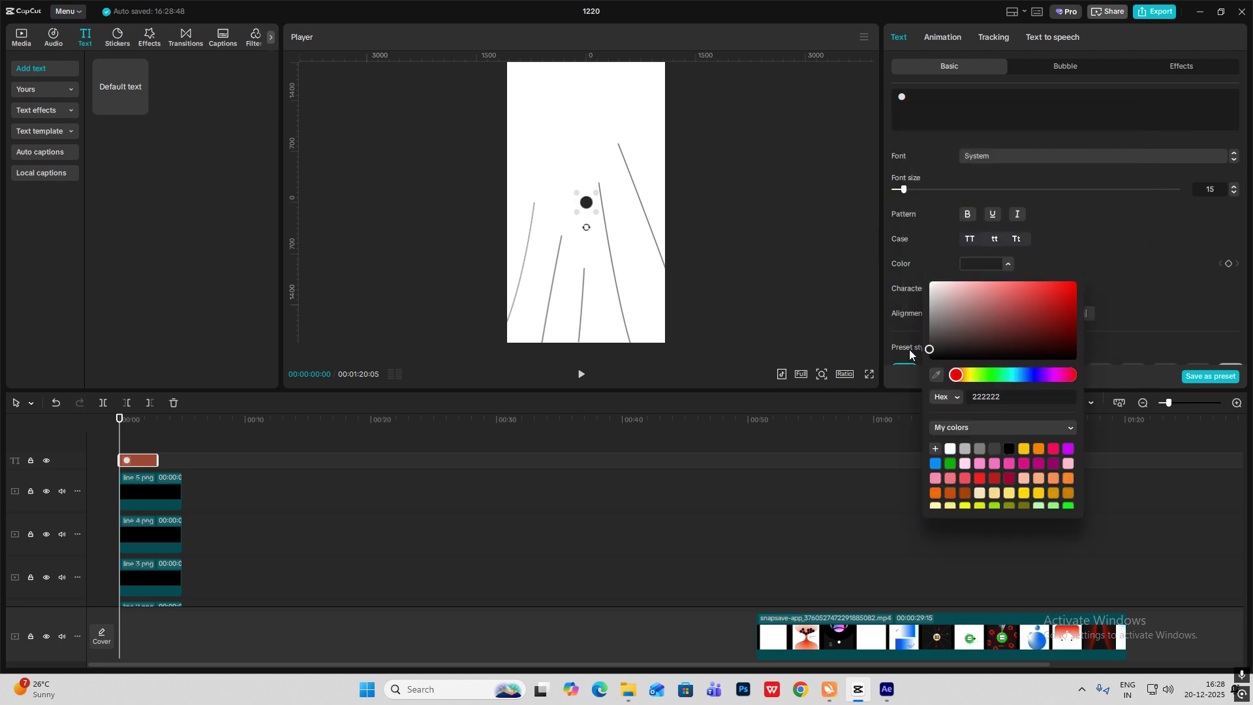
{"action": "left_click_drag", "start_coordinate": [587, 208], "coordinate": [538, 202]}
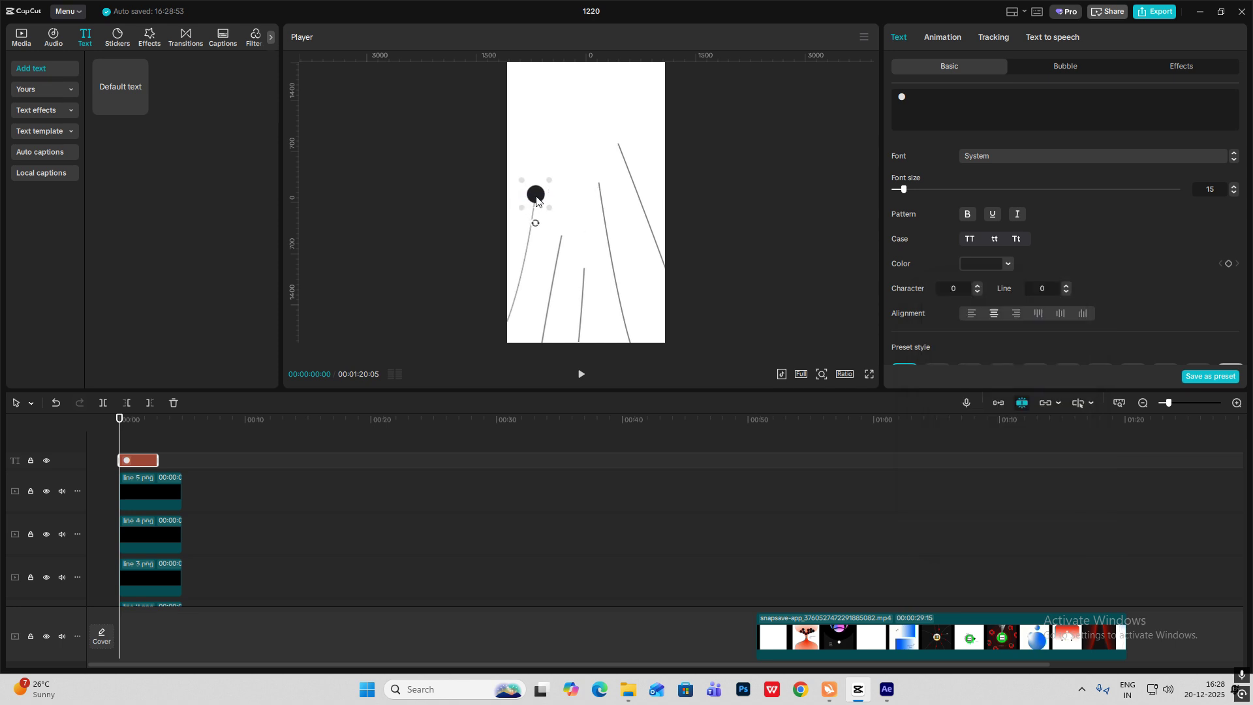
Extend the circle clip to match the length of the line clips and duplicate it four times on separate tracks.
{"action": "left_click", "coordinate": [595, 164]}
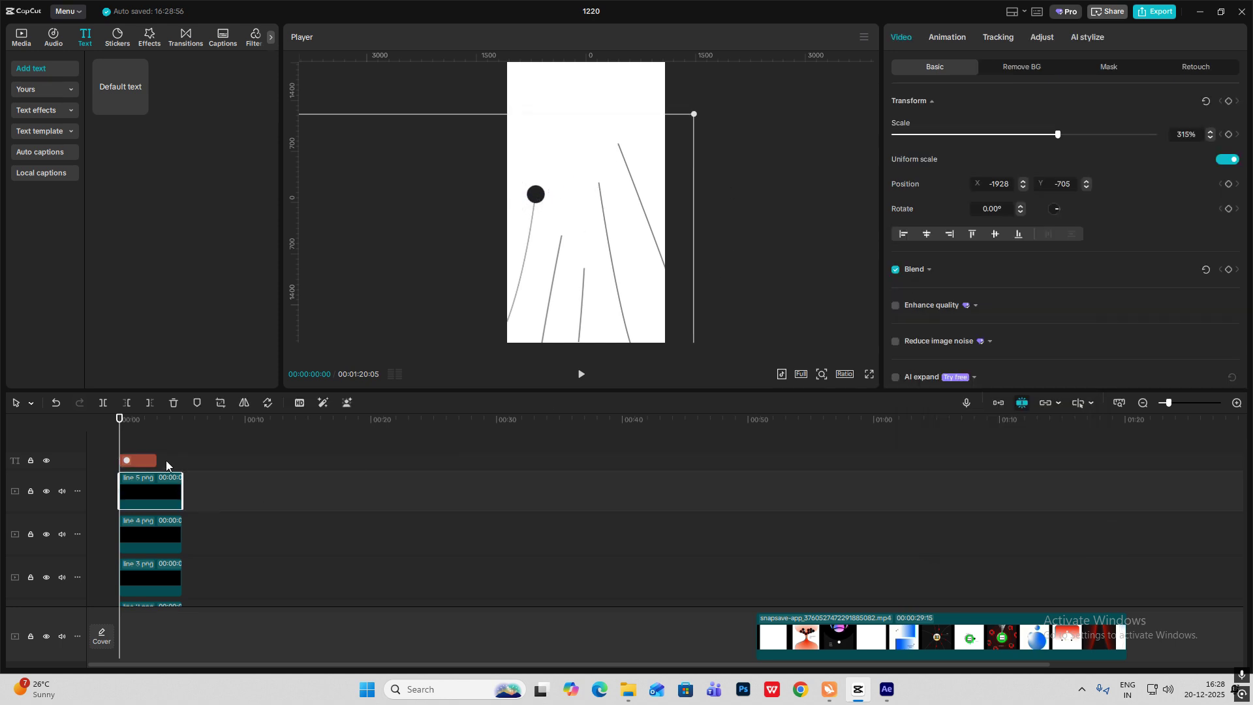
{"action": "mouse_move", "coordinate": [156, 460]}
{"action": "left_mouse_down"}
{"action": "mouse_move", "coordinate": [181, 460]}
{"action": "mouse_move", "coordinate": [144, 453]}
{"action": "left_mouse_up"}
{"action": "left_click", "coordinate": [148, 470]}
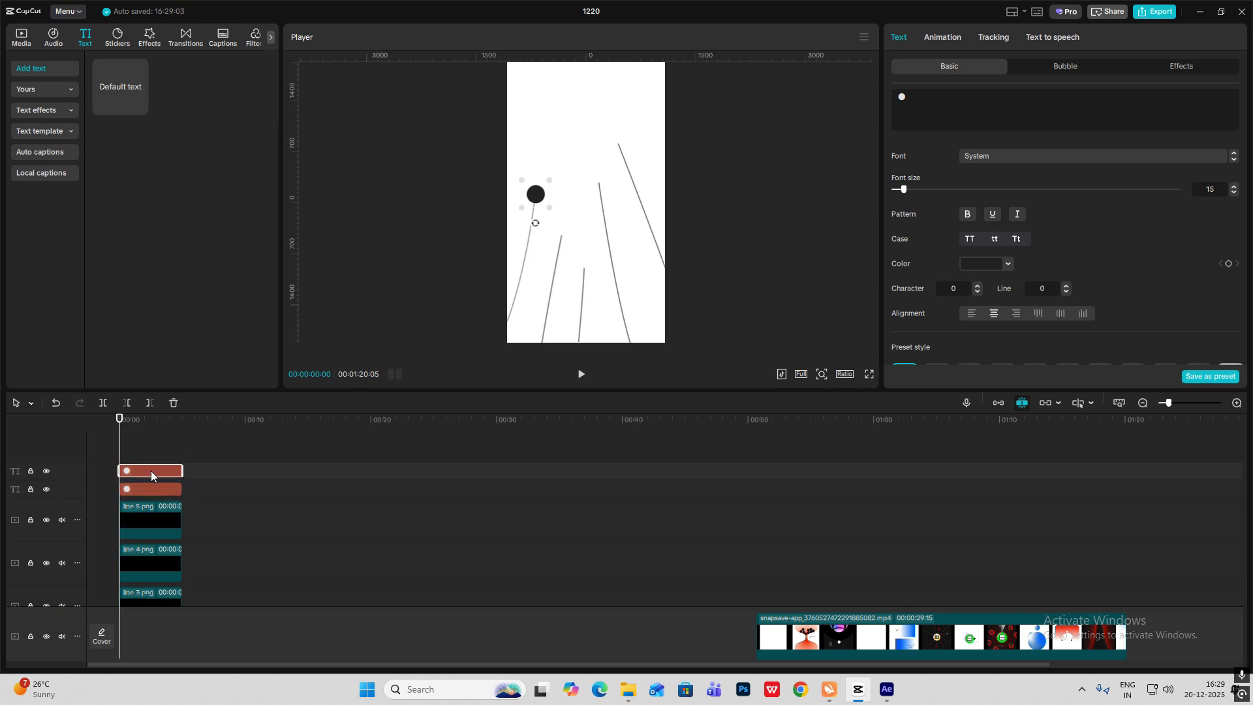
{"action": "key", "text": "ctrl+v"}
{"action": "key", "text": "ctrl+v"}
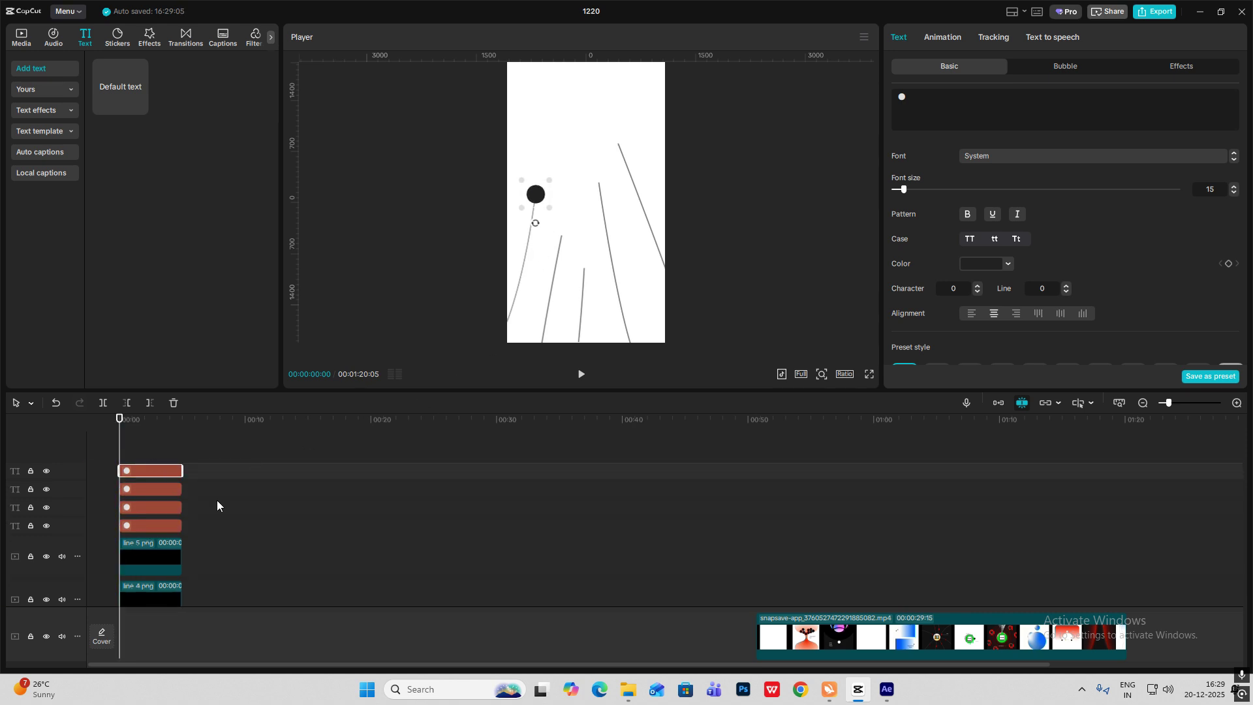
{"action": "key", "text": "ctrl+v"}
Move the four circle copies onto the upper ends of the other four lines, one circle per line.
{"action": "left_click_drag", "start_coordinate": [547, 202], "coordinate": [564, 226]}
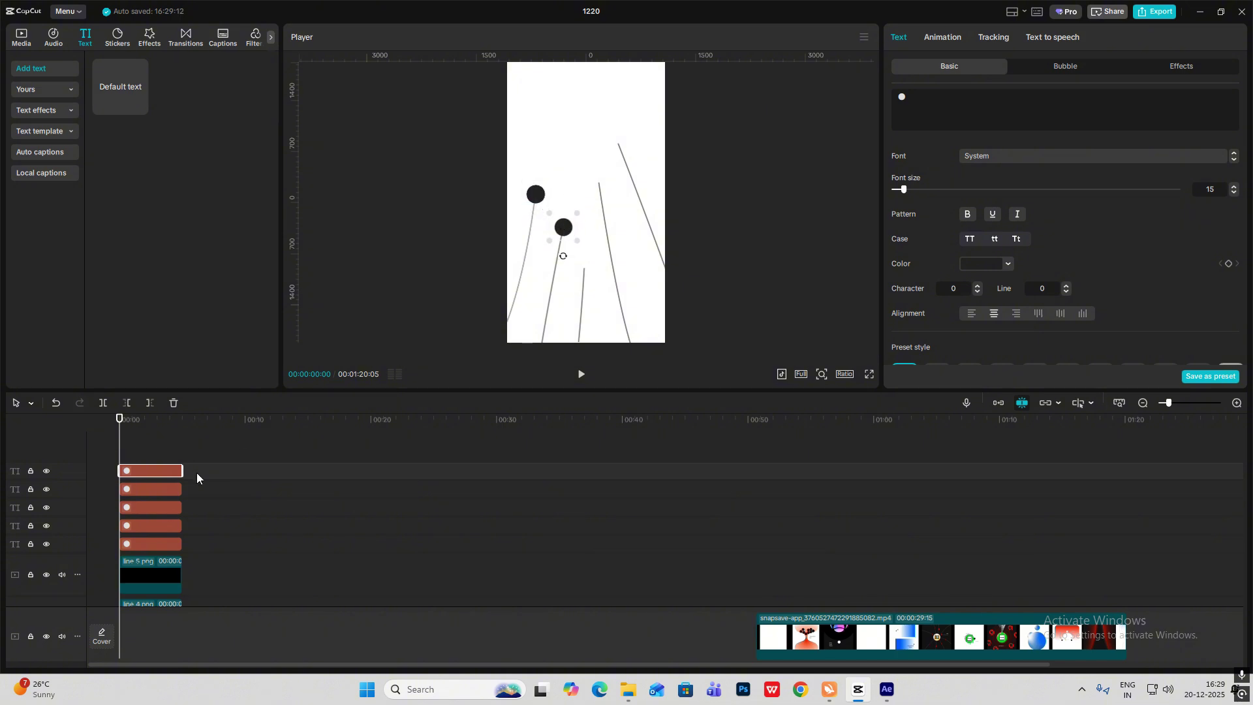
{"action": "left_click", "coordinate": [159, 494]}
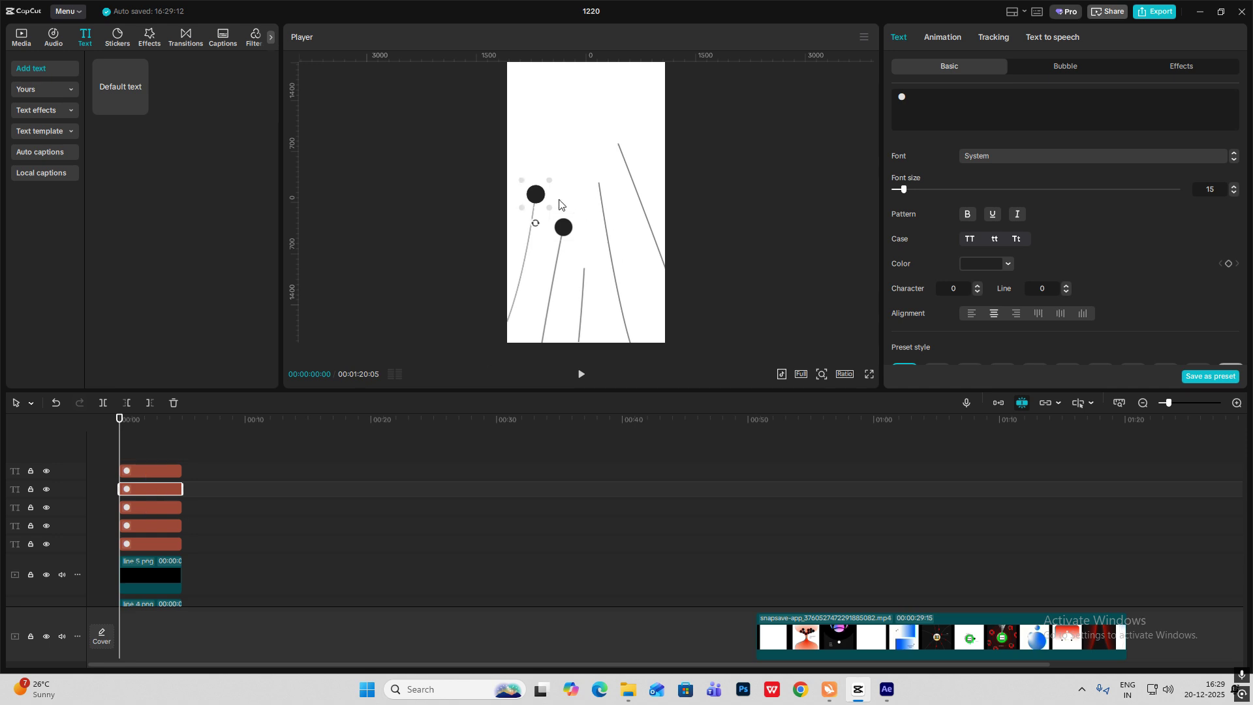
{"action": "left_click_drag", "start_coordinate": [537, 197], "coordinate": [588, 262]}
{"action": "left_click", "coordinate": [146, 474]}
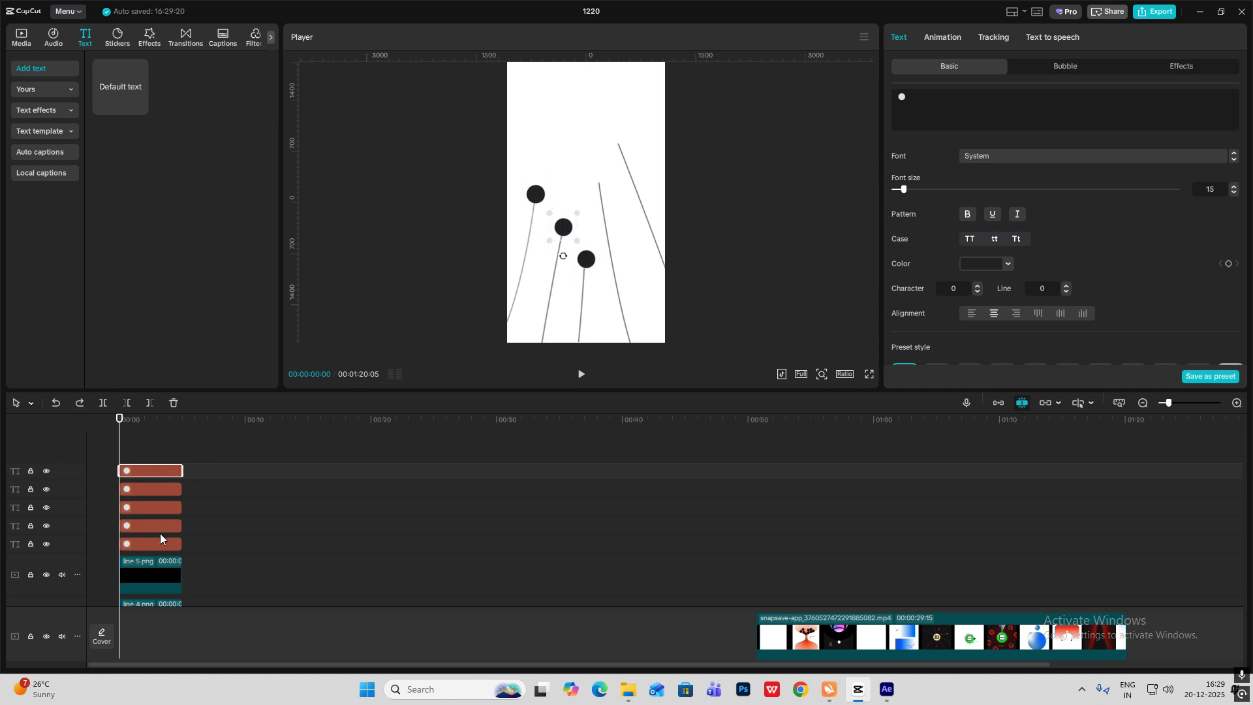
{"action": "left_click", "coordinate": [160, 539]}
{"action": "left_click_drag", "start_coordinate": [535, 194], "coordinate": [598, 176]}
{"action": "left_click", "coordinate": [157, 507]}
{"action": "left_click_drag", "start_coordinate": [535, 193], "coordinate": [615, 135]}
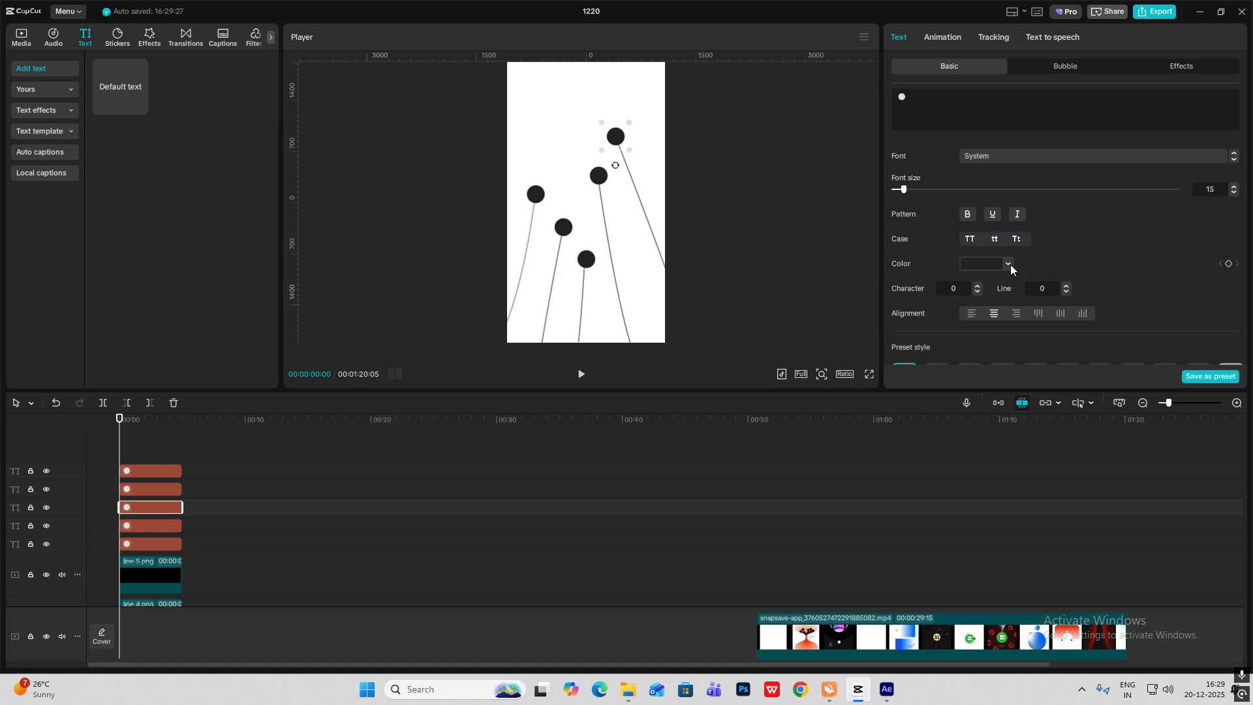
Recolour the circle on the rightmost line bright red.
{"action": "left_click", "coordinate": [974, 266]}
{"action": "left_click_drag", "start_coordinate": [1019, 295], "coordinate": [1043, 265]}
{"action": "left_click", "coordinate": [1156, 233]}
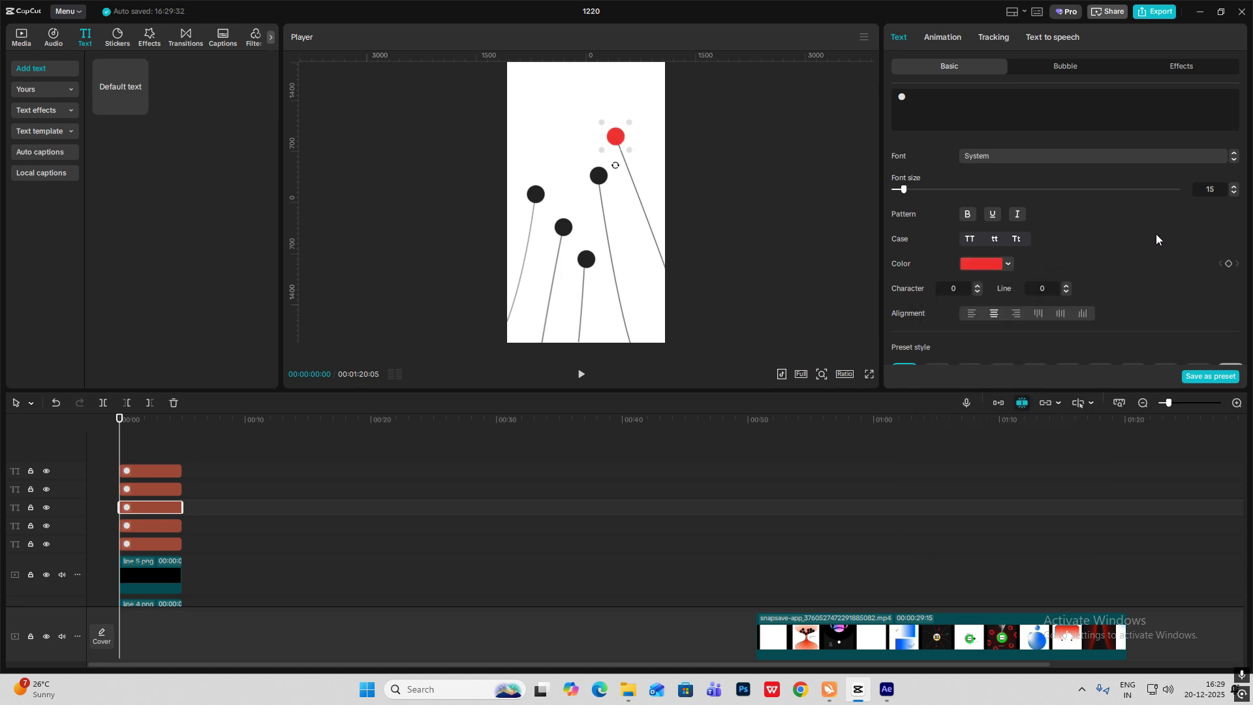
{"action": "left_click", "coordinate": [759, 218]}
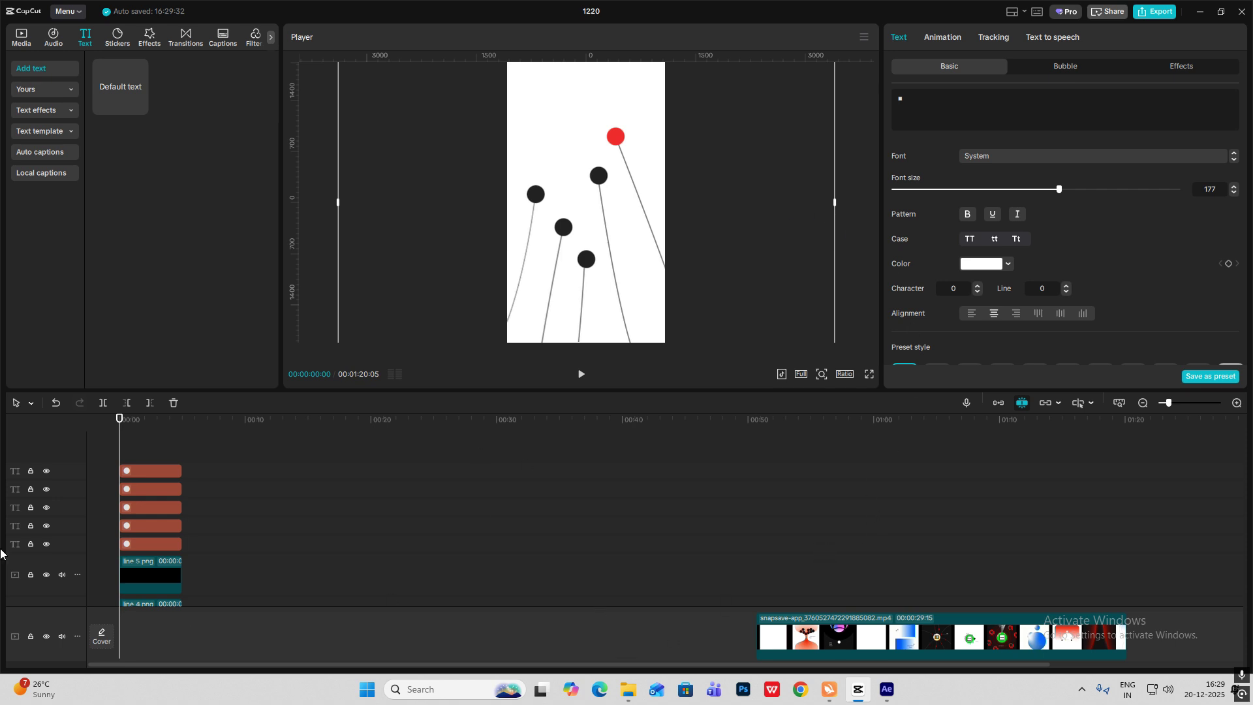
Add a new text clip above the circle clips at the start and set its text to "Video editor".
{"action": "left_click_drag", "start_coordinate": [137, 100], "coordinate": [116, 441]}
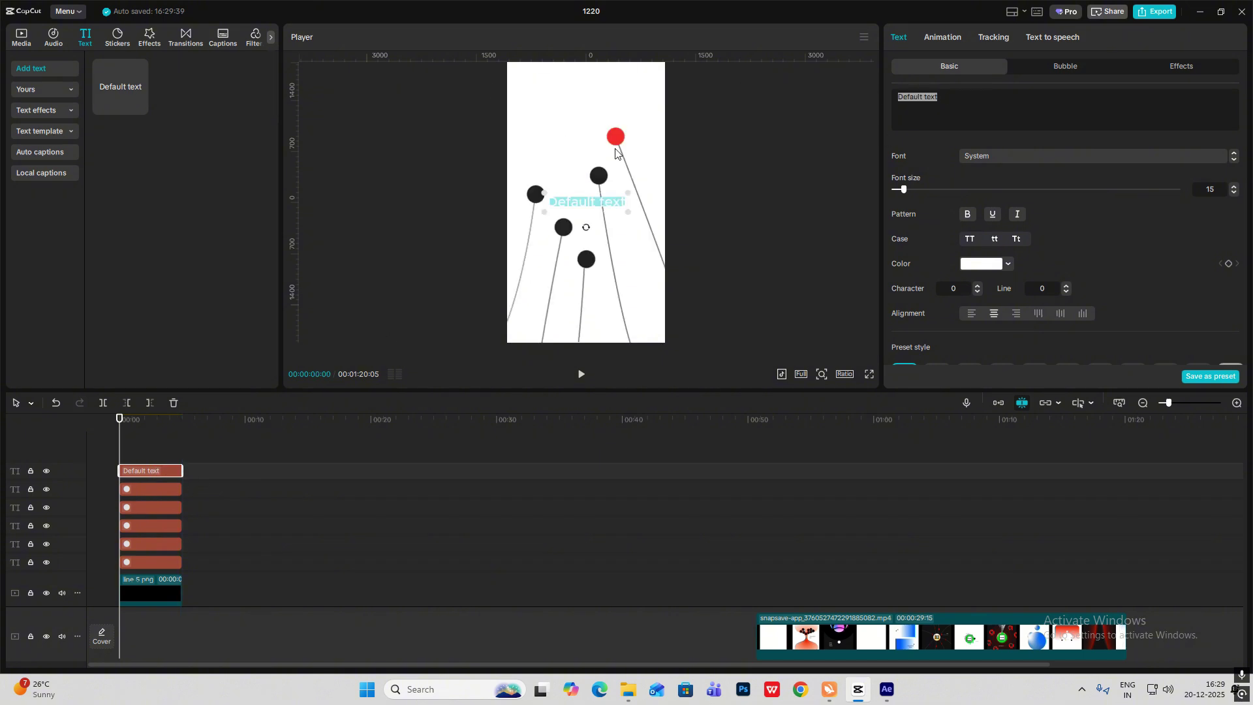
{"action": "type", "text": "Vide"}
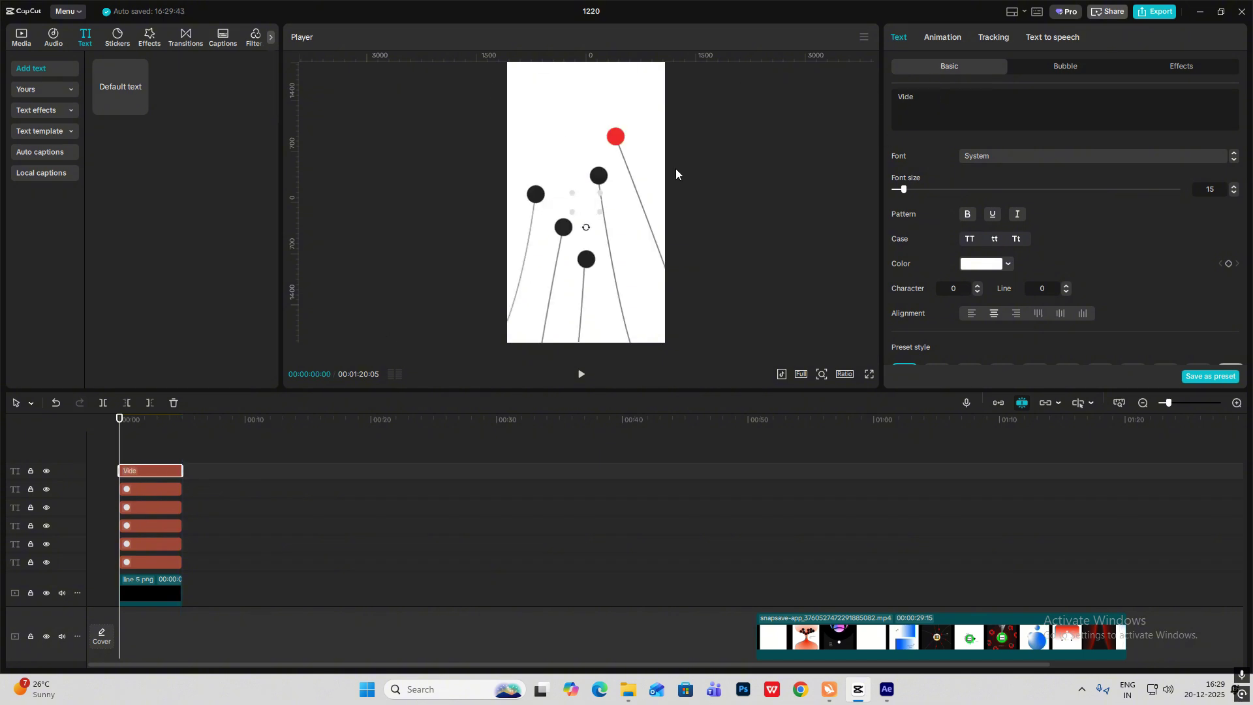
{"action": "type", "text": "o editor"}
Colour the "Video editor" label dark grey (222222), shrink it and place it just above the leftmost circle.
{"action": "left_click", "coordinate": [1002, 264]}
{"action": "left_click_drag", "start_coordinate": [973, 296], "coordinate": [902, 354]}
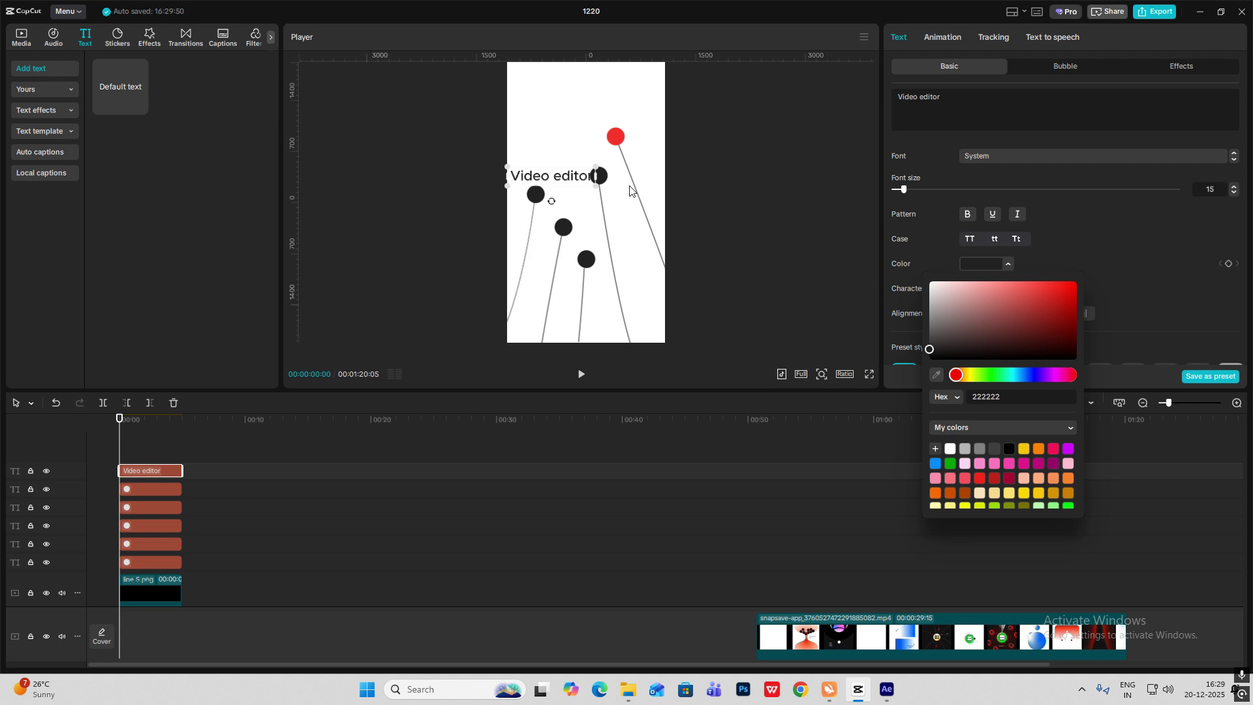
{"action": "left_click_drag", "start_coordinate": [600, 168], "coordinate": [563, 196]}
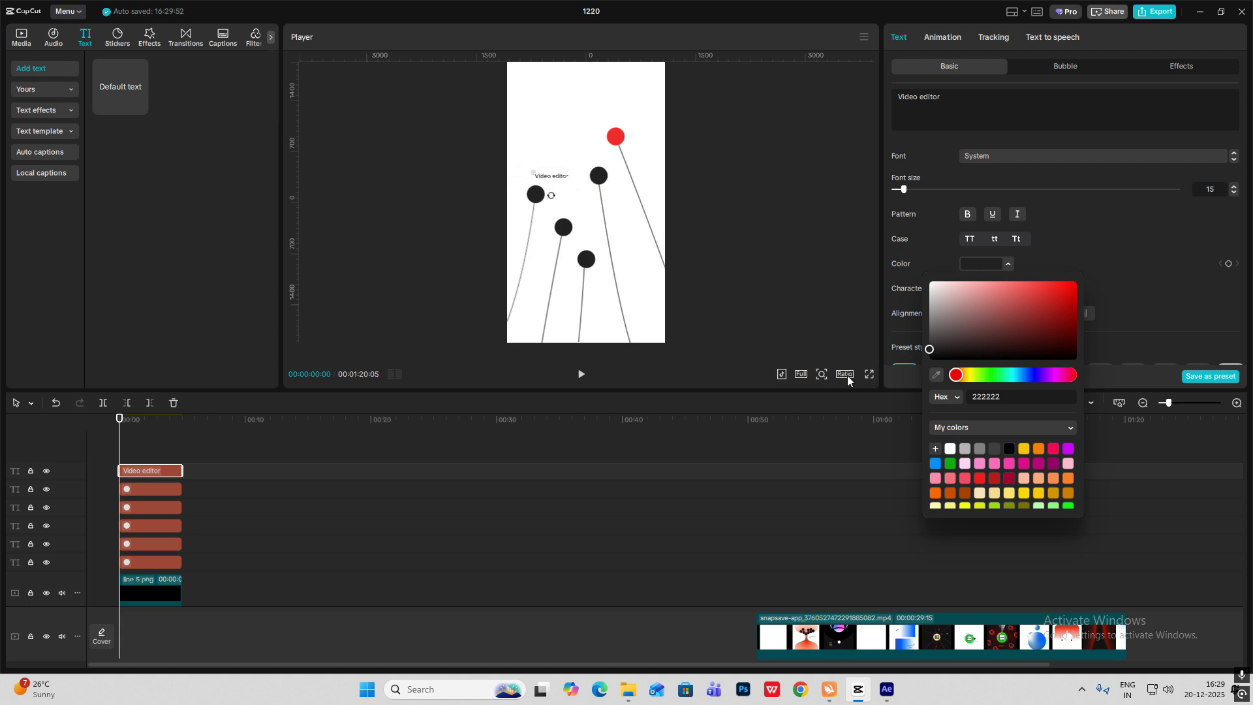
{"action": "left_click", "coordinate": [821, 374]}
{"action": "left_click_drag", "start_coordinate": [797, 393], "coordinate": [821, 392]}
{"action": "left_click", "coordinate": [483, 124]}
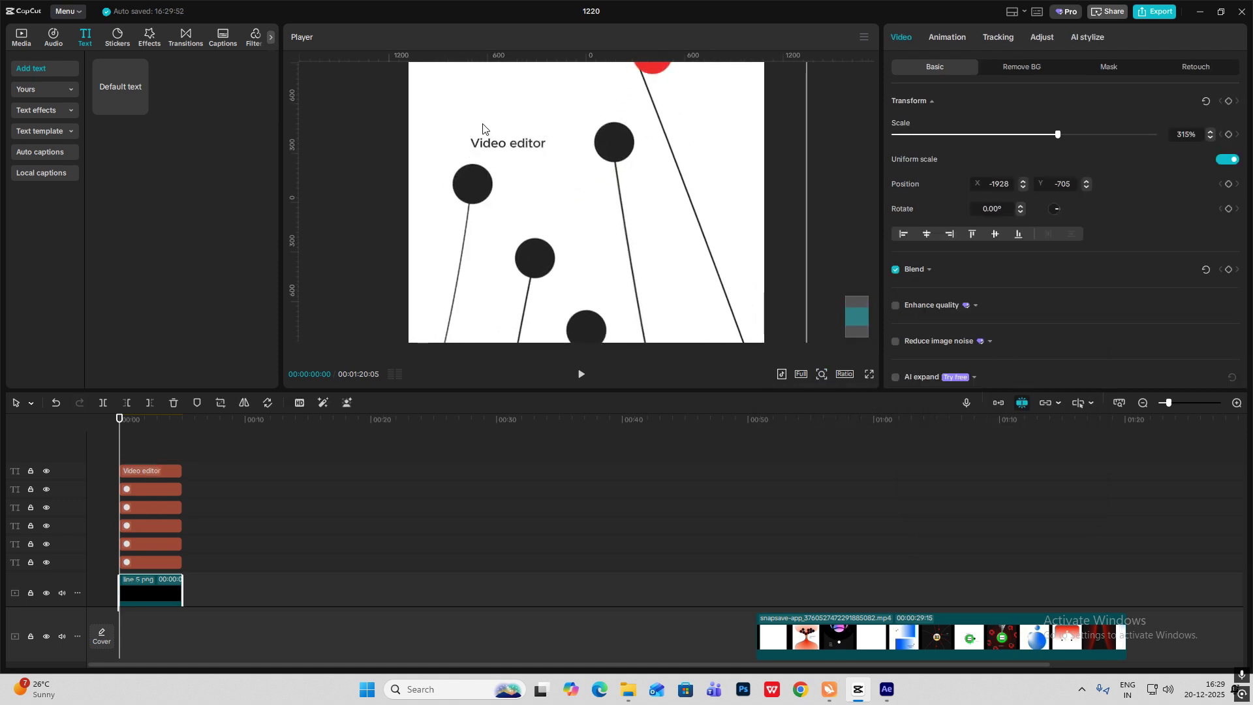
{"action": "key", "text": "ctrl+z"}
{"action": "key", "text": "ctrl+z"}
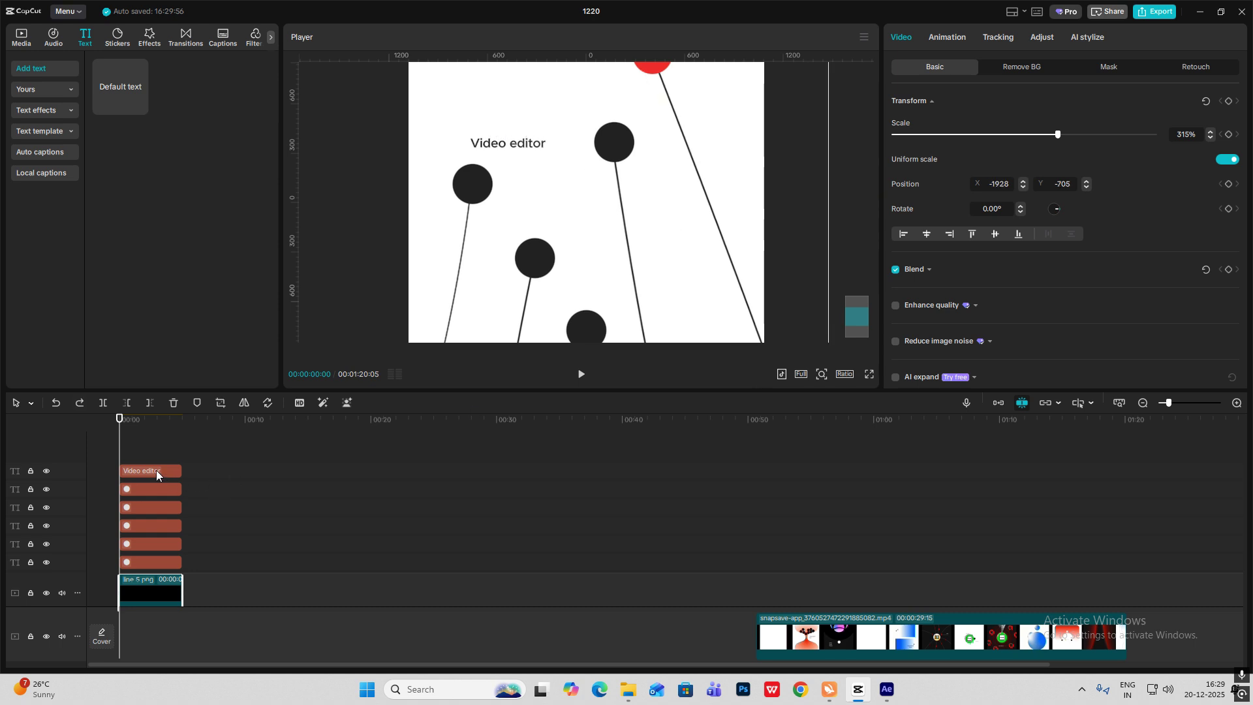
Duplicate the "Video editor" label three times and place one label above the black circle on the second line from the right.
{"action": "left_click", "coordinate": [156, 471]}
{"action": "left_click_drag", "start_coordinate": [488, 145], "coordinate": [600, 84]}
{"action": "key", "text": "ctrl+c"}
{"action": "key", "text": "ctrl+v"}
{"action": "key", "text": "ctrl+v"}
{"action": "key", "text": "ctrl+v"}
{"action": "scroll", "coordinate": [858, 314], "scroll_direction": "up", "scroll_amount": 3}
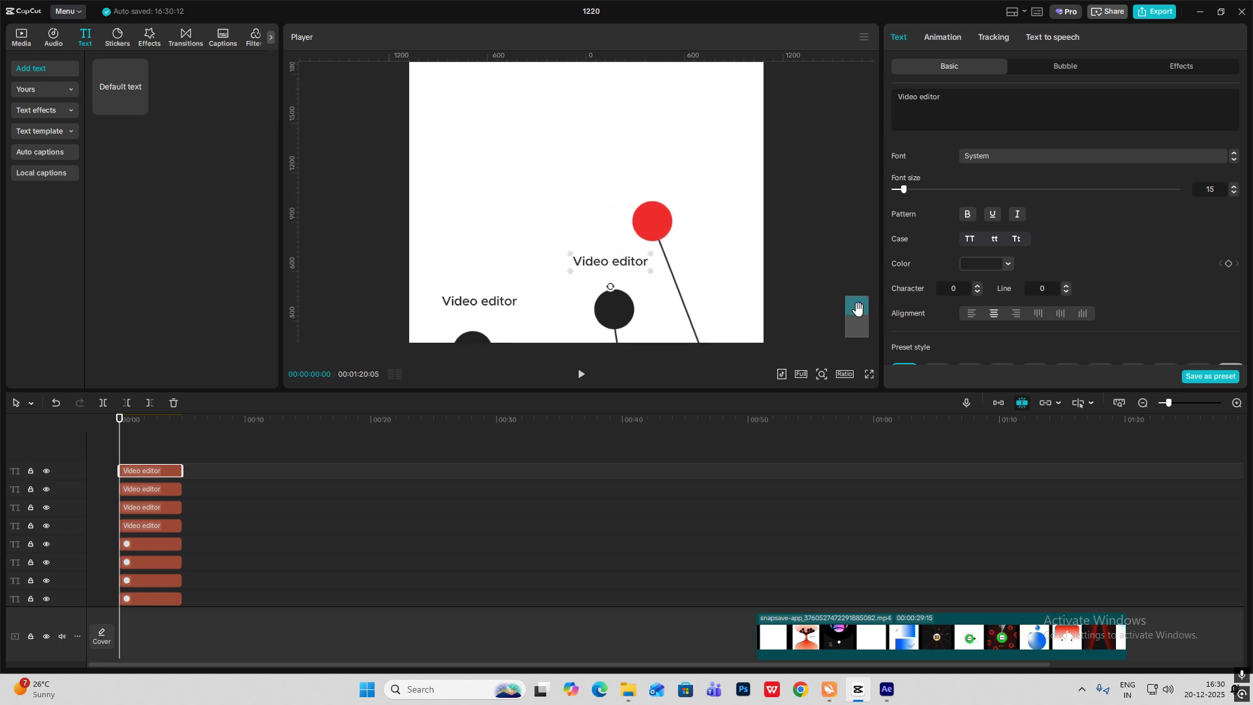
Paste another copy of the "Video editor" label and place it above the red circle.
{"action": "key", "text": "ctrl+v"}
{"action": "left_click_drag", "start_coordinate": [610, 256], "coordinate": [642, 175]}
{"action": "left_click", "coordinate": [804, 267]}
{"action": "scroll", "coordinate": [803, 268], "scroll_direction": "down", "scroll_amount": 3}
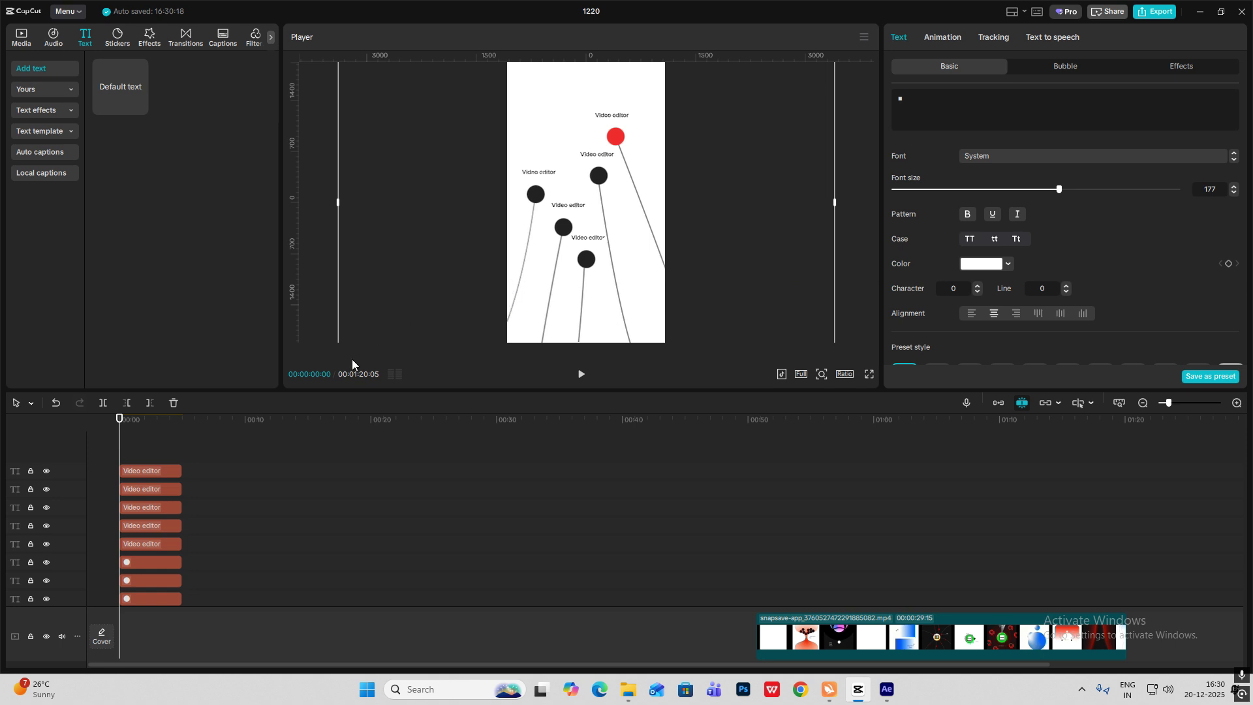
Add counter 2.mov at the start above the label clips, scale it to 121% and place its number between the leftmost circle and label.
{"action": "left_click", "coordinate": [21, 37]}
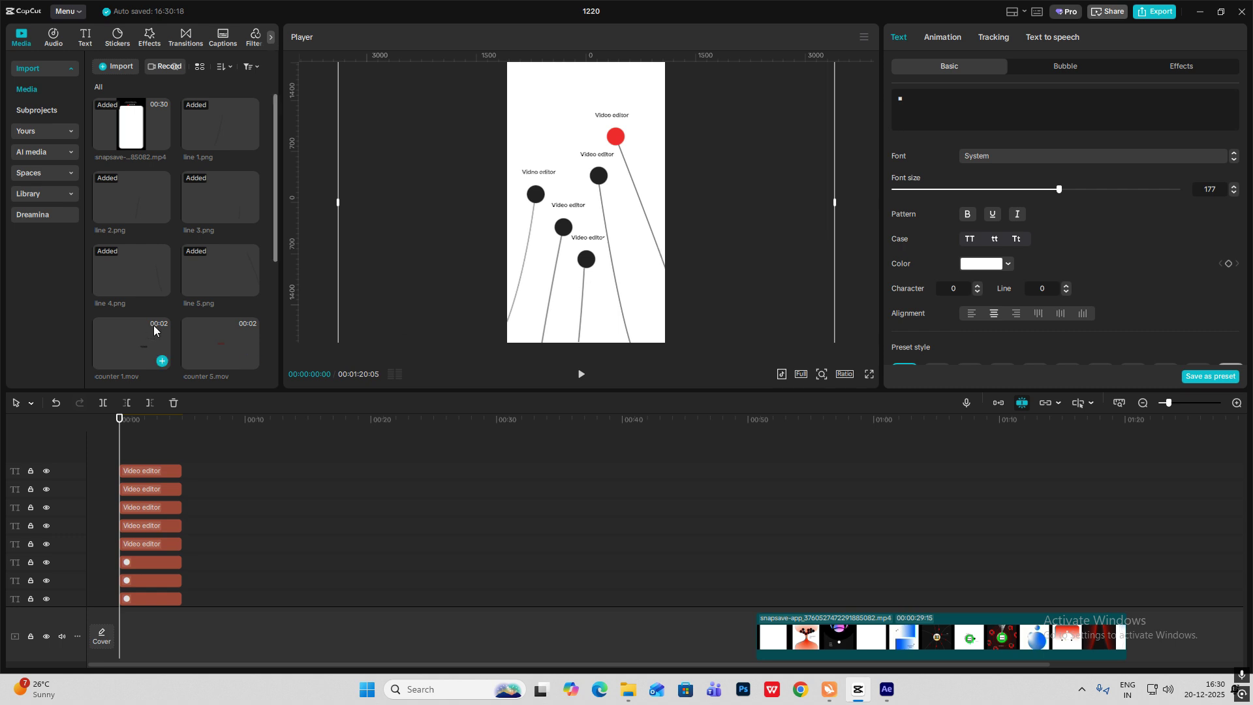
{"action": "scroll", "coordinate": [162, 313], "scroll_direction": "down", "scroll_amount": 3}
{"action": "left_click_drag", "start_coordinate": [162, 312], "coordinate": [121, 451]}
{"action": "left_click_drag", "start_coordinate": [580, 261], "coordinate": [518, 249]}
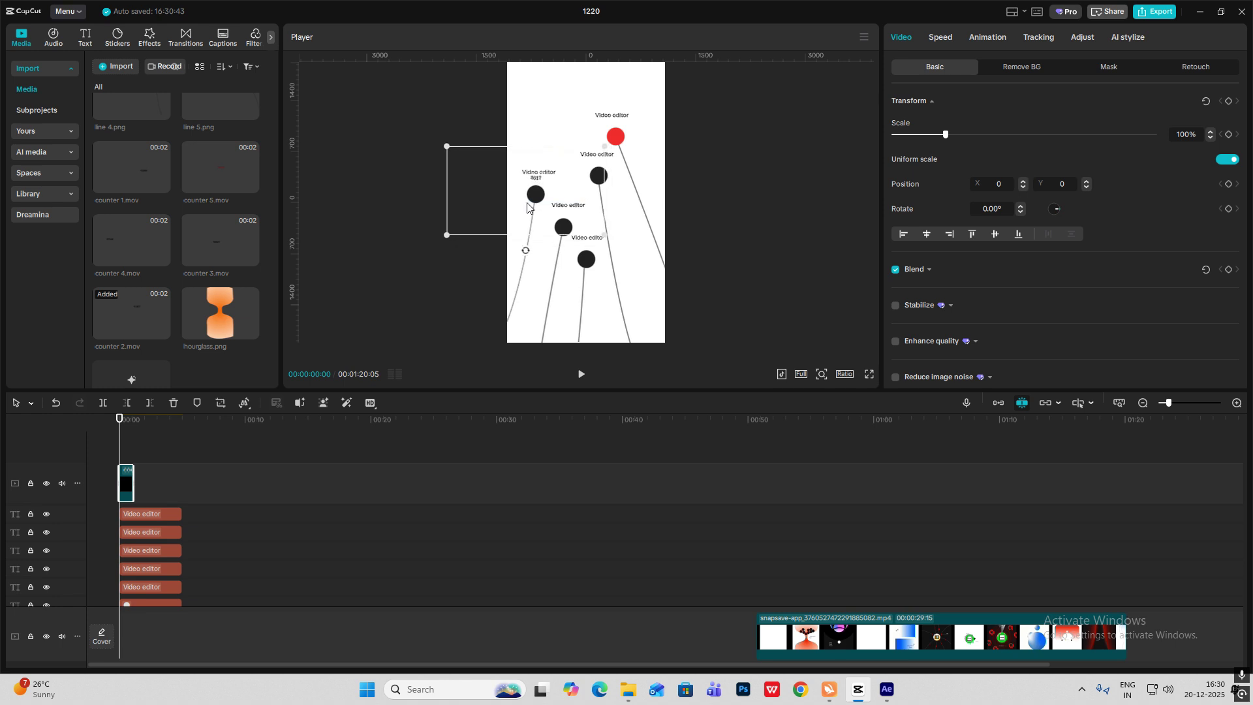
{"action": "scroll", "coordinate": [424, 163], "scroll_direction": "up", "scroll_amount": 4}
{"action": "left_click_drag", "start_coordinate": [389, 116], "coordinate": [392, 112]}
{"action": "left_click_drag", "start_coordinate": [946, 134], "coordinate": [956, 134]}
{"action": "left_click_drag", "start_coordinate": [433, 141], "coordinate": [432, 141]}
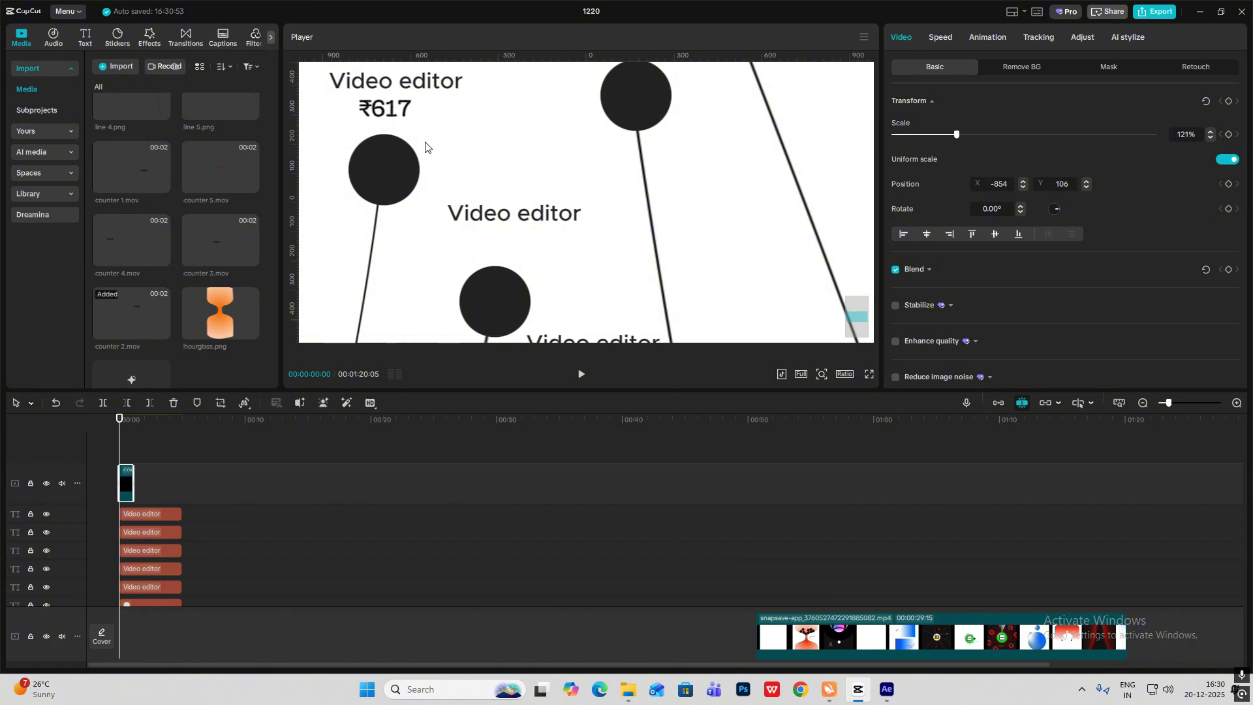
Add counter 3.mov at the start on a new top track, scale it to 128% and place its number above the second circle from the left.
{"action": "left_click_drag", "start_coordinate": [220, 241], "coordinate": [124, 456]}
{"action": "left_click_drag", "start_coordinate": [551, 221], "coordinate": [503, 238]}
{"action": "left_click_drag", "start_coordinate": [945, 135], "coordinate": [957, 134]}
Add counter 4.mov at the start, scale it to 122% and place its number above the black circle on the second line from the right.
{"action": "left_click_drag", "start_coordinate": [131, 240], "coordinate": [124, 457]}
{"action": "left_click_drag", "start_coordinate": [945, 135], "coordinate": [957, 134]}
{"action": "left_click_drag", "start_coordinate": [366, 205], "coordinate": [637, 55]}
{"action": "scroll", "coordinate": [620, 195], "scroll_direction": "up", "scroll_amount": 3}
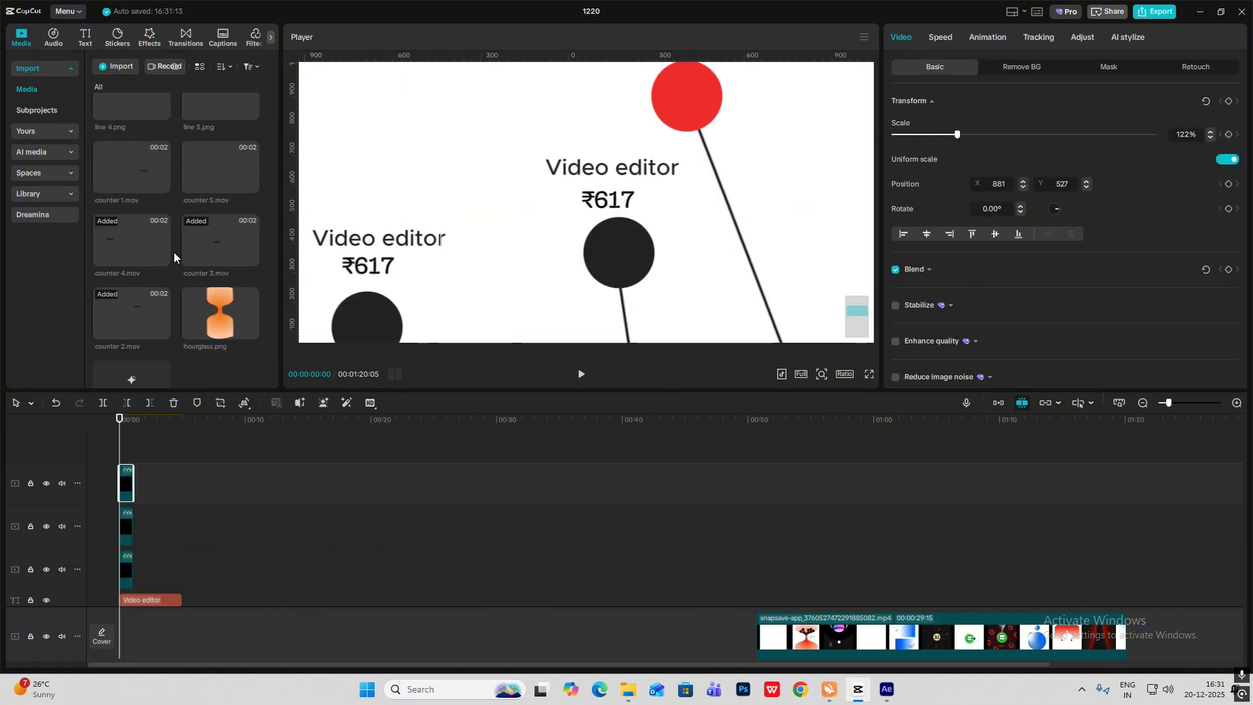
Add counter 1.mov at the start on a new top track, enlarge it and place its number above the lowest black circle.
{"action": "scroll", "coordinate": [514, 246], "scroll_direction": "down", "scroll_amount": 5}
{"action": "left_click_drag", "start_coordinate": [131, 167], "coordinate": [124, 457]}
{"action": "left_click_drag", "start_coordinate": [945, 134], "coordinate": [974, 135]}
{"action": "left_click_drag", "start_coordinate": [718, 91], "coordinate": [609, 142]}
Add the red counter 5.mov at the start, enlarge it and fit its number between the red circle and its label.
{"action": "scroll", "coordinate": [584, 225], "scroll_direction": "down", "scroll_amount": 5}
{"action": "scroll", "coordinate": [609, 142], "scroll_direction": "up", "scroll_amount": 5}
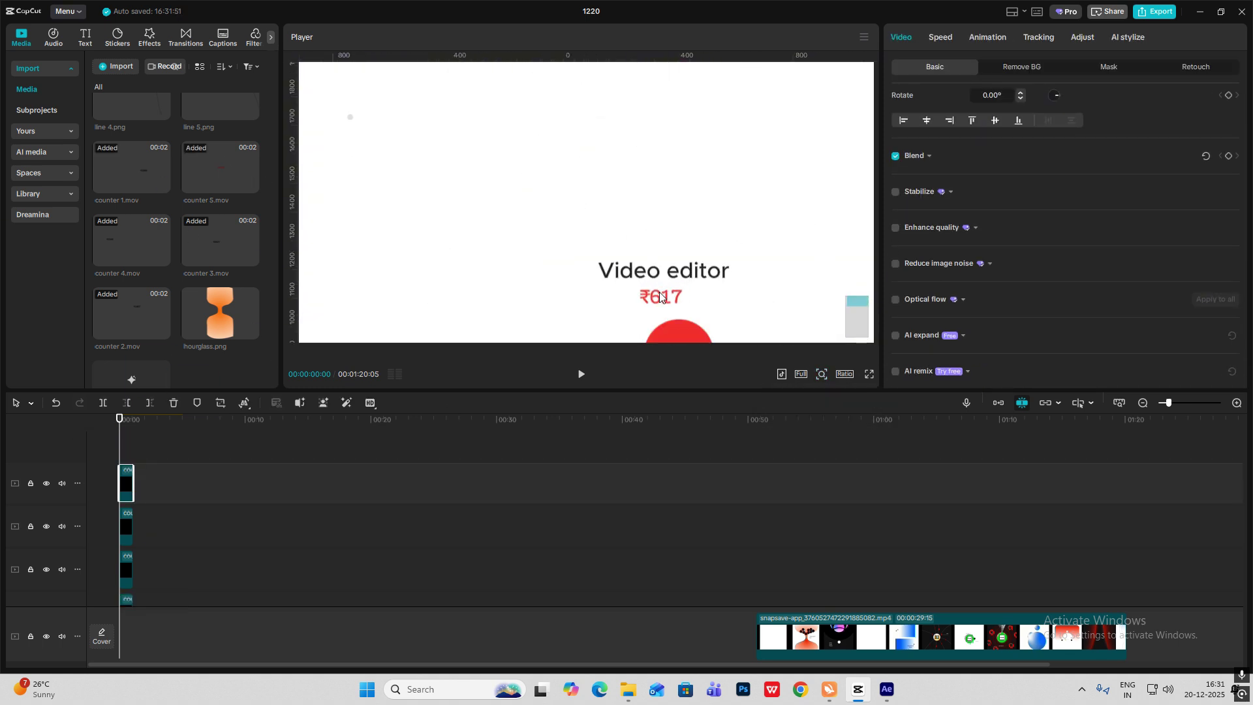
{"action": "scroll", "coordinate": [991, 163], "scroll_direction": "up", "scroll_amount": 2}
{"action": "left_click_drag", "start_coordinate": [945, 124], "coordinate": [966, 124]}
{"action": "left_click", "coordinate": [821, 374]}
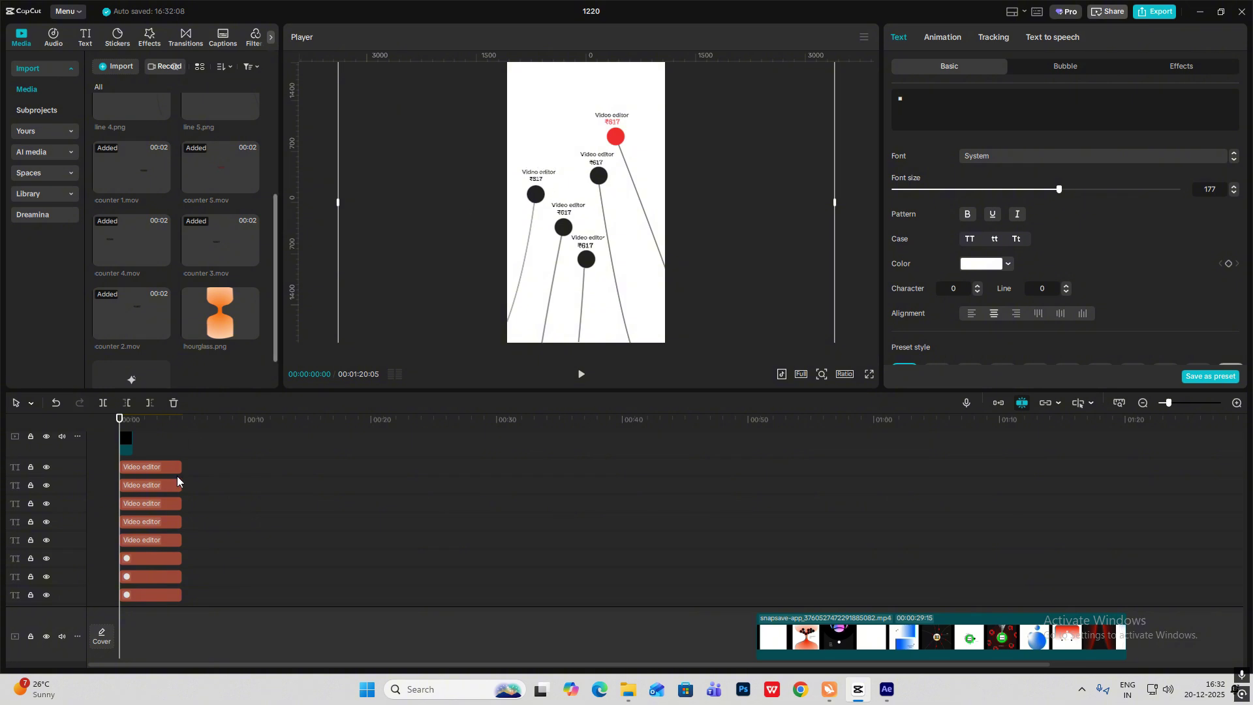
Check which circle, label and counter clips in the timeline belong to the second line from the right.
{"action": "scroll", "coordinate": [175, 483], "scroll_direction": "down", "scroll_amount": 5}
{"action": "scroll", "coordinate": [175, 483], "scroll_direction": "up", "scroll_amount": 5}
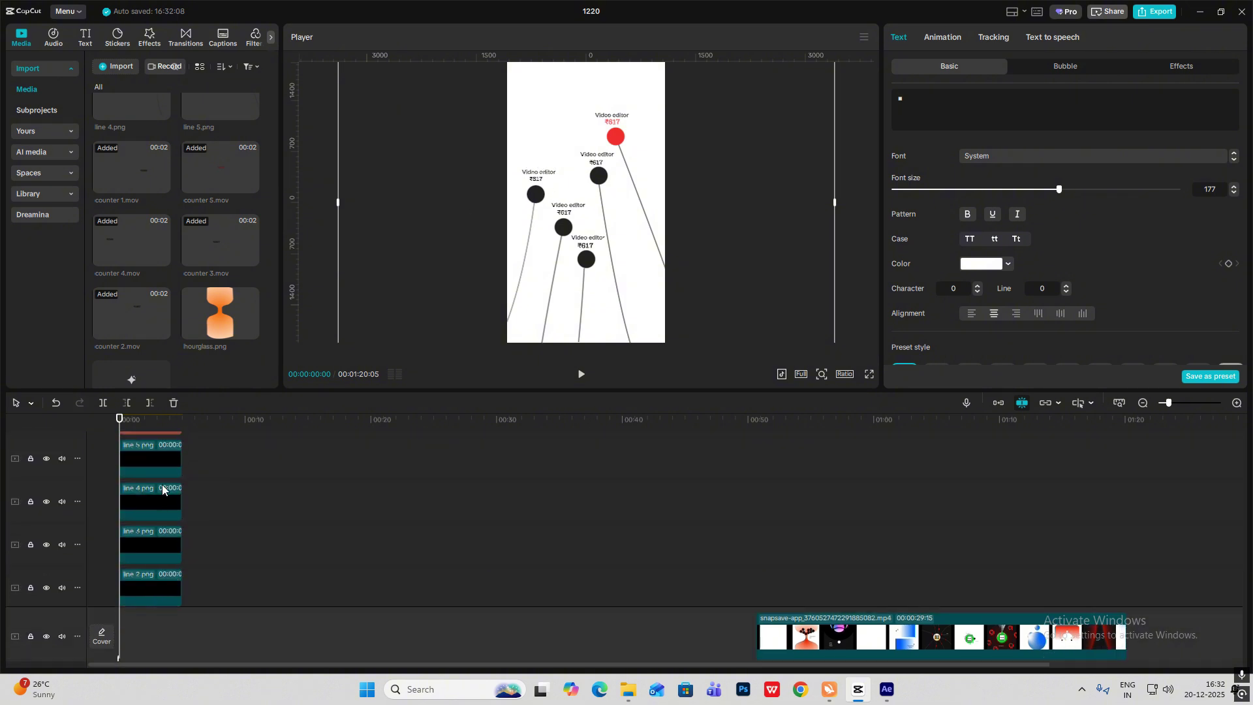
{"action": "left_click", "coordinate": [142, 553]}
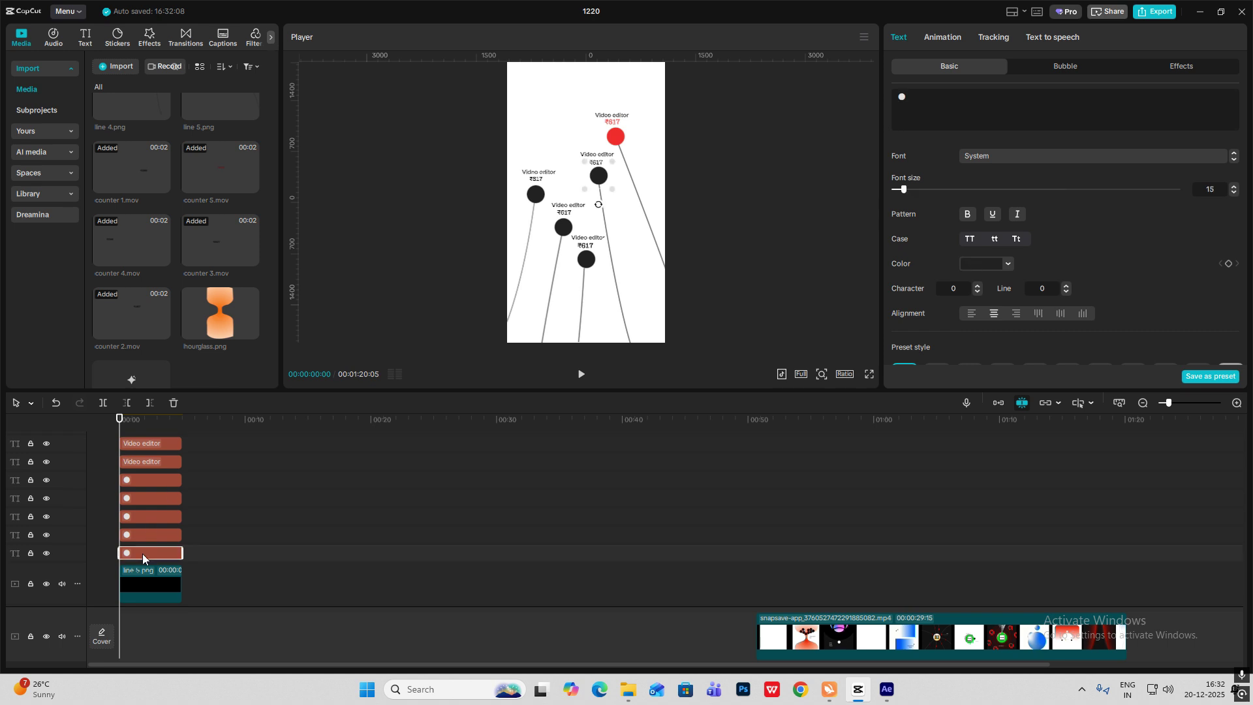
{"action": "scroll", "coordinate": [143, 553], "scroll_direction": "up", "scroll_amount": 1}
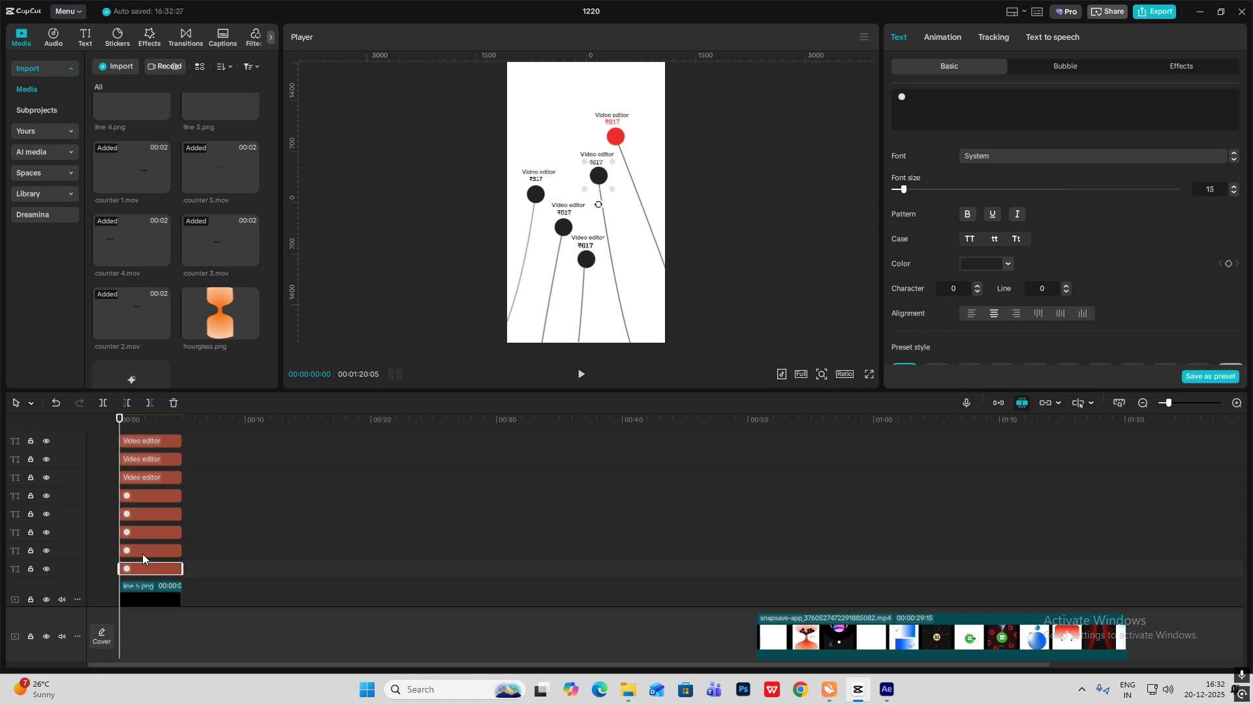
{"action": "left_click", "coordinate": [136, 459]}
{"action": "key", "text": "ctrl+v"}
{"action": "left_click", "coordinate": [140, 457]}
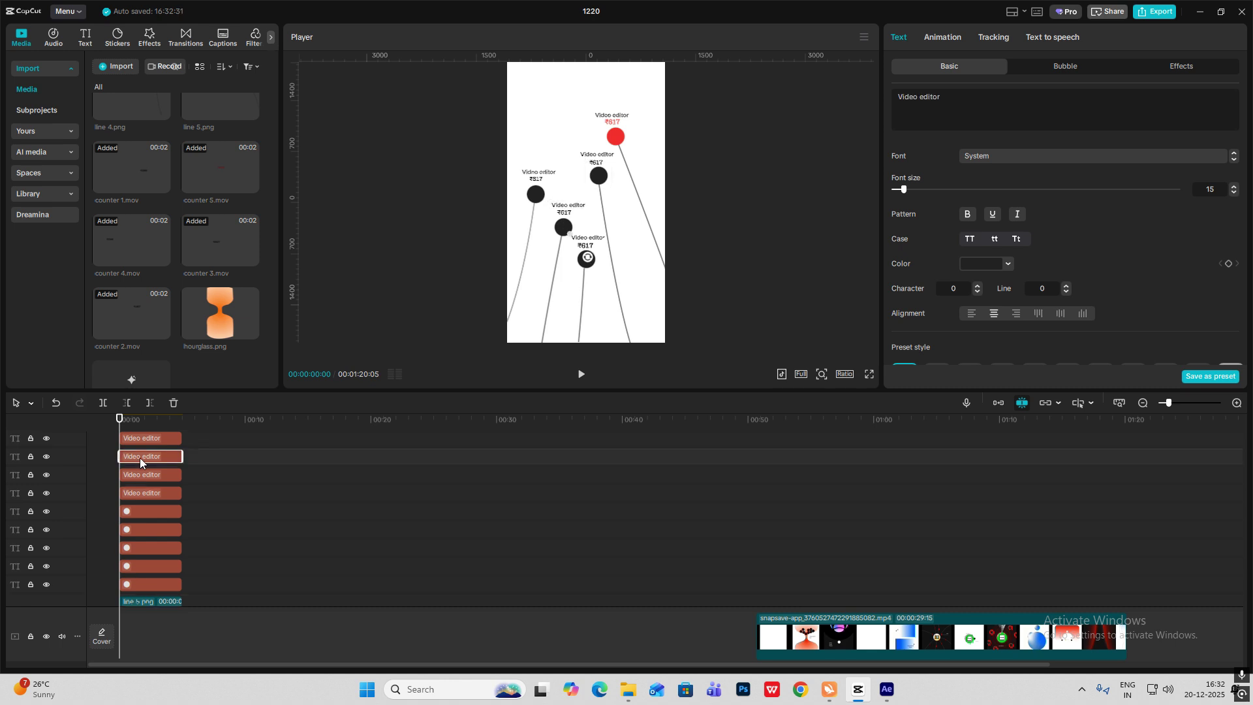
{"action": "key", "text": "ctrl+v"}
{"action": "left_click", "coordinate": [139, 456]}
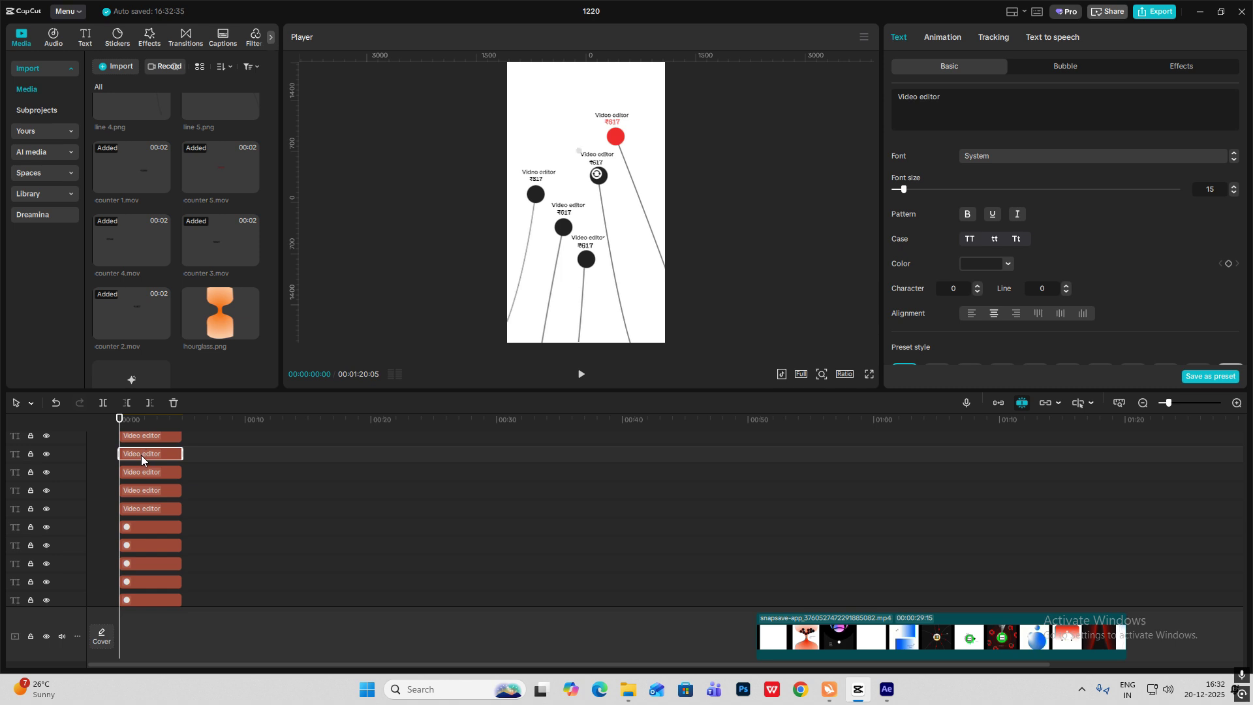
{"action": "scroll", "coordinate": [156, 483], "scroll_direction": "down", "scroll_amount": 1}
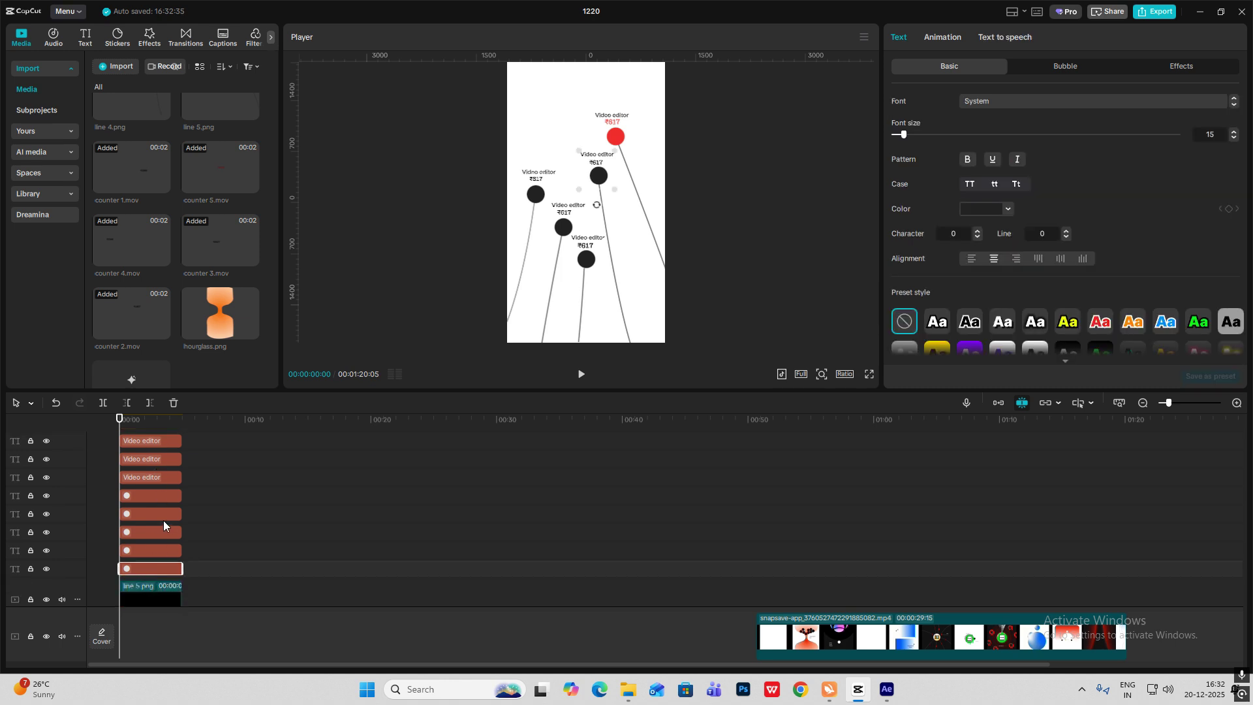
{"action": "scroll", "coordinate": [164, 520], "scroll_direction": "up", "scroll_amount": 3}
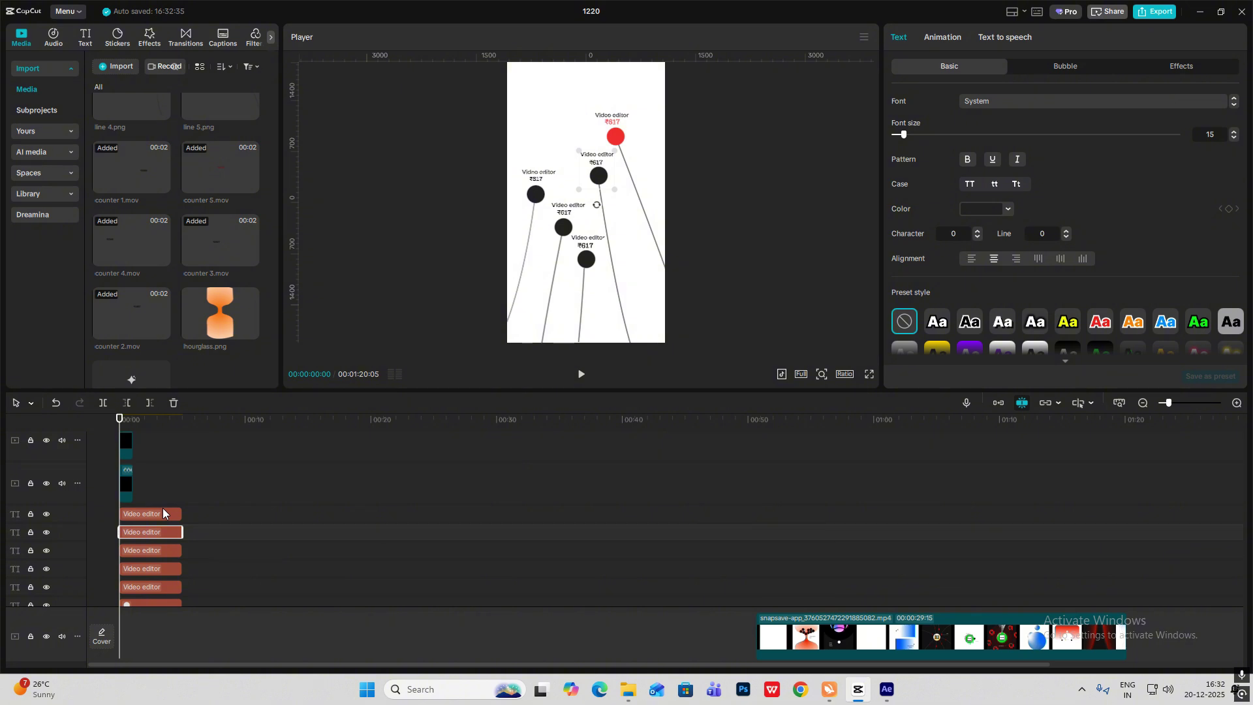
{"action": "scroll", "coordinate": [163, 513], "scroll_direction": "up", "scroll_amount": 1}
{"action": "left_click", "coordinate": [129, 501]}
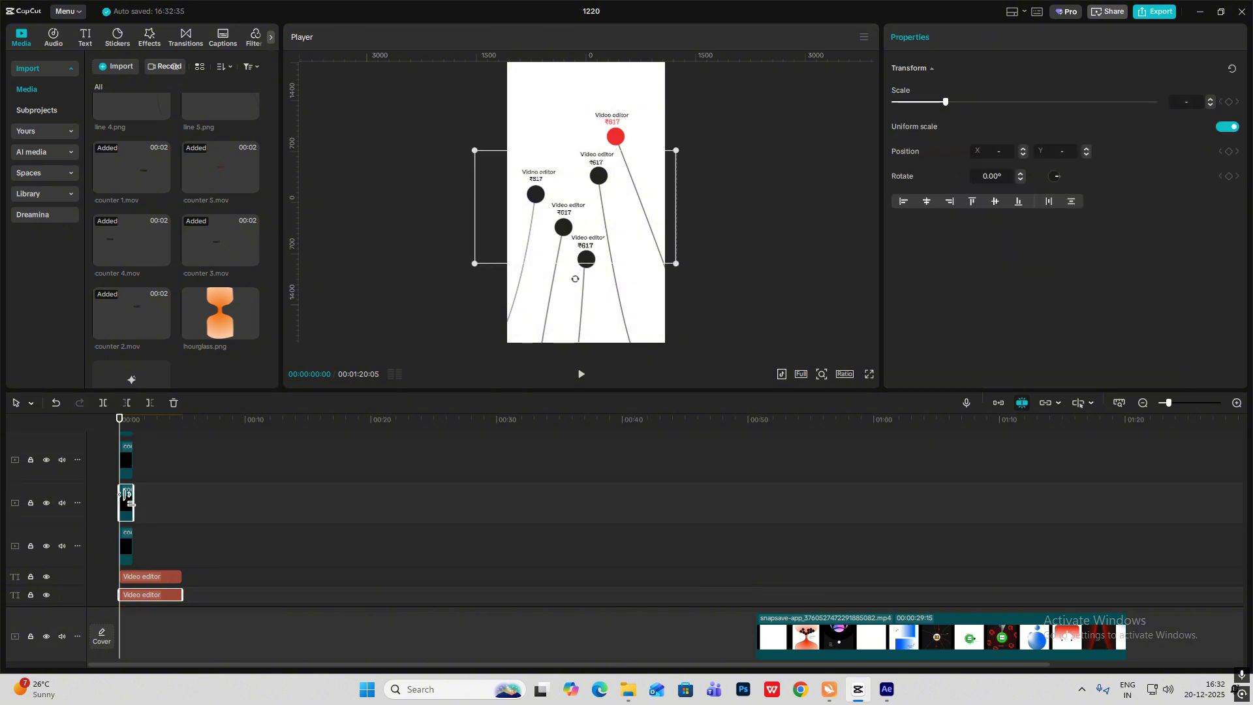
{"action": "left_click", "coordinate": [144, 505]}
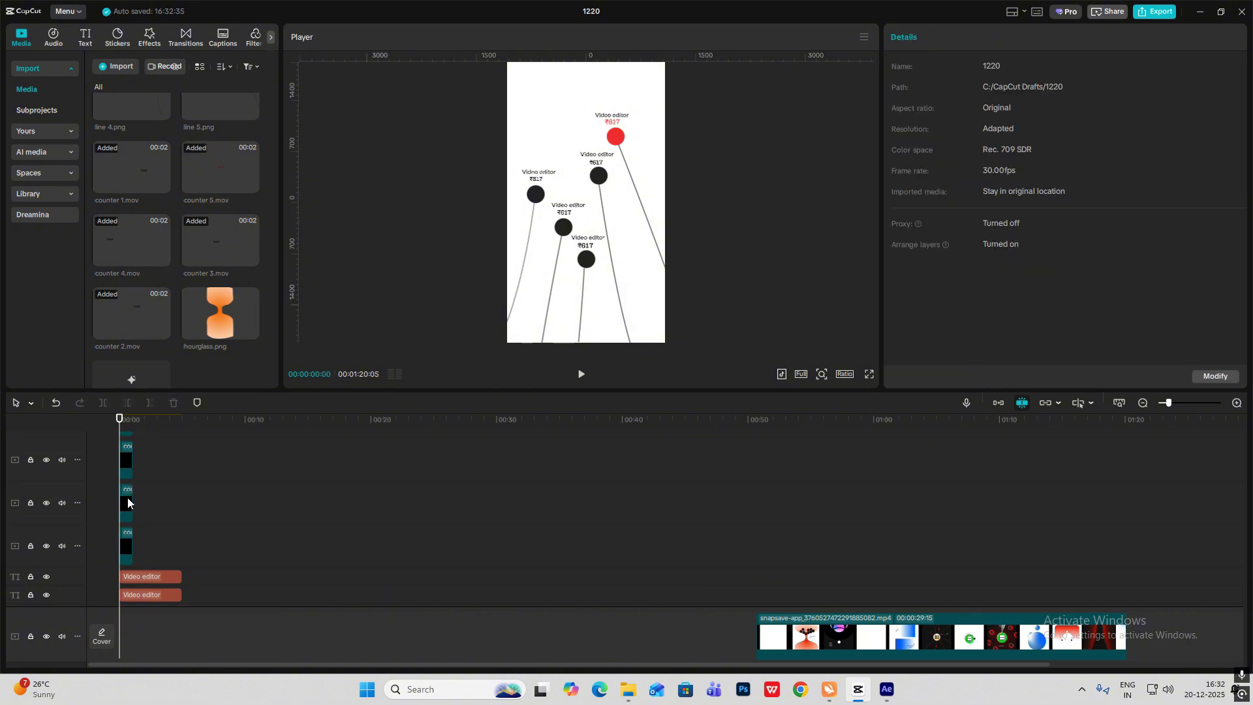
{"action": "left_click", "coordinate": [129, 501]}
{"action": "left_click", "coordinate": [128, 498]}
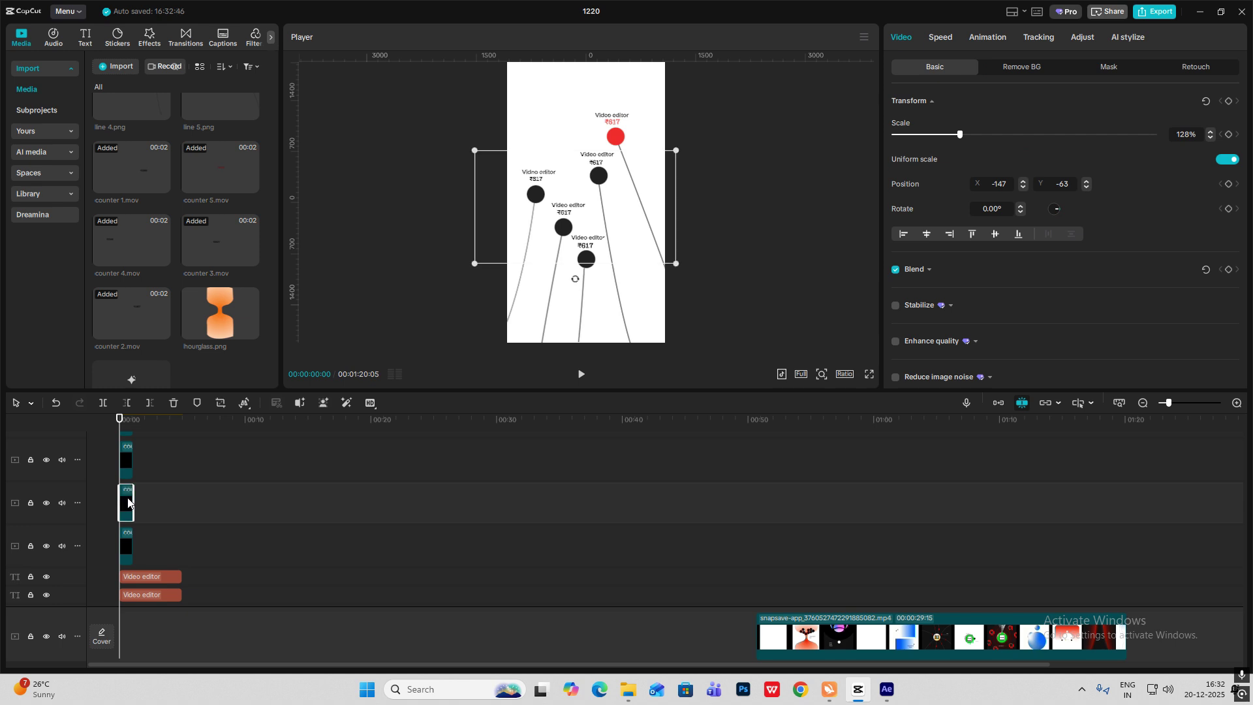
{"action": "scroll", "coordinate": [128, 498], "scroll_direction": "up", "scroll_amount": 1}
Group the counter, label and circle of the second line from the right into one compound clip.
{"action": "left_click", "coordinate": [128, 496]}
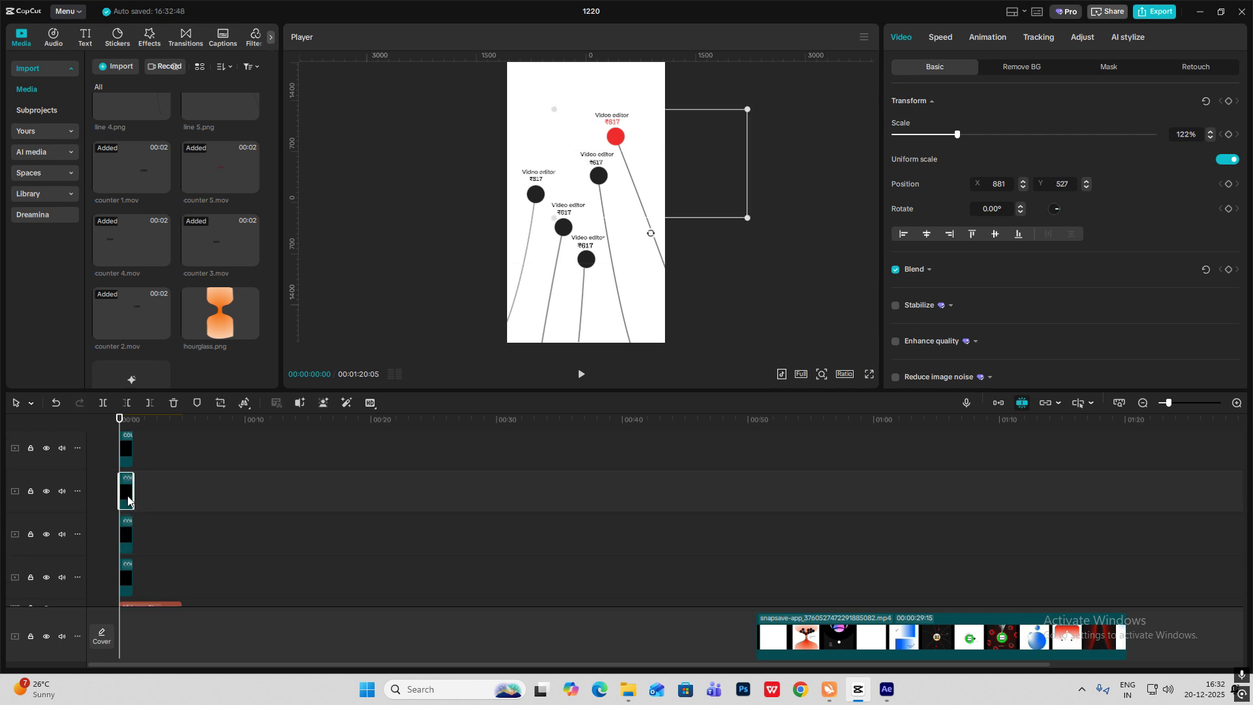
{"action": "scroll", "coordinate": [154, 493], "scroll_direction": "down", "scroll_amount": 5}
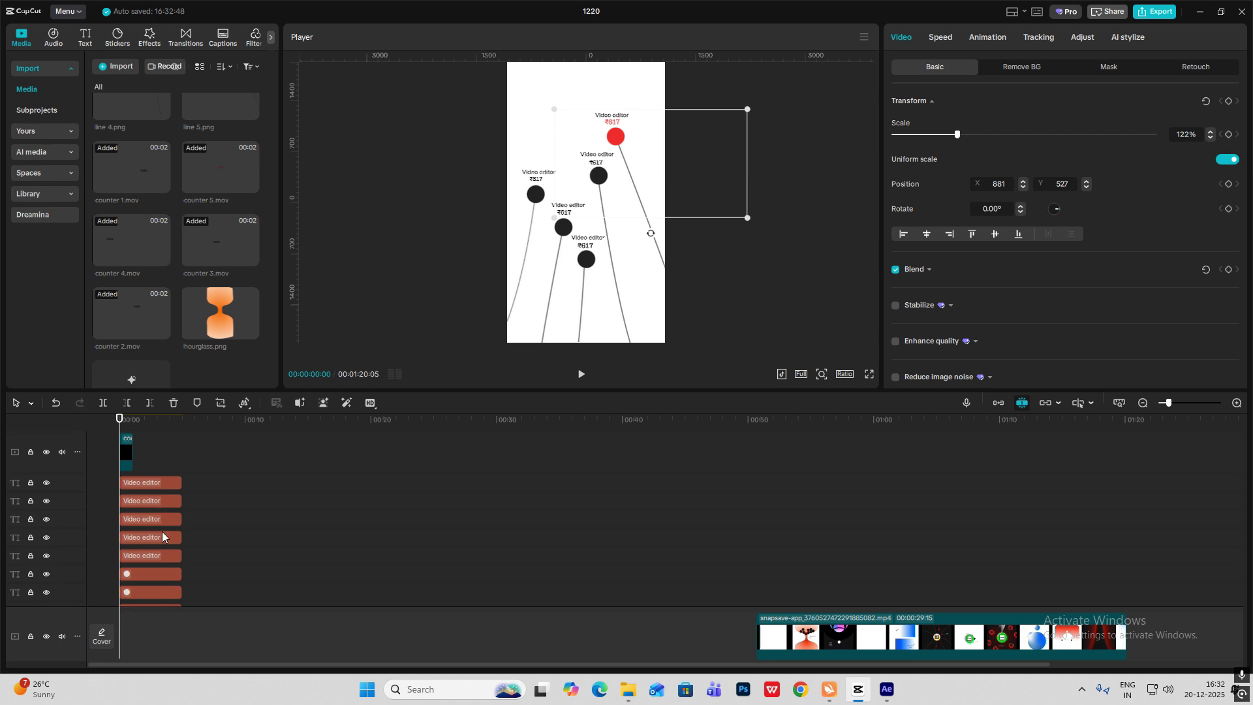
{"action": "left_click", "coordinate": [147, 502], "text": "ctrl"}
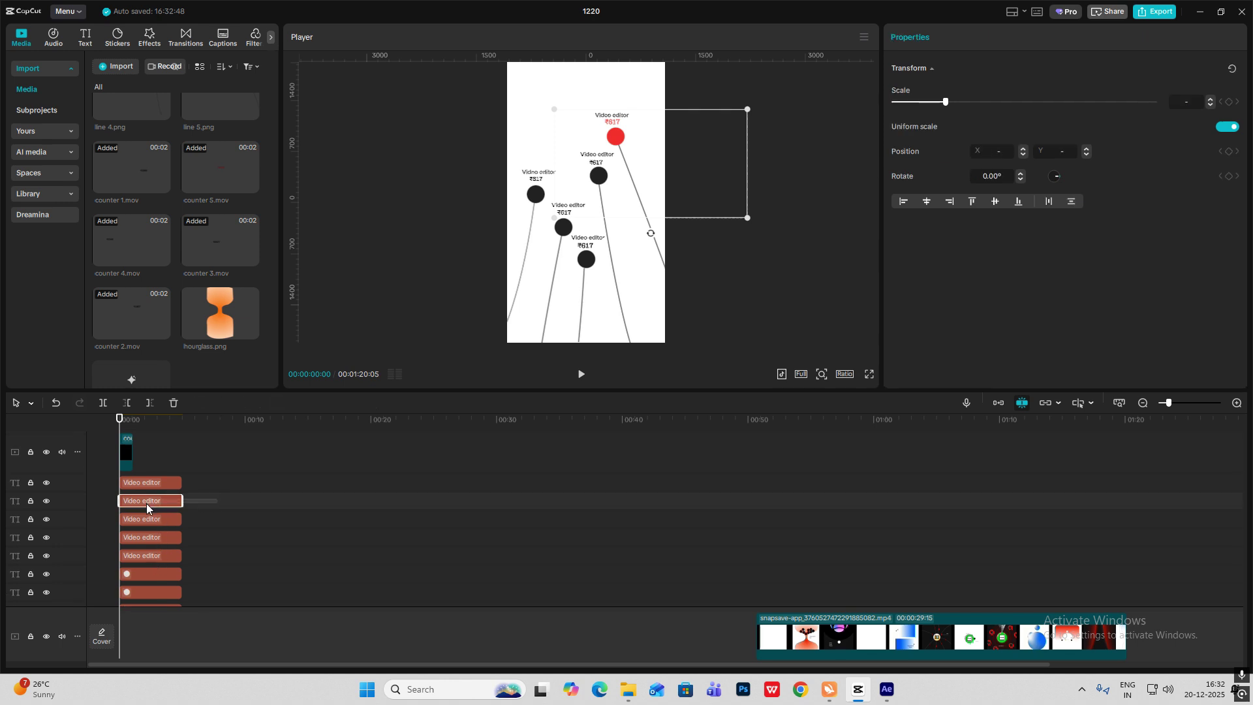
{"action": "scroll", "coordinate": [173, 503], "scroll_direction": "up", "scroll_amount": 2}
{"action": "scroll", "coordinate": [178, 505], "scroll_direction": "down", "scroll_amount": 6}
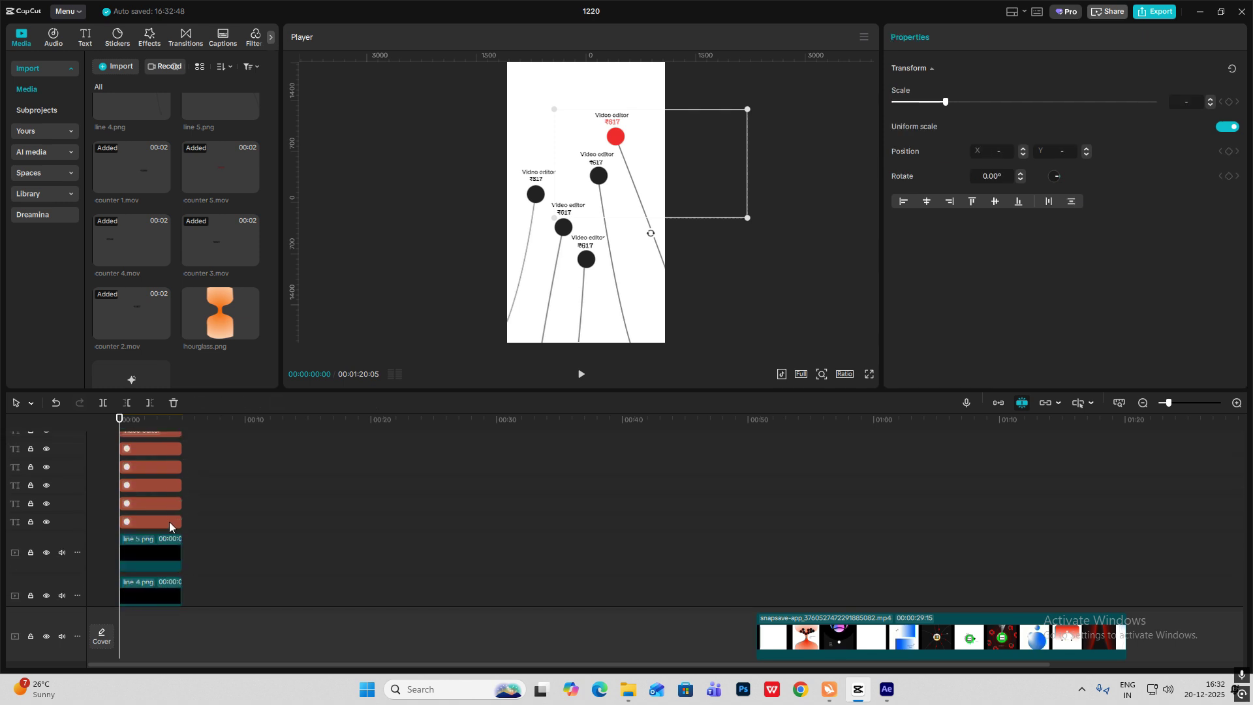
{"action": "key", "text": "alt+g"}
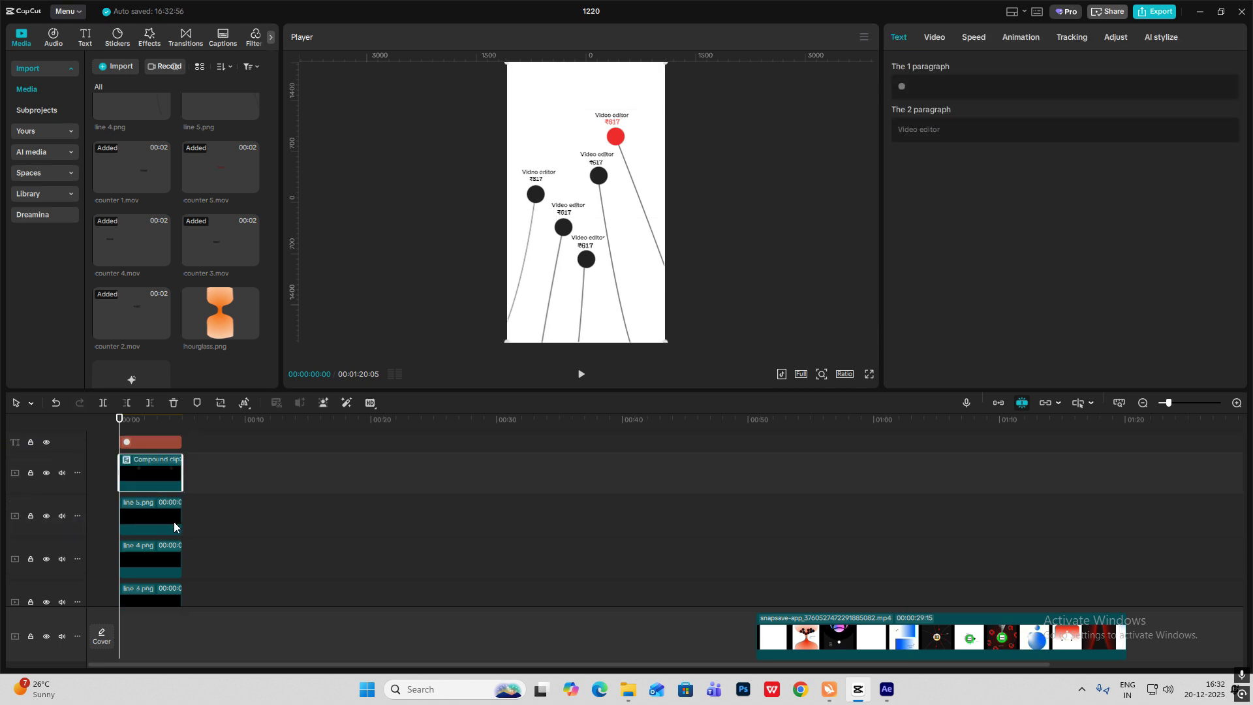
{"action": "mouse_move", "coordinate": [604, 201]}
{"action": "left_mouse_down"}
{"action": "mouse_move", "coordinate": [593, 243]}
{"action": "mouse_move", "coordinate": [617, 171]}
{"action": "mouse_move", "coordinate": [564, 276]}
{"action": "mouse_move", "coordinate": [611, 242]}
{"action": "mouse_move", "coordinate": [604, 222]}
{"action": "left_mouse_up"}
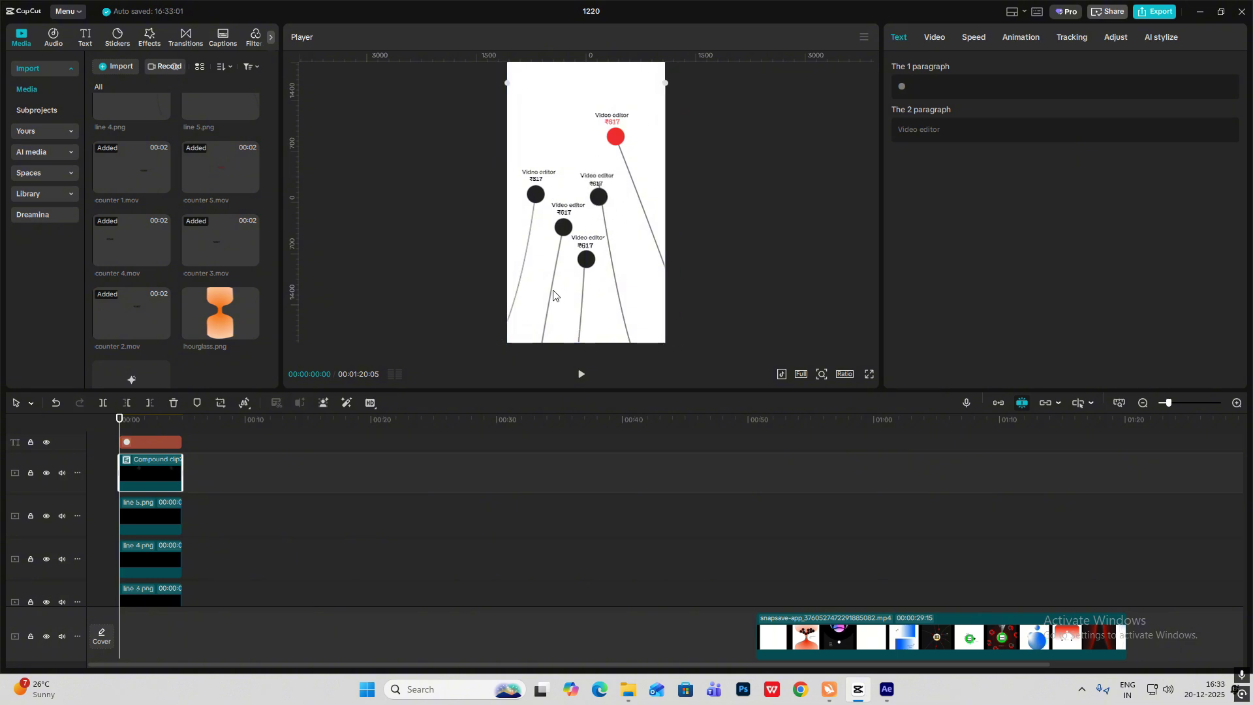
{"action": "key", "text": "ctrl+z"}
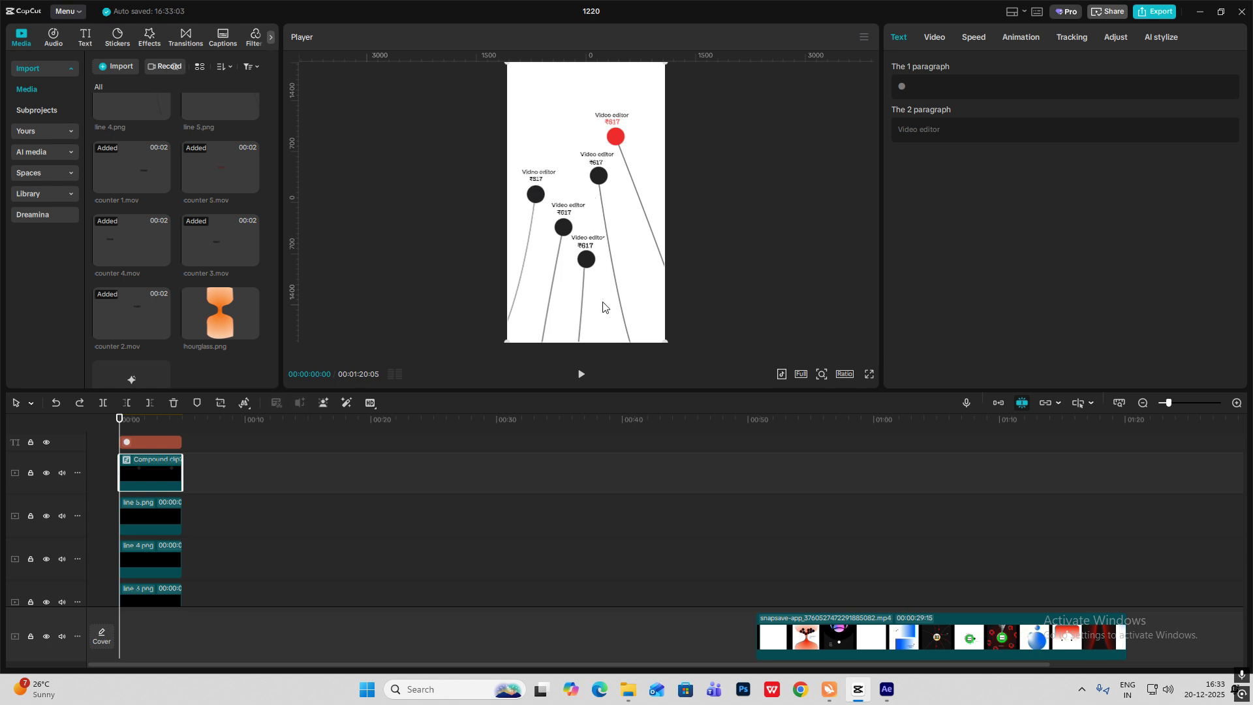
Group another circle with its matching label and counter into a second compound clip.
{"action": "scroll", "coordinate": [154, 499], "scroll_direction": "up", "scroll_amount": 3}
{"action": "left_click", "coordinate": [154, 522]}
{"action": "scroll", "coordinate": [155, 522], "scroll_direction": "up", "scroll_amount": 4}
{"action": "left_click", "coordinate": [151, 522], "text": "ctrl"}
{"action": "left_click", "coordinate": [131, 519], "text": "ctrl"}
{"action": "scroll", "coordinate": [157, 496], "scroll_direction": "down", "scroll_amount": 2}
{"action": "key", "text": "alt+g"}
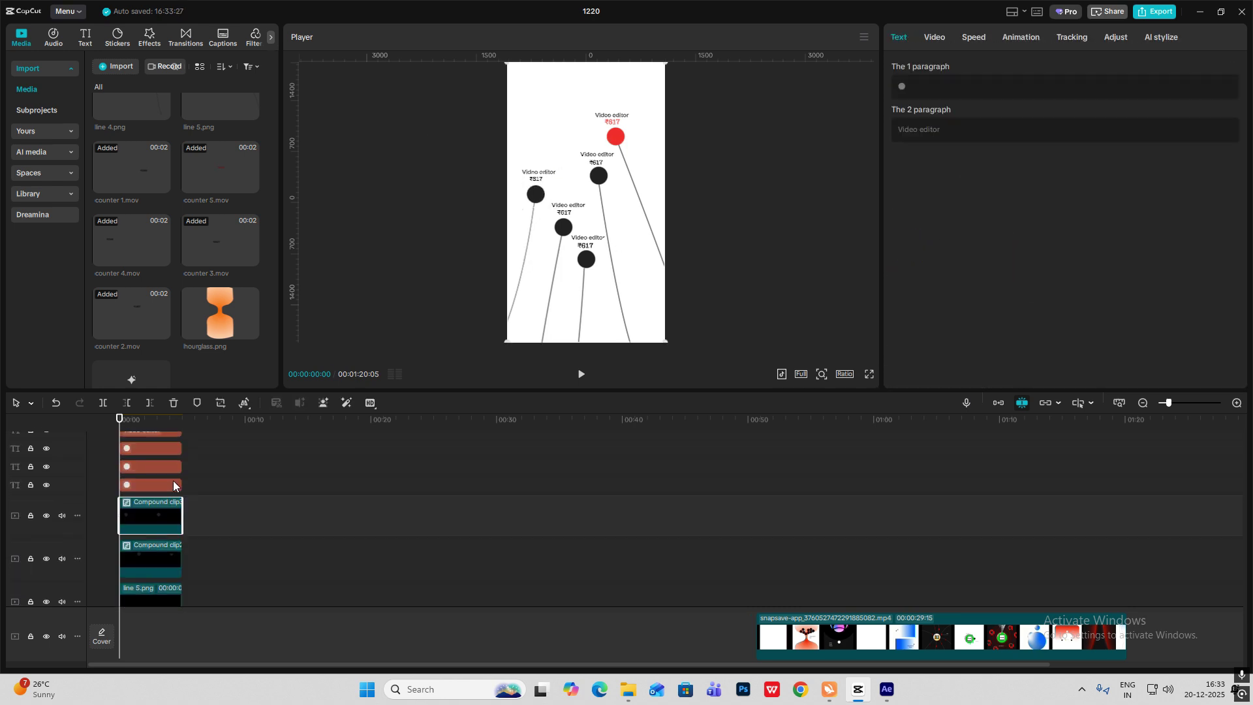
Group the red circle with its "Video editor" label and red counter into a compound clip.
{"action": "scroll", "coordinate": [171, 496], "scroll_direction": "up", "scroll_amount": 2}
{"action": "left_click", "coordinate": [149, 565]}
{"action": "scroll", "coordinate": [148, 548], "scroll_direction": "up", "scroll_amount": 2}
{"action": "left_click", "coordinate": [129, 496]}
{"action": "scroll", "coordinate": [140, 515], "scroll_direction": "down", "scroll_amount": 2}
{"action": "left_click", "coordinate": [159, 504]}
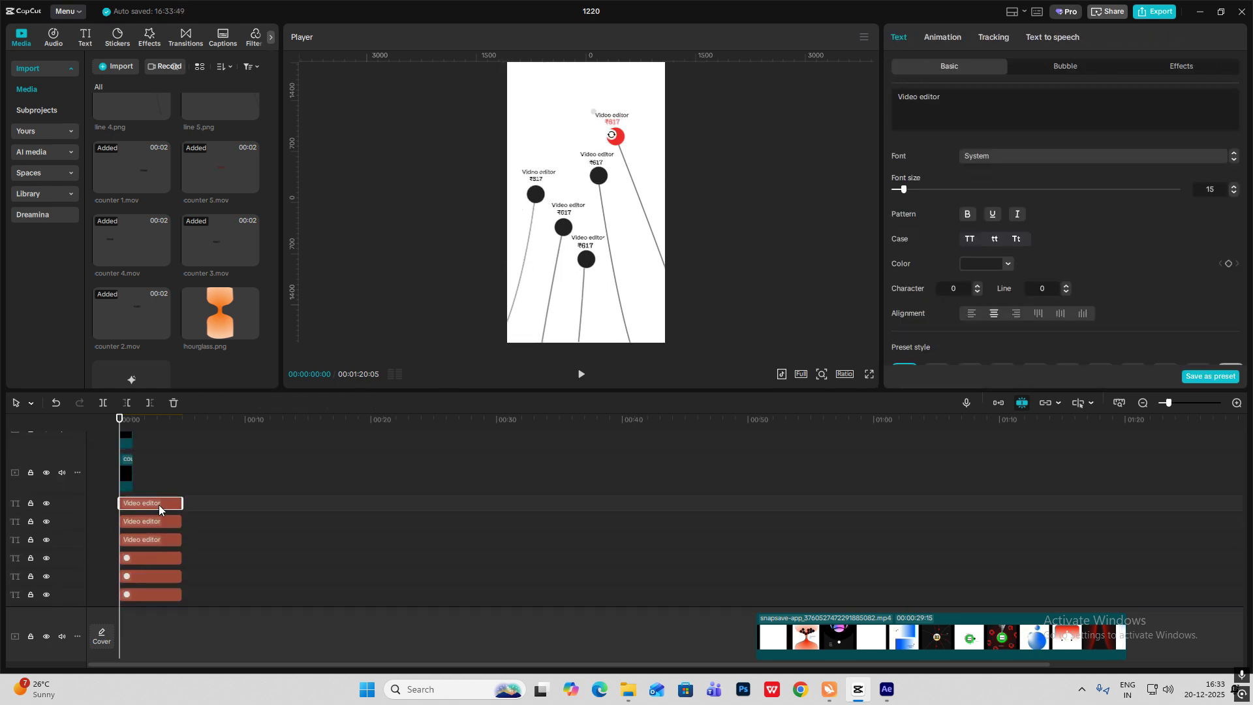
{"action": "scroll", "coordinate": [150, 499], "scroll_direction": "up", "scroll_amount": 2}
{"action": "left_click", "coordinate": [129, 488], "text": "ctrl"}
{"action": "scroll", "coordinate": [146, 502], "scroll_direction": "down", "scroll_amount": 3}
{"action": "left_click", "coordinate": [156, 520], "text": "ctrl"}
{"action": "key", "text": "alt+g"}
Undo the last grouping changes.
{"action": "scroll", "coordinate": [156, 502], "scroll_direction": "up", "scroll_amount": 2}
{"action": "left_click", "coordinate": [131, 484]}
{"action": "key", "text": "ctrl+z"}
{"action": "key", "text": "ctrl+z"}
{"action": "key", "text": "ctrl+z"}
{"action": "key", "text": "ctrl+z"}
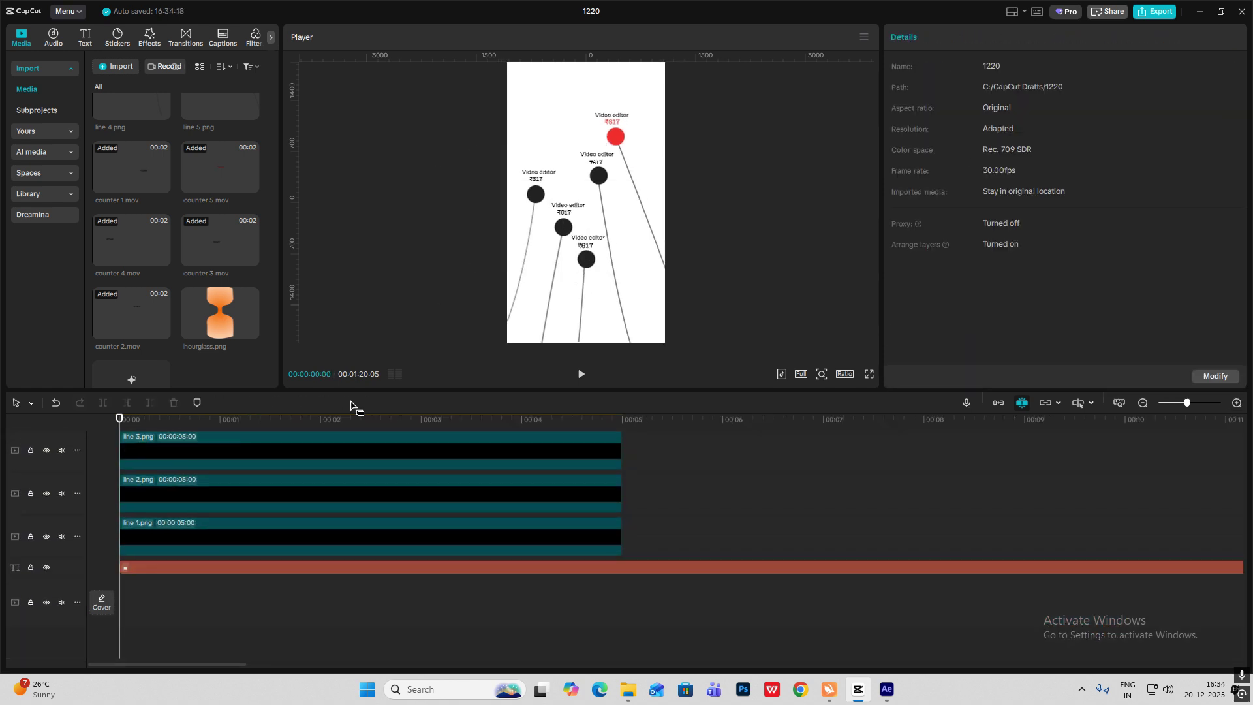
Convert each of the five line clips, line 1.png to line 5.png, into its own separate compound clip.
{"action": "left_click", "coordinate": [147, 532]}
{"action": "left_click_drag", "start_coordinate": [547, 290], "coordinate": [571, 300]}
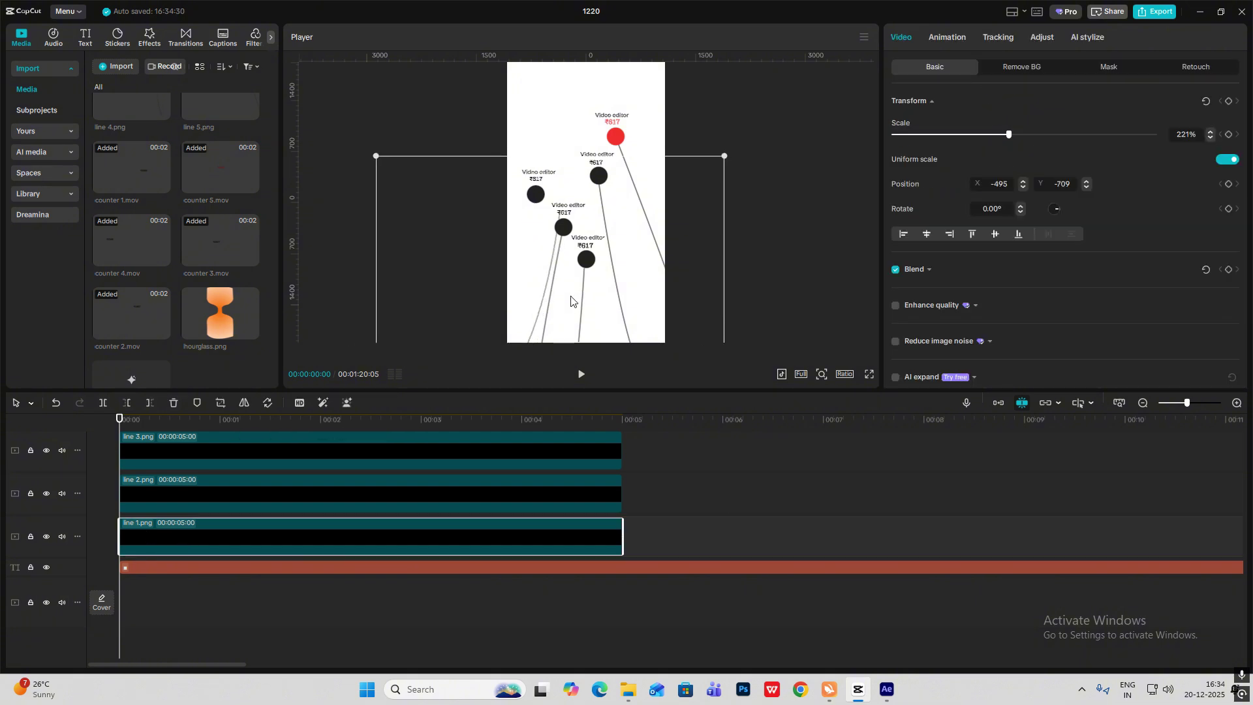
{"action": "key", "text": "ctrl+z"}
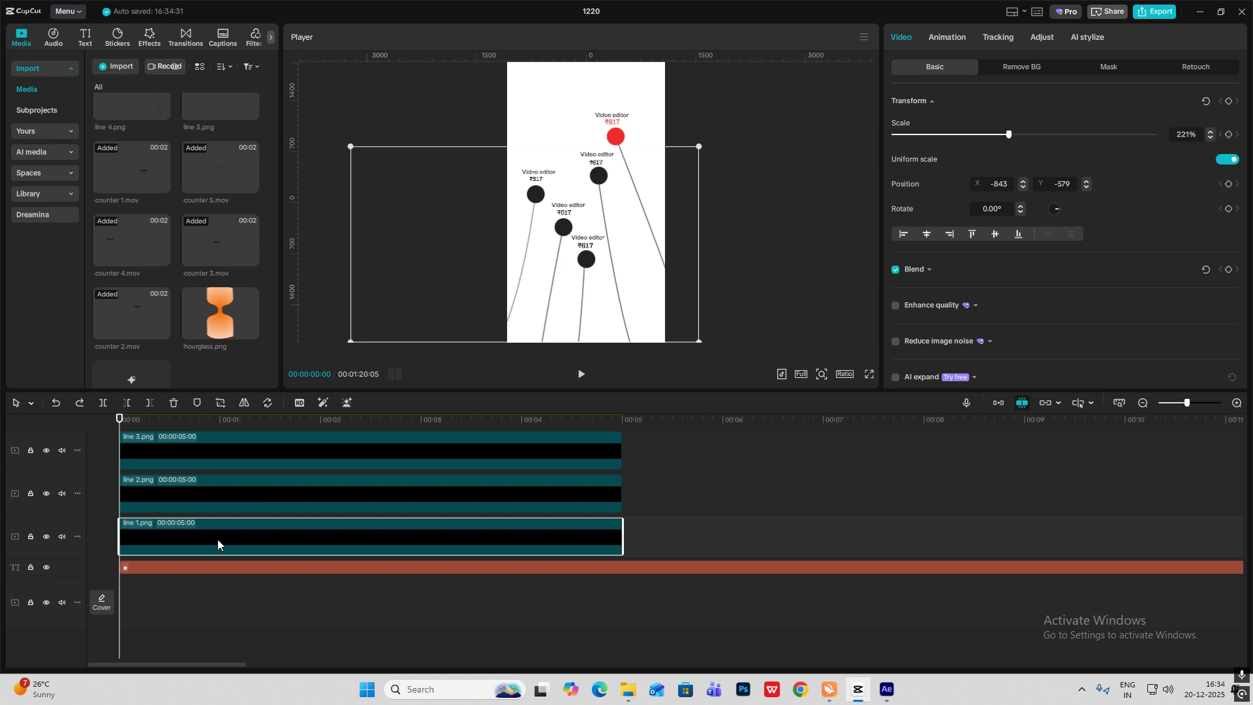
{"action": "key", "text": "alt+g"}
{"action": "left_click", "coordinate": [176, 492]}
{"action": "key", "text": "alt+g"}
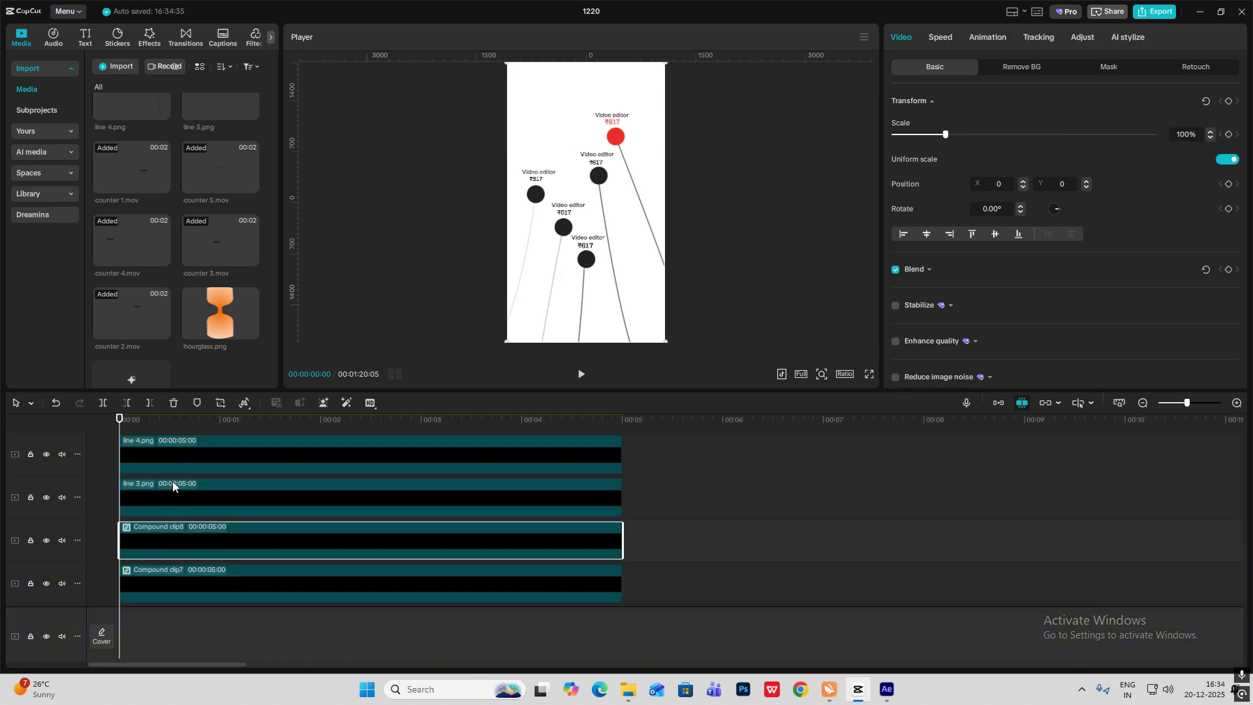
{"action": "left_click", "coordinate": [173, 486]}
{"action": "key", "text": "alt+g"}
{"action": "left_click", "coordinate": [172, 484]}
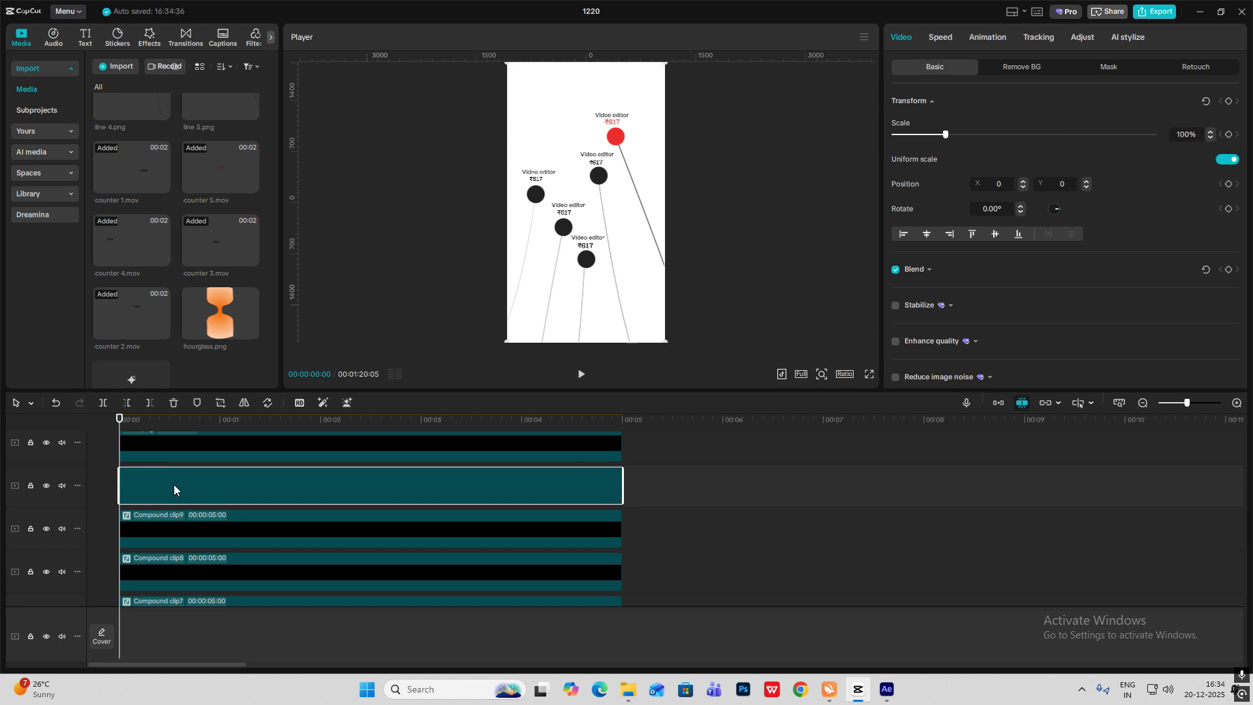
{"action": "key", "text": "alt+g"}
{"action": "left_click", "coordinate": [176, 487]}
{"action": "key", "text": "alt+g"}
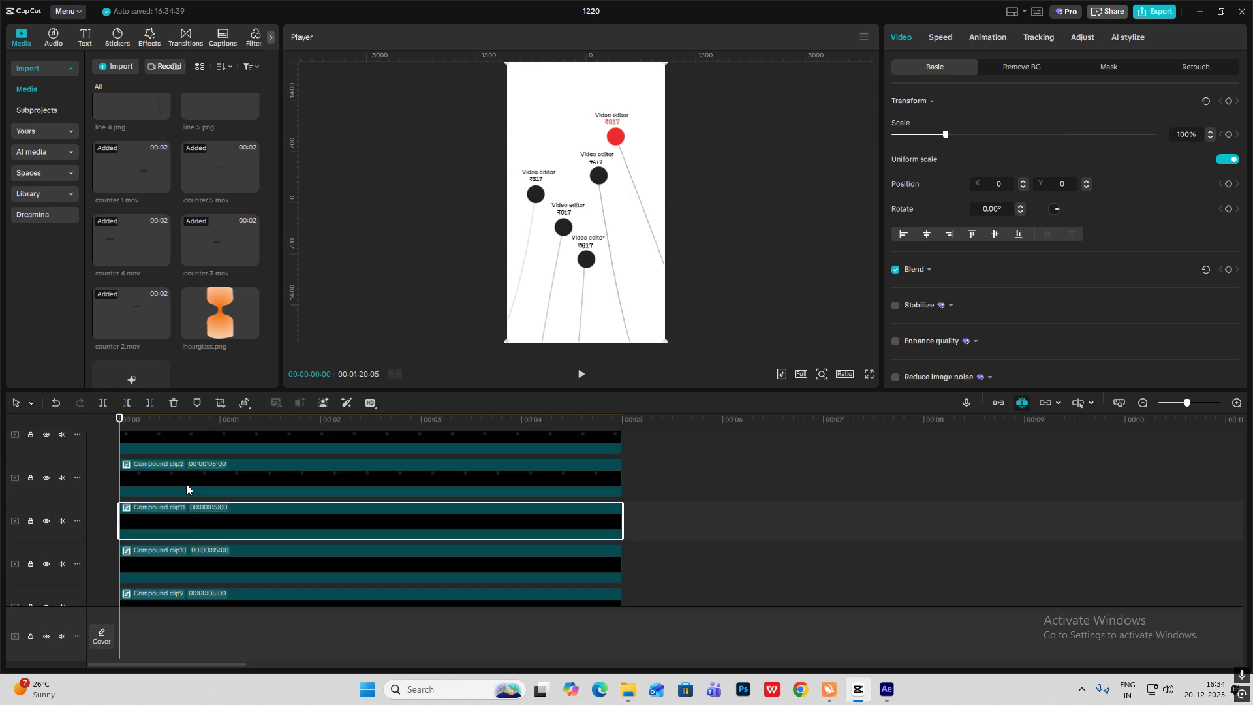
Select Compound clip7, test-move it in the preview to identify its line, and undo the move.
{"action": "scroll", "coordinate": [186, 484], "scroll_direction": "down", "scroll_amount": 4}
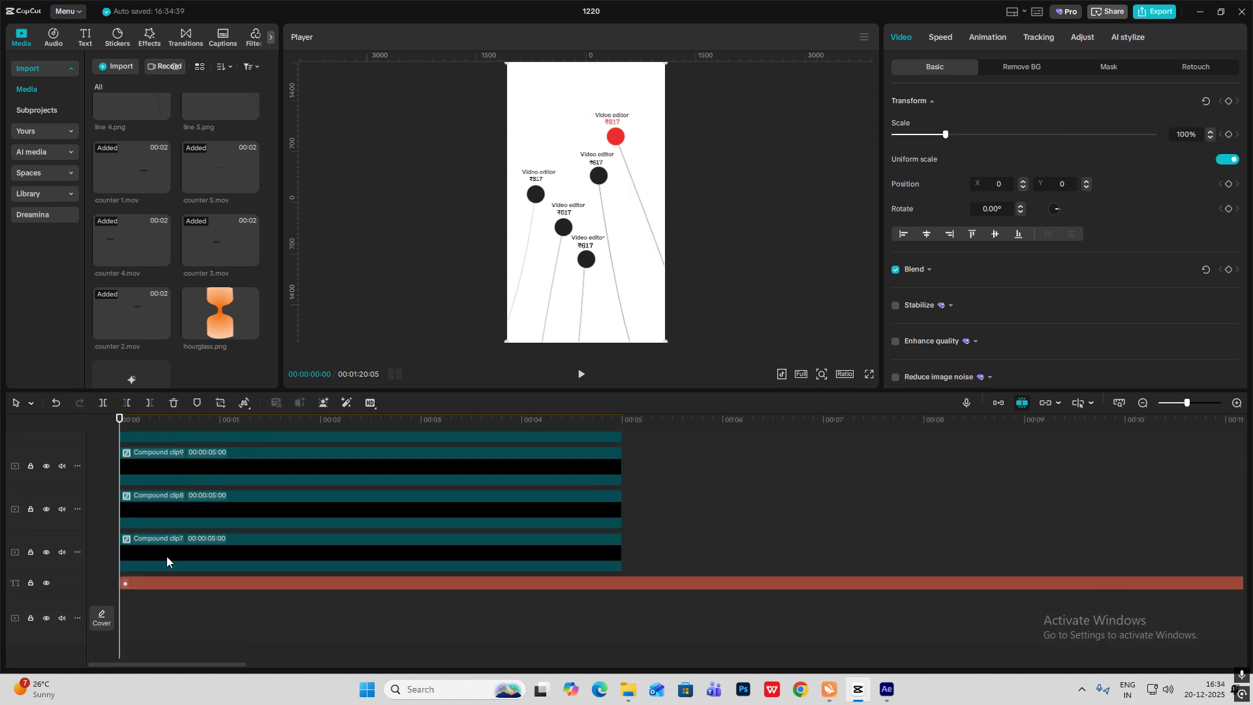
{"action": "left_click", "coordinate": [166, 556]}
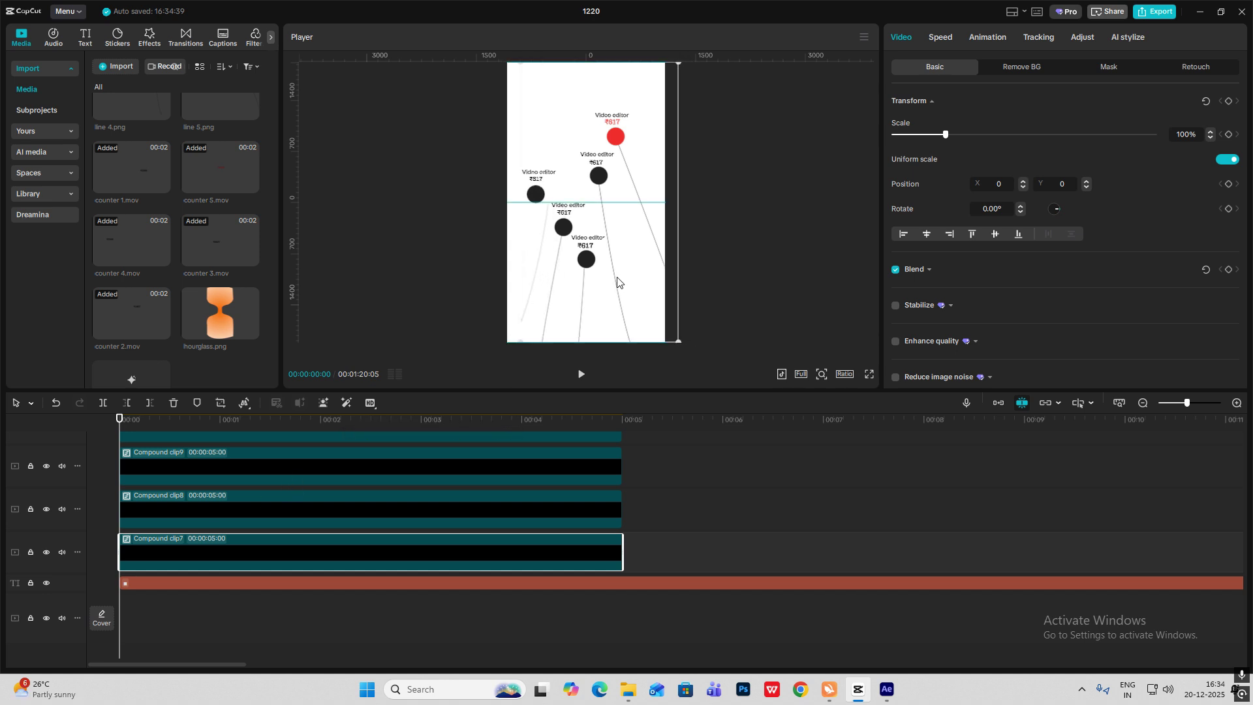
{"action": "left_click_drag", "start_coordinate": [617, 281], "coordinate": [617, 282]}
{"action": "key", "text": "ctrl+z"}
Add a Split mask to Compound clip7, rotate it to -172°, and place it beyond the leftmost line's lower end to hide the line.
{"action": "left_click", "coordinate": [820, 375]}
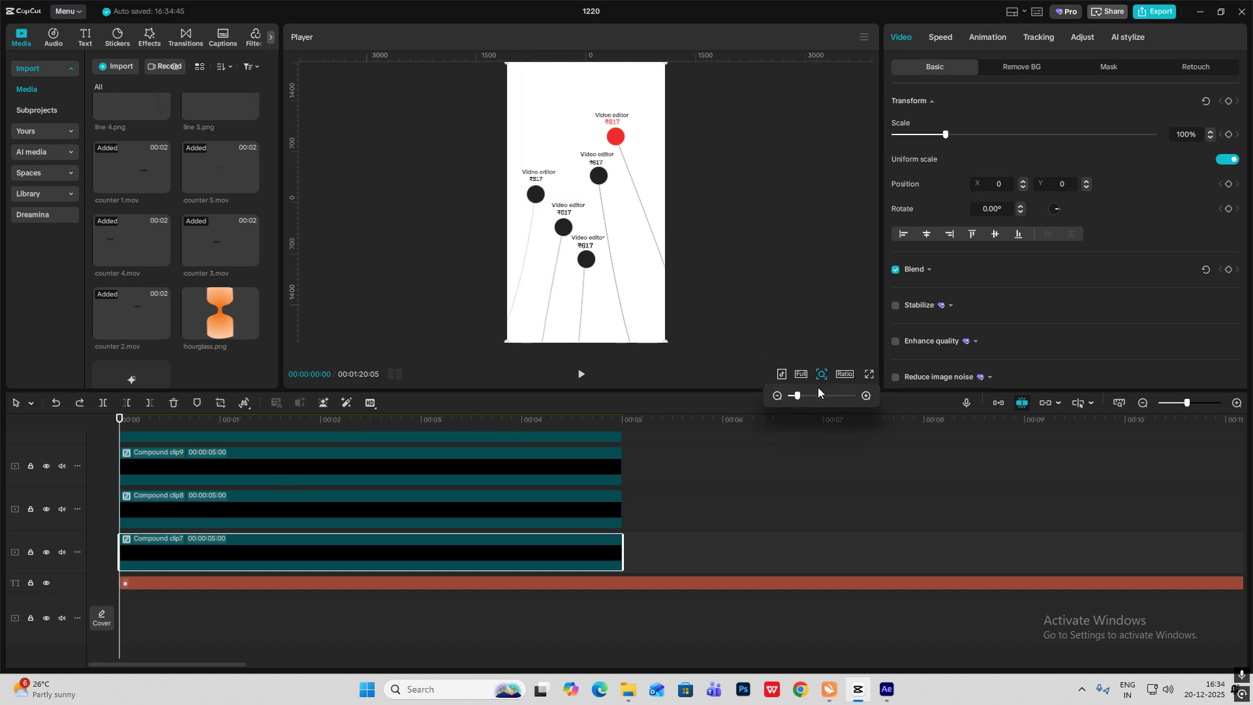
{"action": "mouse_move", "coordinate": [809, 395]}
{"action": "left_mouse_down"}
{"action": "mouse_move", "coordinate": [824, 398]}
{"action": "mouse_move", "coordinate": [797, 396]}
{"action": "left_mouse_up"}
{"action": "left_click", "coordinate": [1107, 68]}
{"action": "left_click", "coordinate": [930, 123]}
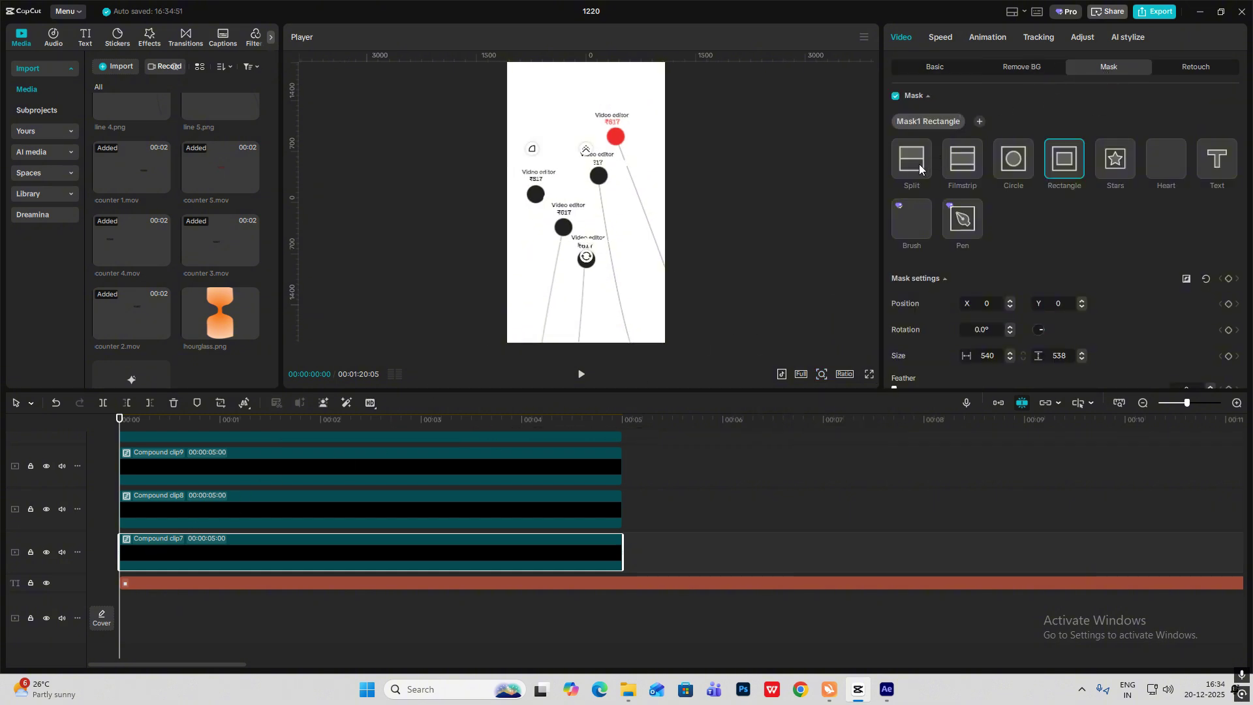
{"action": "left_click", "coordinate": [919, 163]}
{"action": "left_click_drag", "start_coordinate": [586, 219], "coordinate": [522, 346]}
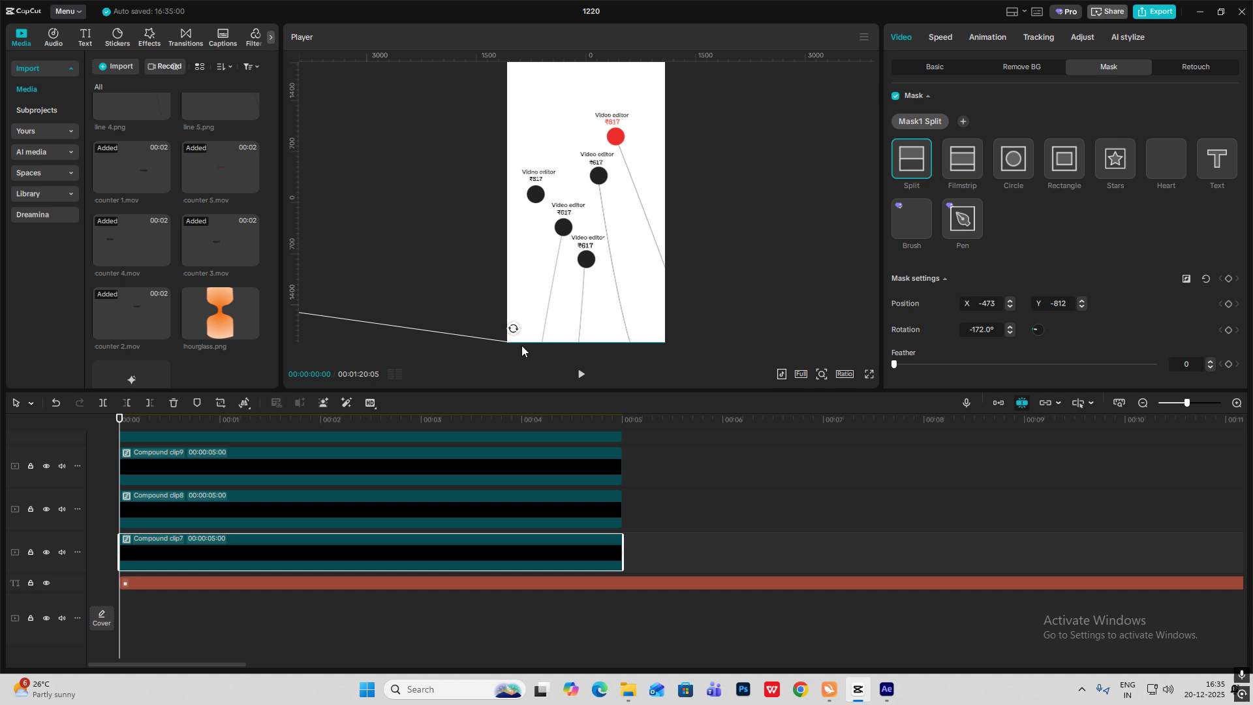
Keyframe Compound clip7's mask from X -513, Y -960 at the start to X -339, Y 0 at 00:00:00:15.
{"action": "left_click", "coordinate": [1226, 279]}
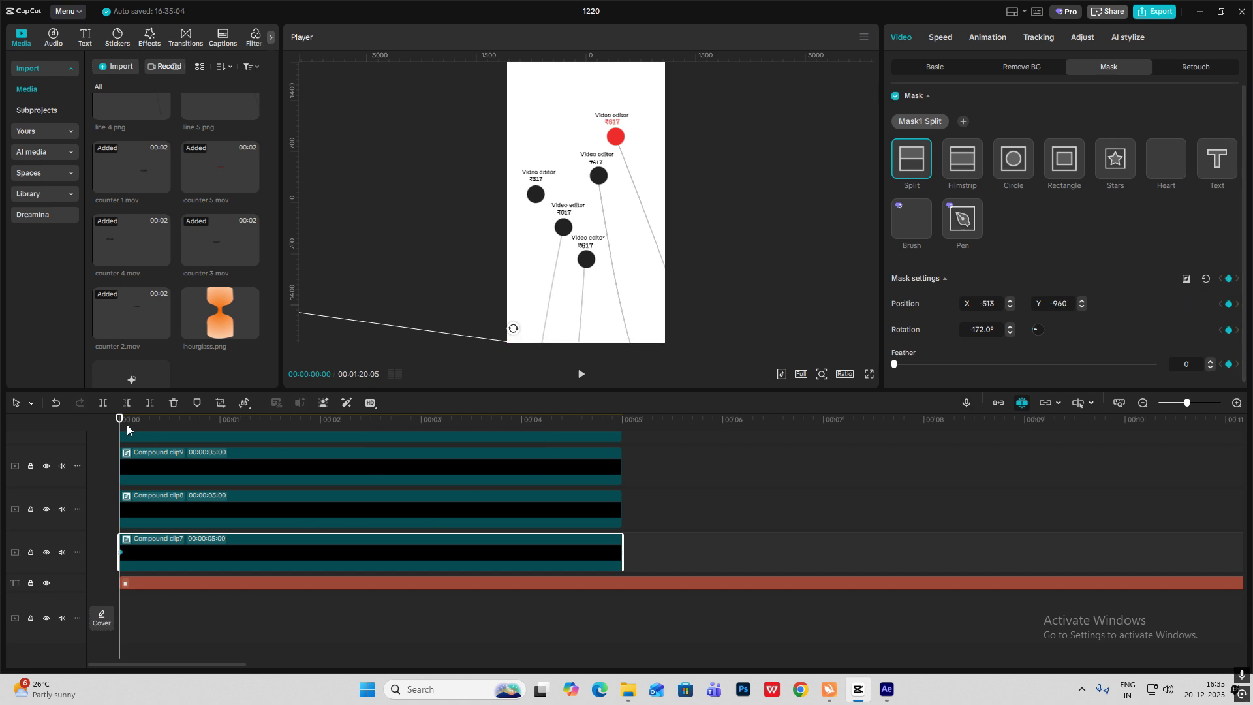
{"action": "left_click_drag", "start_coordinate": [119, 422], "coordinate": [170, 424]}
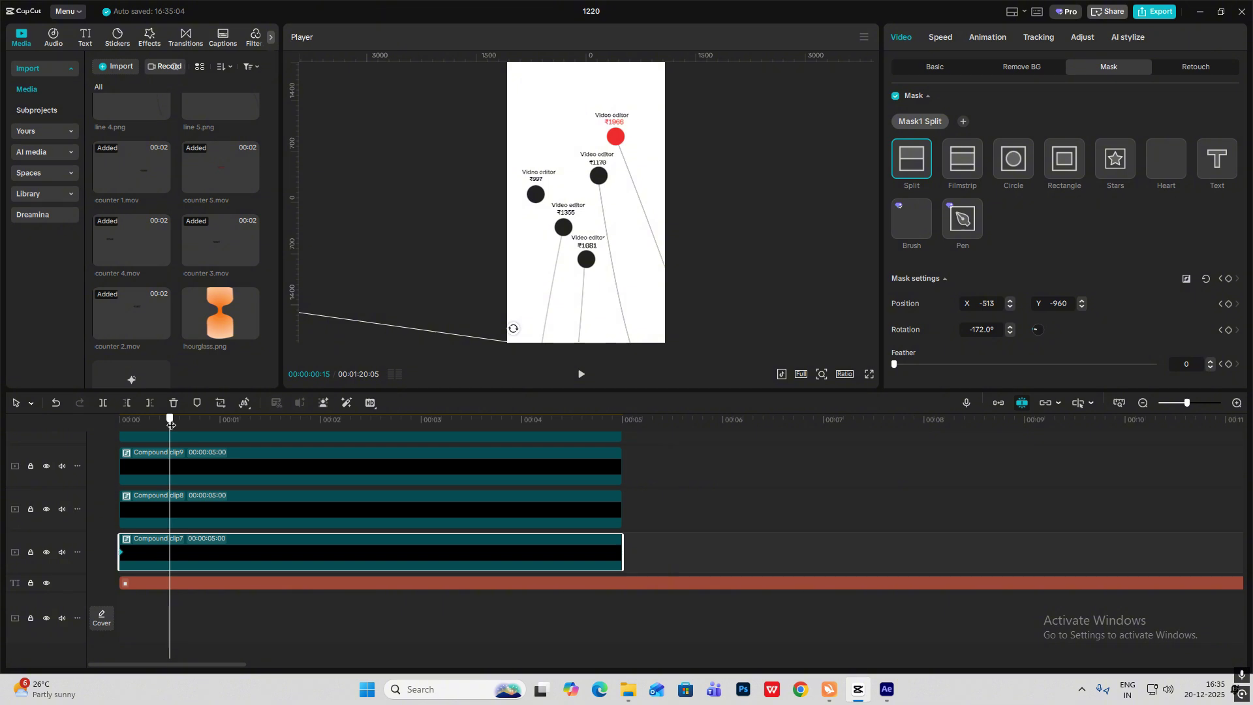
{"action": "left_click_drag", "start_coordinate": [439, 324], "coordinate": [464, 193]}
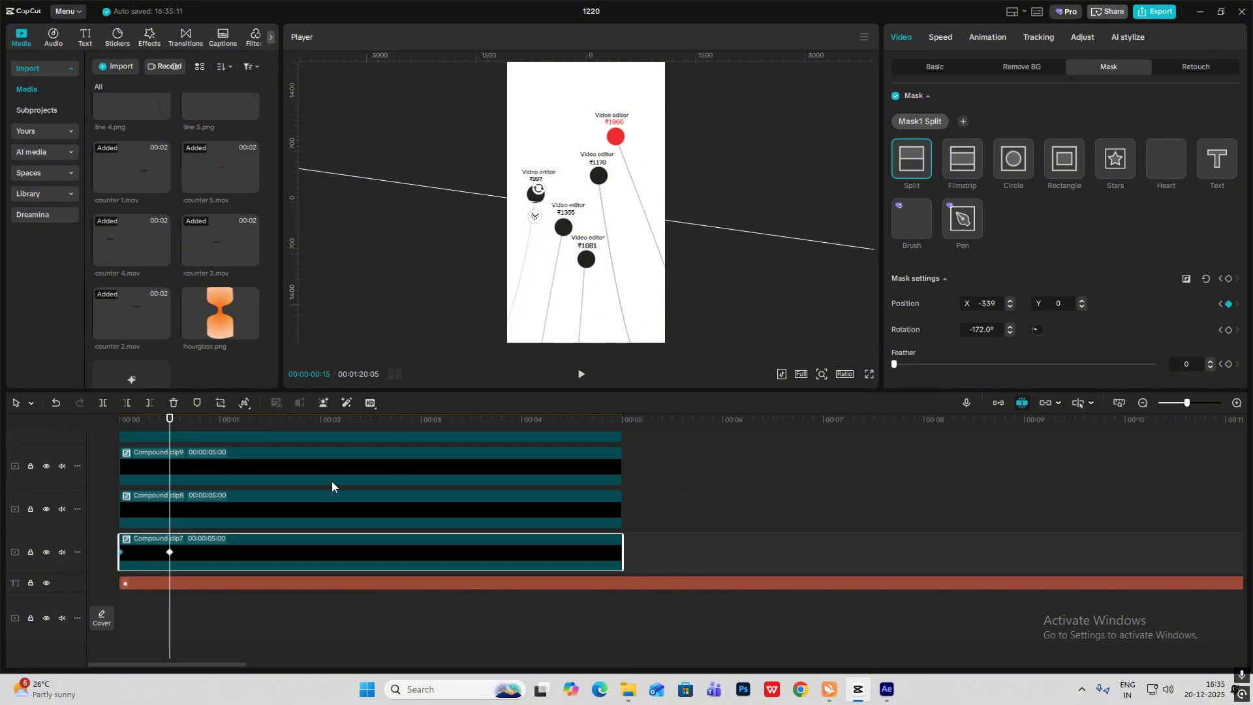
Apply a decelerating preset curve to the Position X and Position Y mask keyframes of Compound clip7.
{"action": "key", "text": "alt+k"}
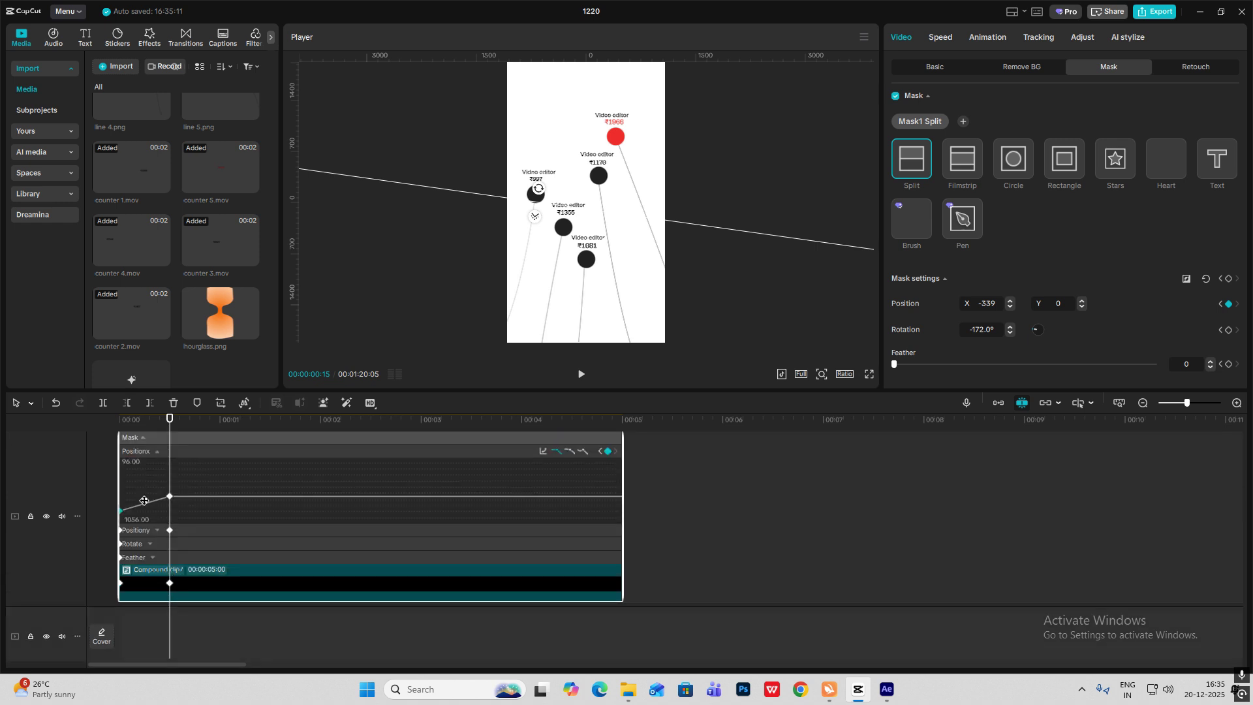
{"action": "left_click", "coordinate": [144, 500]}
{"action": "left_click", "coordinate": [542, 452]}
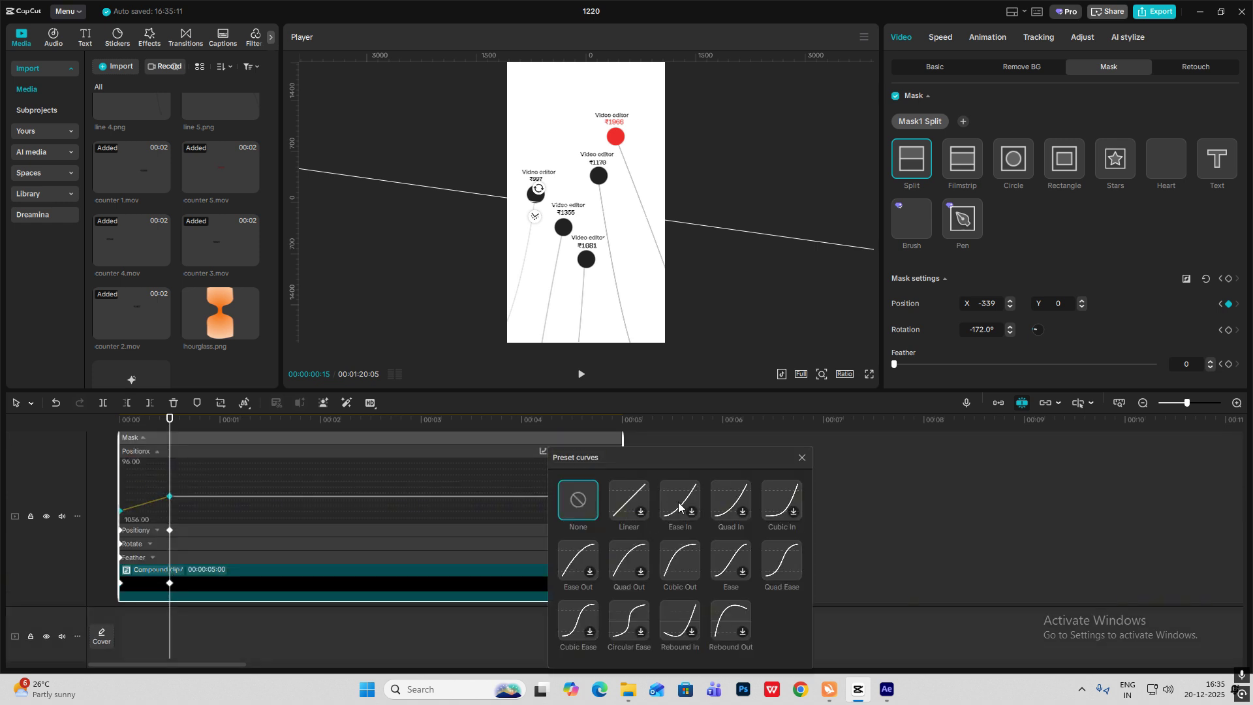
{"action": "left_click", "coordinate": [751, 492]}
{"action": "left_click", "coordinate": [802, 457]}
{"action": "left_click", "coordinate": [157, 530]}
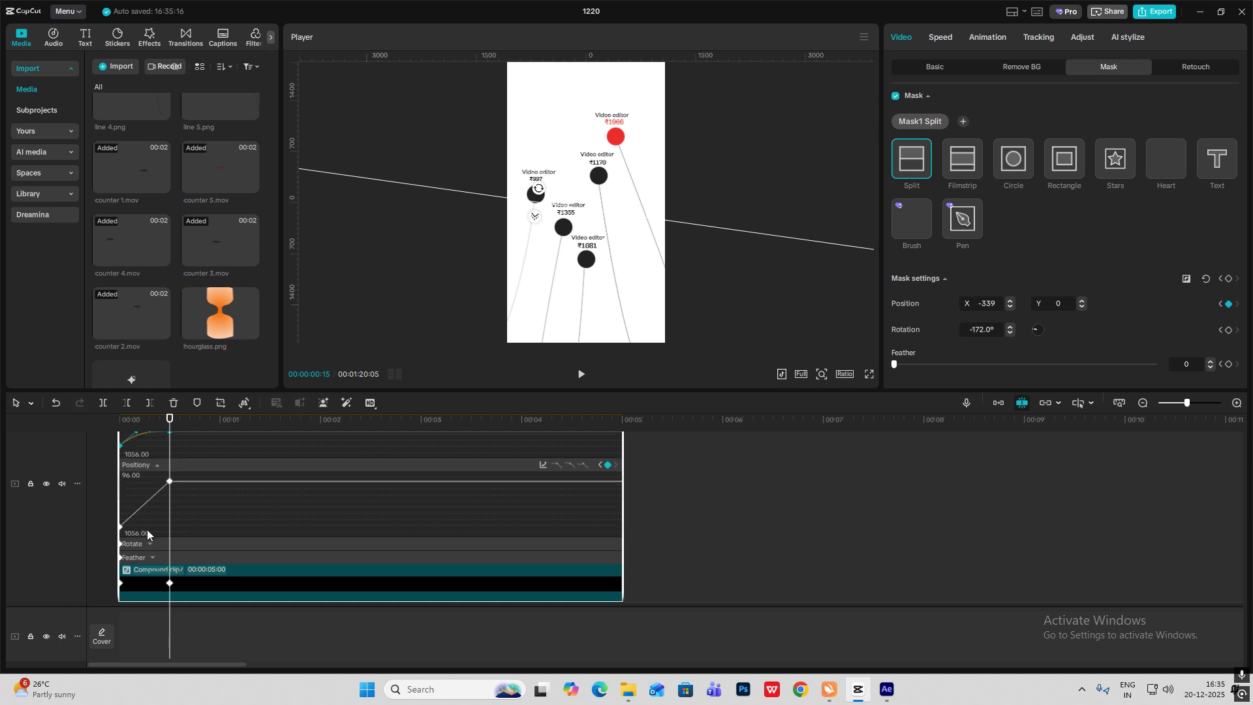
{"action": "left_click", "coordinate": [541, 466]}
{"action": "left_click", "coordinate": [786, 505]}
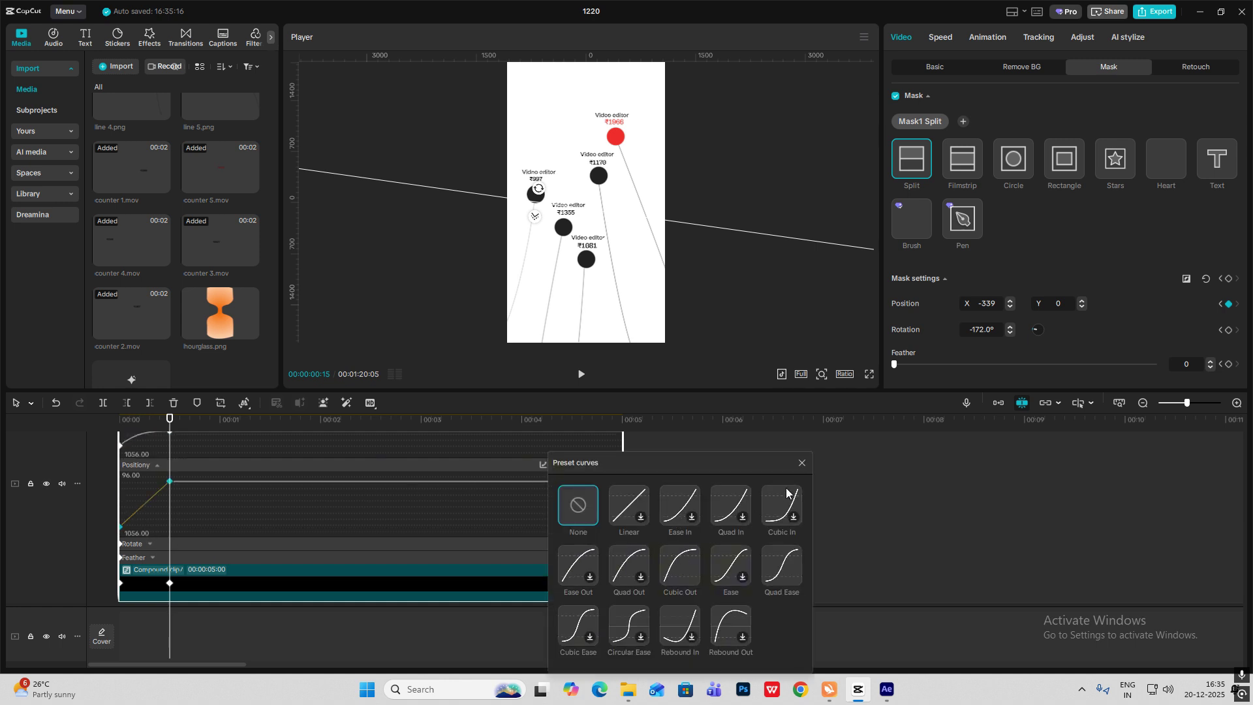
{"action": "left_click", "coordinate": [802, 463]}
{"action": "left_click", "coordinate": [151, 546]}
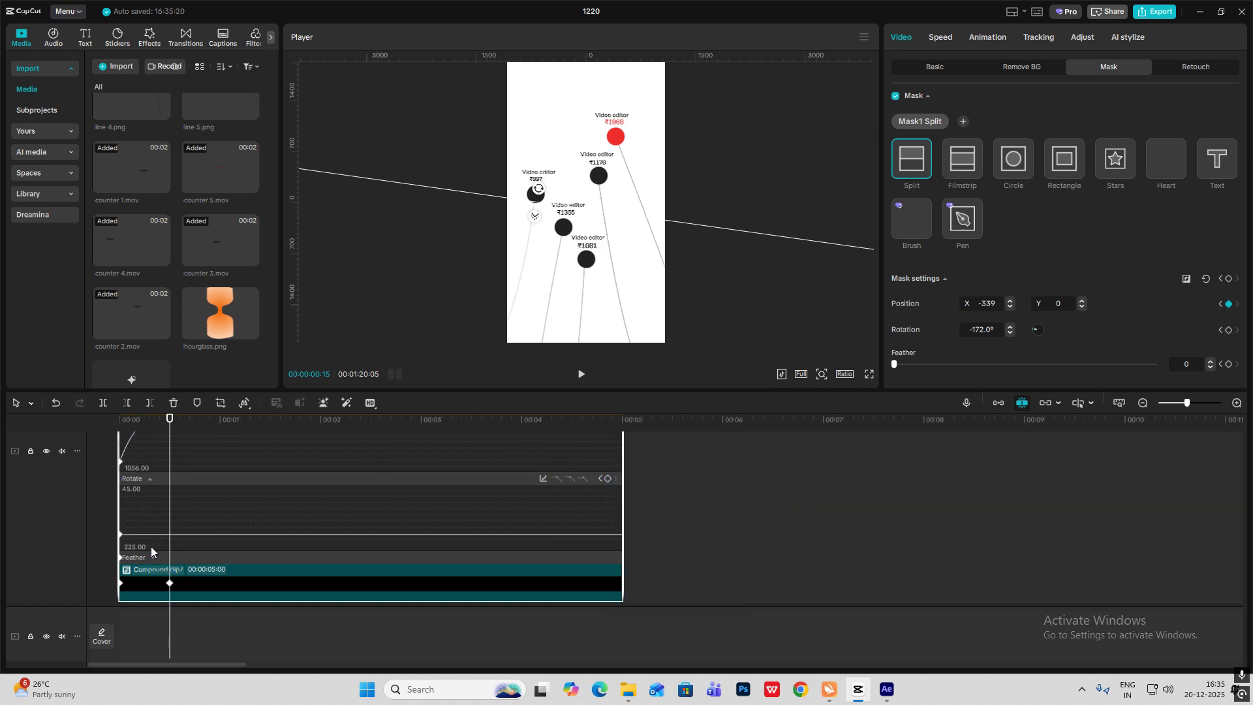
{"action": "key", "text": "alt+k"}
Play the leftmost line's reveal animation from the beginning of the timeline.
{"action": "left_click_drag", "start_coordinate": [172, 426], "coordinate": [104, 426]}
{"action": "key", "text": "space"}
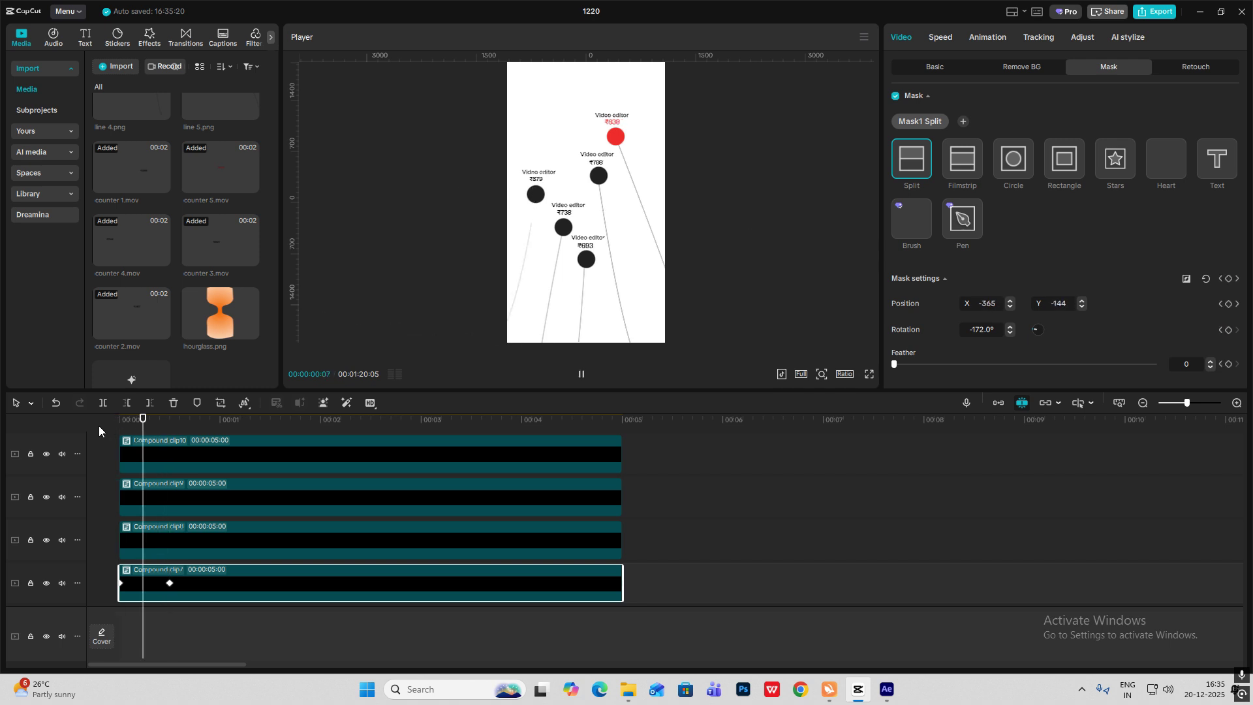
{"action": "key", "text": "space"}
{"action": "left_click_drag", "start_coordinate": [204, 435], "coordinate": [96, 425]}
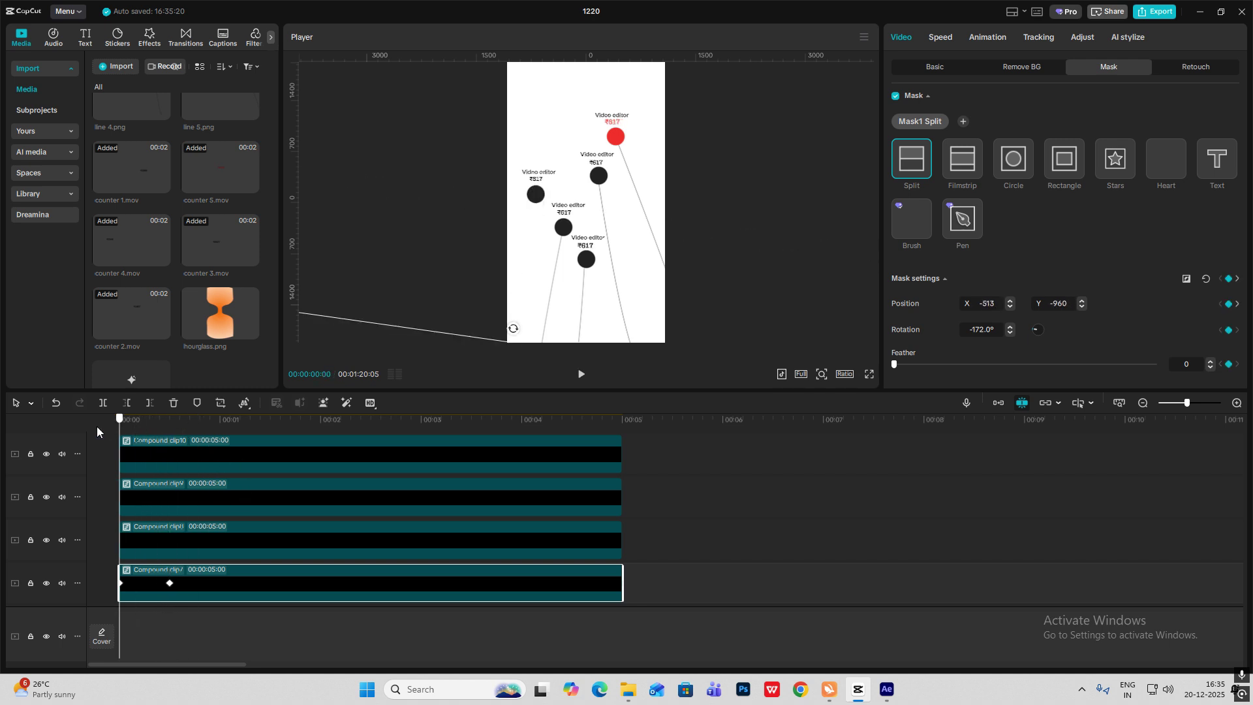
{"action": "key", "text": "space"}
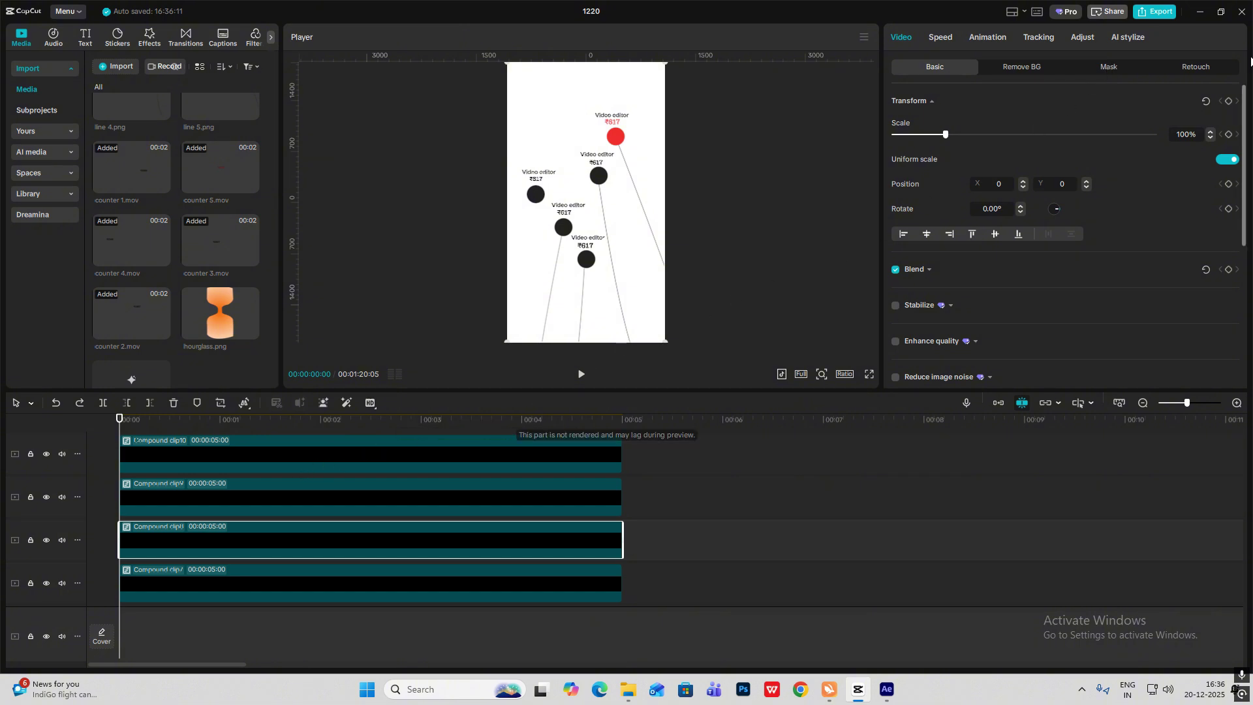
Add a Split mask to Compound clip8, rotated to -165° and placed at X -240, Y -960 to hide its line.
{"action": "left_click", "coordinate": [1109, 67]}
{"action": "left_click", "coordinate": [936, 130]}
{"action": "left_click", "coordinate": [912, 159]}
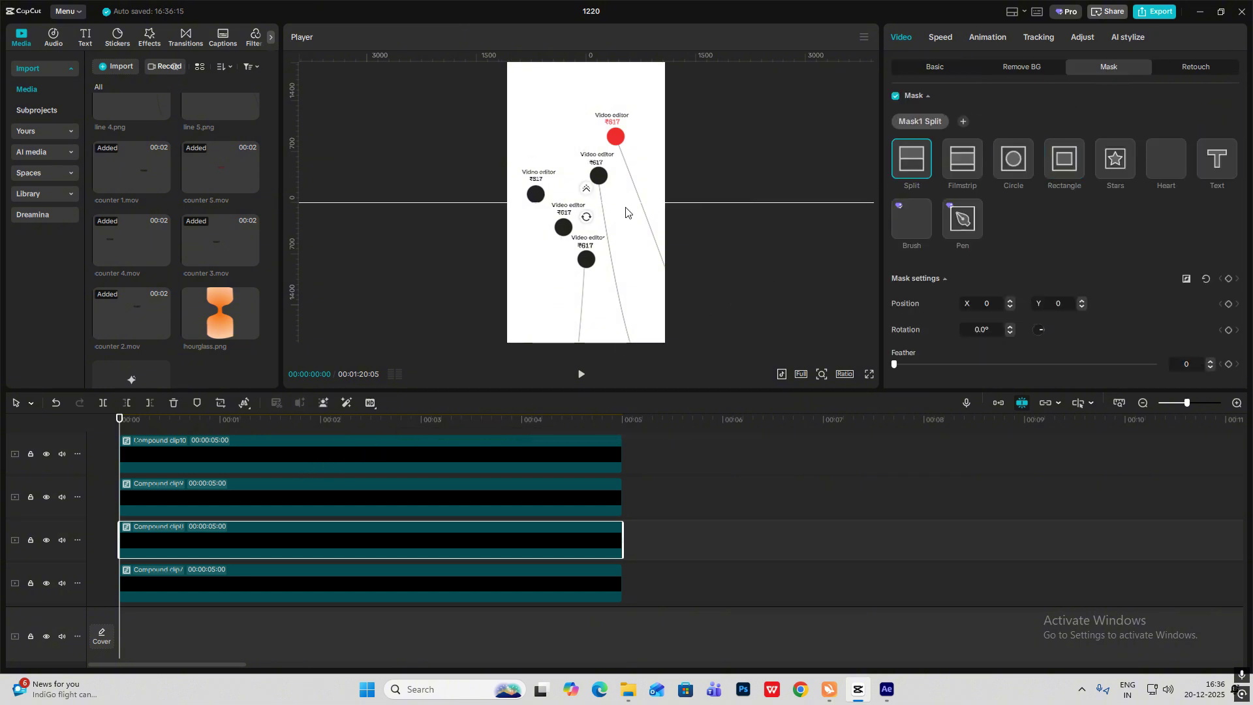
{"action": "left_click_drag", "start_coordinate": [591, 216], "coordinate": [257, 510]}
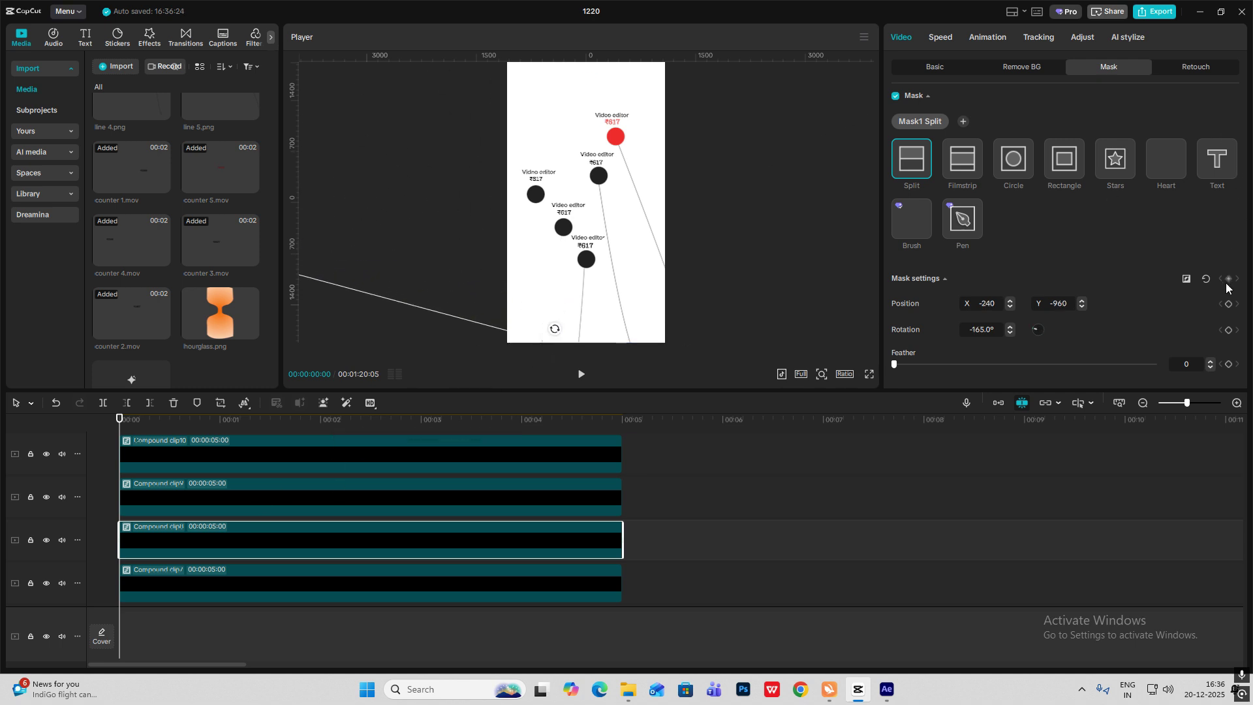
Shift Compound clip7's end keyframe to 00:00:00:25 and keyframe Compound clip8's mask at that time with position X -49, Y -241.
{"action": "left_click", "coordinate": [166, 600]}
{"action": "left_click", "coordinate": [202, 581]}
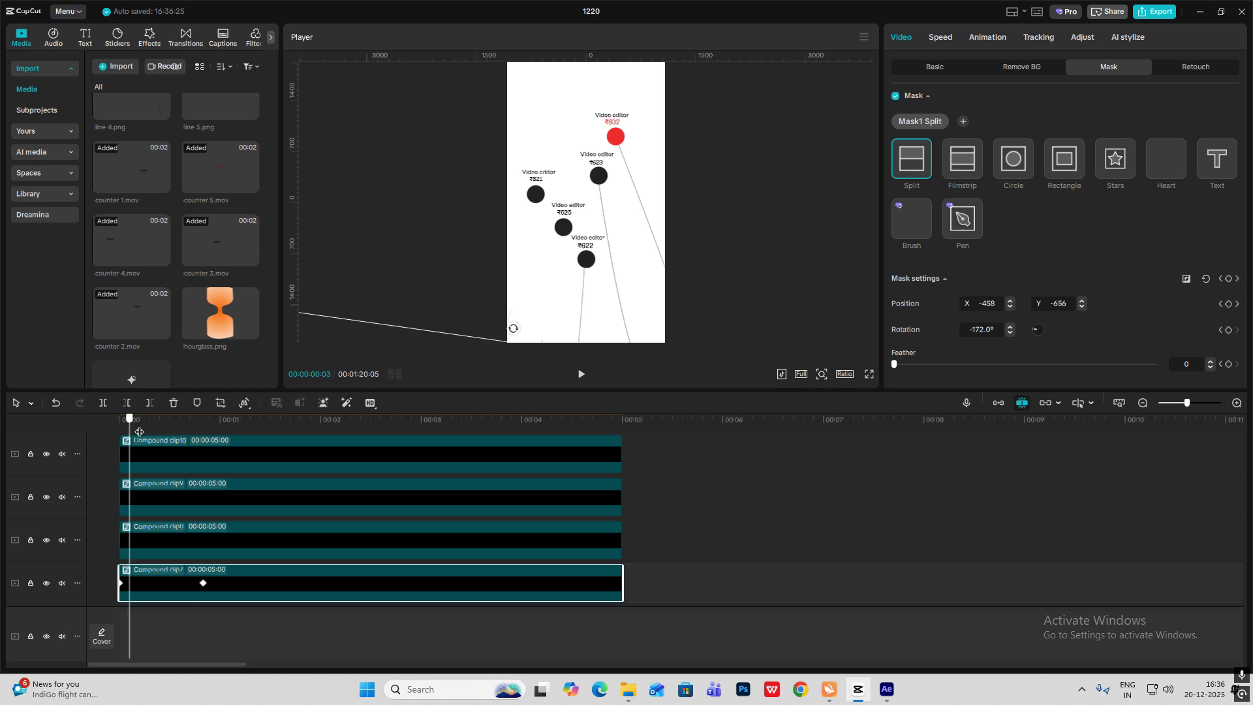
{"action": "left_click", "coordinate": [211, 543]}
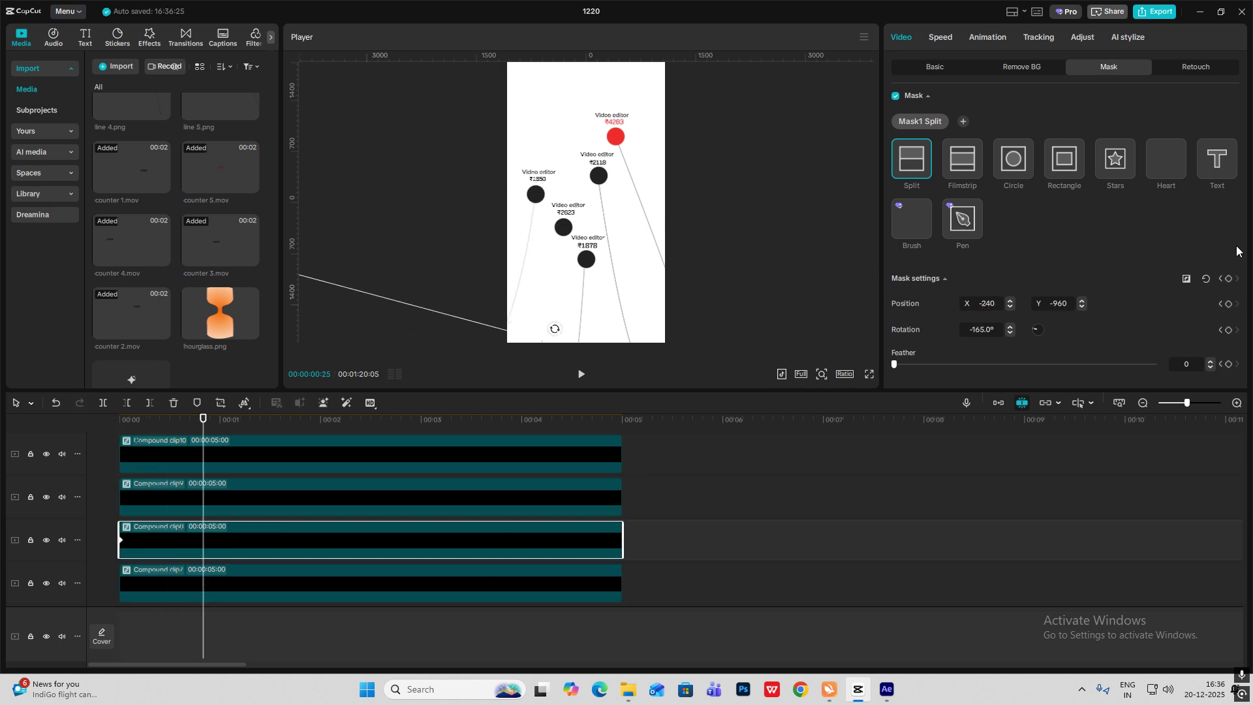
{"action": "left_click", "coordinate": [1229, 279]}
{"action": "left_click_drag", "start_coordinate": [564, 346], "coordinate": [592, 241]}
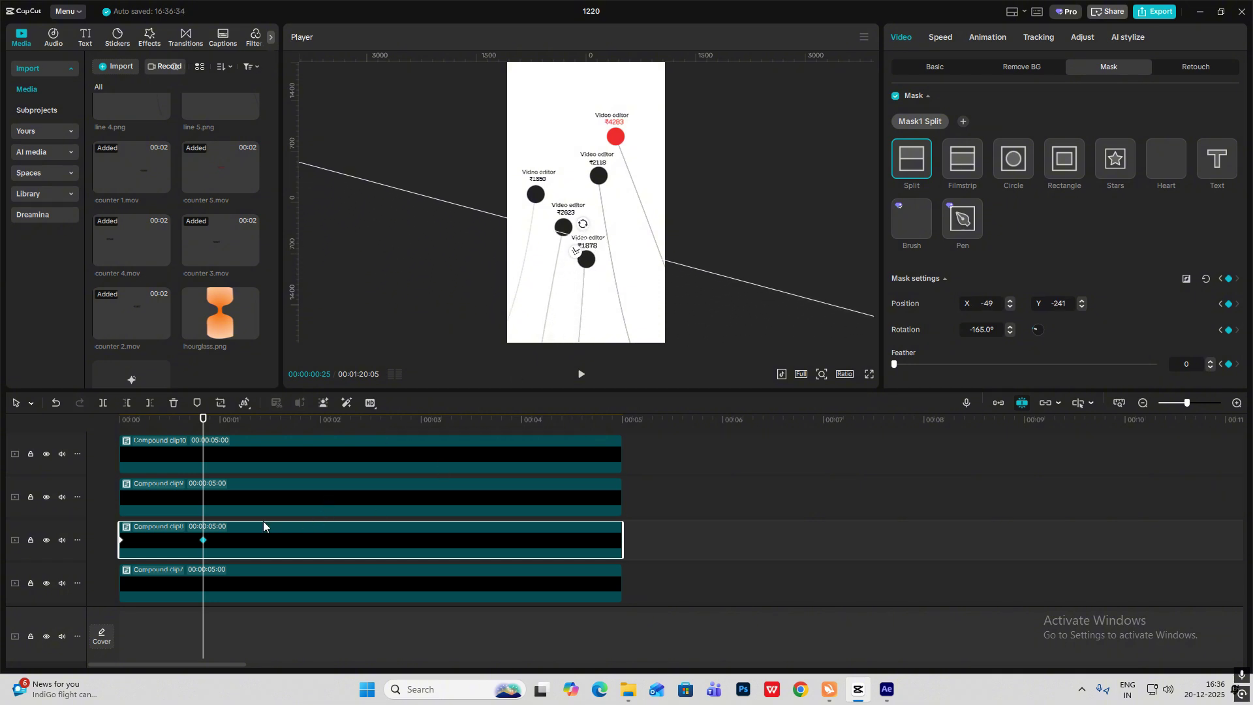
Apply the Cubic Out preset curve to the Position X and Position Y mask keyframes of Compound clip8.
{"action": "left_click", "coordinate": [222, 521]}
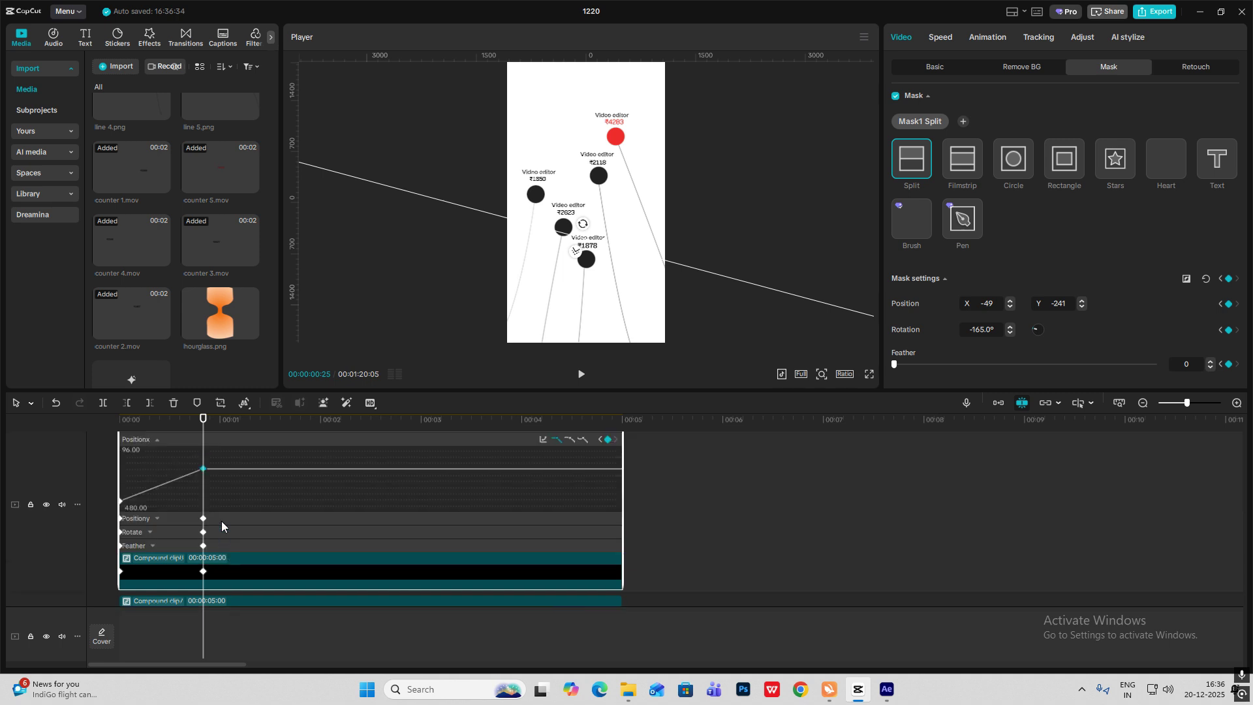
{"action": "left_click", "coordinate": [550, 440]}
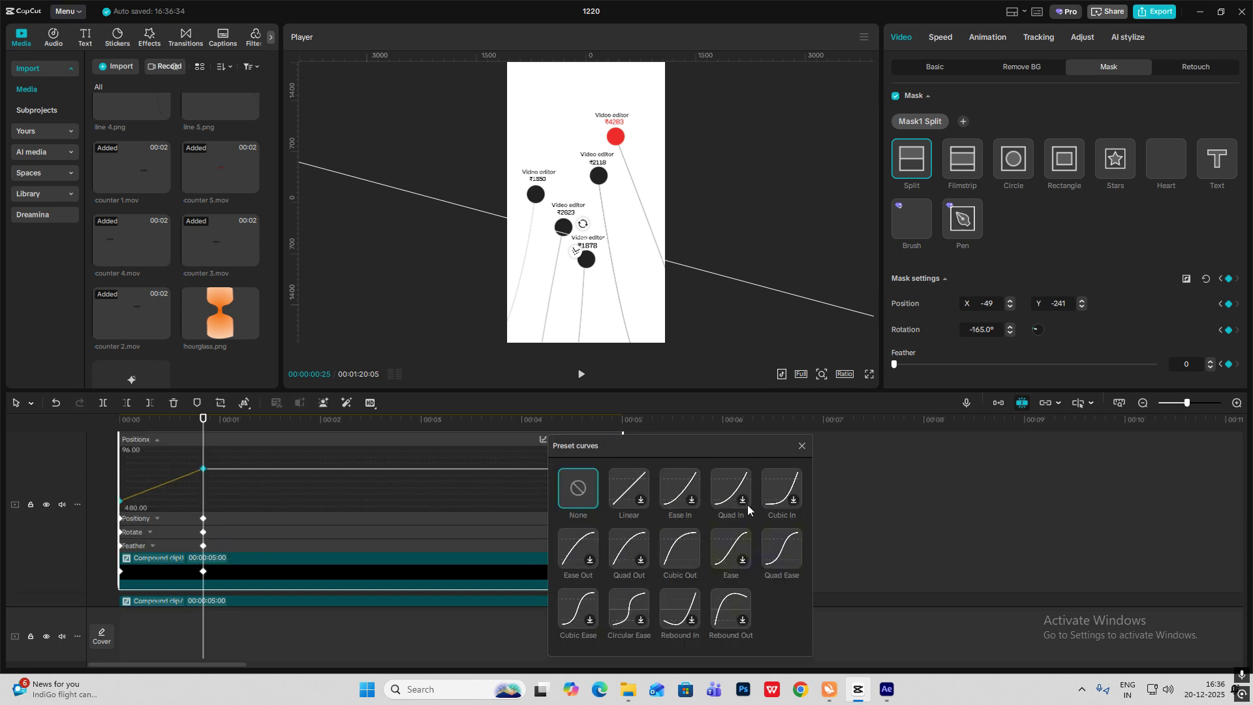
{"action": "left_click", "coordinate": [691, 480]}
{"action": "left_click", "coordinate": [157, 518]}
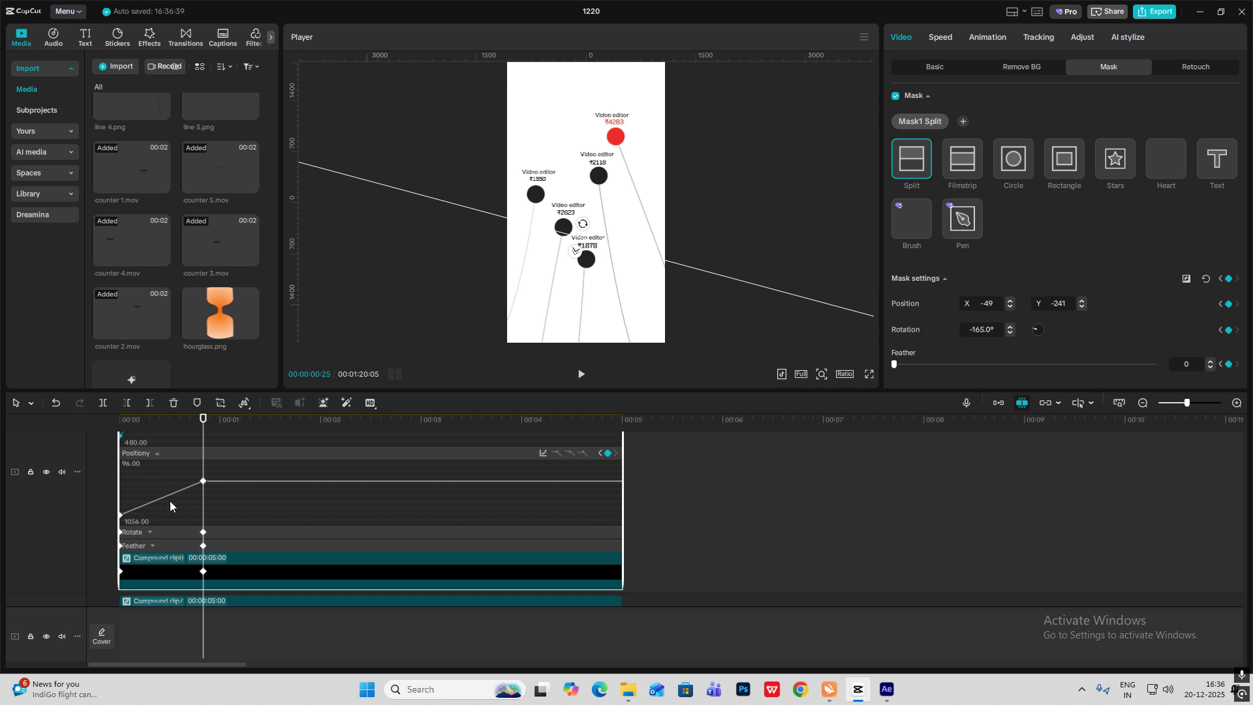
{"action": "left_click", "coordinate": [169, 500]}
{"action": "left_click", "coordinate": [542, 452]}
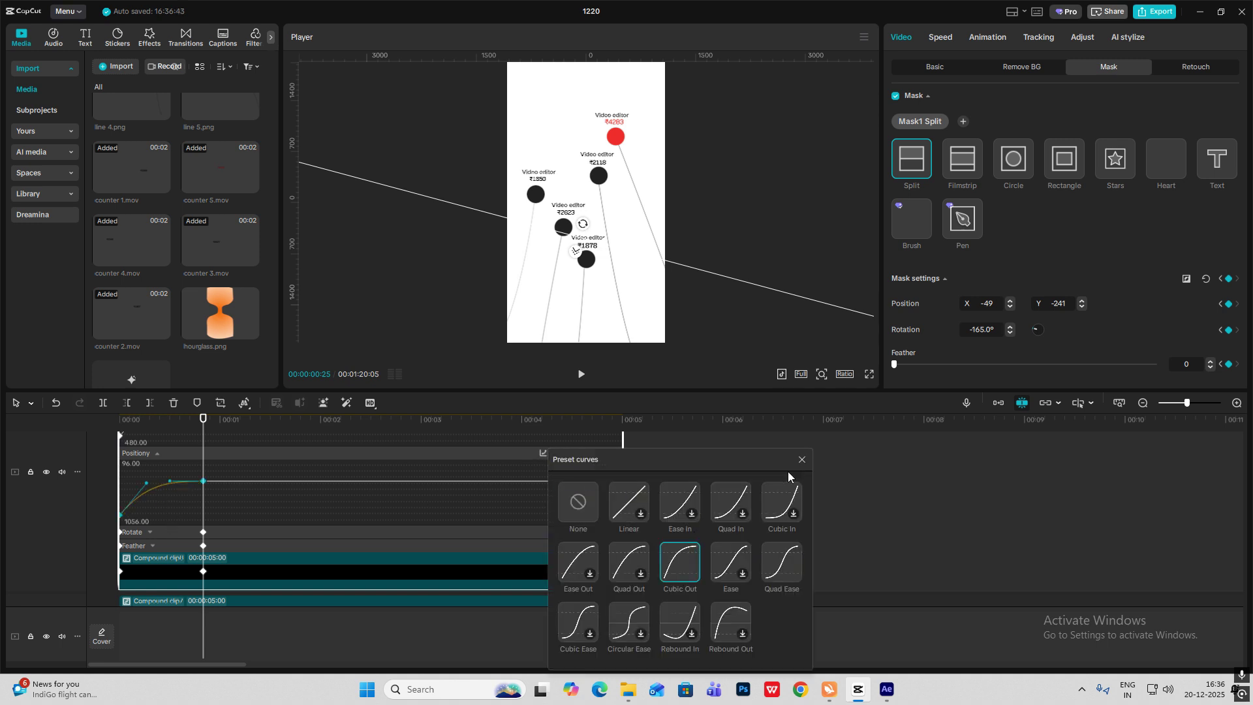
{"action": "left_click", "coordinate": [796, 475]}
{"action": "left_click", "coordinate": [177, 531]}
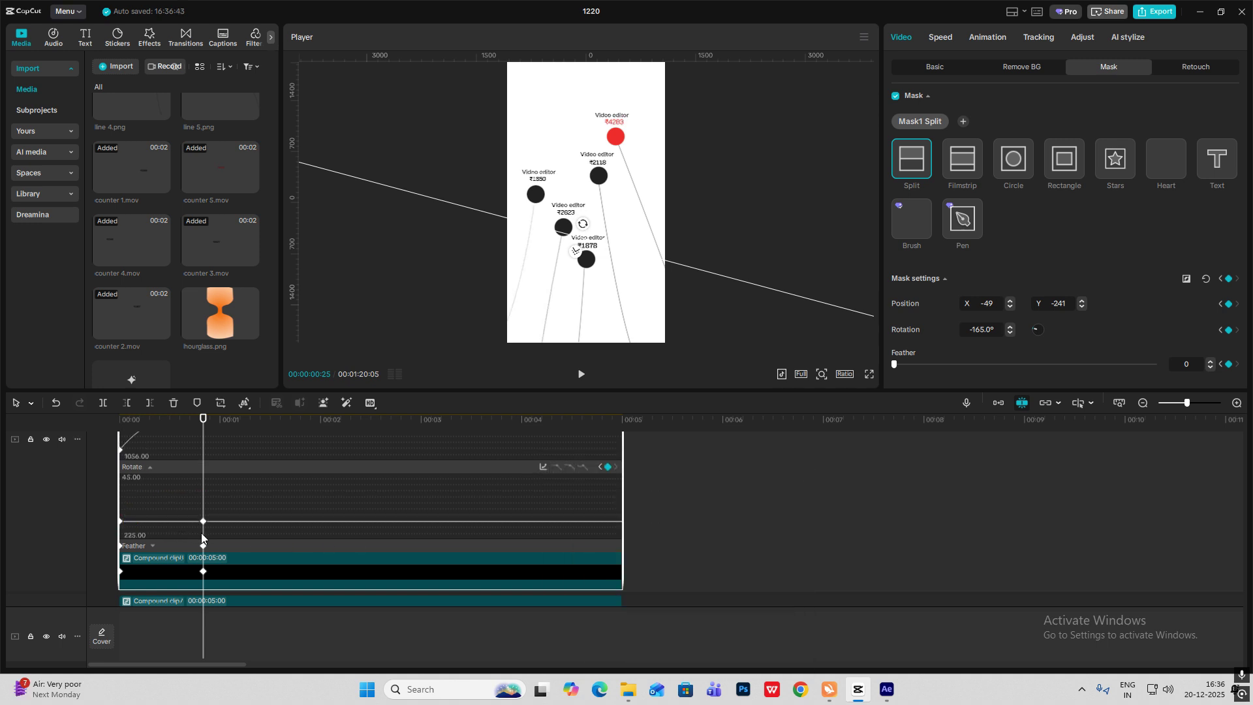
{"action": "key", "text": "alt+k"}
Add a Split mask at -173° to Compound clip9, and keyframe Compound clip11's -186° Split mask at X 307, Y 406 at 00:00:00:25.
{"action": "left_click", "coordinate": [225, 527]}
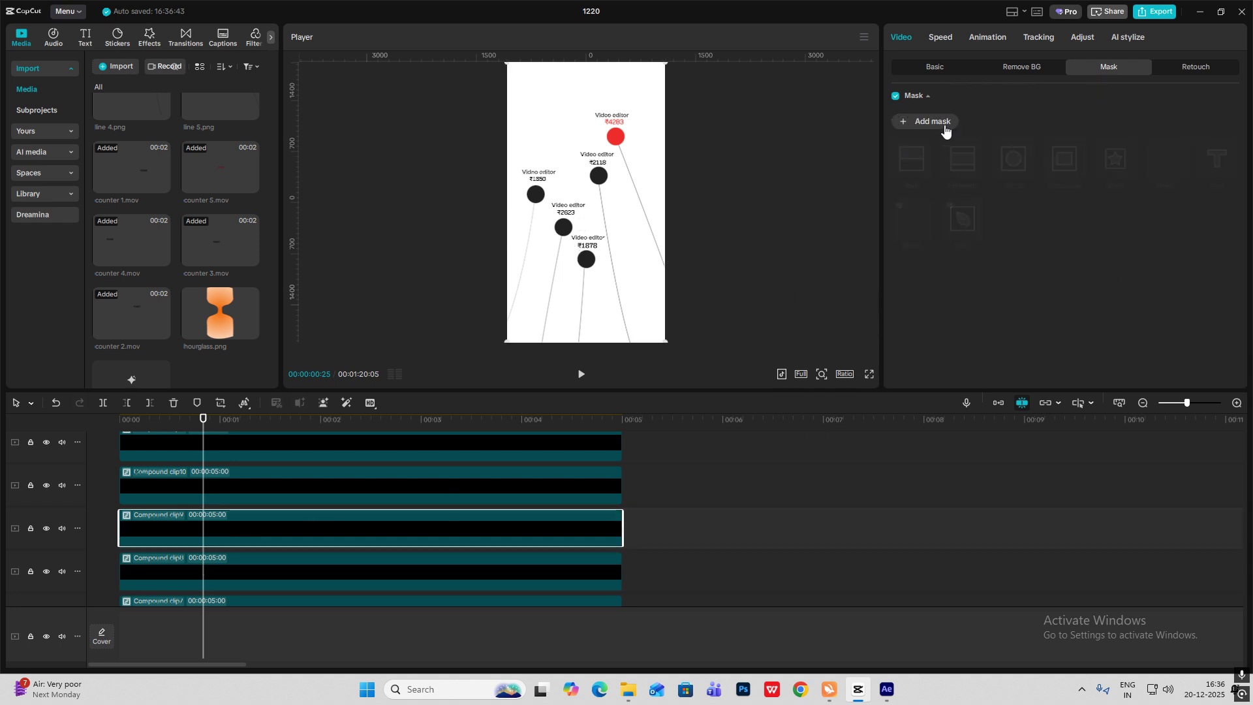
{"action": "left_click", "coordinate": [924, 122]}
{"action": "left_click", "coordinate": [127, 420]}
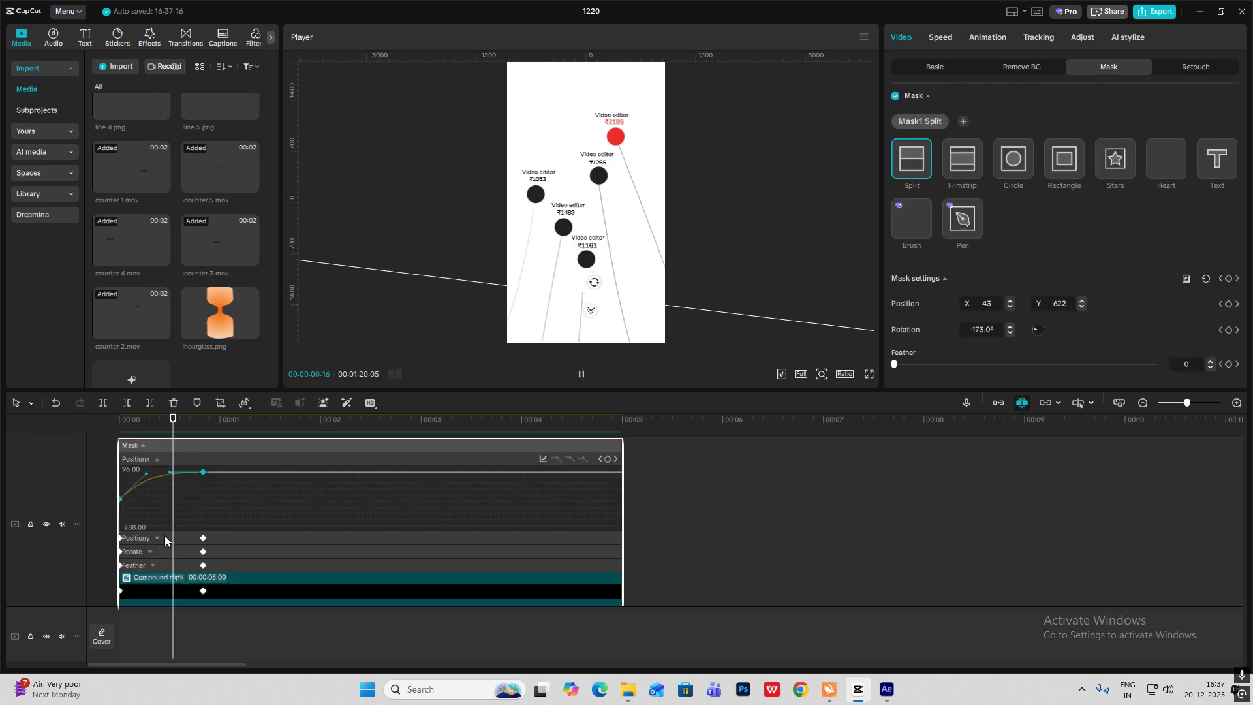
{"action": "left_click_drag", "start_coordinate": [691, 272], "coordinate": [632, 143]}
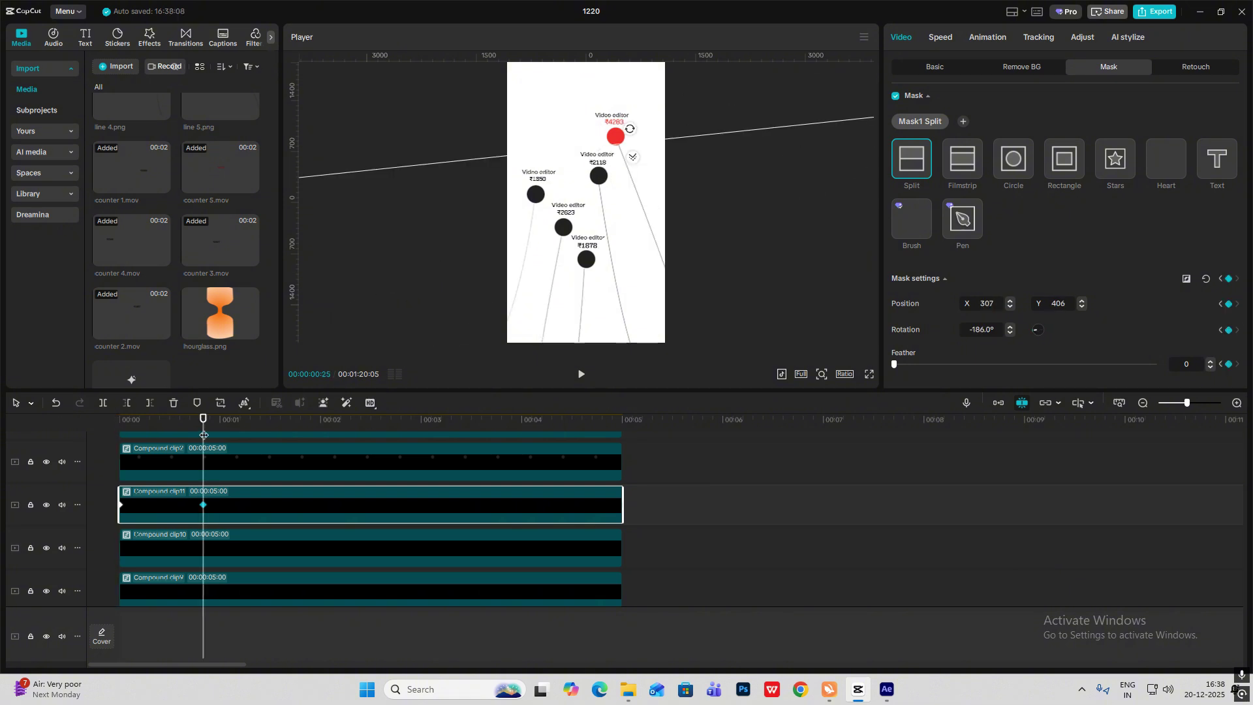
Add a Split mask to Compound clip10, rotated to -186° and ending at X 124, Y 129 to reveal its line.
{"action": "scroll", "coordinate": [233, 535], "scroll_direction": "up", "scroll_amount": 3}
{"action": "scroll", "coordinate": [232, 535], "scroll_direction": "down", "scroll_amount": 3}
{"action": "left_click", "coordinate": [225, 532]}
{"action": "left_click", "coordinate": [119, 421]}
{"action": "left_click", "coordinate": [1108, 67]}
{"action": "left_click", "coordinate": [924, 121]}
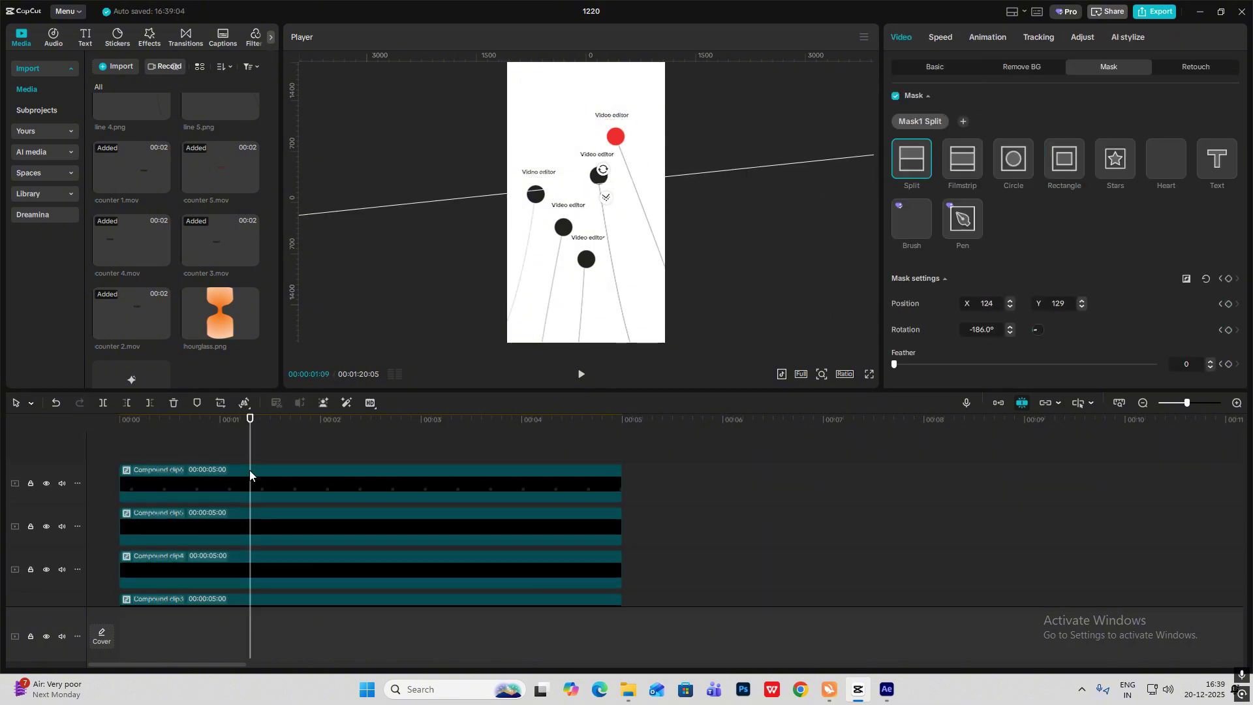
Add Transform keyframes at the start of Compound clip6 and Compound clip5 with scale 100% and position X 0, Y 0.
{"action": "left_click", "coordinate": [205, 444]}
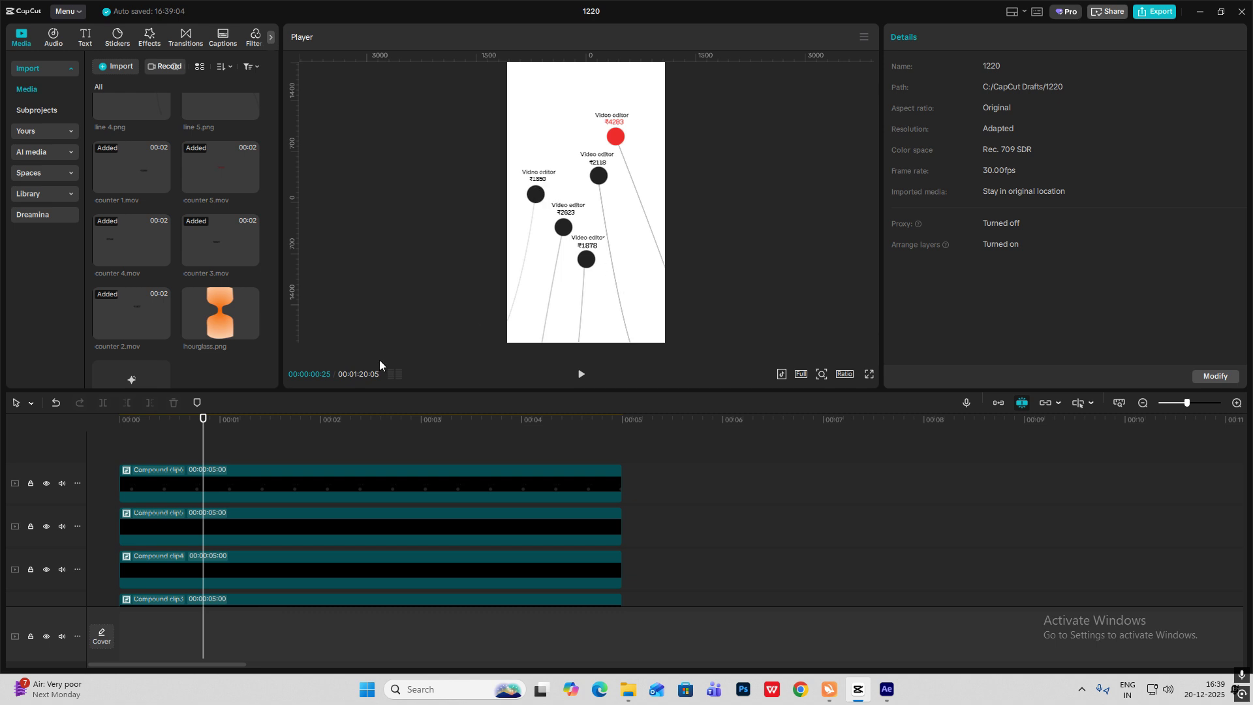
{"action": "left_click_drag", "start_coordinate": [203, 418], "coordinate": [35, 431]}
{"action": "left_click", "coordinate": [142, 484]}
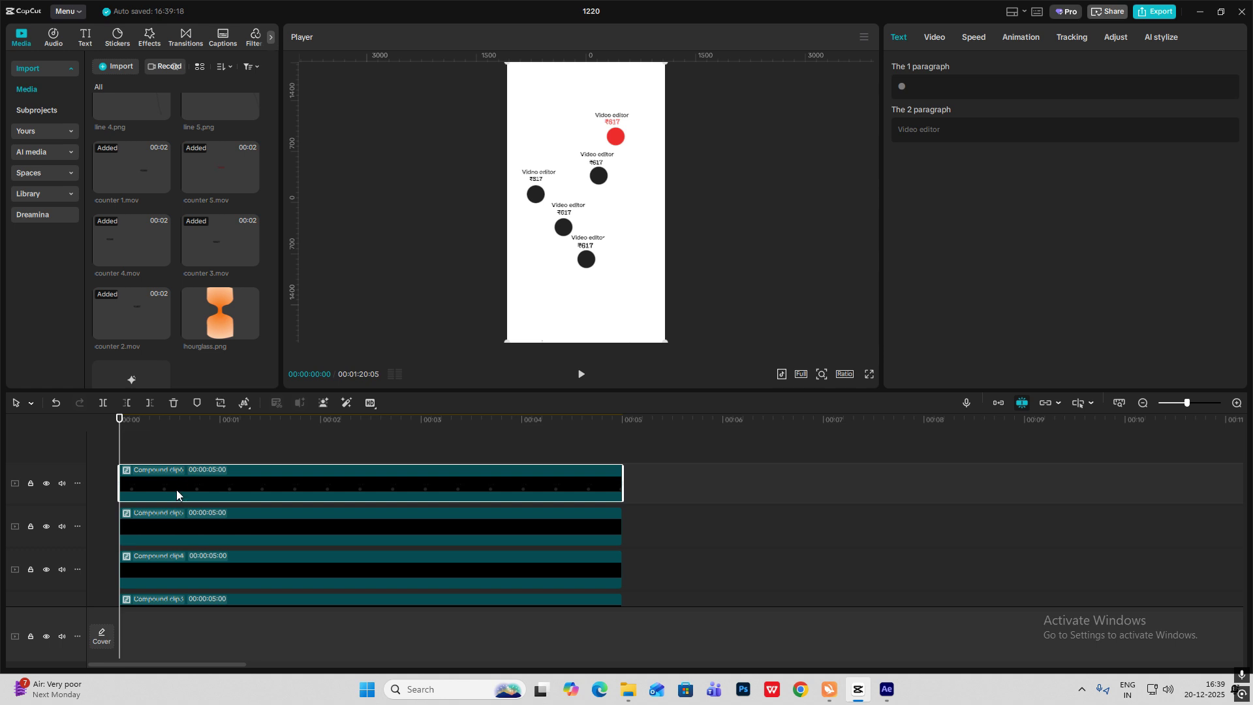
{"action": "scroll", "coordinate": [178, 487], "scroll_direction": "down", "scroll_amount": 1}
{"action": "scroll", "coordinate": [174, 480], "scroll_direction": "up", "scroll_amount": 1}
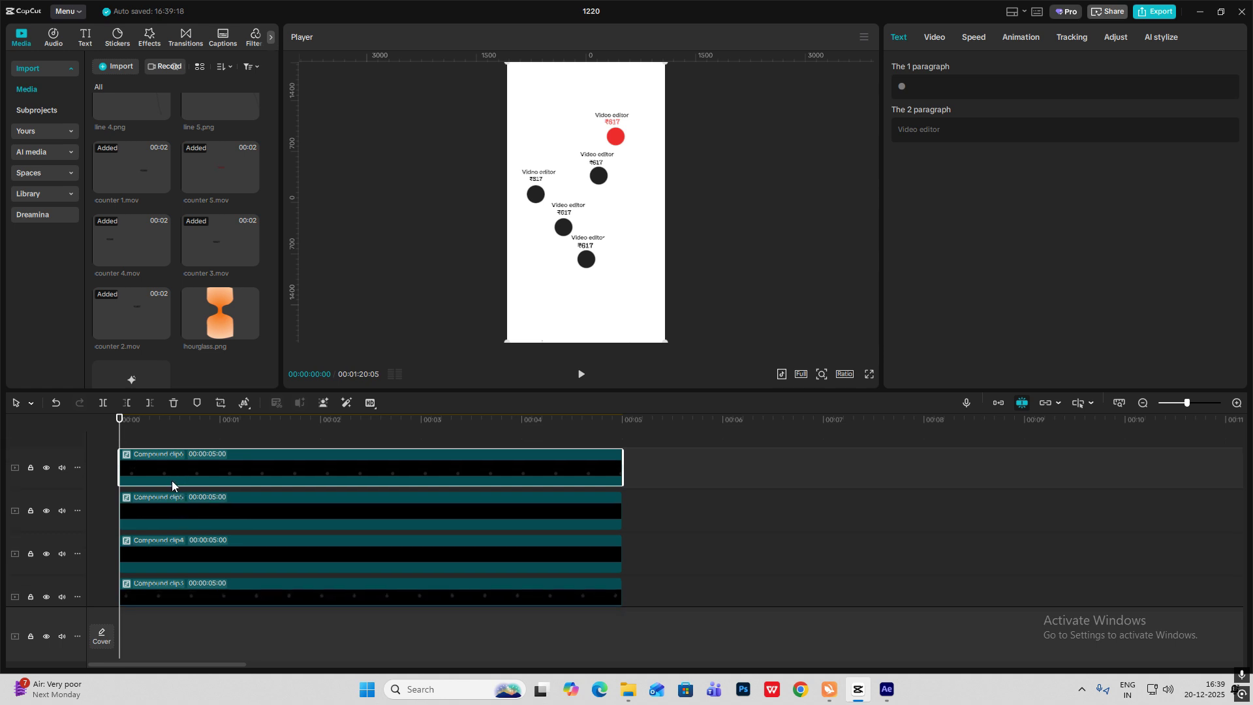
{"action": "left_click", "coordinate": [940, 42]}
{"action": "left_click", "coordinate": [940, 72]}
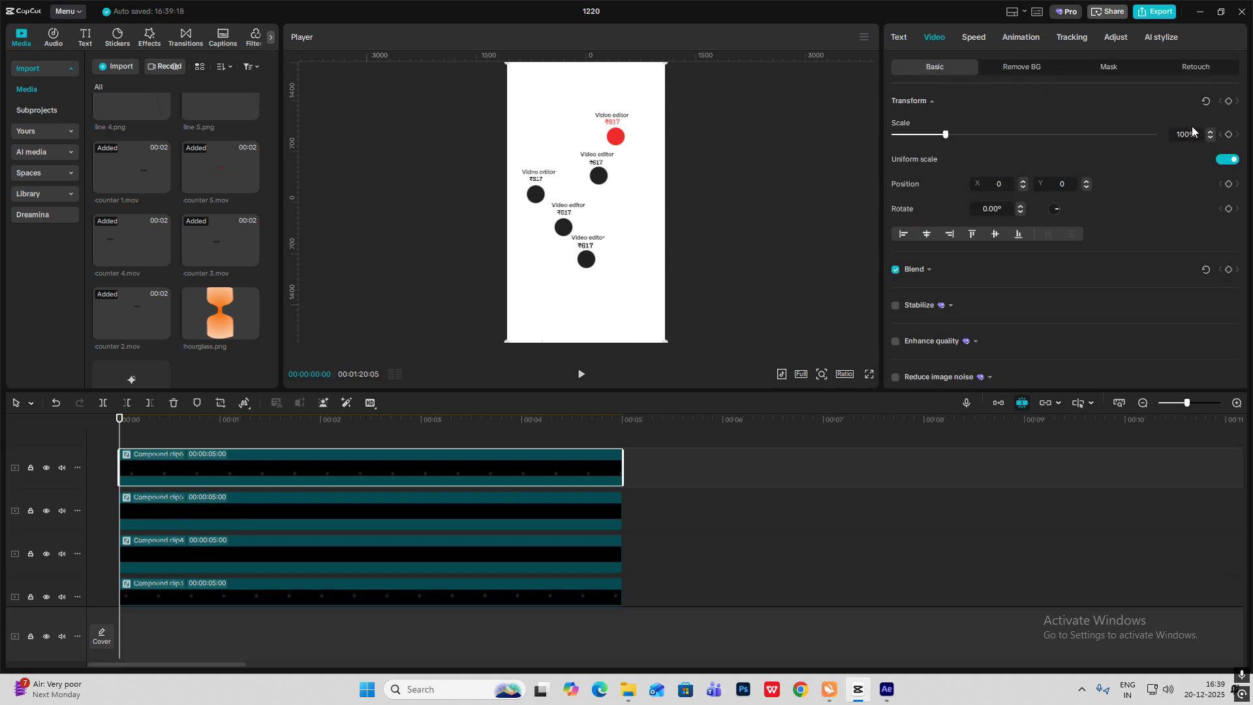
{"action": "left_click", "coordinate": [155, 515]}
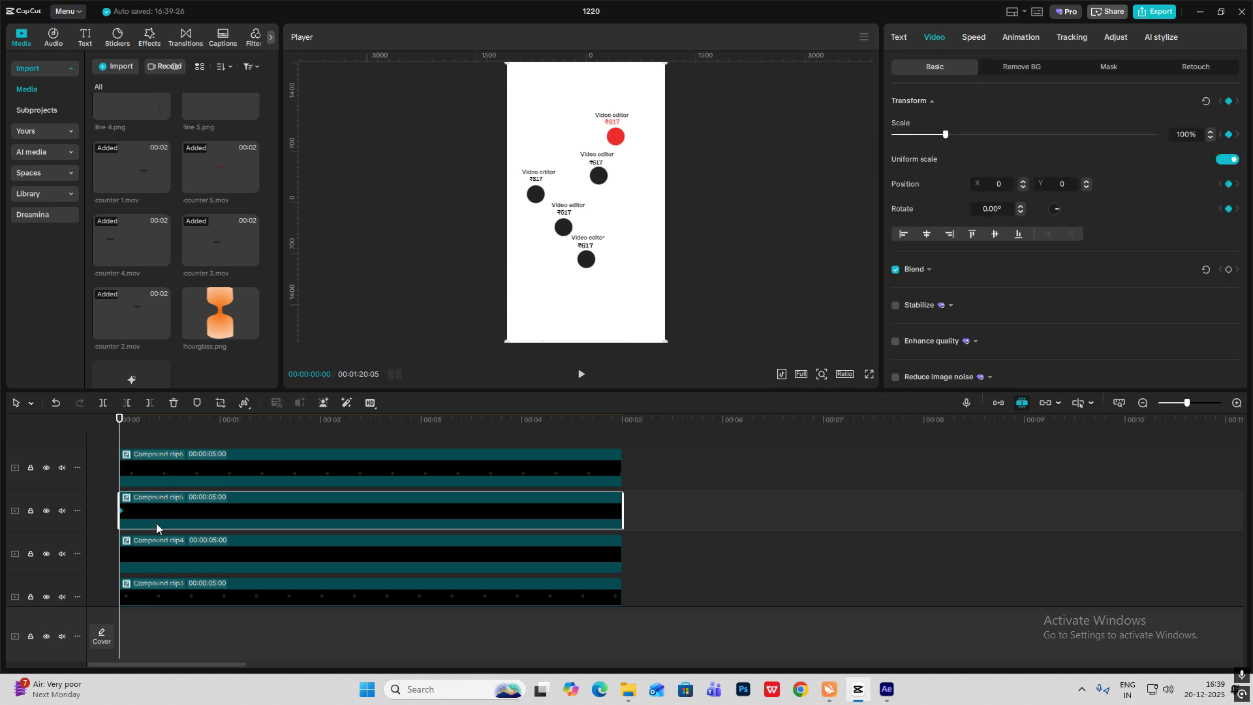
Add Transform keyframes at the start of Compound clip4, Compound clip3 and Compound clip2 with scale 100% and position X 0, Y 0.
{"action": "left_click", "coordinate": [155, 547]}
{"action": "left_click", "coordinate": [936, 38]}
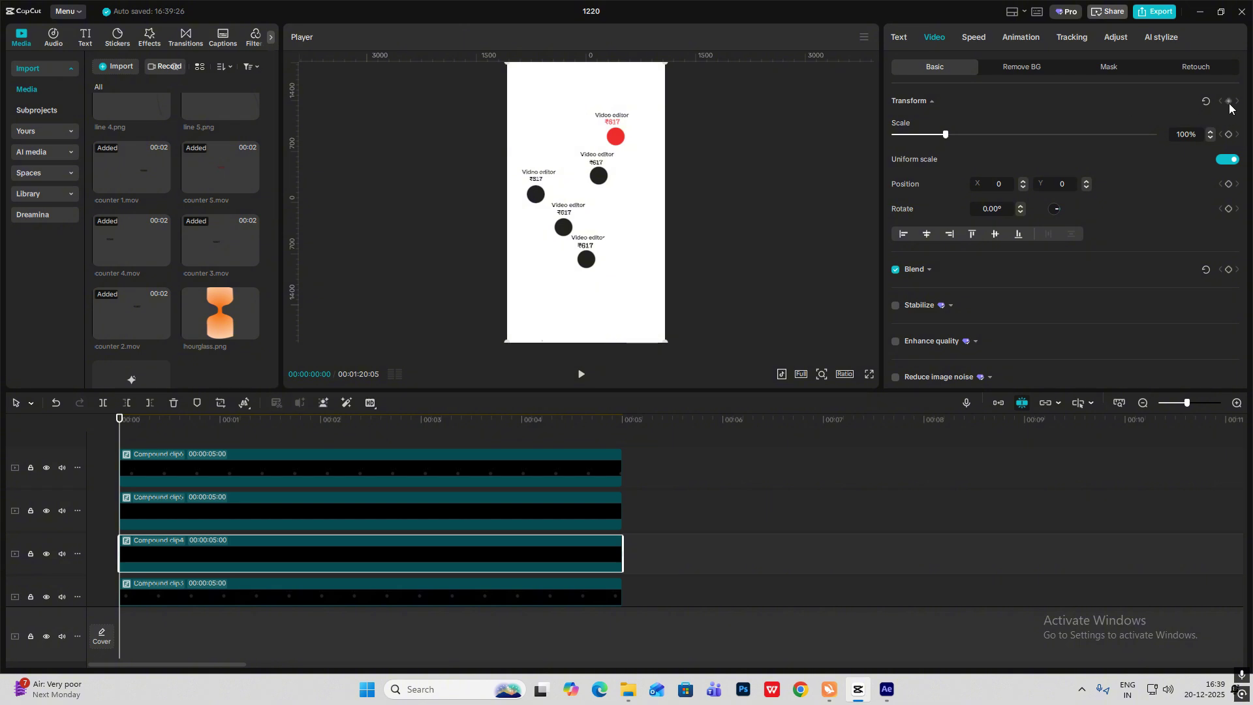
{"action": "left_click", "coordinate": [222, 591]}
{"action": "left_click", "coordinate": [156, 604]}
{"action": "left_click", "coordinate": [933, 37]}
{"action": "left_click", "coordinate": [154, 600]}
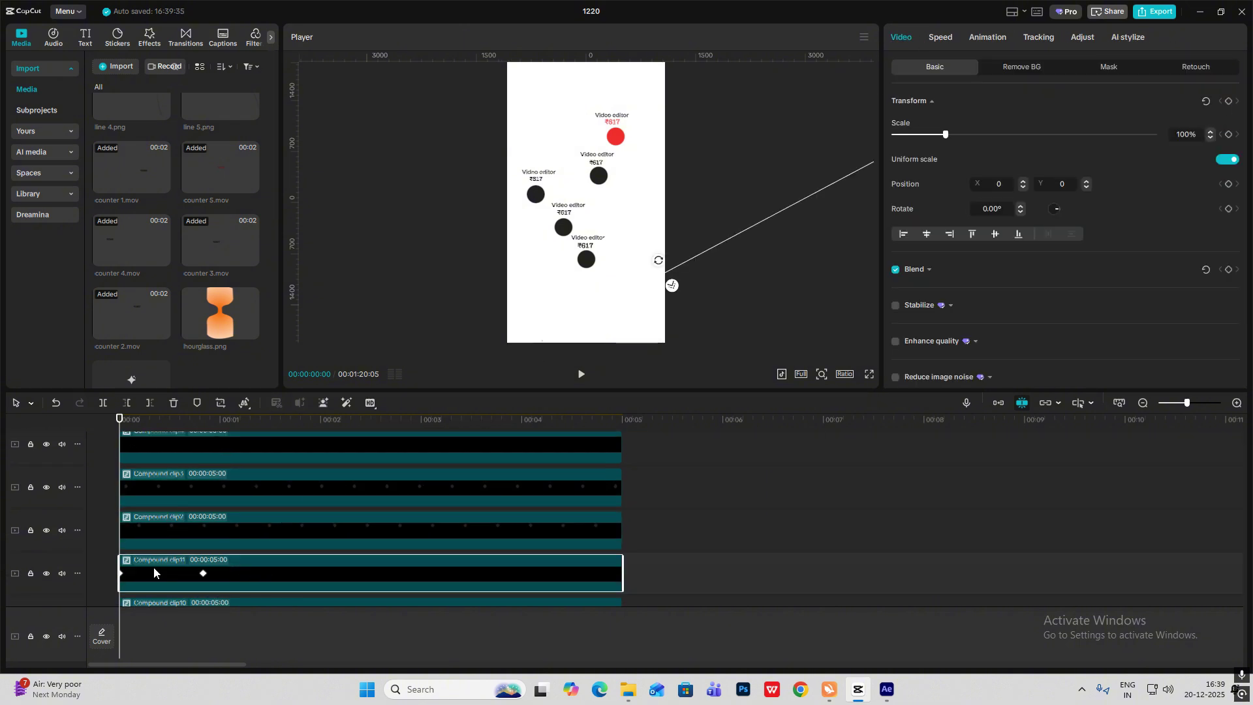
Add Transform keyframes at 00:00:00:25 to Compound clip6 and Compound clip5, keeping position X 0, Y 0.
{"action": "left_click", "coordinate": [171, 445]}
{"action": "left_click", "coordinate": [173, 565]}
{"action": "left_click", "coordinate": [169, 419]}
{"action": "left_click_drag", "start_coordinate": [174, 439], "coordinate": [206, 444]}
{"action": "scroll", "coordinate": [218, 535], "scroll_direction": "up", "scroll_amount": 3}
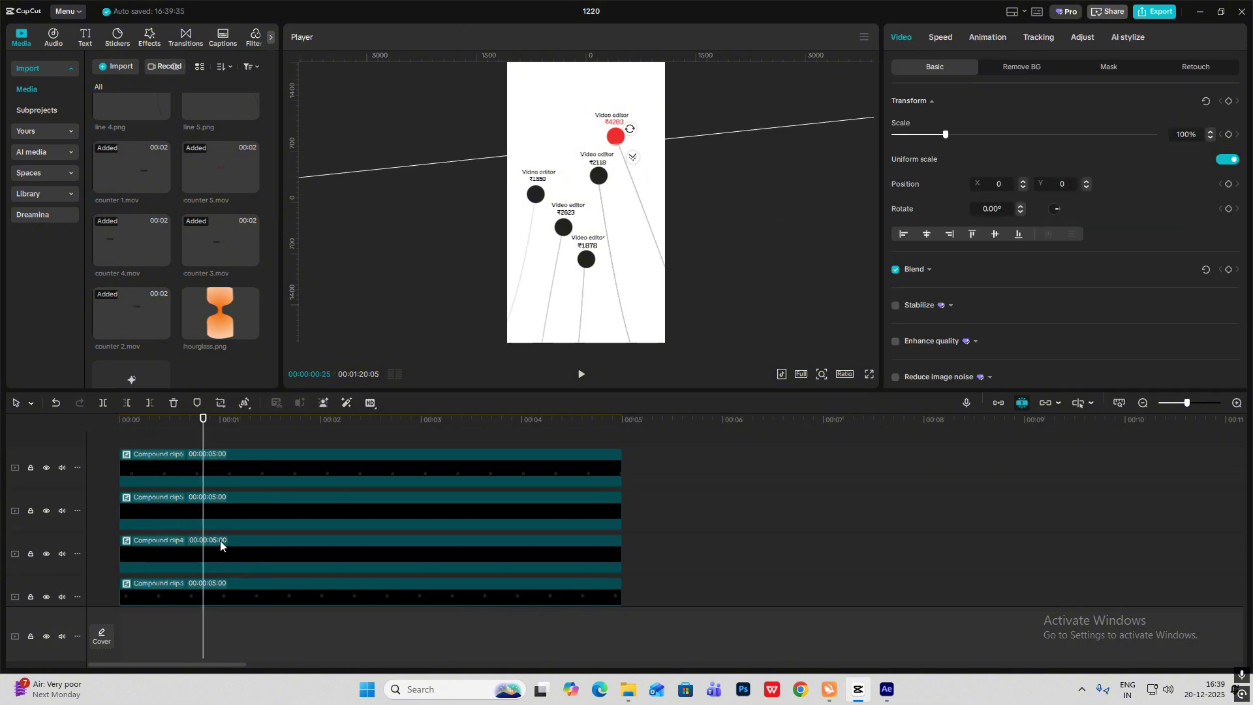
{"action": "left_click", "coordinate": [210, 487]}
{"action": "left_click", "coordinate": [933, 38]}
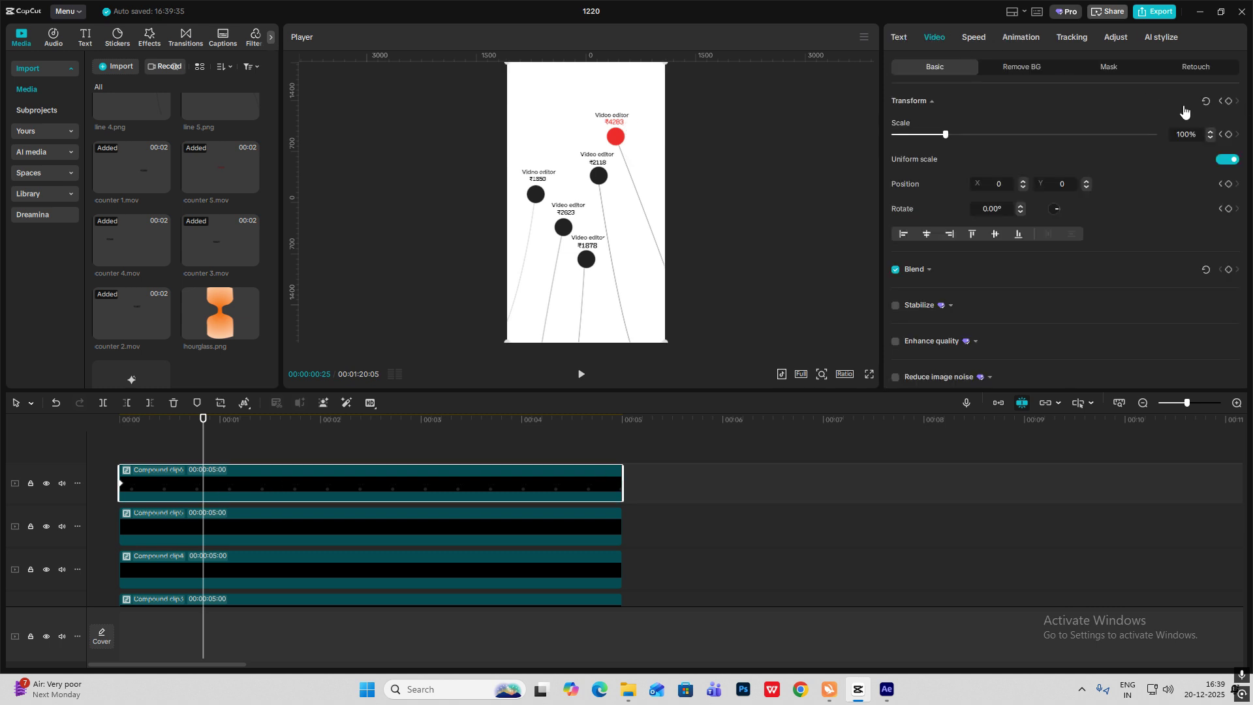
{"action": "left_click", "coordinate": [296, 515]}
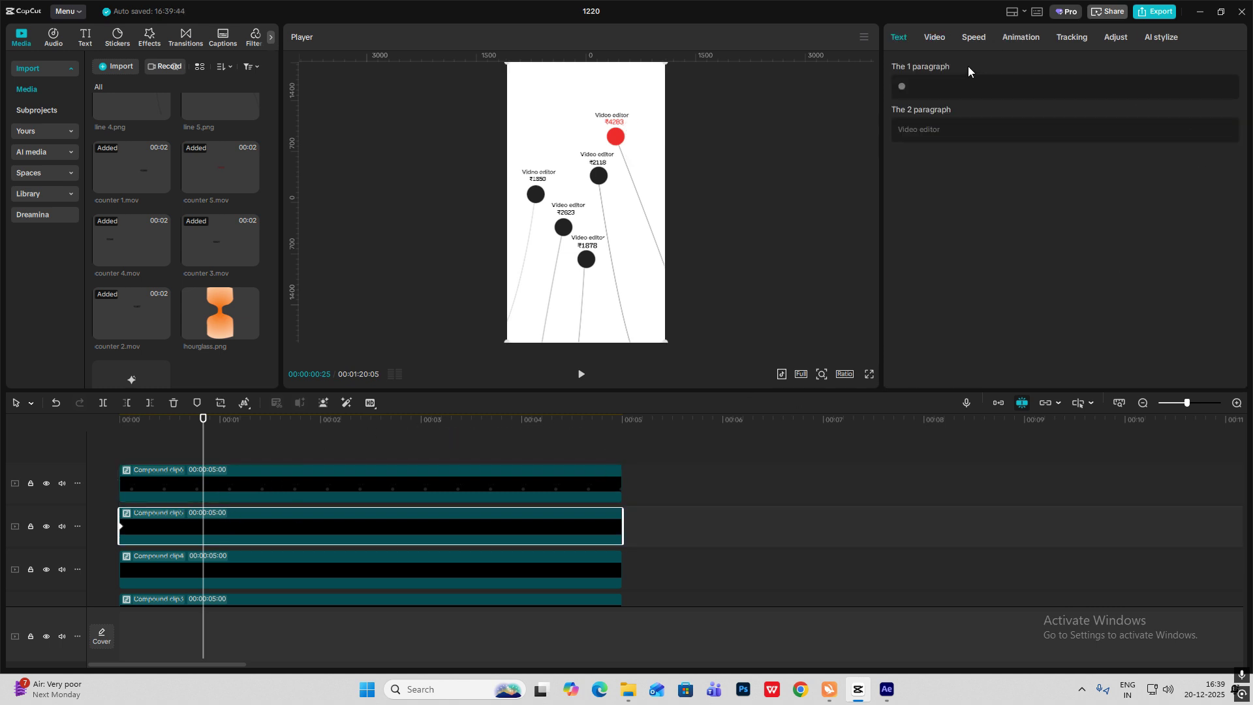
{"action": "left_click", "coordinate": [932, 38]}
Add Transform keyframes at 00:00:00:25 to Compound clip4, Compound clip3 and Compound clip2 with scale 100%.
{"action": "left_click", "coordinate": [219, 571]}
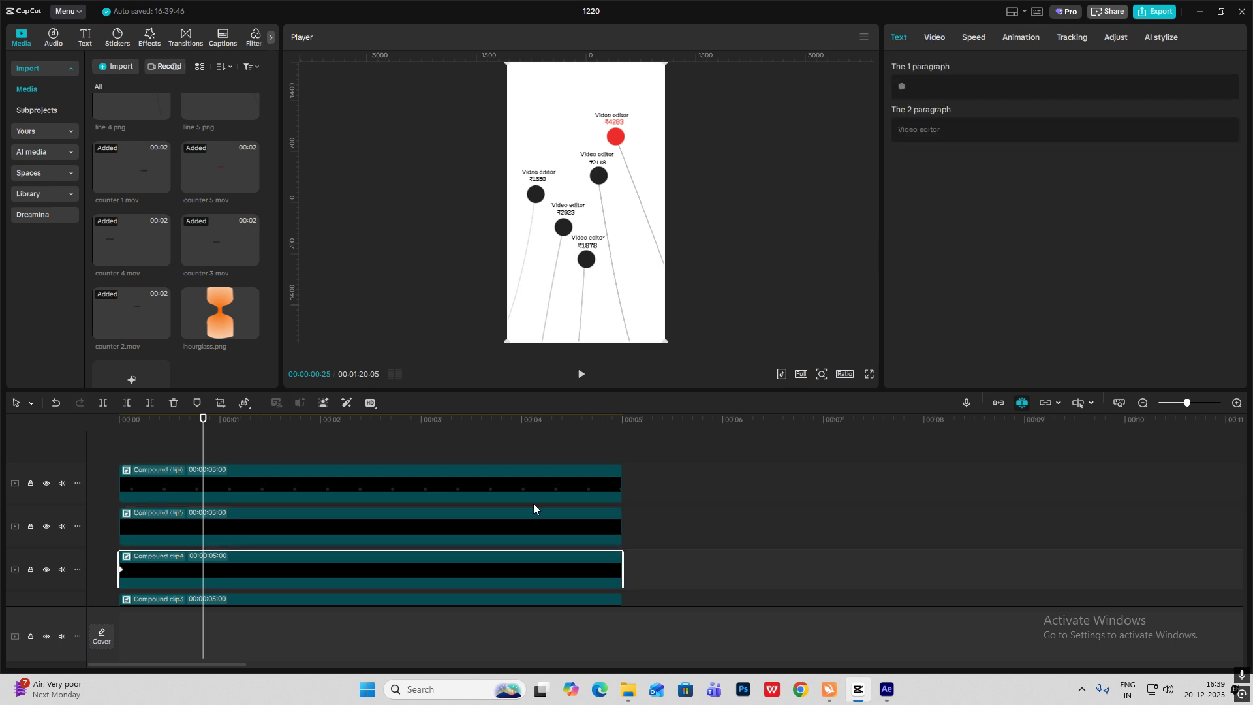
{"action": "left_click", "coordinate": [933, 37]}
{"action": "left_click", "coordinate": [1228, 100]}
{"action": "scroll", "coordinate": [219, 568], "scroll_direction": "down", "scroll_amount": 1}
{"action": "left_click", "coordinate": [219, 567]}
{"action": "left_click", "coordinate": [934, 37]}
{"action": "left_click", "coordinate": [1228, 100]}
{"action": "scroll", "coordinate": [219, 558], "scroll_direction": "down", "scroll_amount": 1}
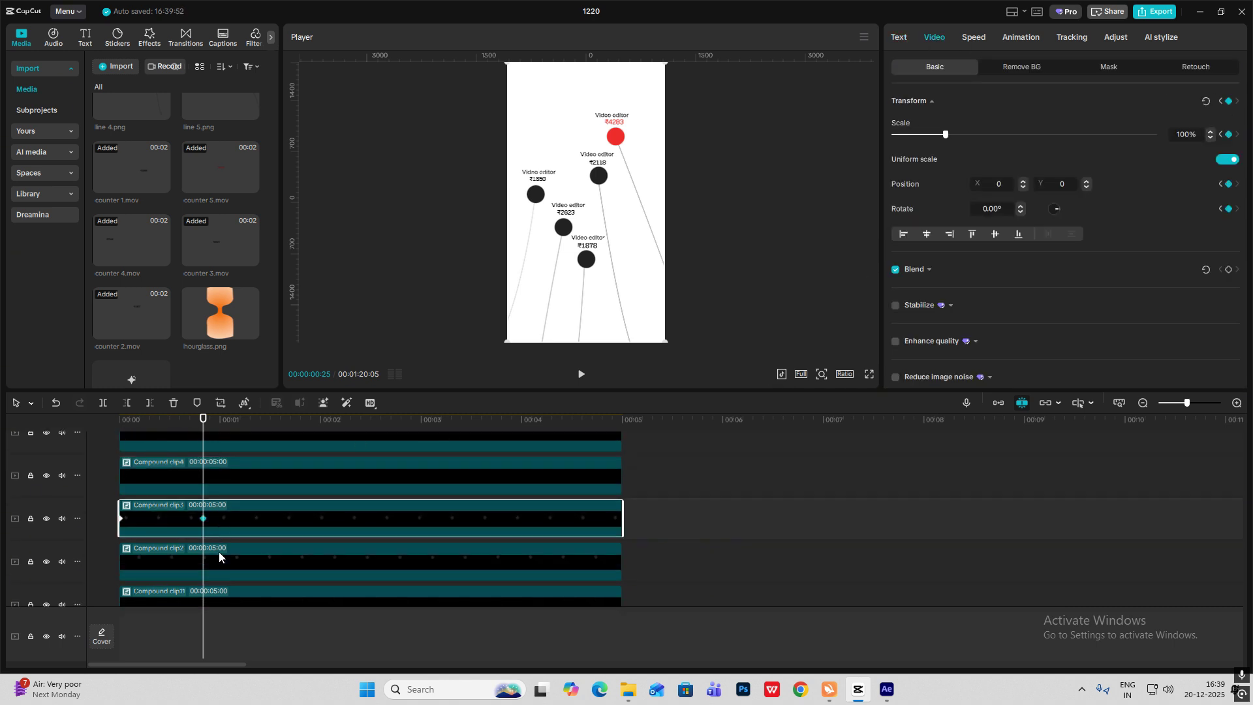
{"action": "left_click", "coordinate": [219, 558]}
{"action": "scroll", "coordinate": [307, 522], "scroll_direction": "down", "scroll_amount": 1}
{"action": "left_click", "coordinate": [274, 558]}
At the start of the timeline, disable and re-enable Compound clip11, Compound clip2 and Compound clip3 to identify their elements in the preview.
{"action": "left_click_drag", "start_coordinate": [202, 419], "coordinate": [59, 421]}
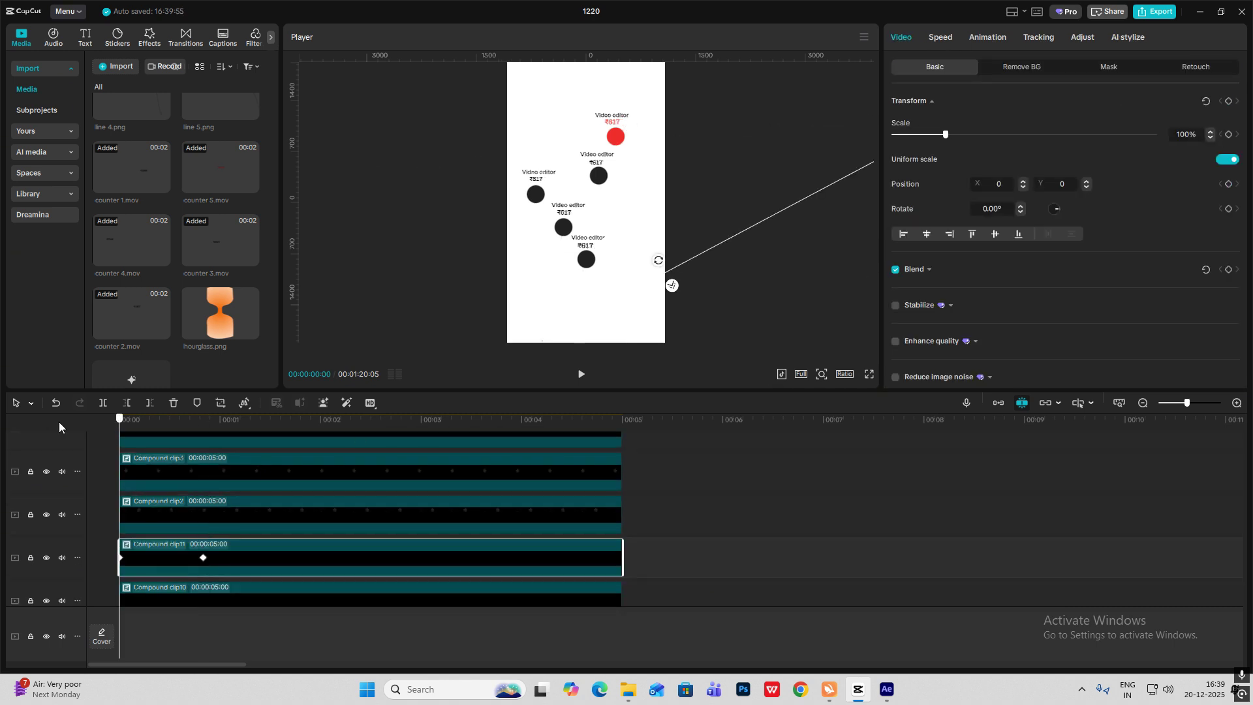
{"action": "left_click", "coordinate": [155, 518]}
{"action": "left_click", "coordinate": [138, 546]}
{"action": "key", "text": "v"}
{"action": "key", "text": "v"}
{"action": "left_click", "coordinate": [141, 515]}
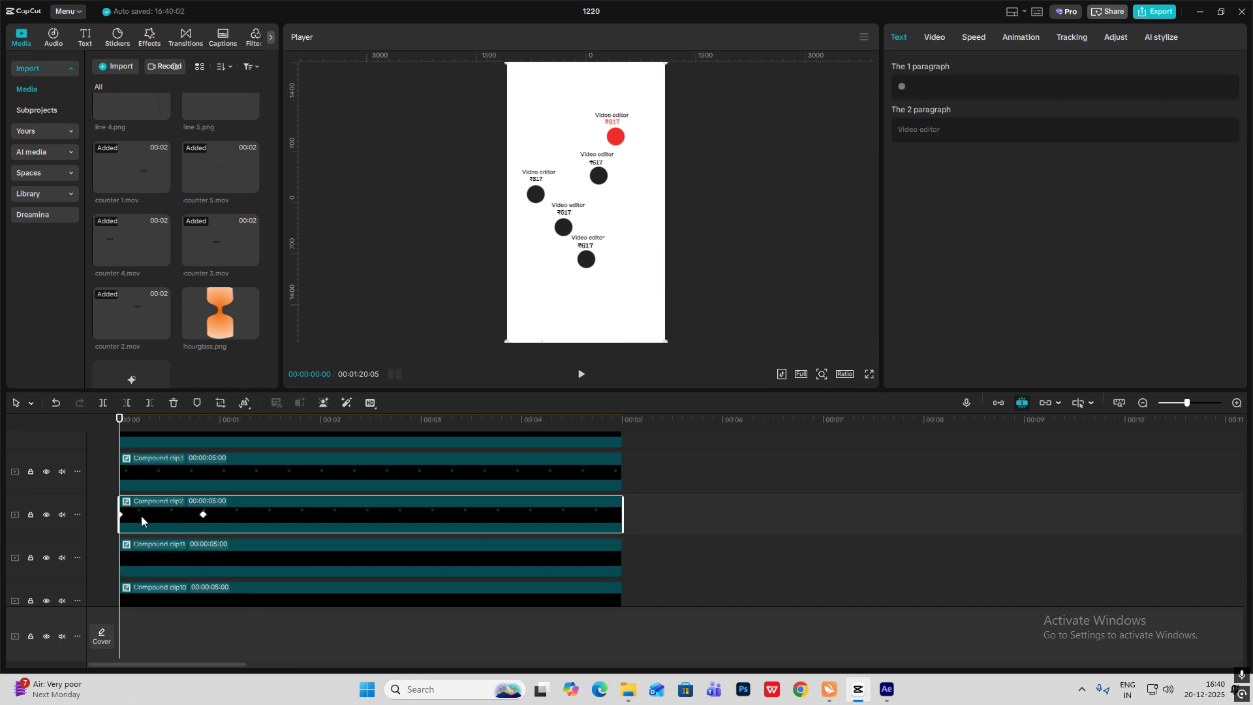
{"action": "key", "text": "v"}
{"action": "key", "text": "v"}
{"action": "scroll", "coordinate": [155, 506], "scroll_direction": "up", "scroll_amount": 1}
{"action": "left_click", "coordinate": [156, 507]}
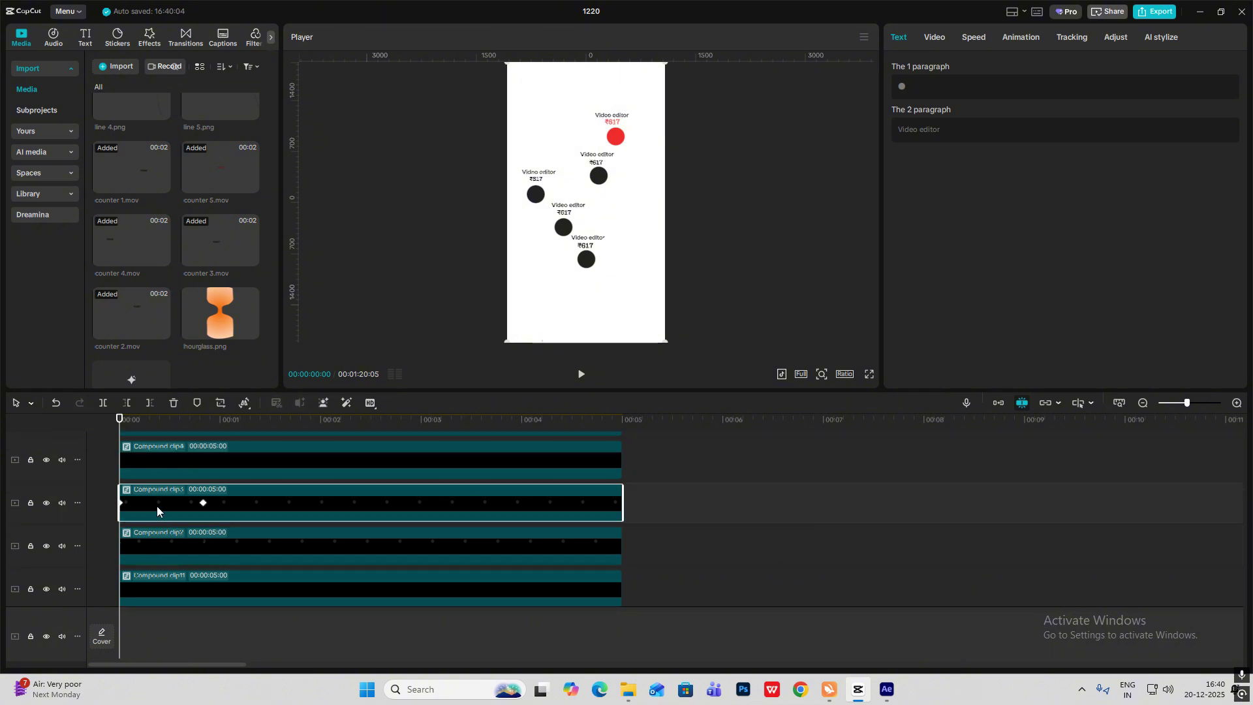
{"action": "key", "text": "v"}
{"action": "key", "text": "v"}
At 00:00:00:12, place a vertical and a horizontal guide crossing where the leftmost line meets the canvas edge, and view the guide options.
{"action": "left_click_drag", "start_coordinate": [121, 424], "coordinate": [159, 425]}
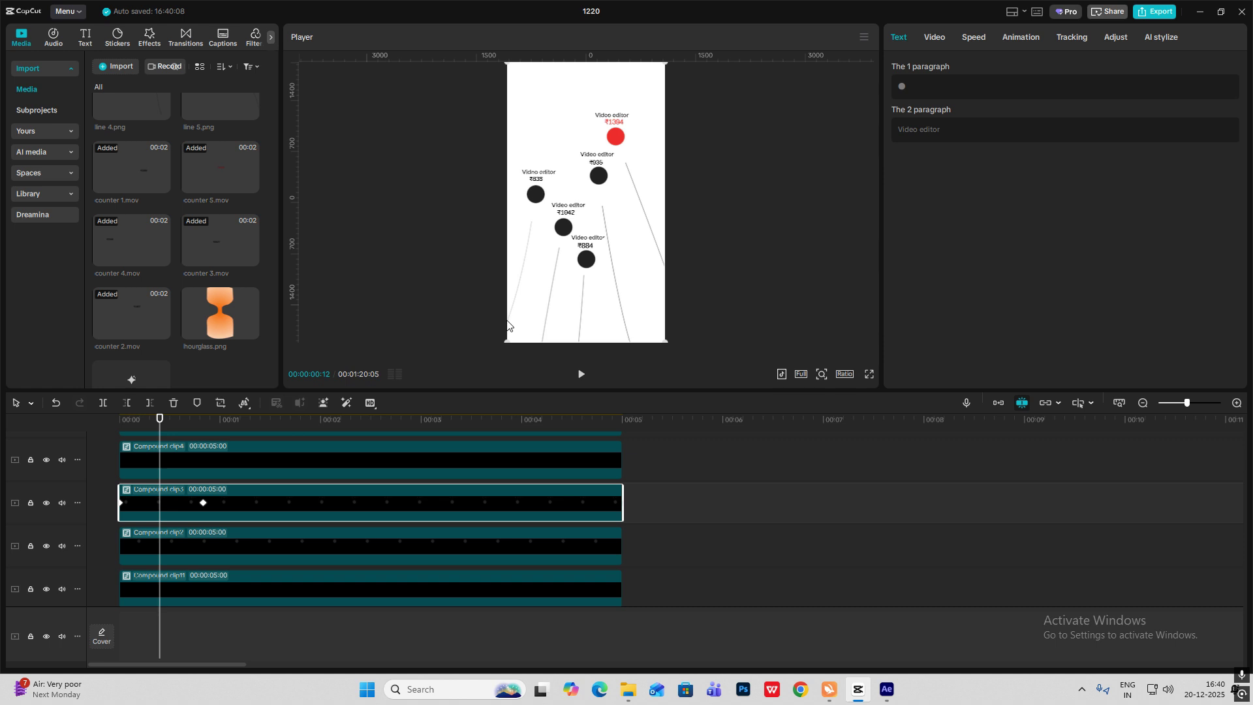
{"action": "left_click_drag", "start_coordinate": [298, 312], "coordinate": [507, 361]}
{"action": "left_click_drag", "start_coordinate": [298, 276], "coordinate": [508, 345]}
{"action": "left_click_drag", "start_coordinate": [492, 64], "coordinate": [509, 328]}
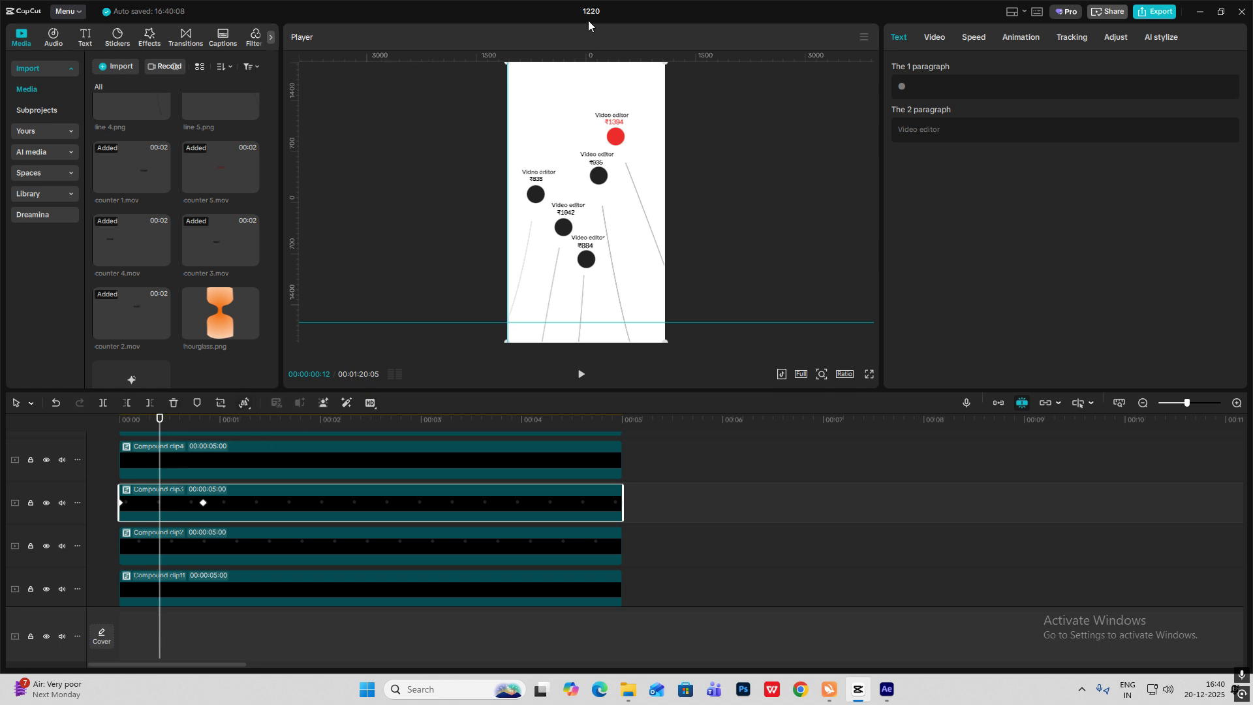
{"action": "left_click", "coordinate": [863, 36]}
{"action": "mouse_move", "coordinate": [919, 69]}
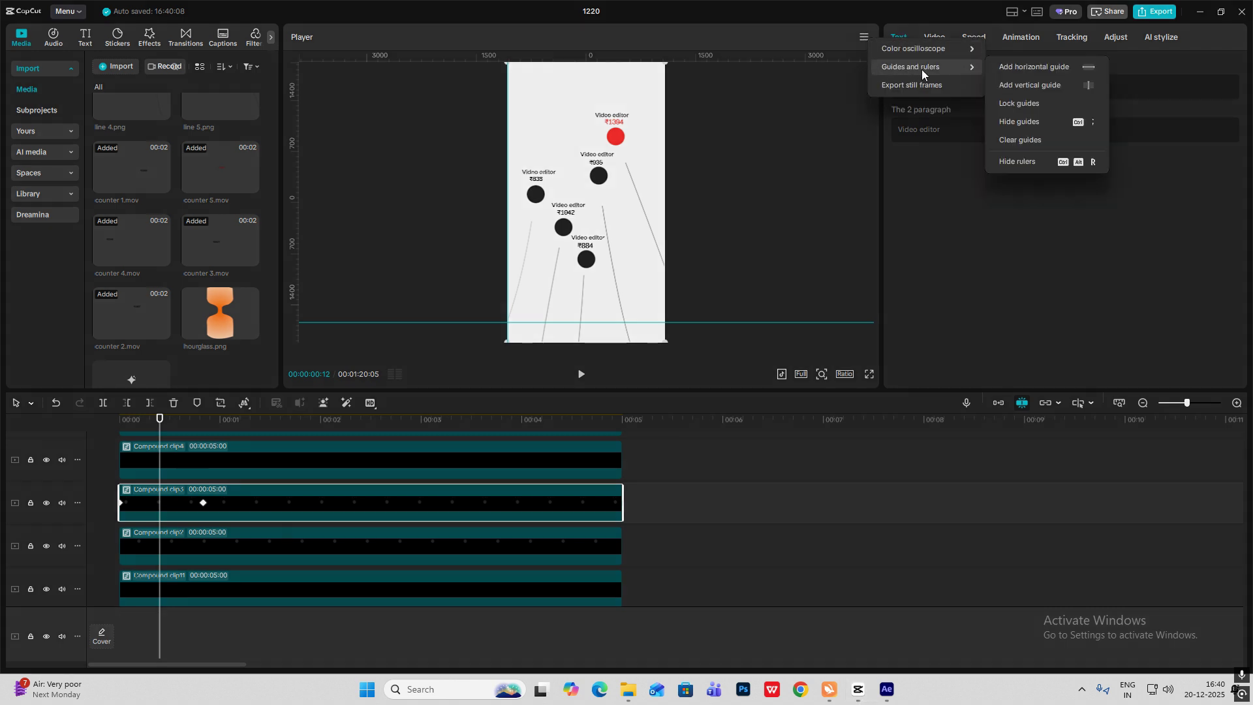
{"action": "left_click", "coordinate": [617, 12]}
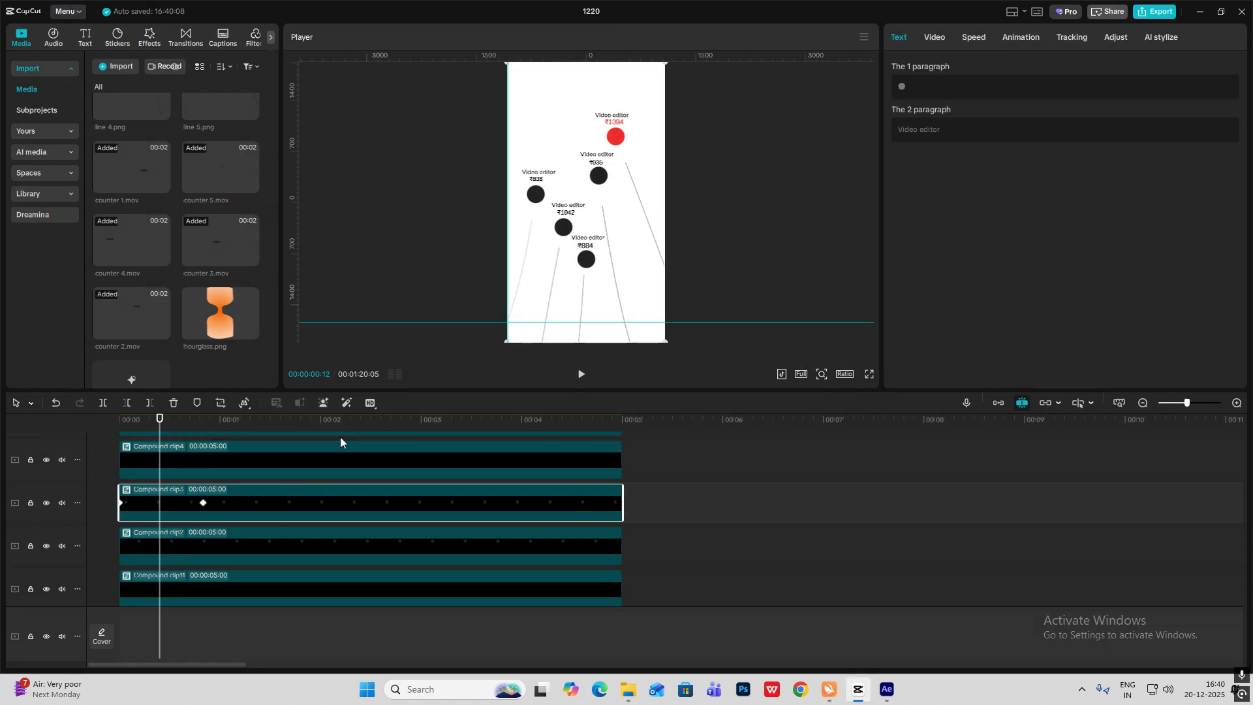
At 00:00:00:00, move Compound clip3's circle group onto the guide crossing and apply the Cubic Out preset to its Position X keyframes.
{"action": "left_click_drag", "start_coordinate": [162, 424], "coordinate": [52, 425]}
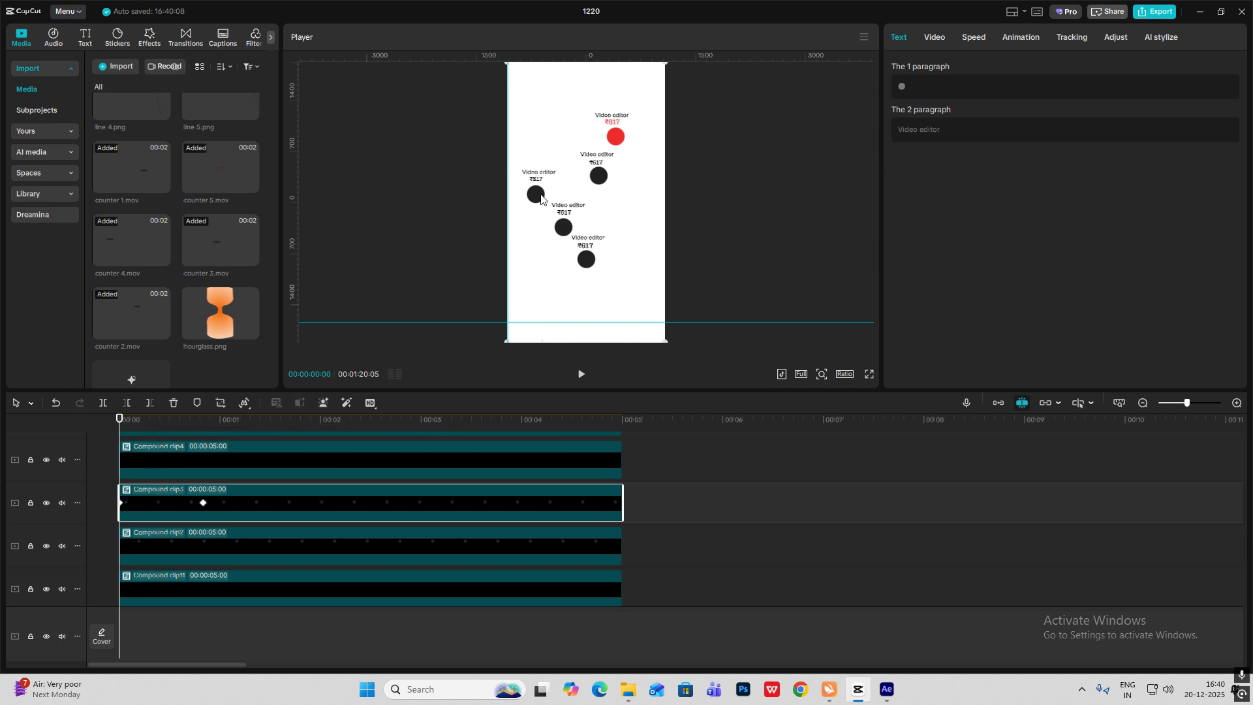
{"action": "left_click_drag", "start_coordinate": [507, 278], "coordinate": [484, 406]}
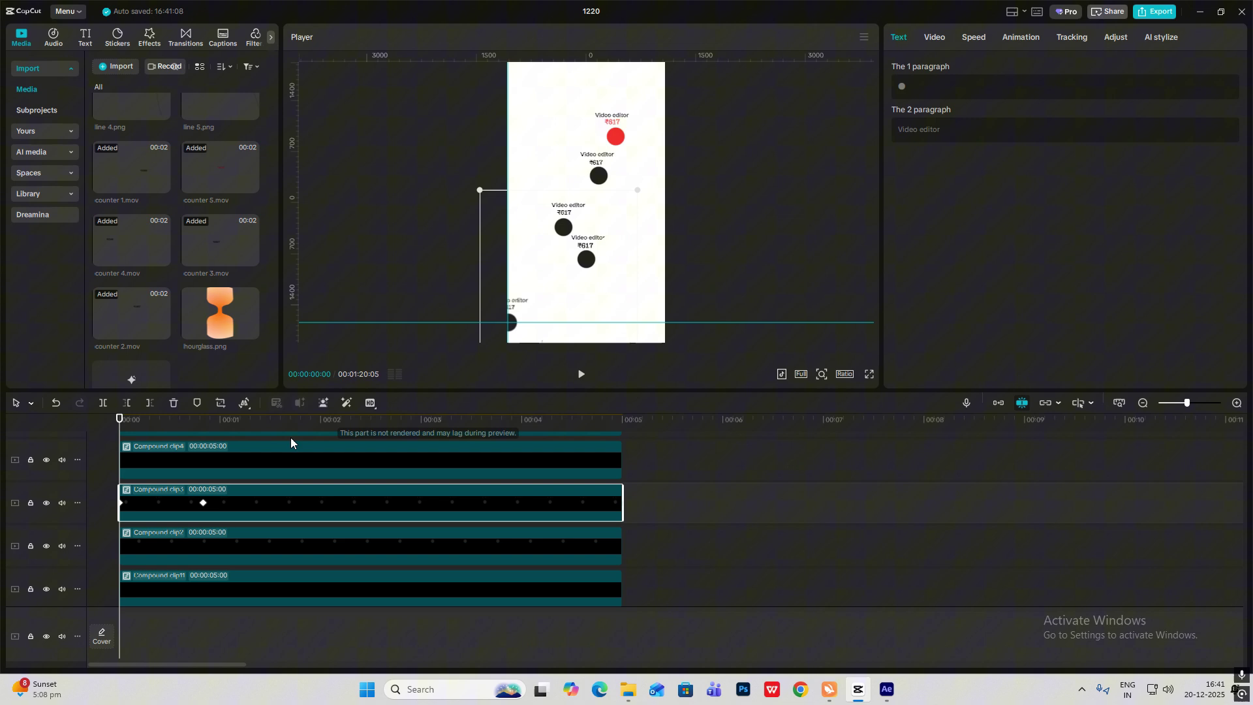
{"action": "left_click", "coordinate": [180, 499]}
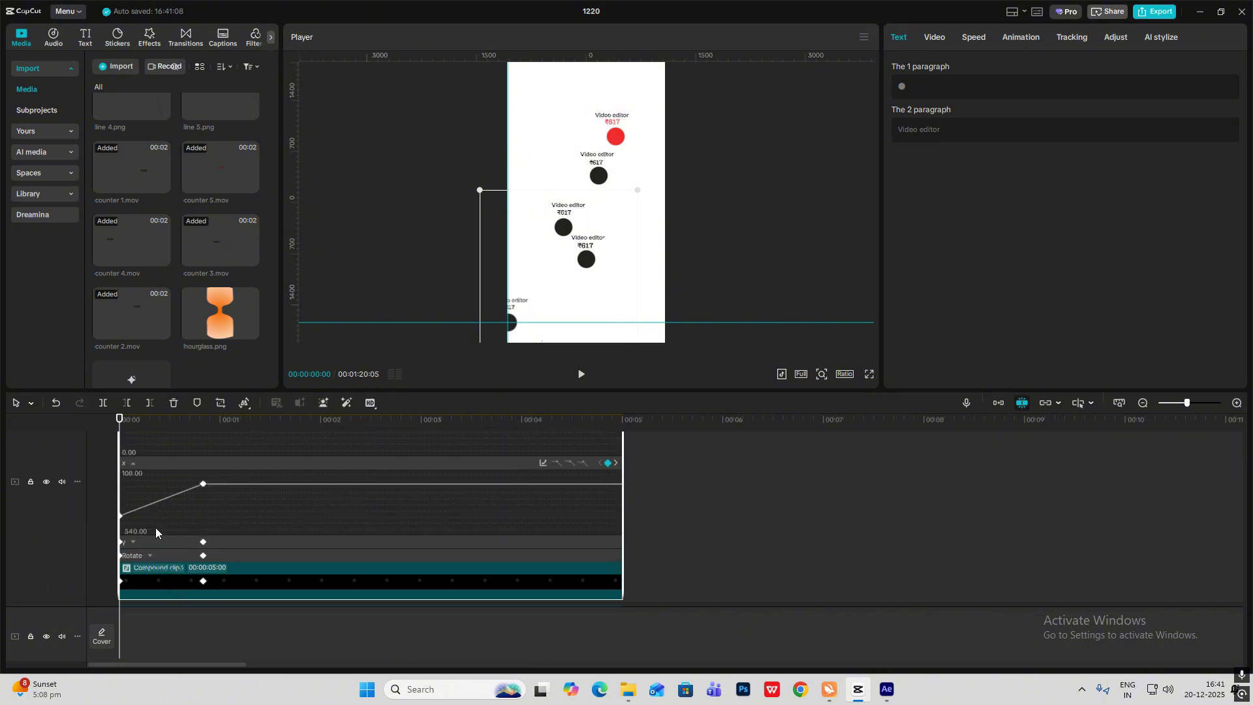
{"action": "left_click", "coordinate": [543, 462]}
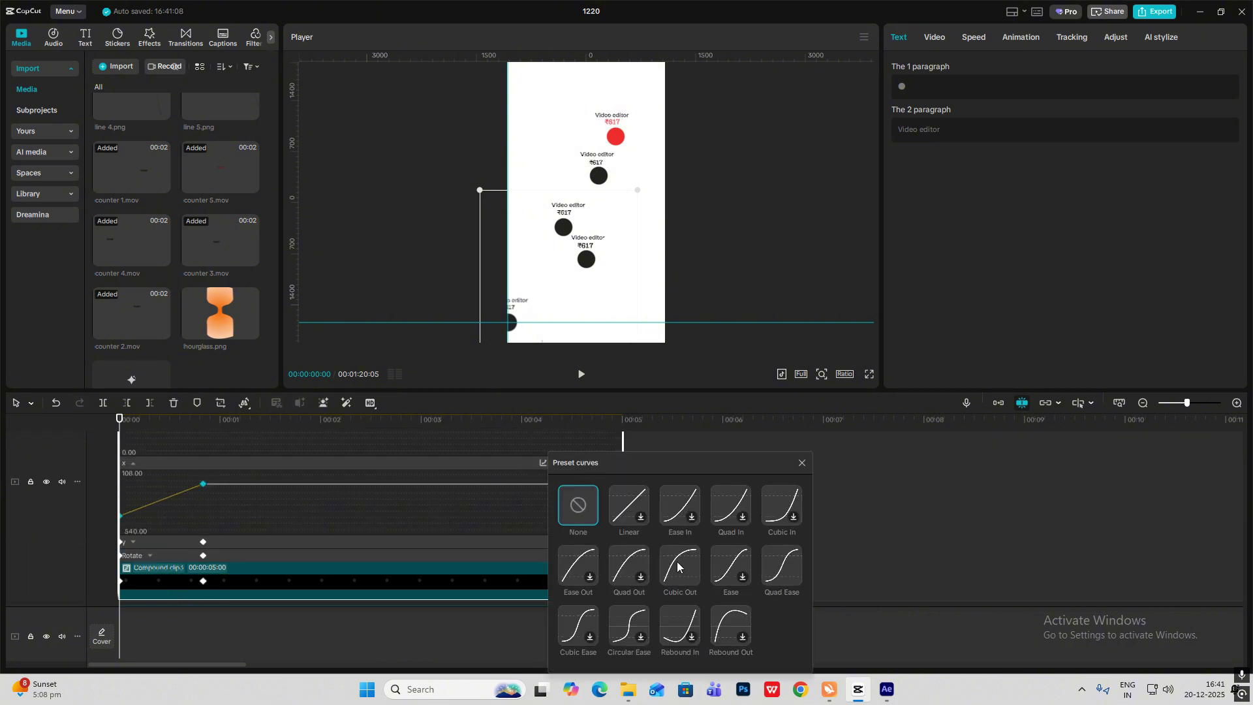
{"action": "left_click", "coordinate": [678, 562]}
{"action": "left_click", "coordinate": [801, 462]}
{"action": "scroll", "coordinate": [164, 518], "scroll_direction": "down", "scroll_amount": 2}
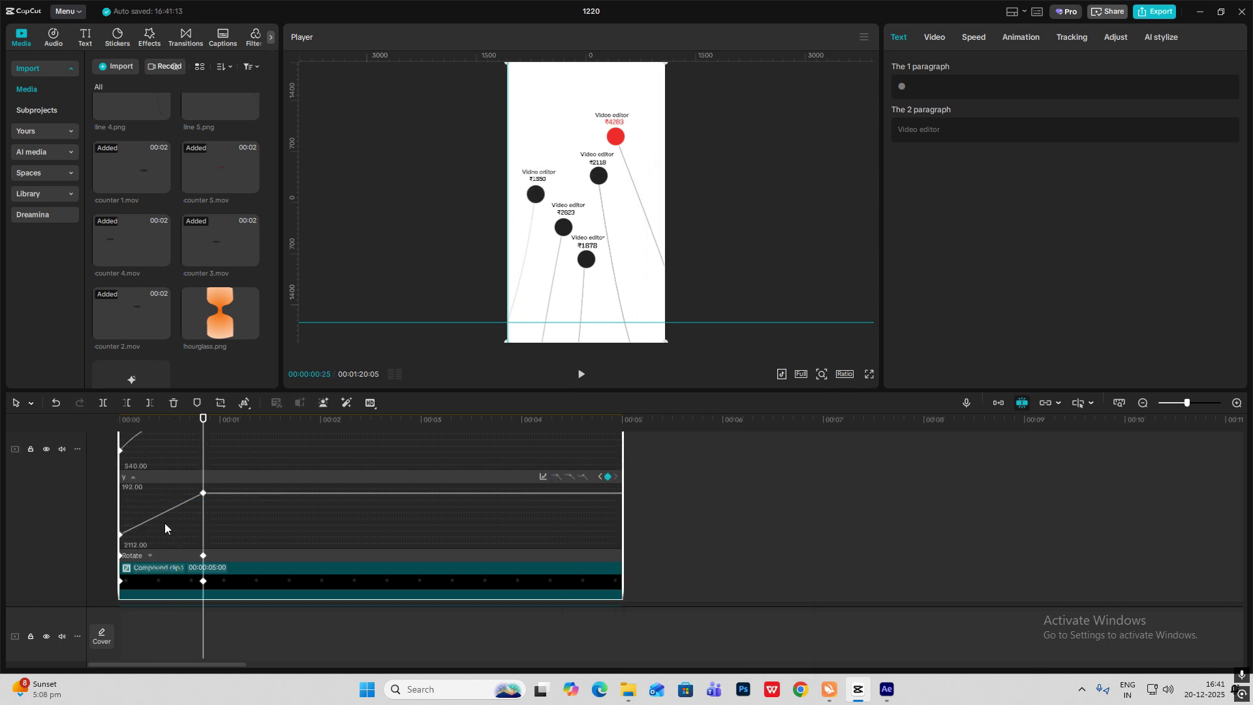
Apply the Cubic Out preset curve to Compound clip3's Position Y keyframes and close its keyframe graph.
{"action": "left_click", "coordinate": [543, 475]}
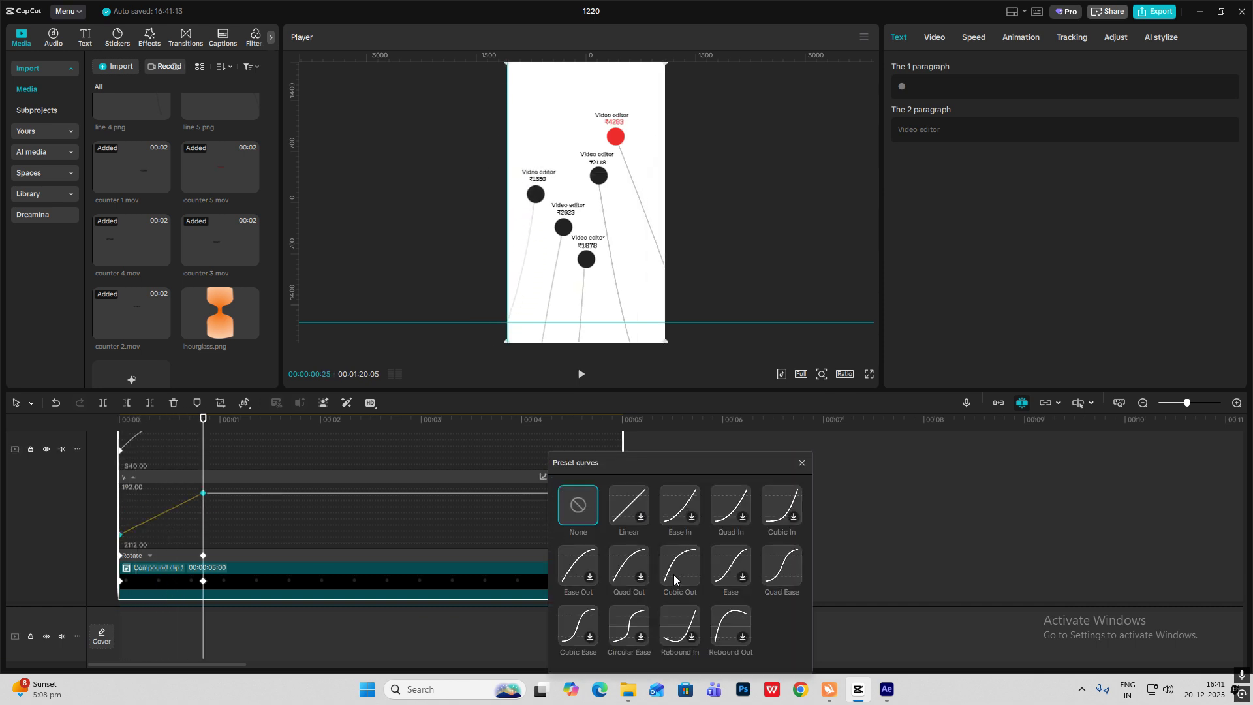
{"action": "left_click", "coordinate": [676, 569]}
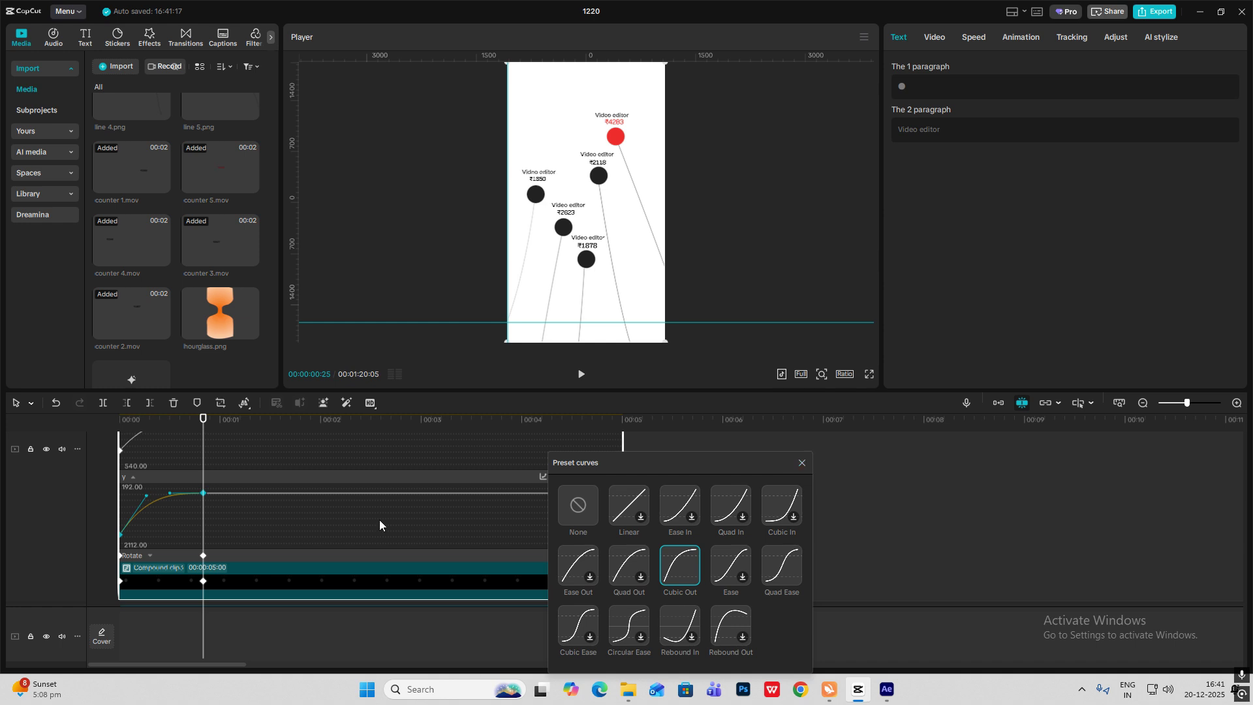
{"action": "left_click", "coordinate": [164, 555]}
{"action": "left_click", "coordinate": [164, 555]}
{"action": "left_click", "coordinate": [801, 463]}
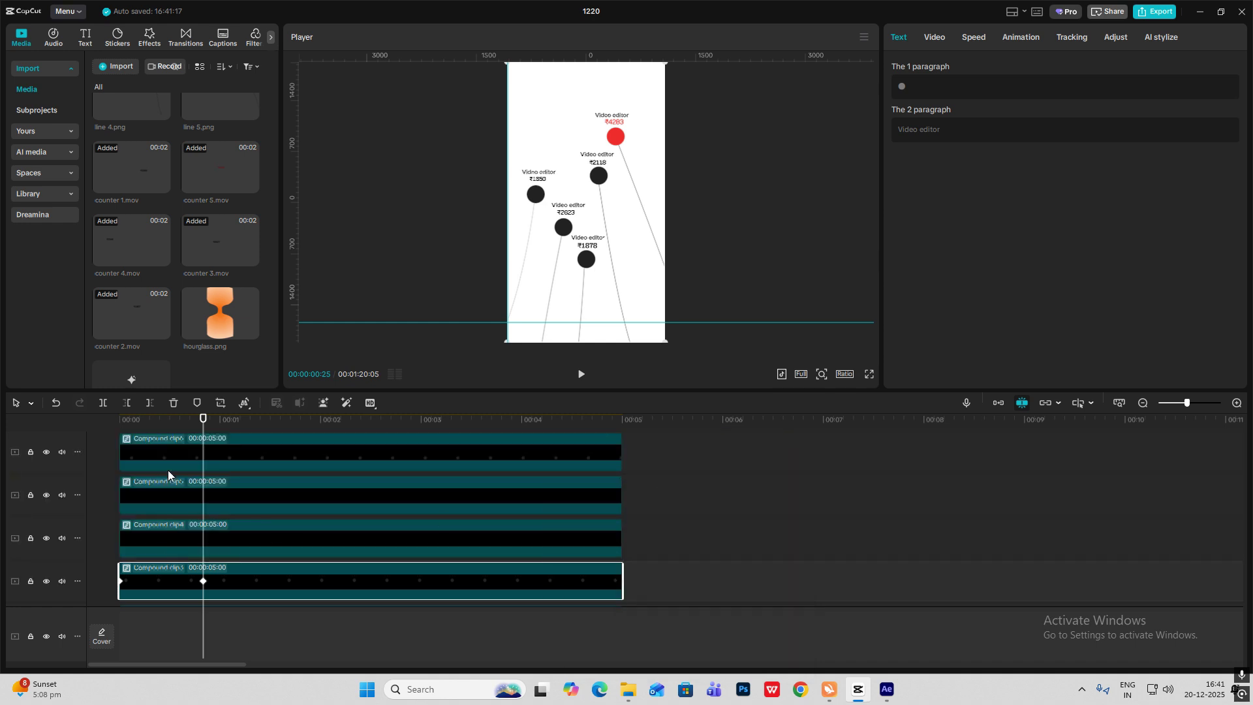
At the start, move the circle groups of the second and third lines down to their lines' lower ends at the canvas bottom edge.
{"action": "mouse_move", "coordinate": [209, 420]}
{"action": "left_mouse_down"}
{"action": "mouse_move", "coordinate": [116, 453]}
{"action": "mouse_move", "coordinate": [163, 457]}
{"action": "mouse_move", "coordinate": [238, 436]}
{"action": "mouse_move", "coordinate": [203, 435]}
{"action": "left_mouse_up"}
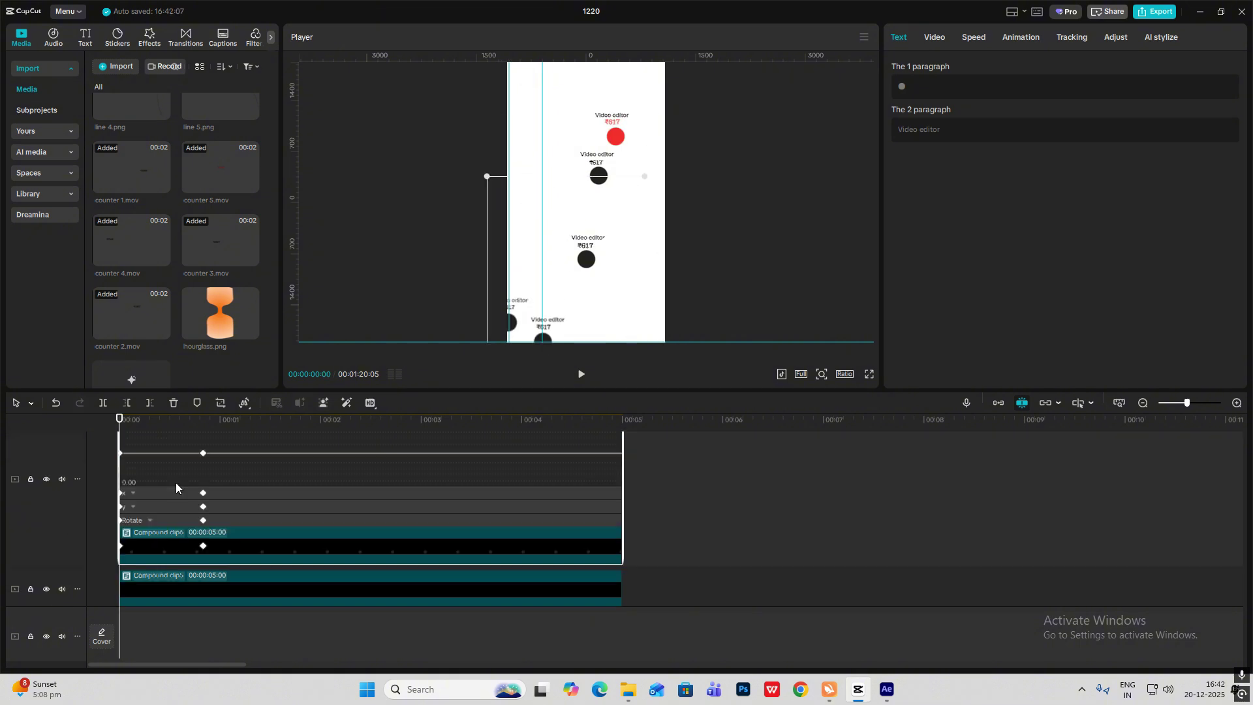
{"action": "left_click", "coordinate": [222, 486]}
{"action": "left_click_drag", "start_coordinate": [586, 259], "coordinate": [578, 346]}
{"action": "left_click", "coordinate": [201, 421]}
{"action": "scroll", "coordinate": [198, 496], "scroll_direction": "up", "scroll_amount": 3}
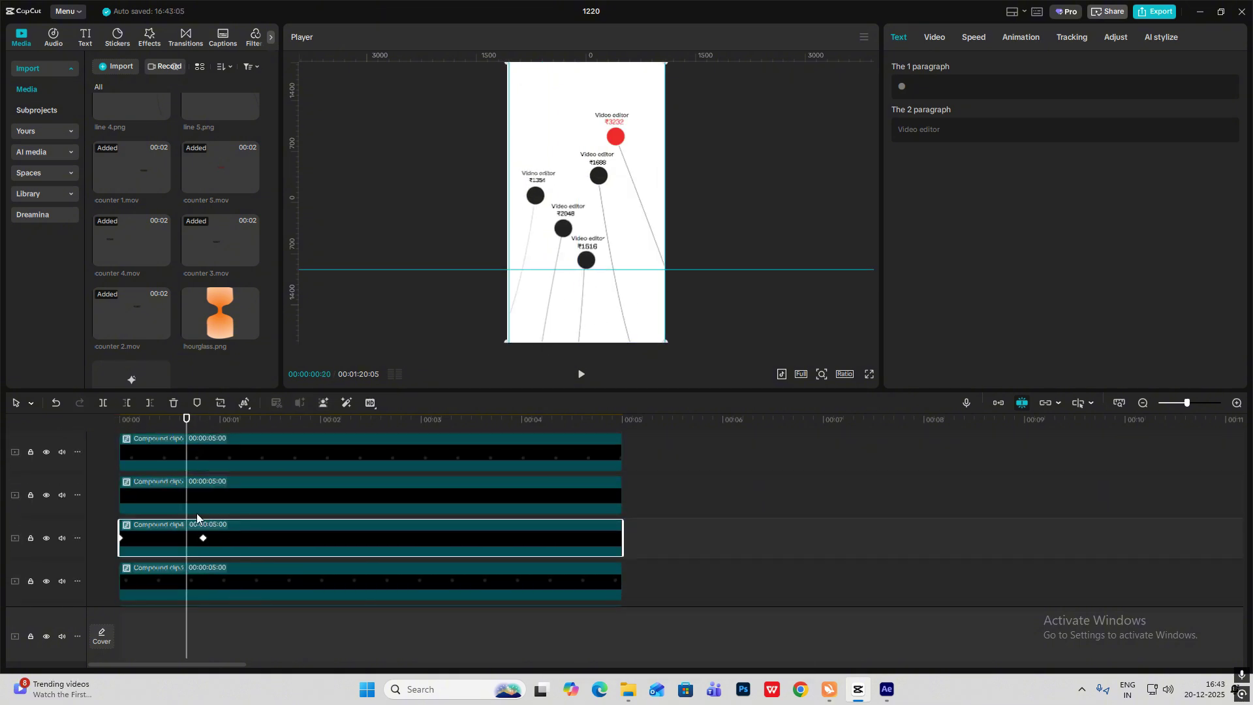
Realign the guides and move the last black and the red circle groups at 00:00:00:00 to the lower ends of their lines.
{"action": "key", "text": "alt+k"}
{"action": "key", "text": "alt+k"}
{"action": "left_click_drag", "start_coordinate": [630, 268], "coordinate": [630, 342]}
{"action": "left_click_drag", "start_coordinate": [665, 352], "coordinate": [630, 364]}
{"action": "key", "text": "alt+k"}
{"action": "left_click", "coordinate": [196, 483]}
{"action": "left_click", "coordinate": [120, 420]}
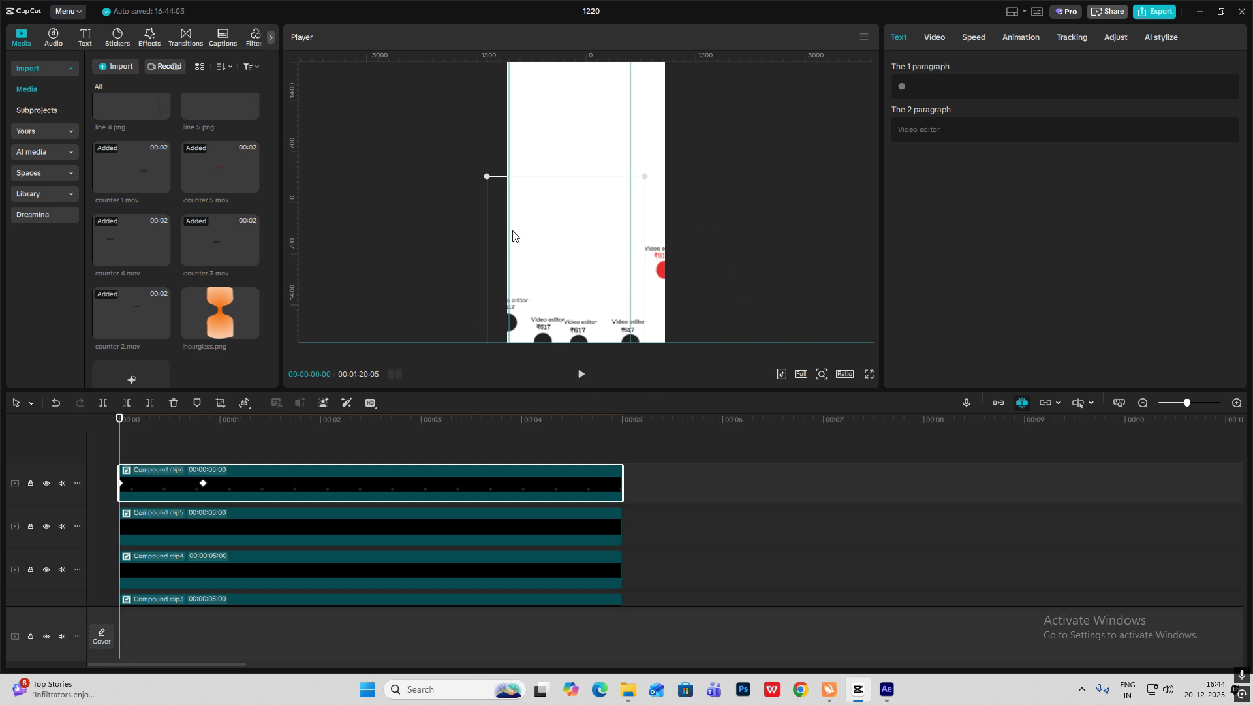
Expand the Blend settings of Compound clip6 to view its mode and opacity.
{"action": "scroll", "coordinate": [168, 451], "scroll_direction": "down", "scroll_amount": 3}
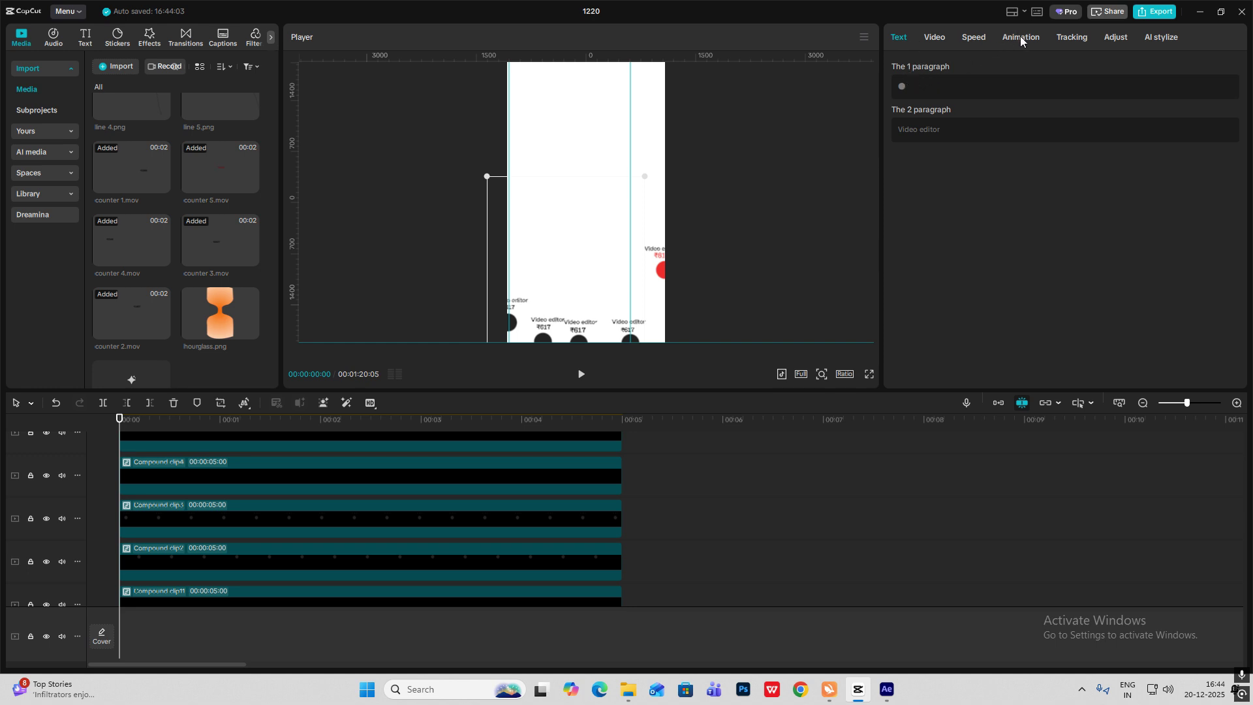
{"action": "left_click", "coordinate": [933, 39]}
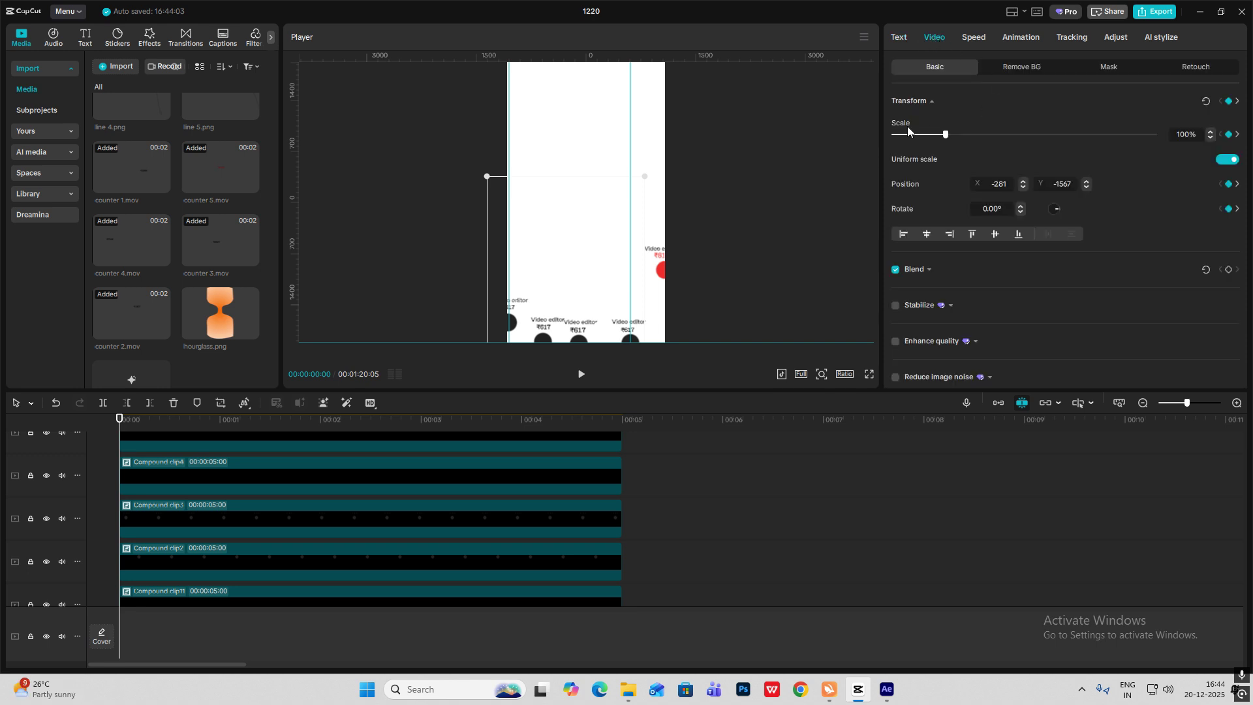
{"action": "scroll", "coordinate": [914, 169], "scroll_direction": "down", "scroll_amount": 1}
{"action": "left_click", "coordinate": [929, 223]}
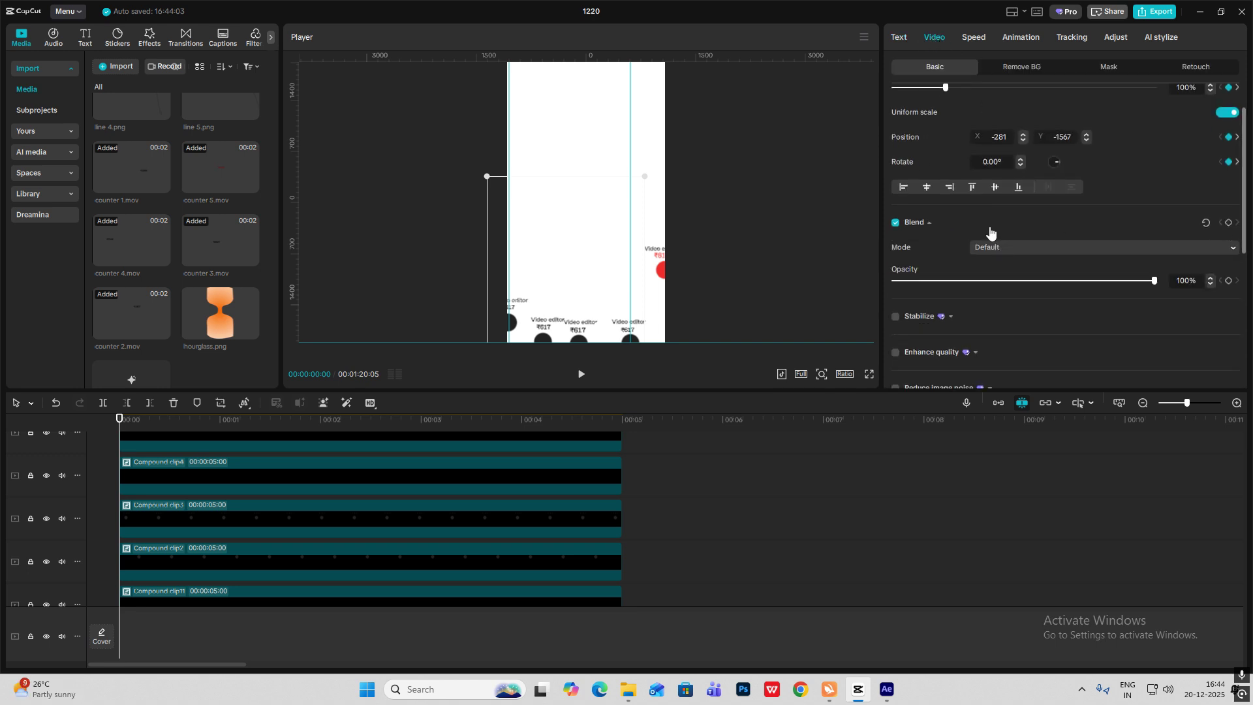
{"action": "scroll", "coordinate": [143, 479], "scroll_direction": "up", "scroll_amount": 1}
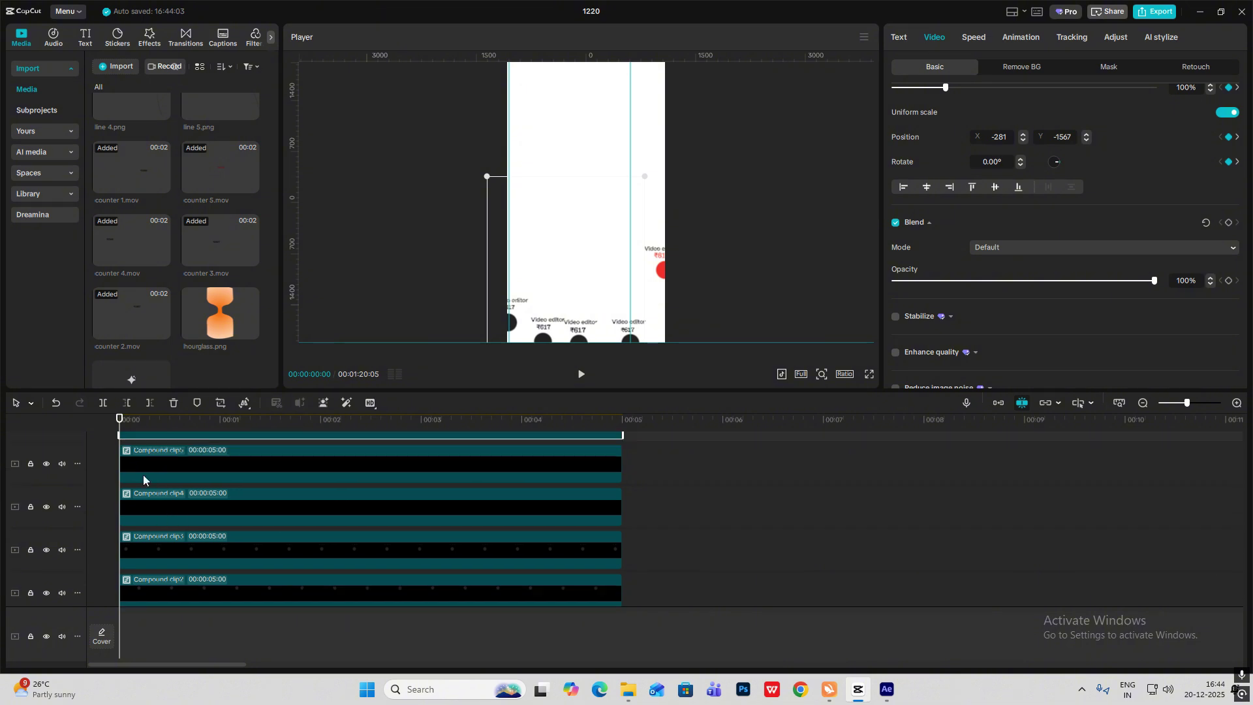
Play the animation from the start to check the circles rising along their lines.
{"action": "left_click_drag", "start_coordinate": [120, 420], "coordinate": [64, 431]}
{"action": "key", "text": "space"}
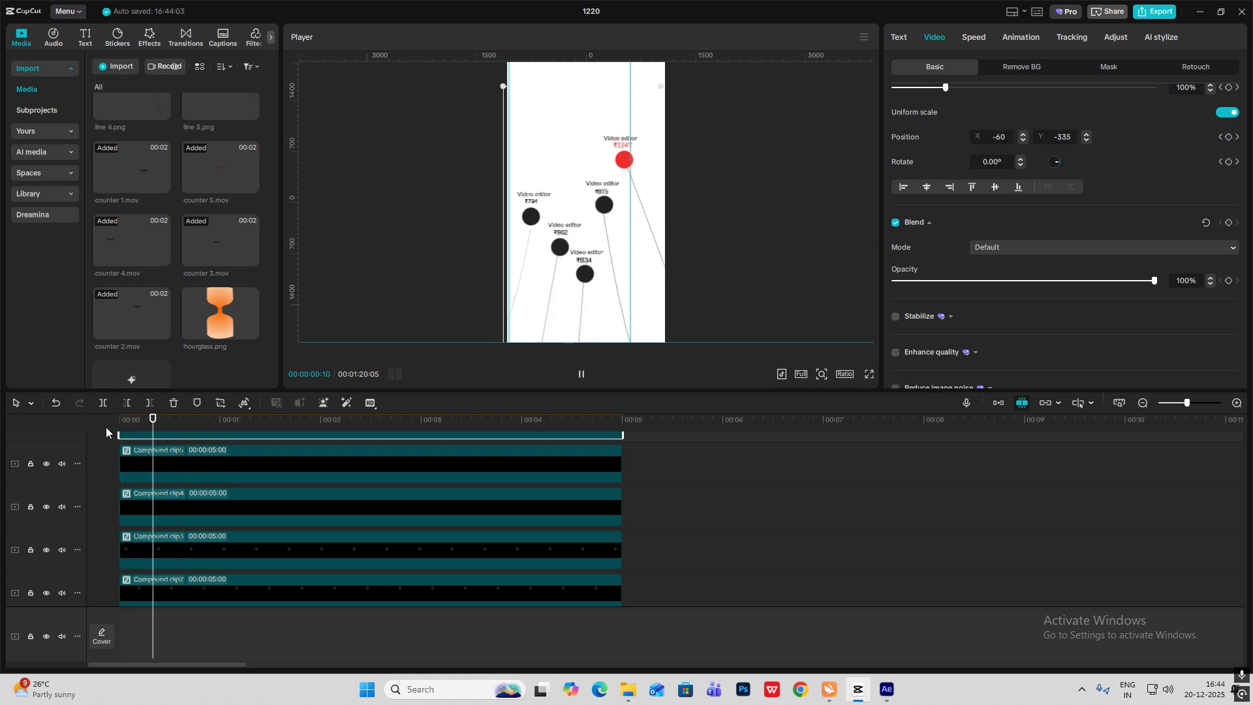
{"action": "key", "text": "space"}
Split all compound clips at 00:00:01:02 and delete everything after that point.
{"action": "left_click_drag", "start_coordinate": [208, 429], "coordinate": [224, 432]}
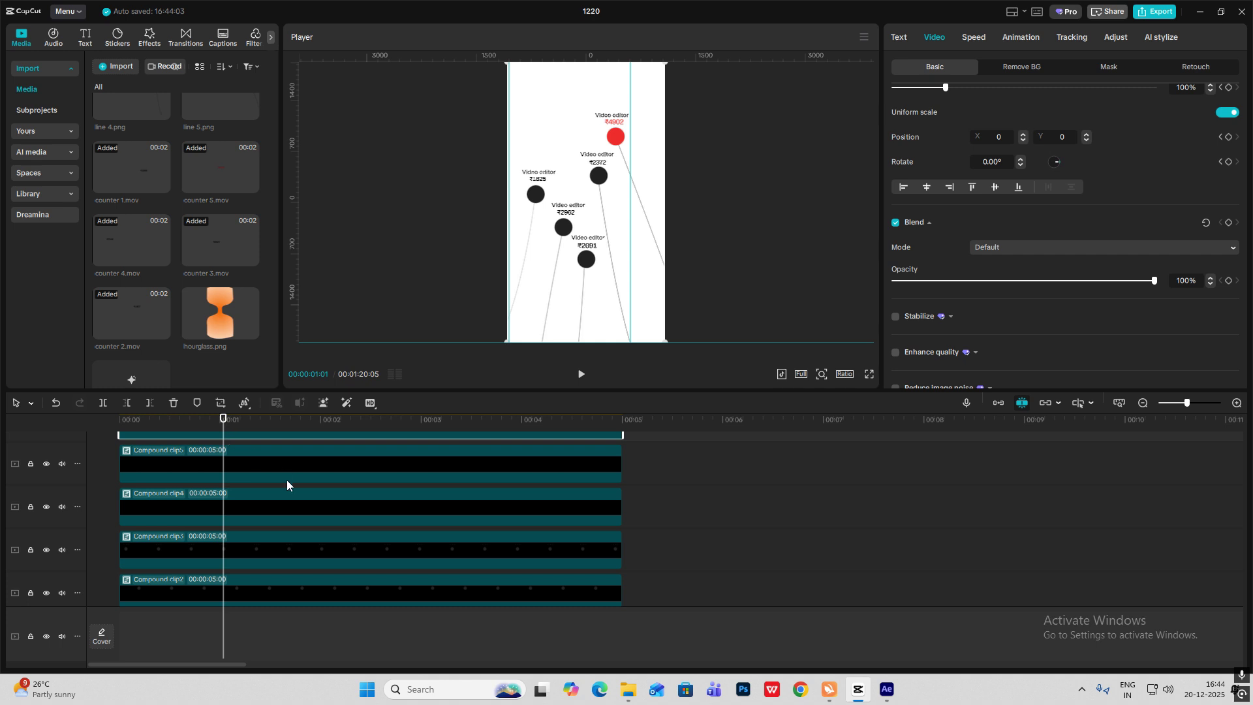
{"action": "scroll", "coordinate": [267, 495], "scroll_direction": "up", "scroll_amount": 2}
{"action": "key", "text": "Right"}
{"action": "key", "text": "Right"}
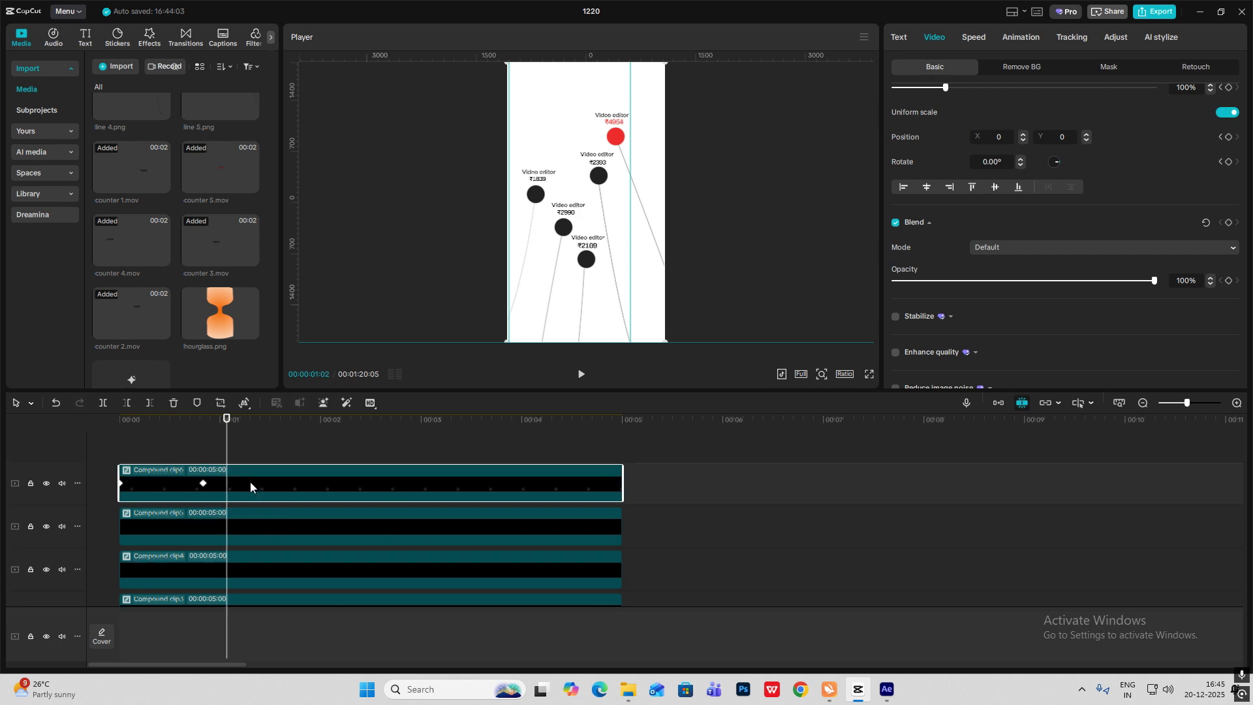
{"action": "key", "text": "Left"}
{"action": "left_click_drag", "start_coordinate": [287, 449], "coordinate": [235, 546]}
{"action": "key", "text": "ctrl+b"}
{"action": "key", "text": "Delete"}
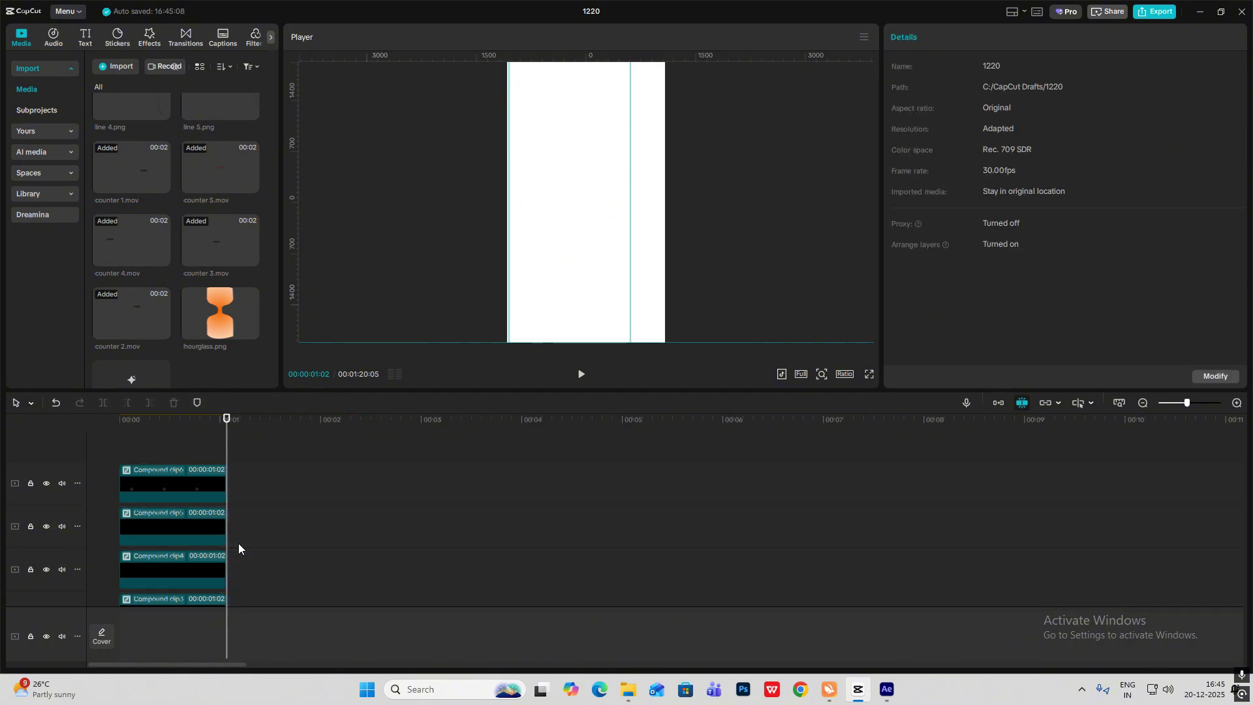
{"action": "left_click_drag", "start_coordinate": [175, 439], "coordinate": [227, 464]}
{"action": "key", "text": "space"}
{"action": "key", "text": "space"}
{"action": "left_click", "coordinate": [1141, 407]}
{"action": "scroll", "coordinate": [431, 545], "scroll_direction": "down", "scroll_amount": 1}
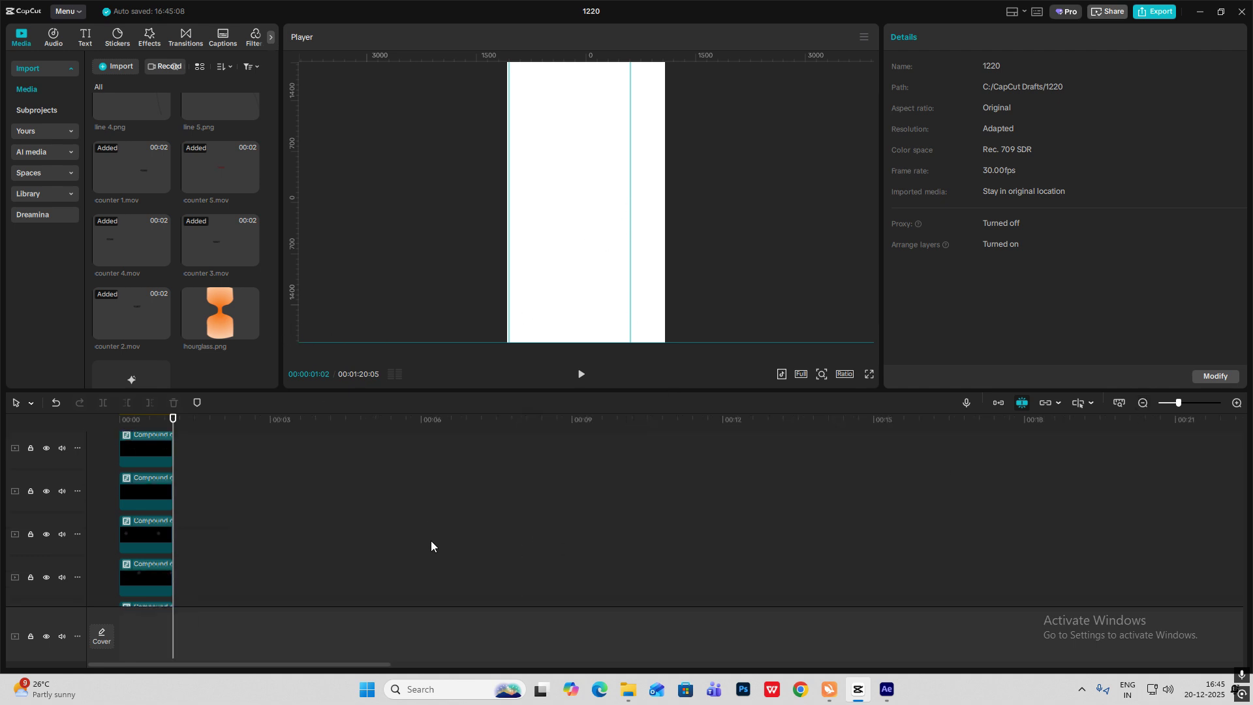
{"action": "scroll", "coordinate": [326, 444], "scroll_direction": "up", "scroll_amount": 1}
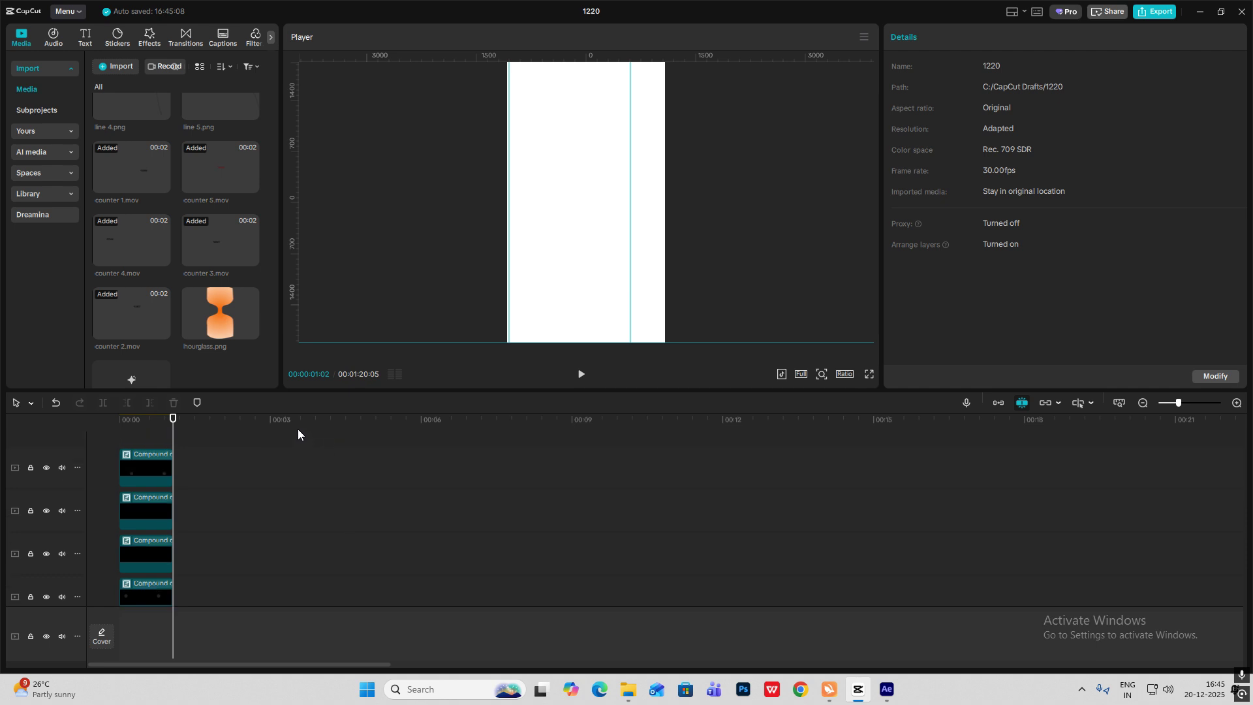
Place hourglass.png on the timeline at 00:00:01:02, directly after the trimmed compound clips.
{"action": "left_click_drag", "start_coordinate": [224, 327], "coordinate": [177, 586]}
{"action": "scroll", "coordinate": [236, 548], "scroll_direction": "down", "scroll_amount": 3}
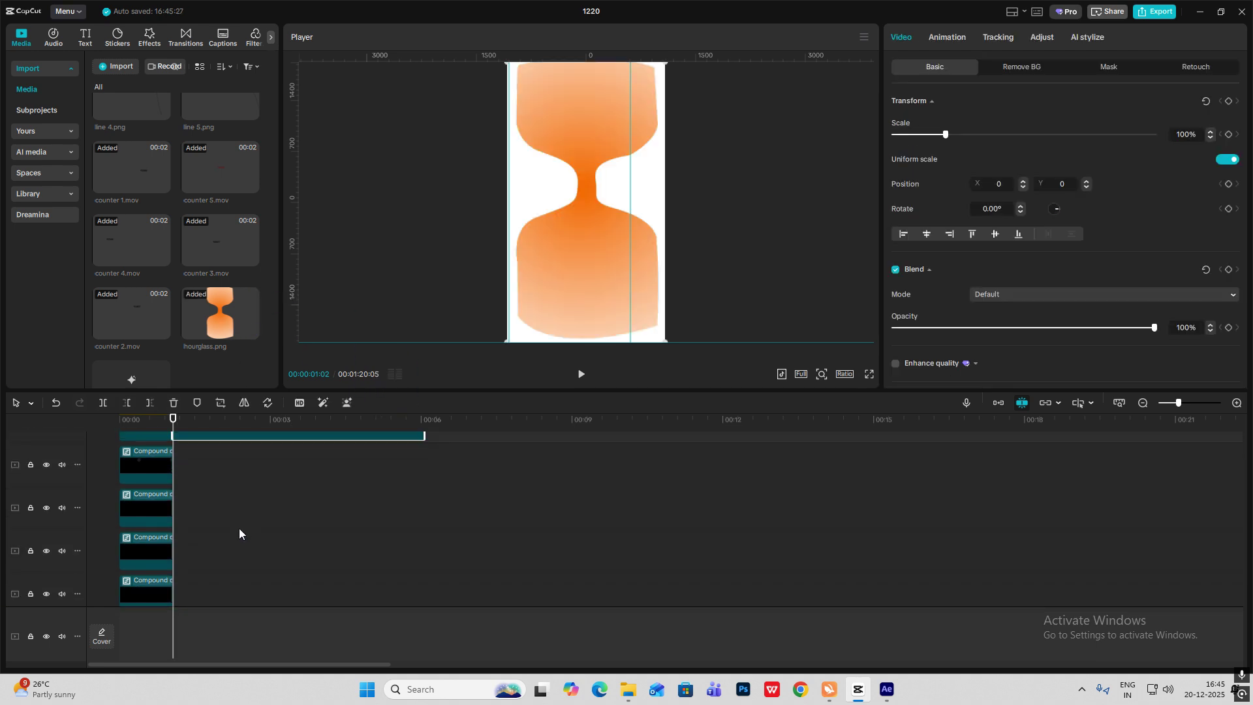
{"action": "left_click", "coordinate": [703, 305]}
{"action": "left_click", "coordinate": [227, 443]}
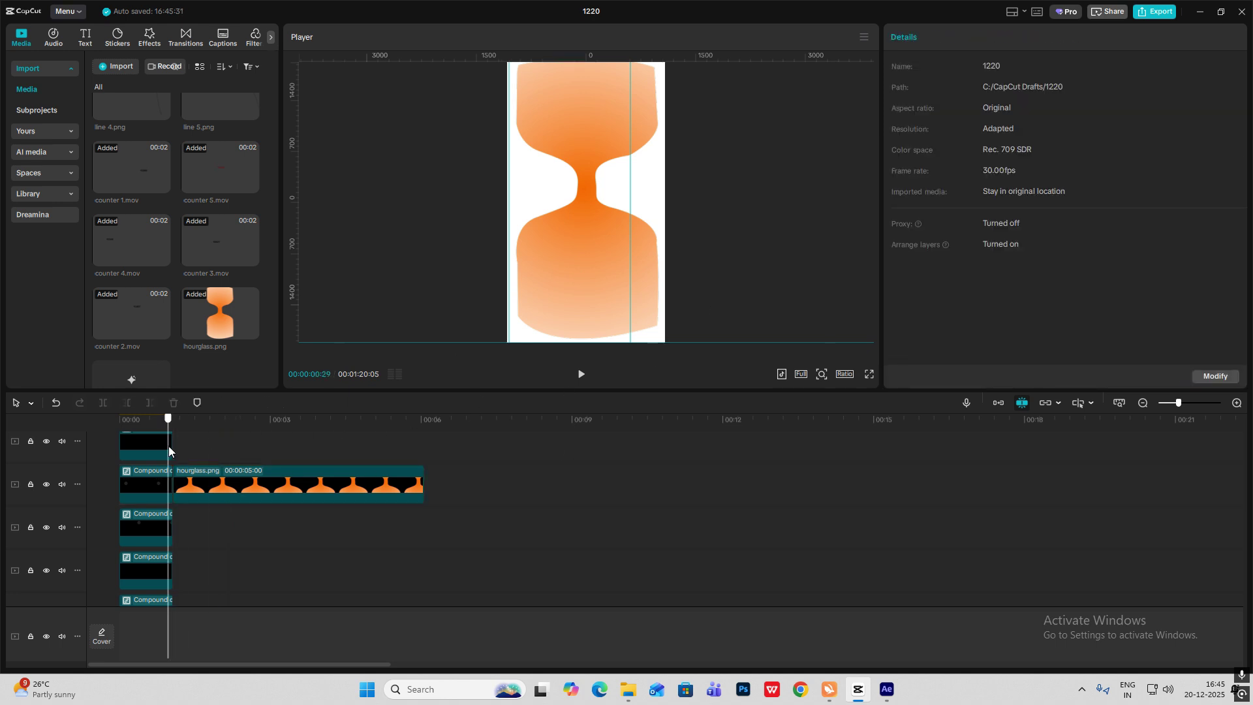
Add a default text clip at 00:00:01:02 above the hourglass and replace its content with a single ● symbol.
{"action": "left_click", "coordinate": [90, 42]}
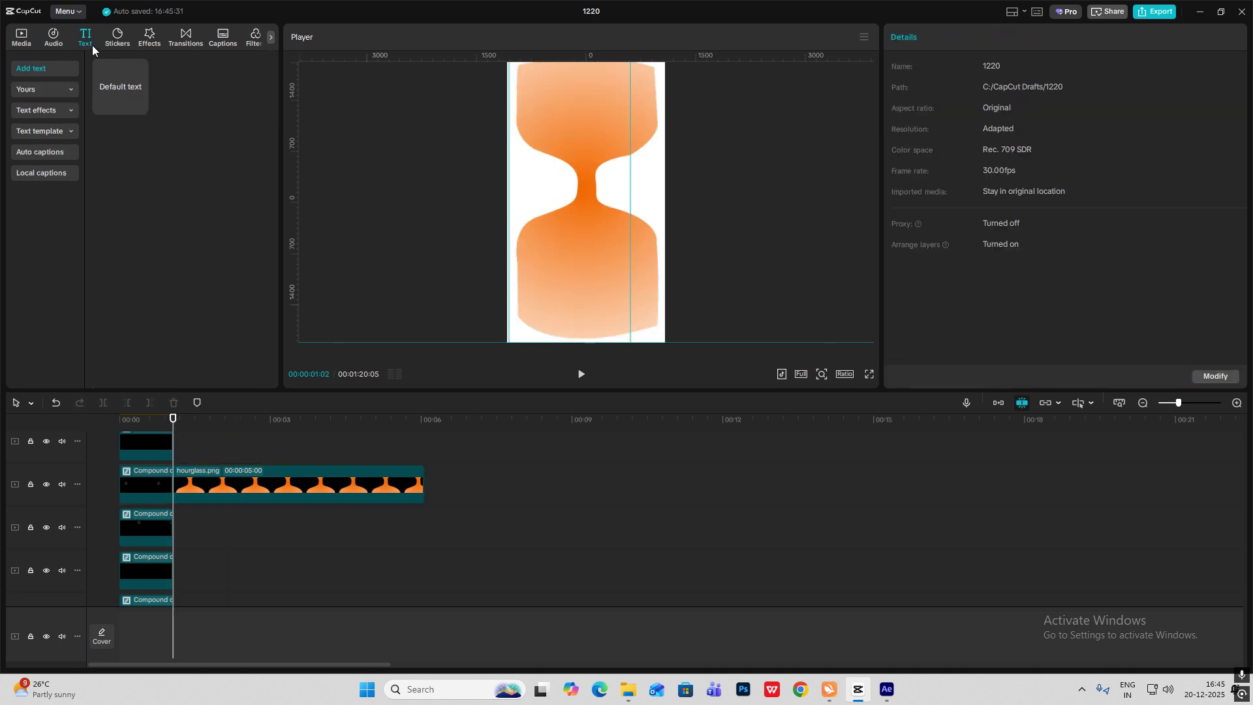
{"action": "left_click_drag", "start_coordinate": [120, 86], "coordinate": [178, 456]}
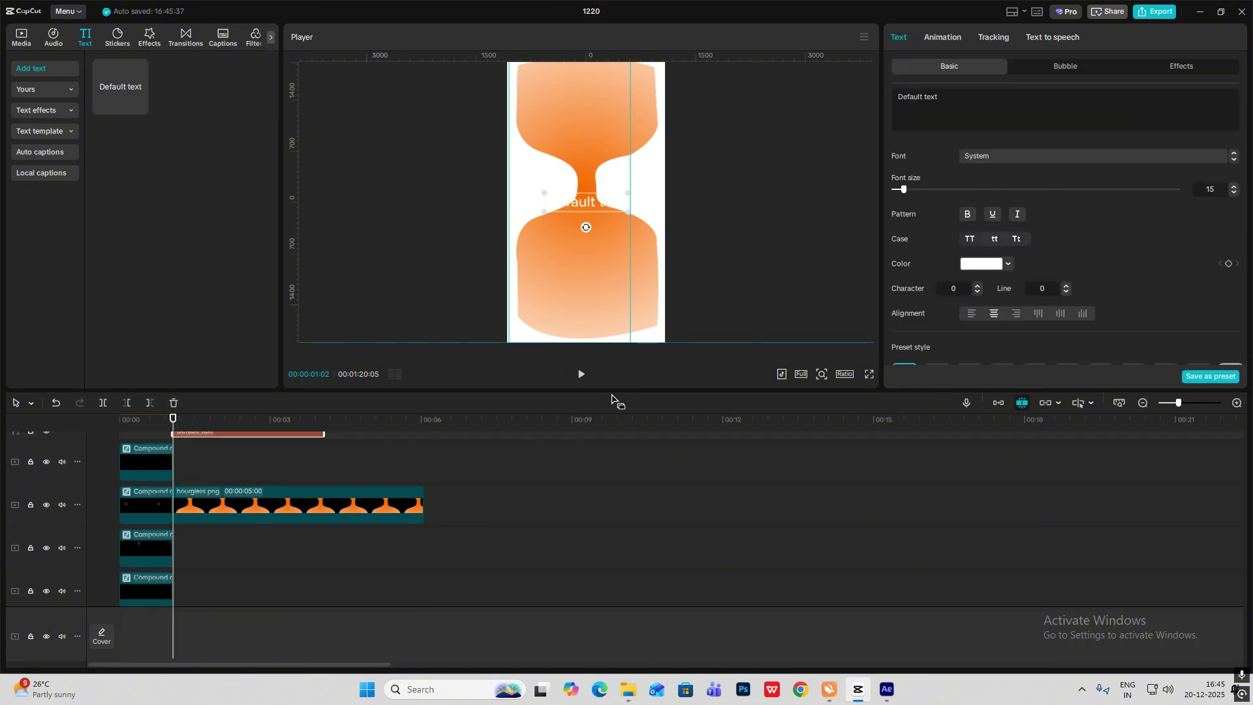
{"action": "left_click", "coordinate": [968, 107]}
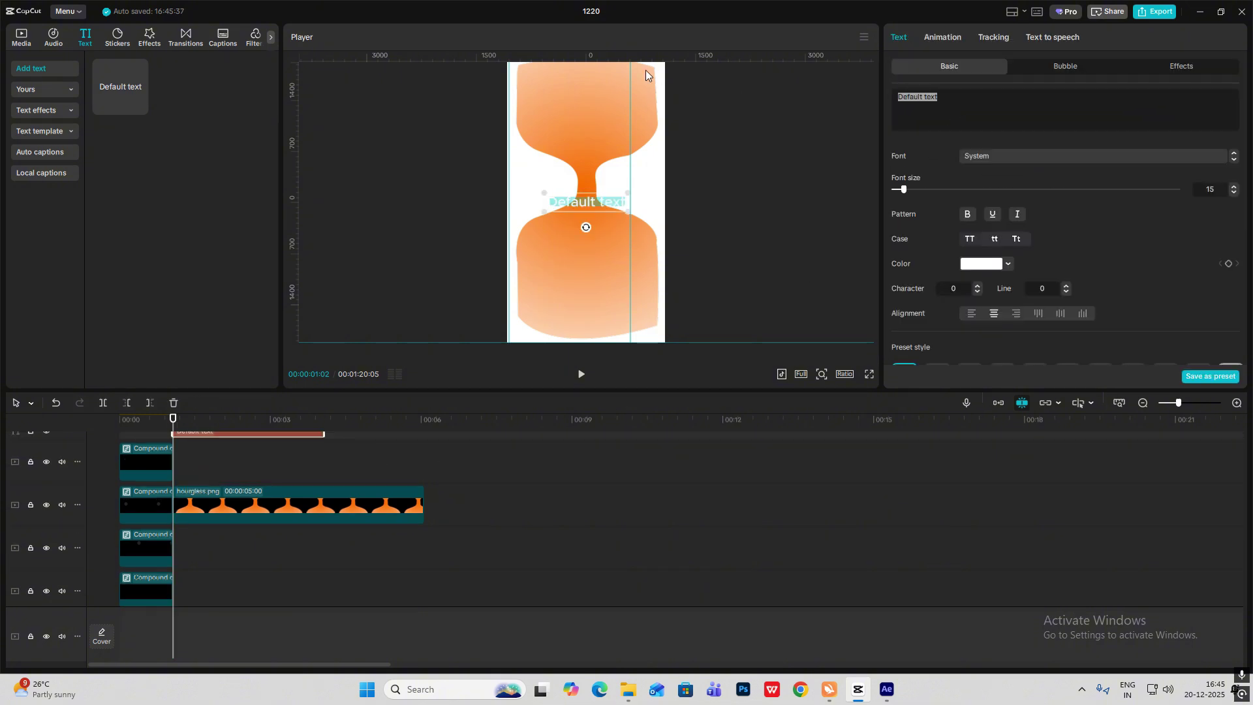
{"action": "key", "text": "super+period"}
{"action": "left_click", "coordinate": [1044, 149]}
{"action": "left_click", "coordinate": [932, 218]}
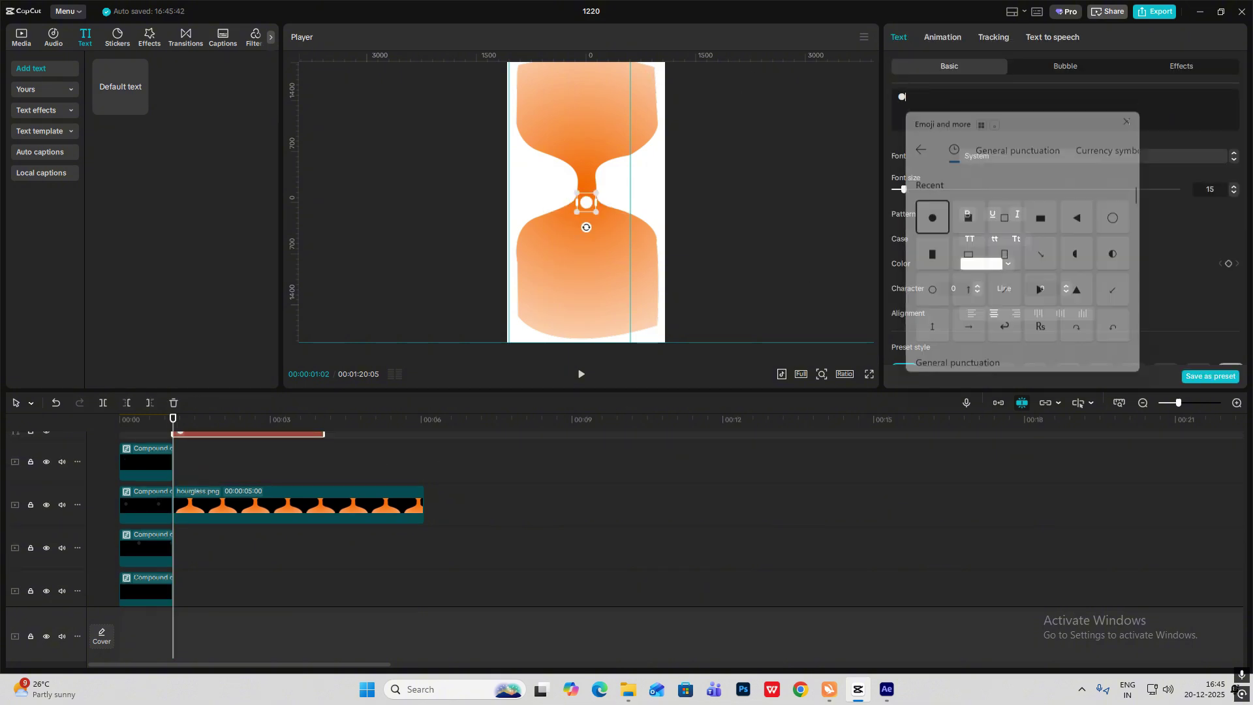
Set the dot's font size to 22, colour it 262626 and move it into the hourglass's upper bulb.
{"action": "left_click_drag", "start_coordinate": [905, 190], "coordinate": [909, 189]}
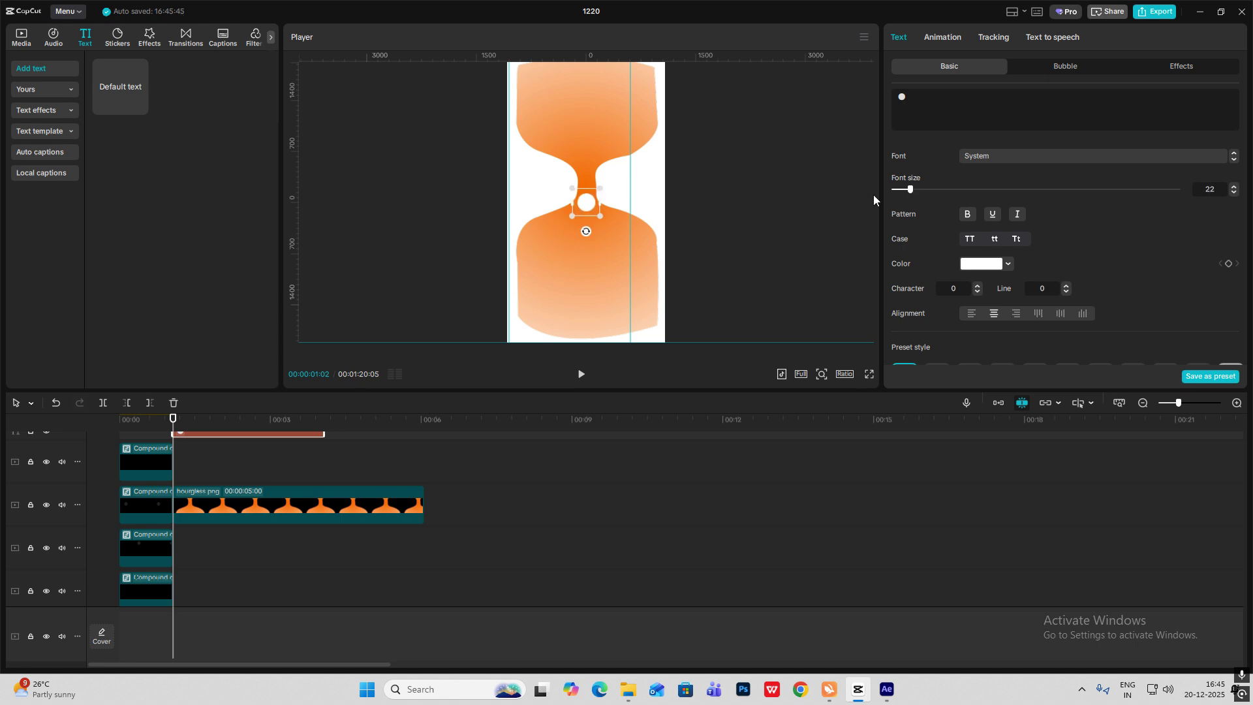
{"action": "left_click_drag", "start_coordinate": [593, 201], "coordinate": [574, 136]}
{"action": "left_click", "coordinate": [982, 263]}
{"action": "left_click_drag", "start_coordinate": [968, 283], "coordinate": [917, 353]}
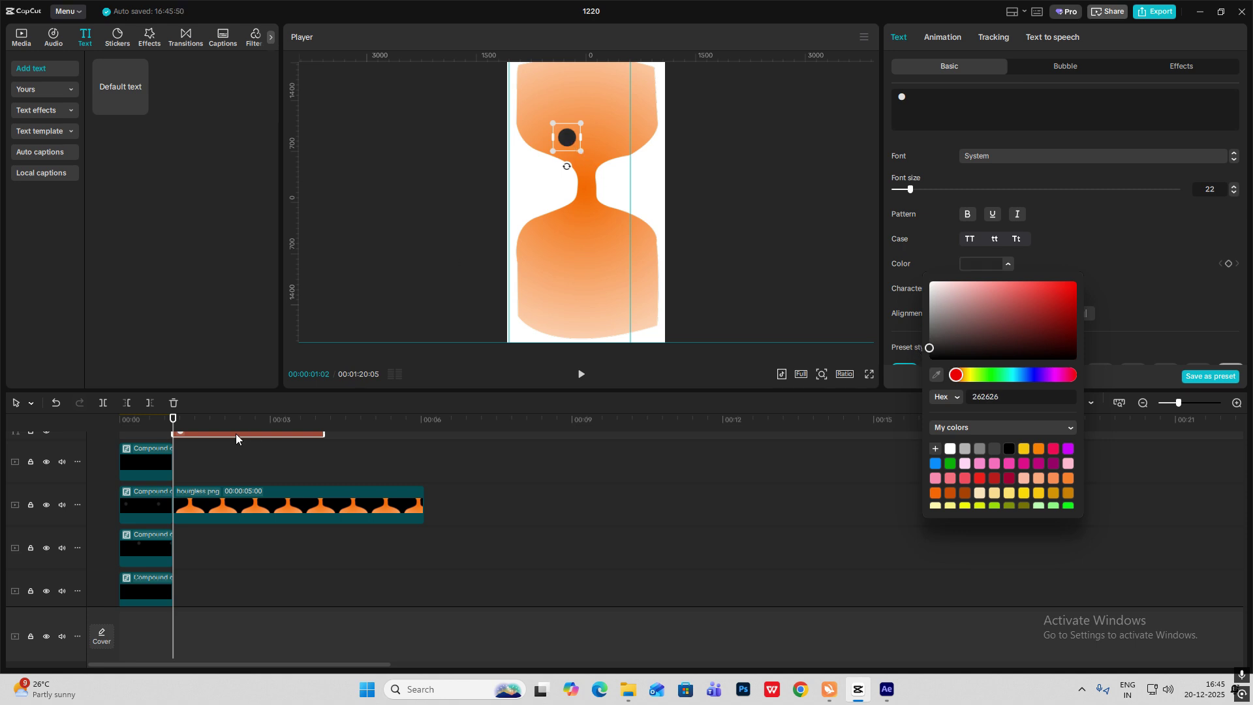
Extend the dot's clip to the end of the hourglass clip and rest the dot on the upper bulb's left slope.
{"action": "scroll", "coordinate": [272, 477], "scroll_direction": "up", "scroll_amount": 1}
{"action": "left_click_drag", "start_coordinate": [324, 477], "coordinate": [424, 477]}
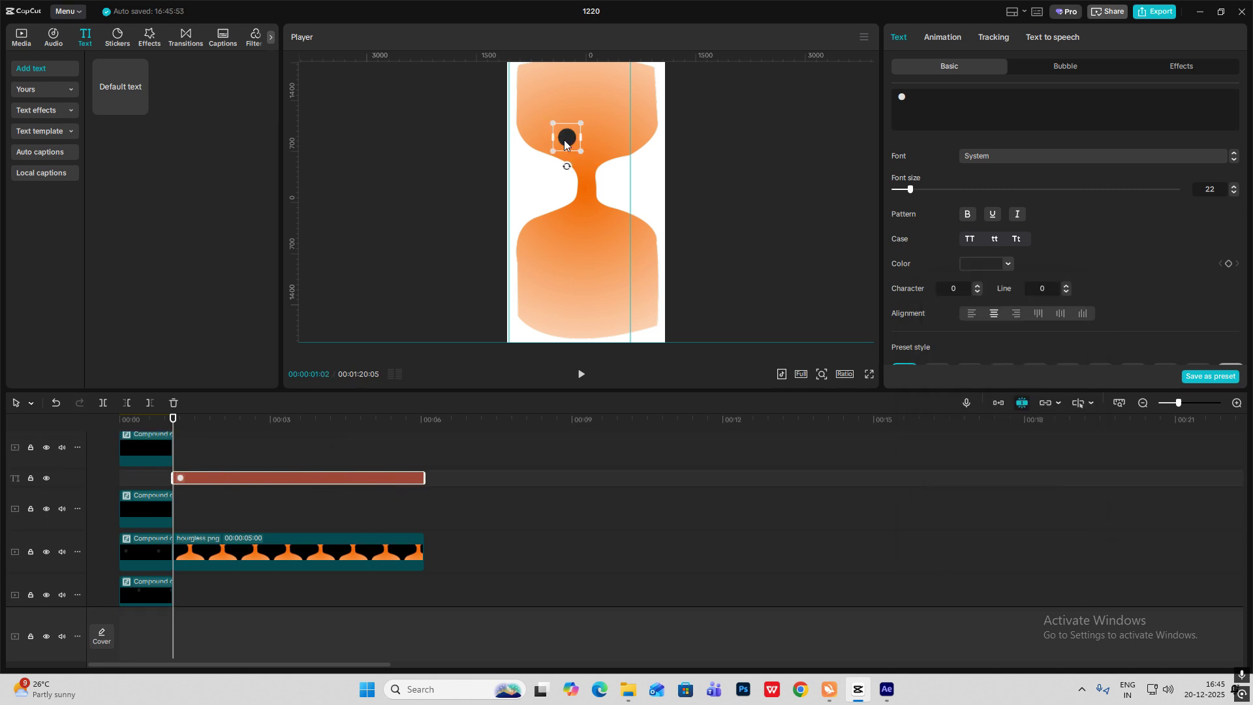
{"action": "left_click_drag", "start_coordinate": [566, 139], "coordinate": [541, 146]}
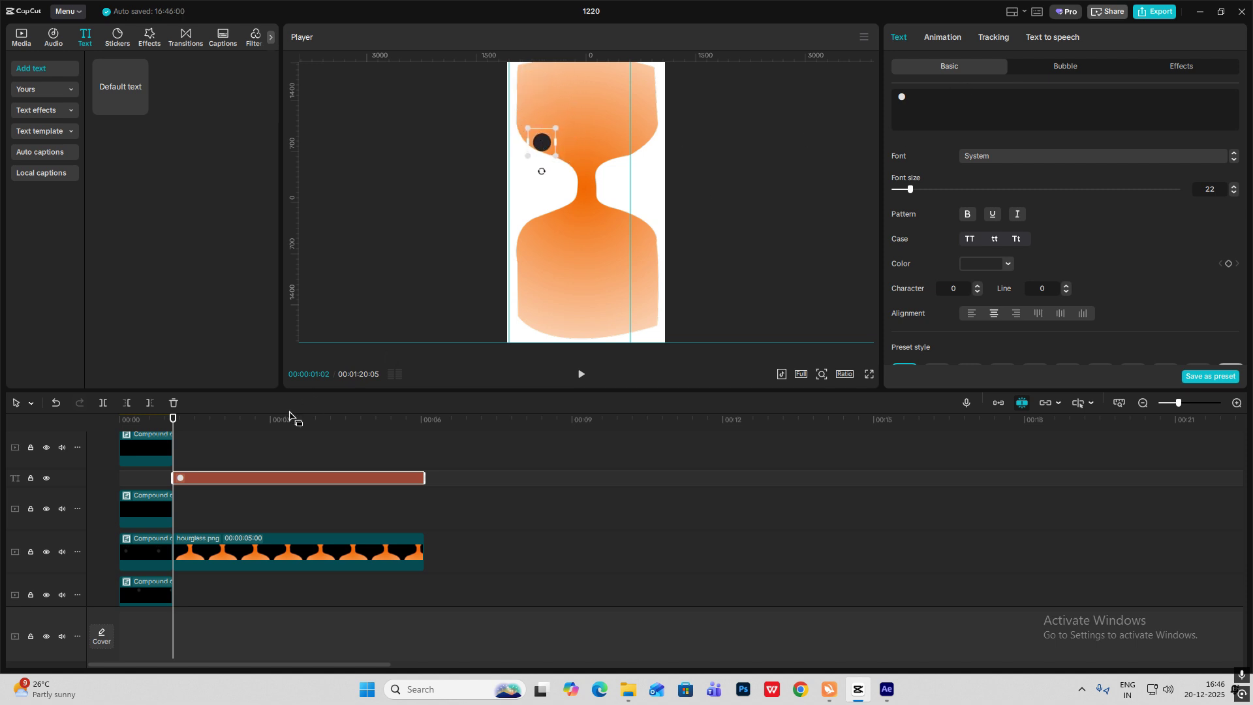
Keyframe the dot's transform so it starts above the frame at 00:00:01:02 and reaches its resting place at 00:00:01:22.
{"action": "scroll", "coordinate": [1201, 175], "scroll_direction": "down", "scroll_amount": 5}
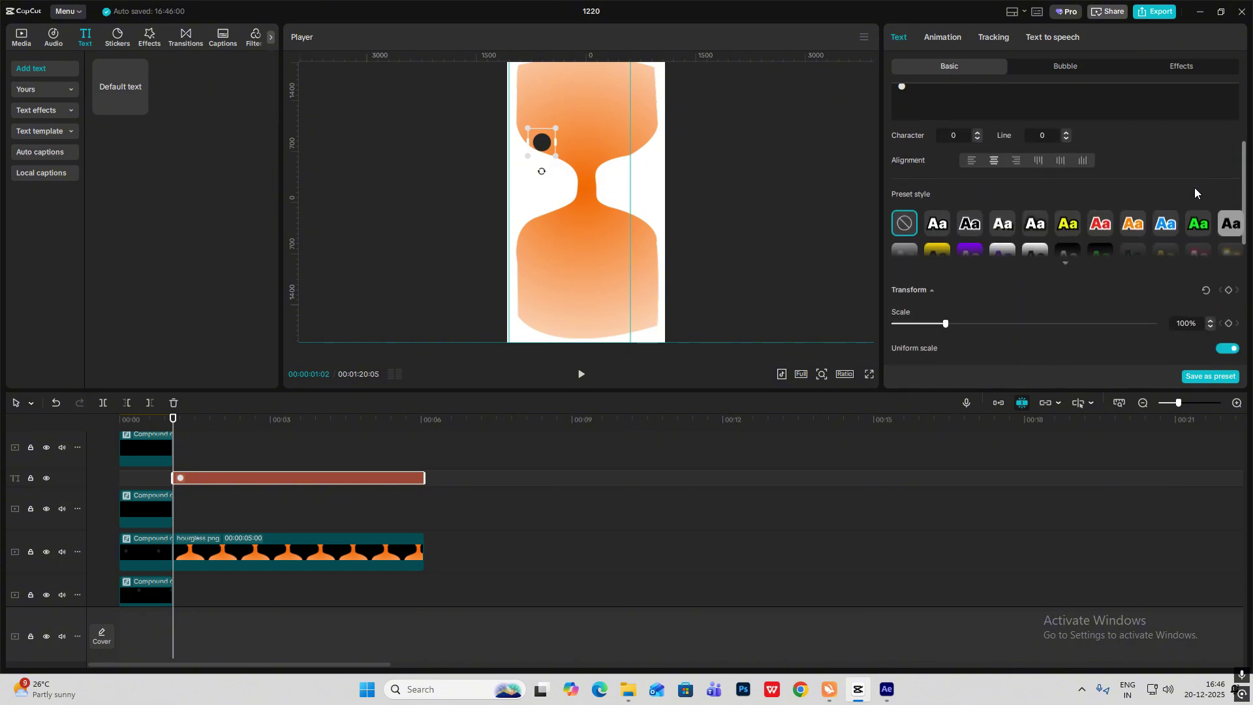
{"action": "left_click", "coordinate": [1228, 237]}
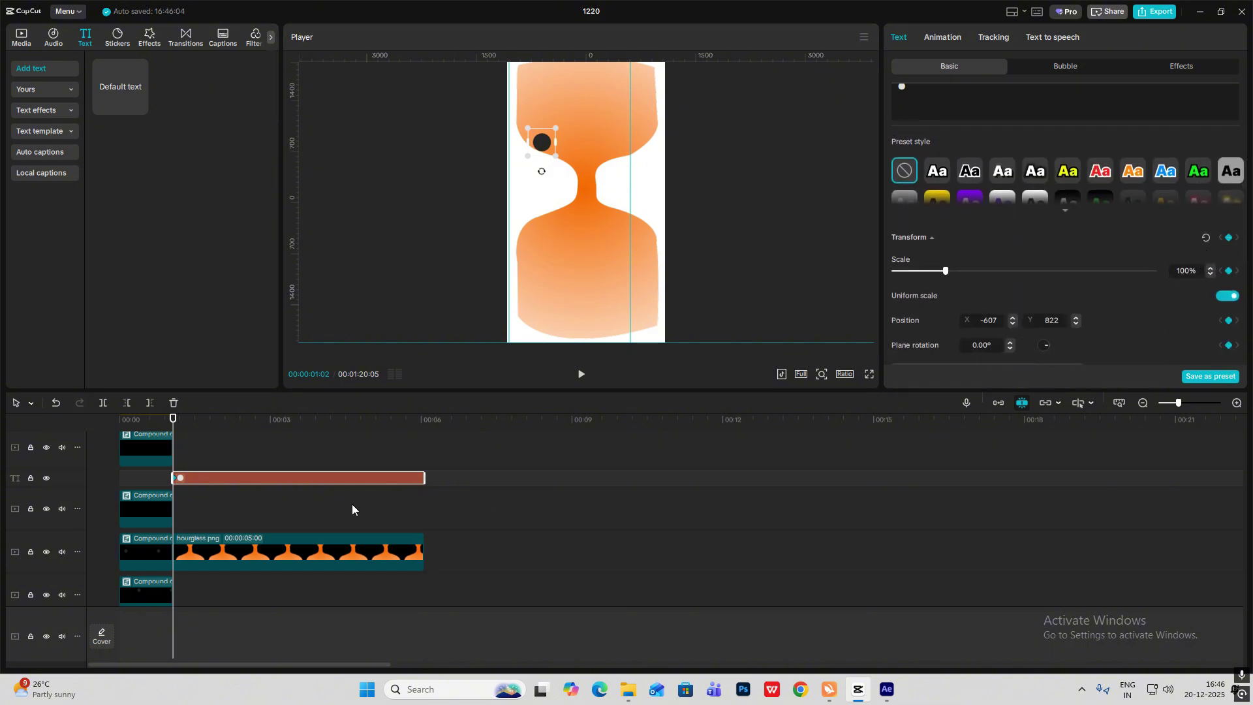
{"action": "mouse_move", "coordinate": [176, 423]}
{"action": "left_mouse_down"}
{"action": "mouse_move", "coordinate": [208, 421]}
{"action": "mouse_move", "coordinate": [173, 445]}
{"action": "left_mouse_up"}
{"action": "left_click_drag", "start_coordinate": [545, 150], "coordinate": [545, 60]}
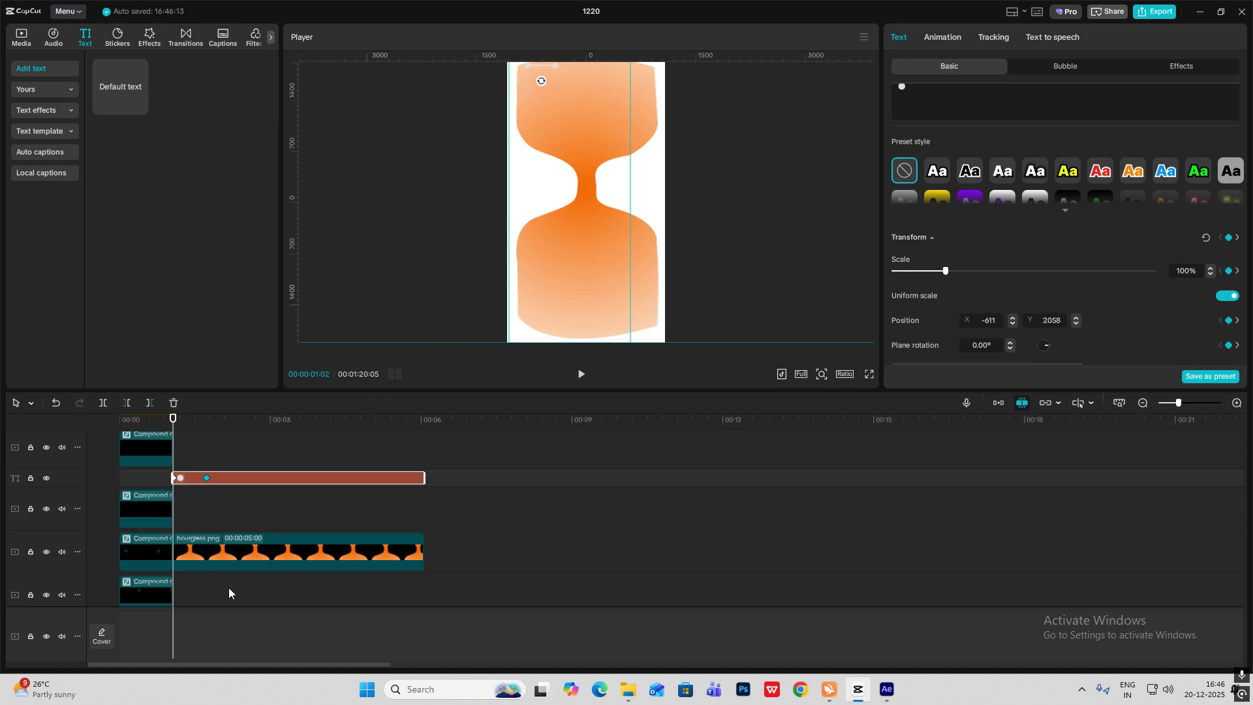
Apply the Cubic In preset curve to the dot's Y position keyframes.
{"action": "key", "text": "alt+k"}
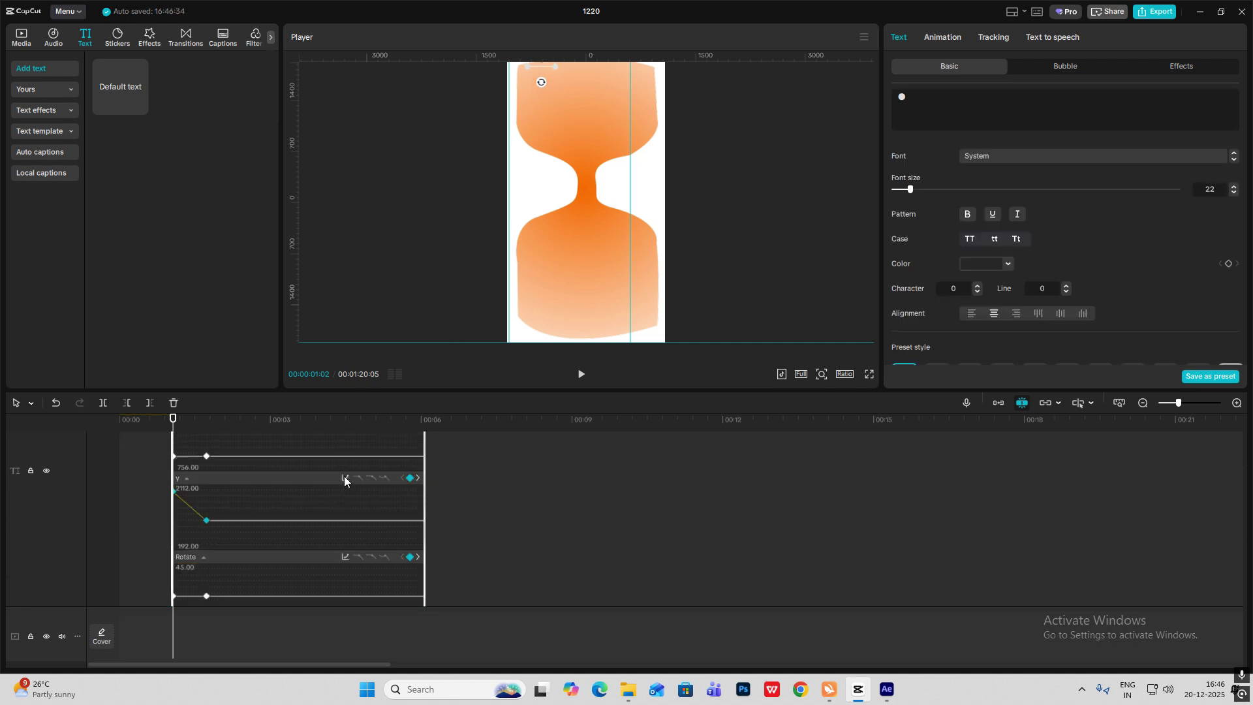
{"action": "left_click", "coordinate": [344, 478]}
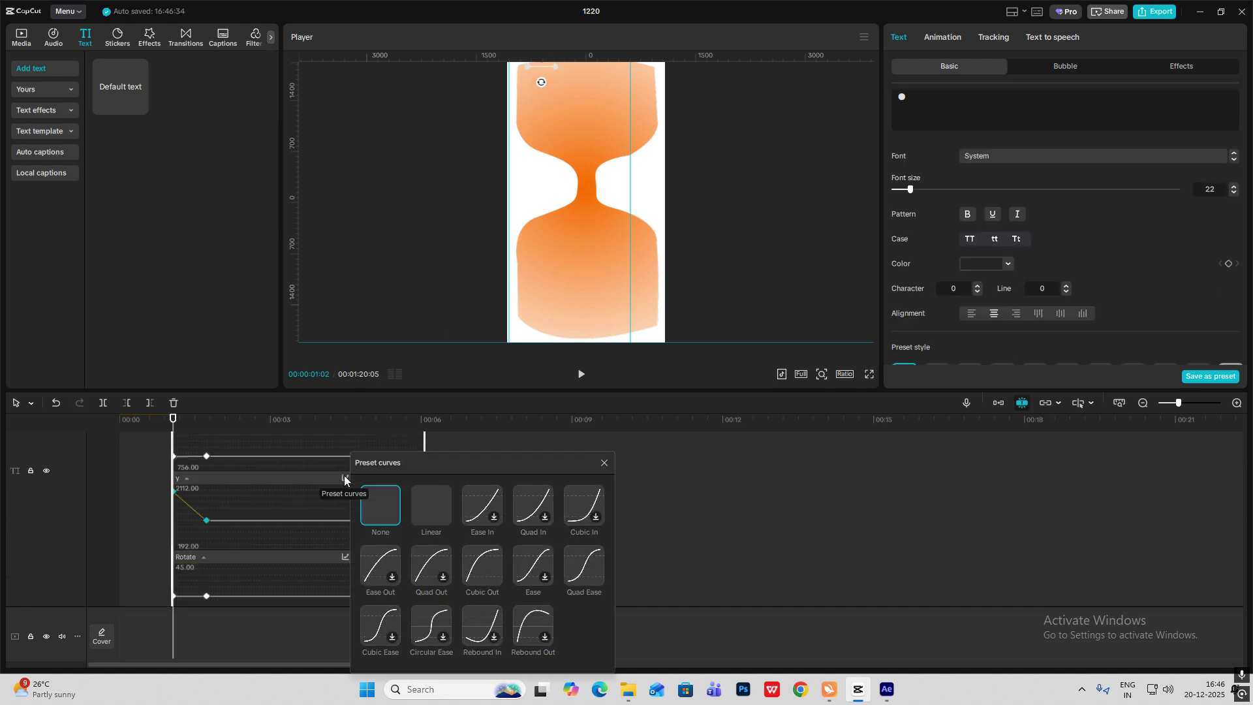
{"action": "left_click", "coordinate": [580, 509]}
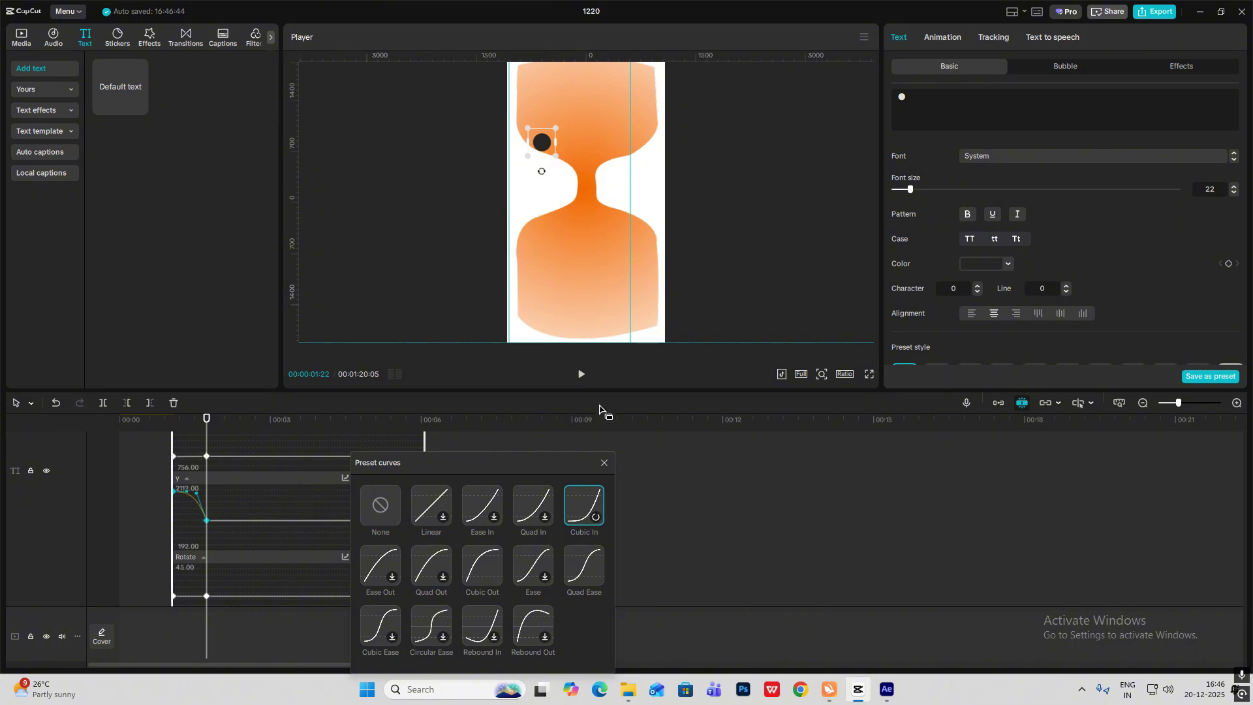
{"action": "left_click", "coordinate": [604, 464]}
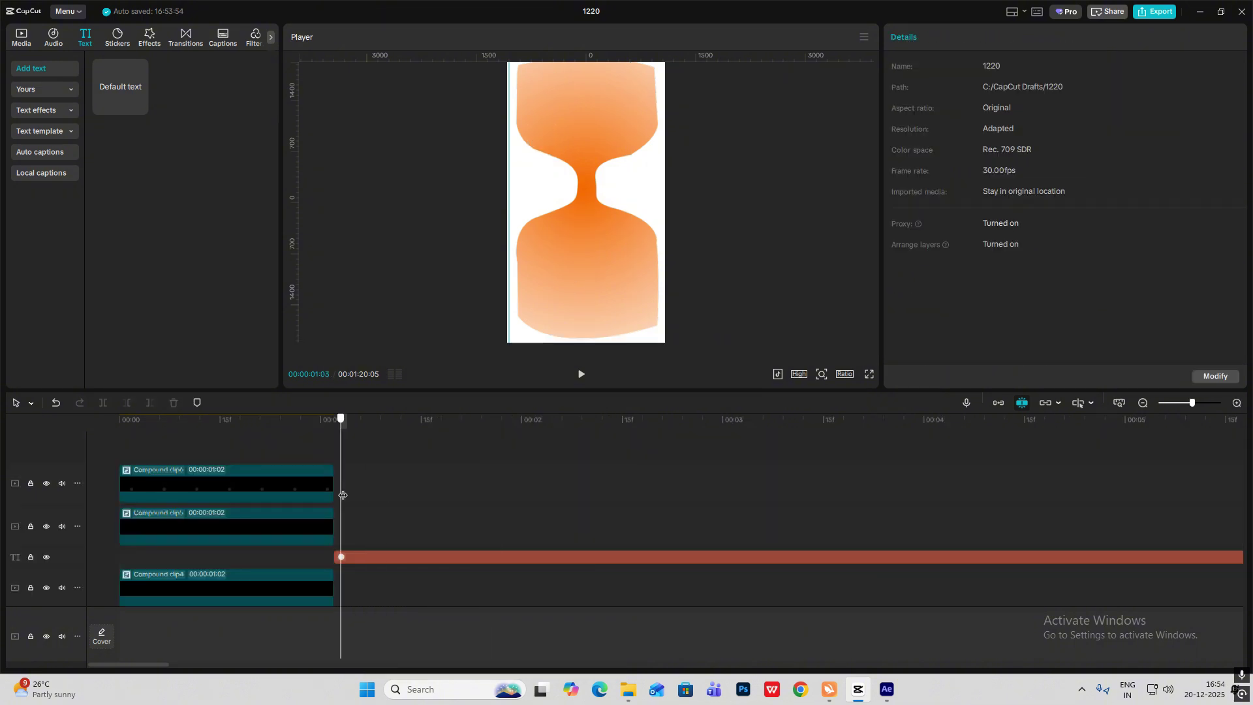
Duplicate the animated dot clip onto a new track and place the copy's resting position beside the first dot at 00:00:01:22.
{"action": "left_click_drag", "start_coordinate": [339, 551], "coordinate": [361, 550]}
{"action": "left_click", "coordinate": [364, 551]}
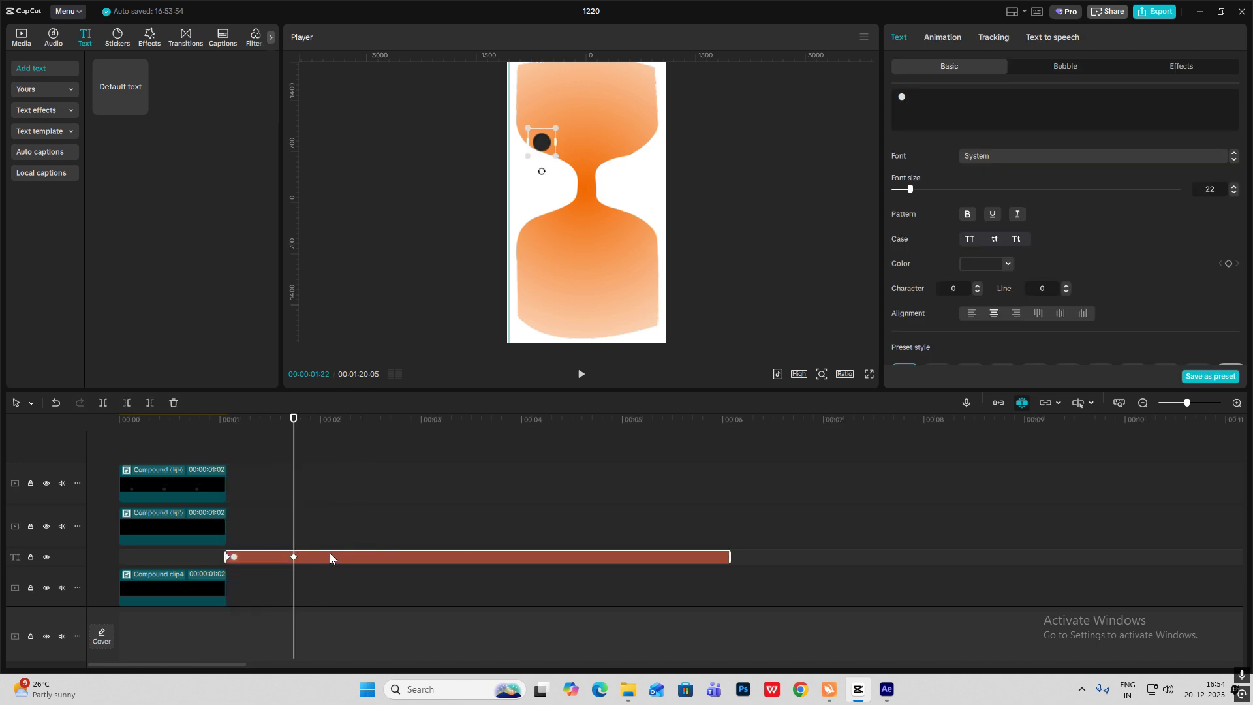
{"action": "left_click_drag", "start_coordinate": [330, 553], "coordinate": [295, 504], "text": "alt"}
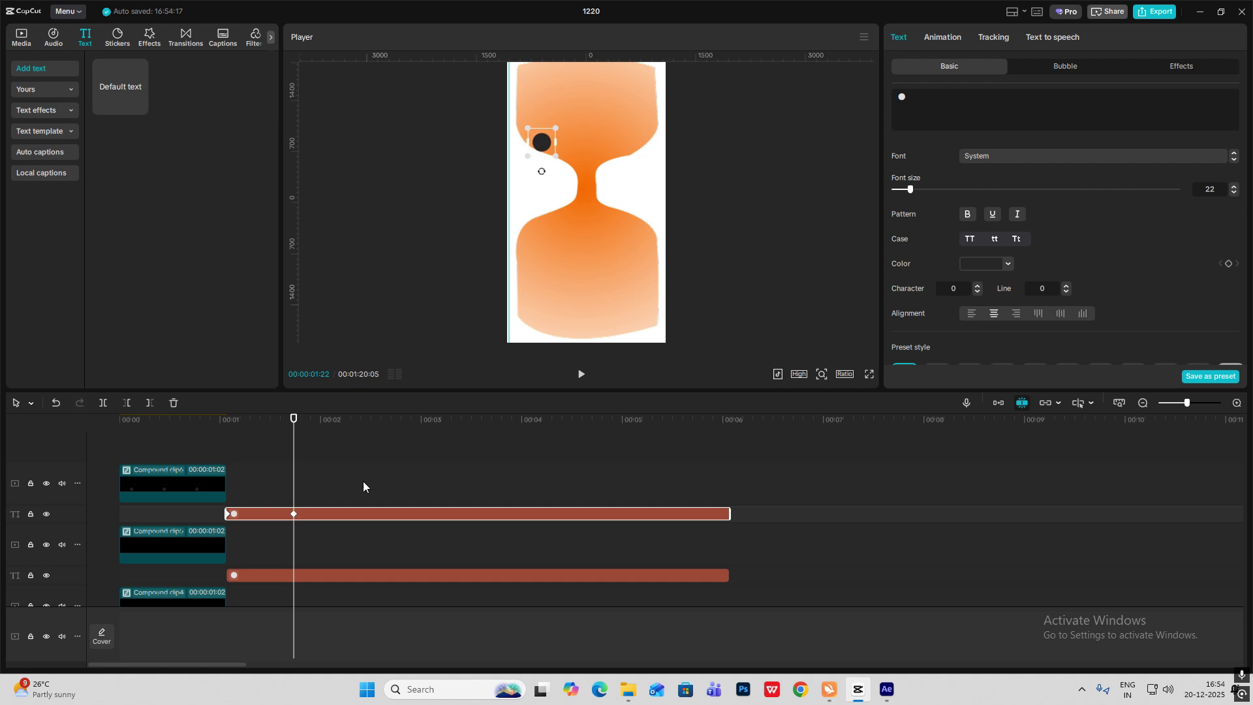
{"action": "left_click_drag", "start_coordinate": [546, 149], "coordinate": [558, 155]}
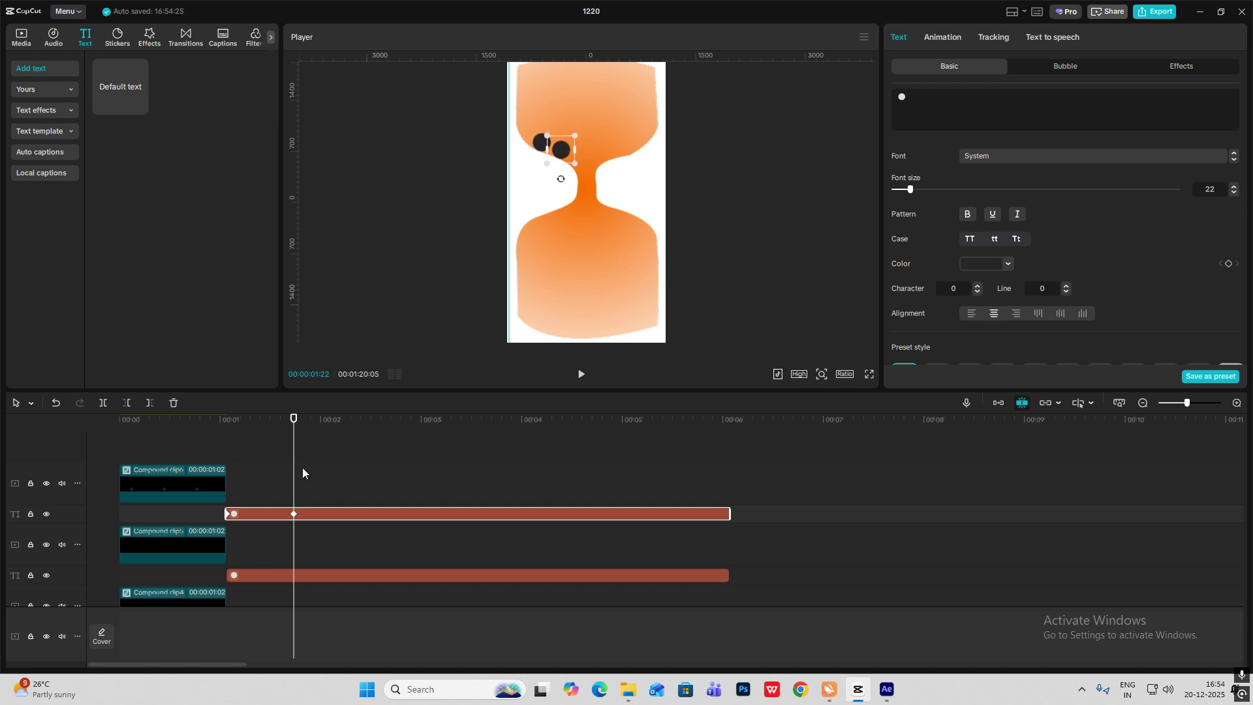
At 00:00:01:02, zoom the preview out and shift the copied dot above the frame over its landing spot.
{"action": "left_click_drag", "start_coordinate": [294, 468], "coordinate": [227, 471]}
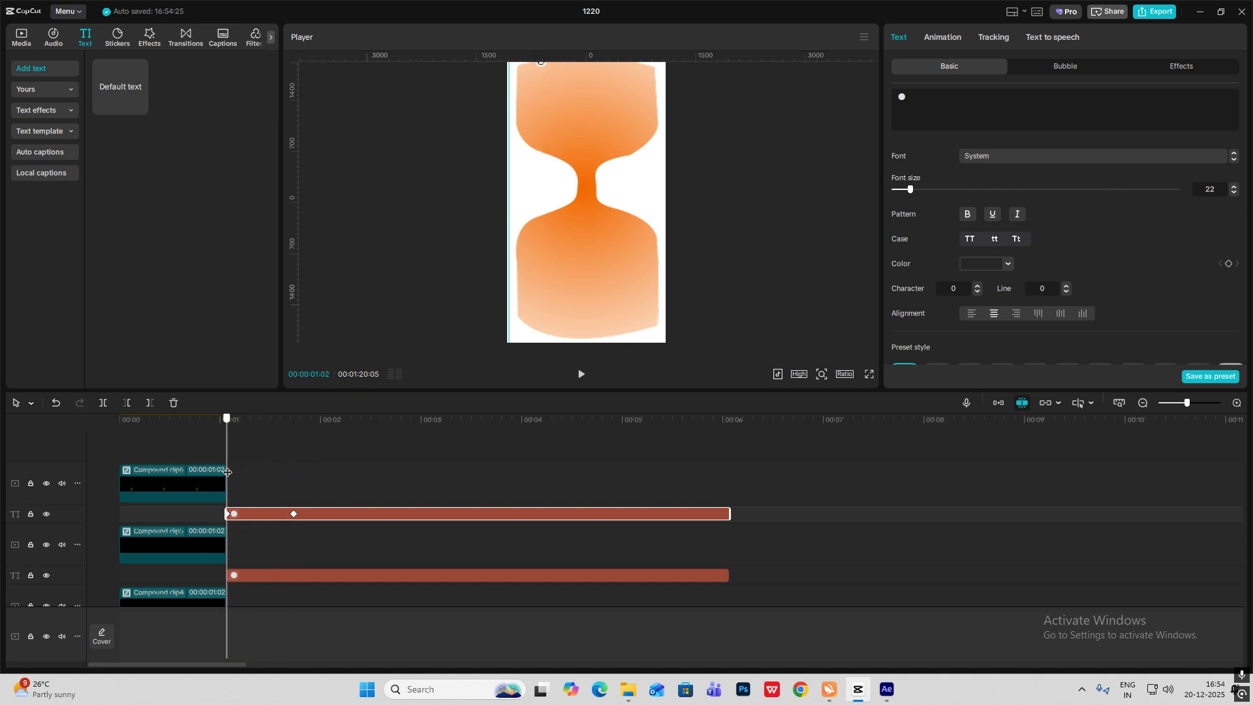
{"action": "left_click", "coordinate": [821, 374]}
{"action": "left_click_drag", "start_coordinate": [799, 396], "coordinate": [779, 395]}
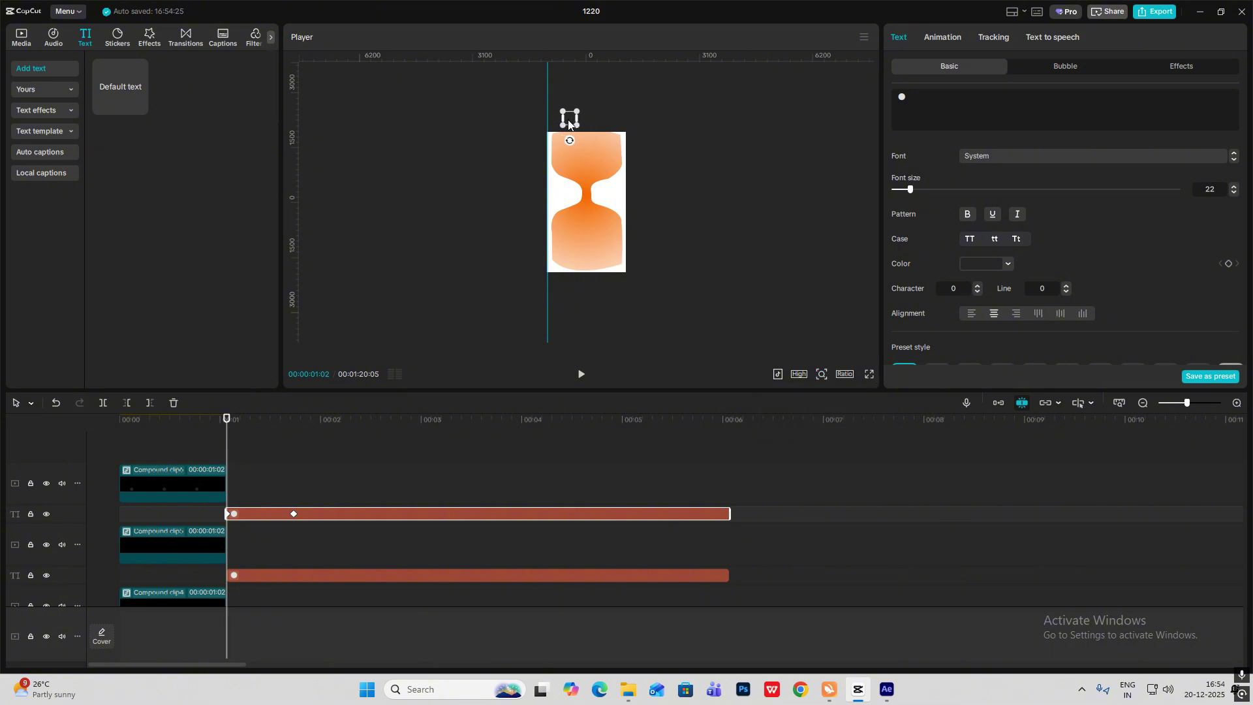
{"action": "left_click_drag", "start_coordinate": [563, 122], "coordinate": [571, 124]}
Make six more copies of the falling dot, landing along both slopes of the upper bulb at 00:00:01:22 from above the frame at 00:00:01:02.
{"action": "left_click_drag", "start_coordinate": [229, 447], "coordinate": [320, 504]}
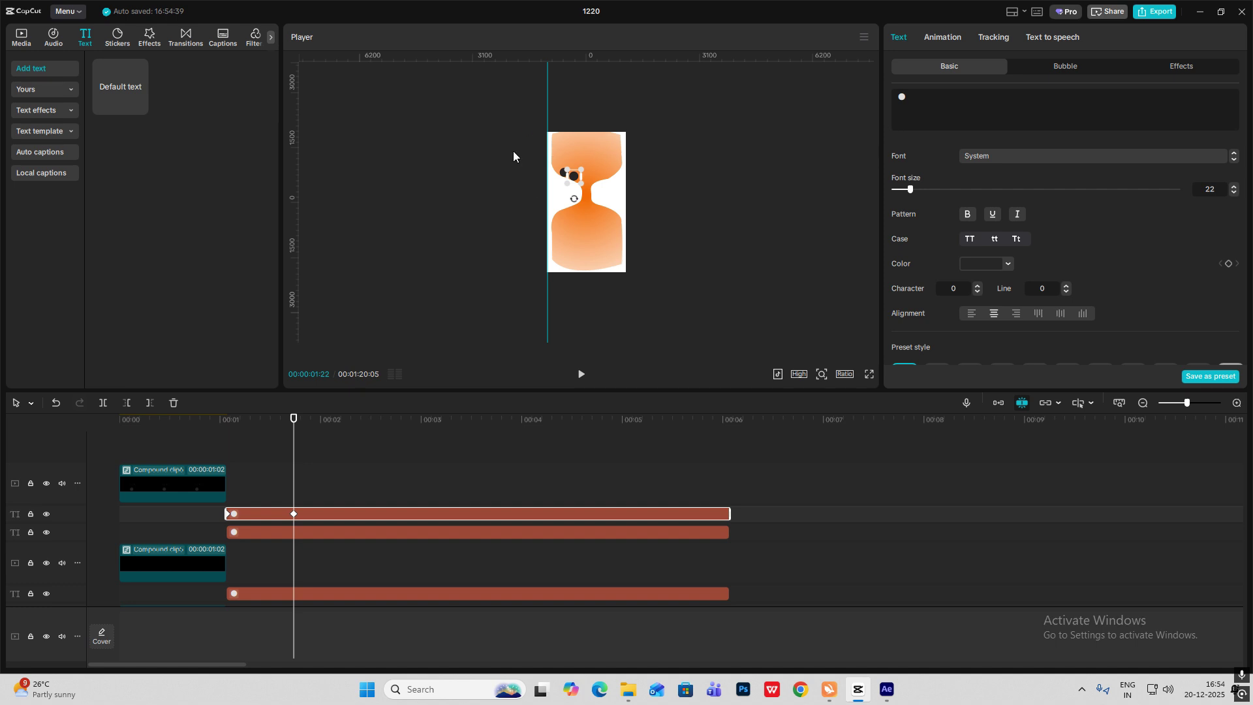
{"action": "left_click_drag", "start_coordinate": [573, 182], "coordinate": [626, 152]}
{"action": "key", "text": "ctrl+v"}
{"action": "left_click", "coordinate": [821, 374]}
{"action": "left_click", "coordinate": [804, 398]}
{"action": "key", "text": "ctrl+v"}
{"action": "left_click", "coordinate": [293, 419]}
{"action": "left_click", "coordinate": [821, 373]}
{"action": "left_click", "coordinate": [227, 419]}
{"action": "key", "text": "ctrl+v"}
{"action": "left_click", "coordinate": [293, 419]}
{"action": "left_click", "coordinate": [227, 419]}
{"action": "key", "text": "ctrl+v"}
{"action": "left_click", "coordinate": [293, 419]}
{"action": "left_click", "coordinate": [228, 419]}
{"action": "key", "text": "ctrl+v"}
{"action": "left_click_drag", "start_coordinate": [227, 479], "coordinate": [293, 478]}
{"action": "left_click_drag", "start_coordinate": [626, 152], "coordinate": [605, 151]}
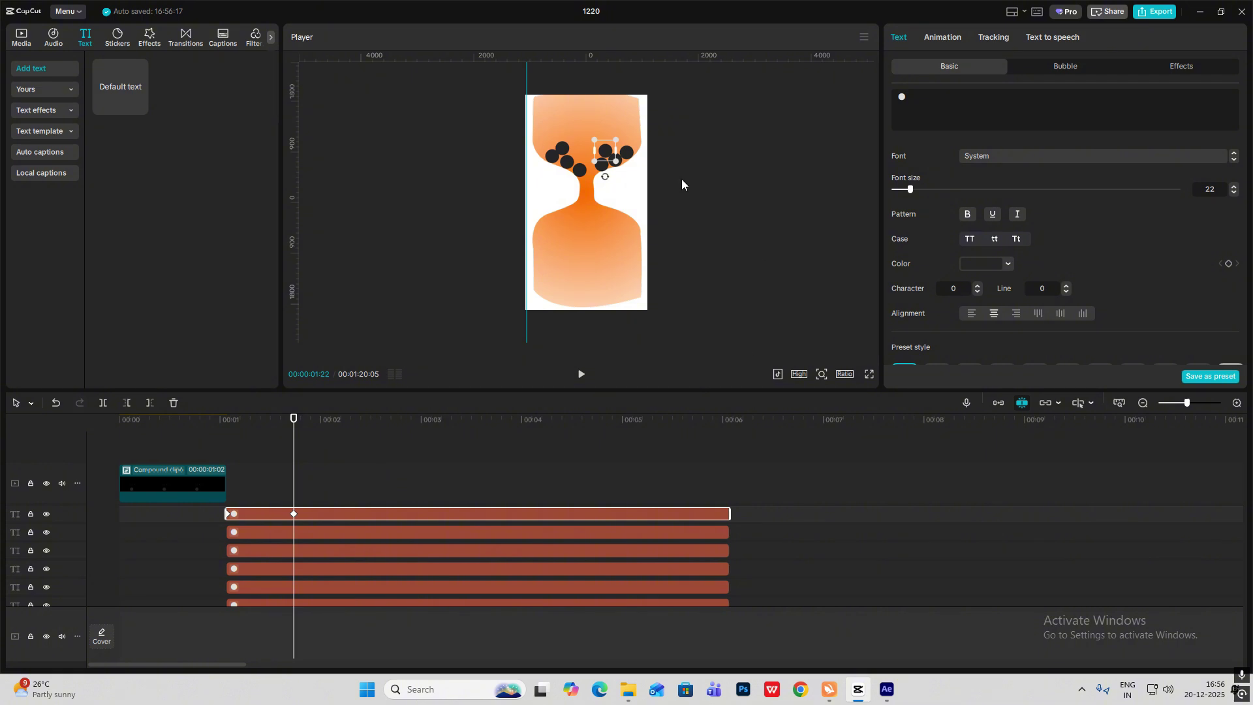
Play the section from about 00:00:01:02 to check the dots falling into the hourglass.
{"action": "left_click", "coordinate": [276, 480]}
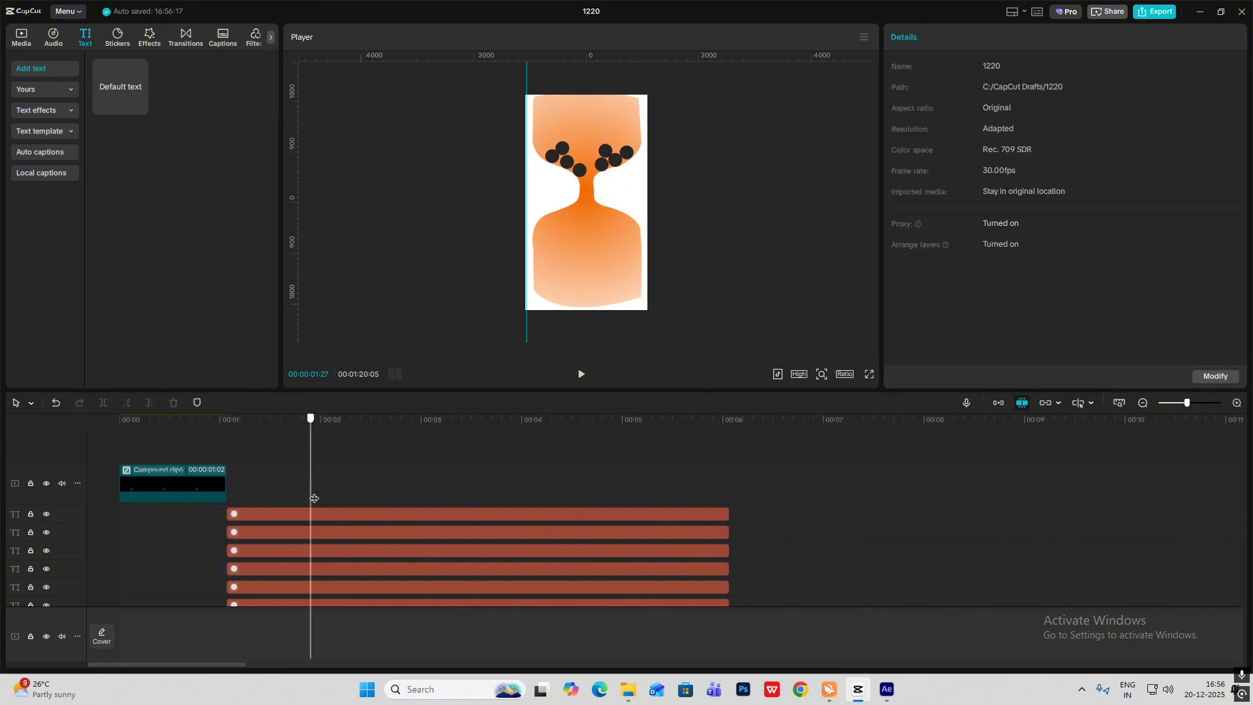
{"action": "key", "text": "space"}
{"action": "key", "text": "space"}
Stagger the dot clips from 00:00:01:02 so each starts two frames after the one below, and play the result.
{"action": "left_click", "coordinate": [236, 481]}
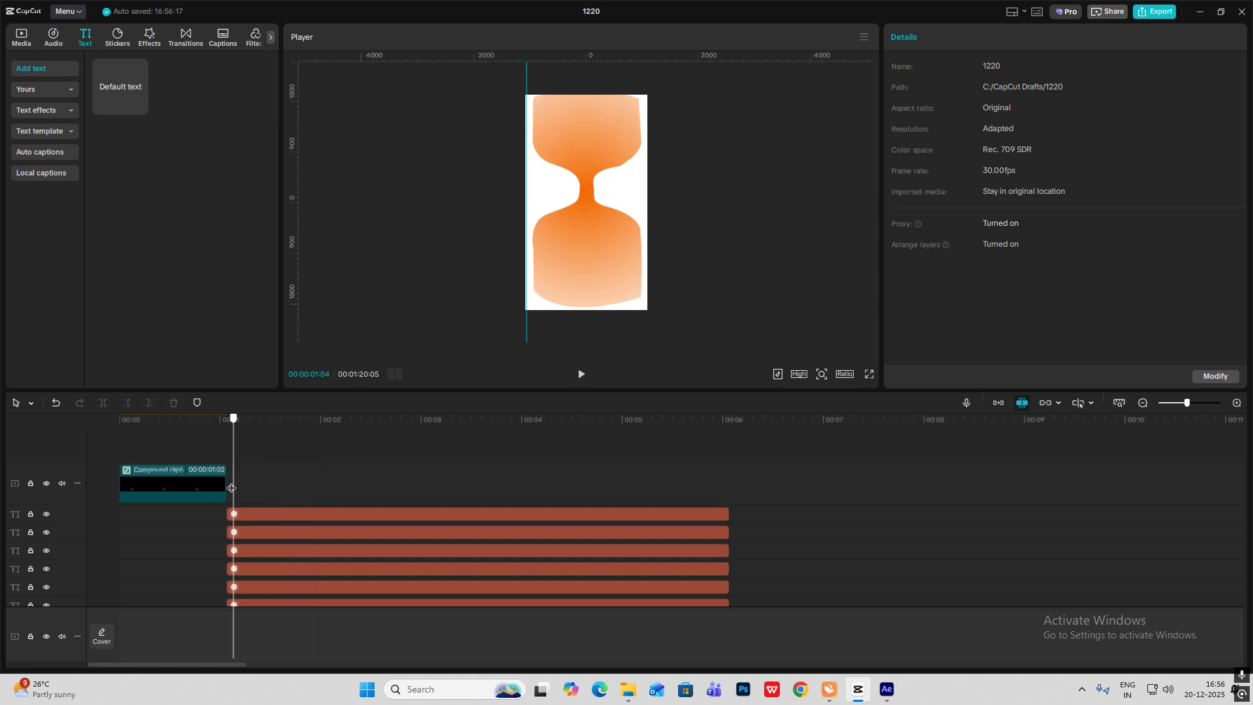
{"action": "scroll", "coordinate": [327, 522], "scroll_direction": "down", "scroll_amount": 2}
{"action": "left_click", "coordinate": [1237, 402]}
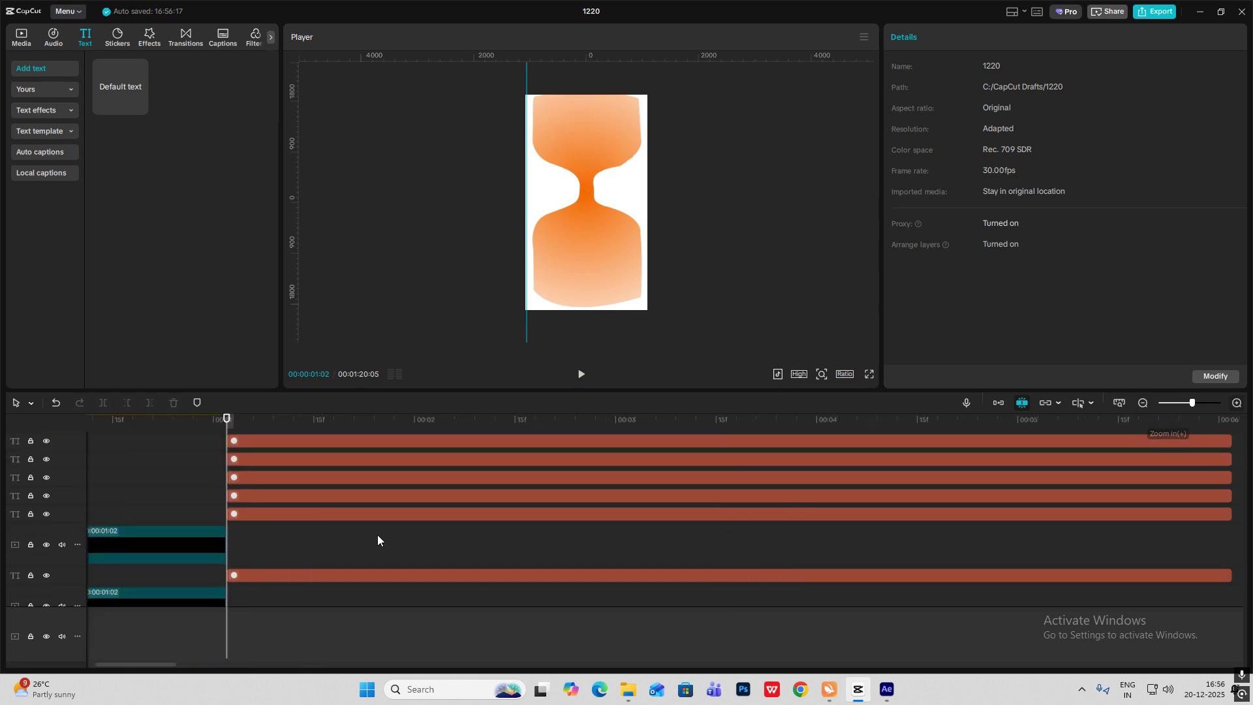
{"action": "left_click", "coordinate": [262, 494]}
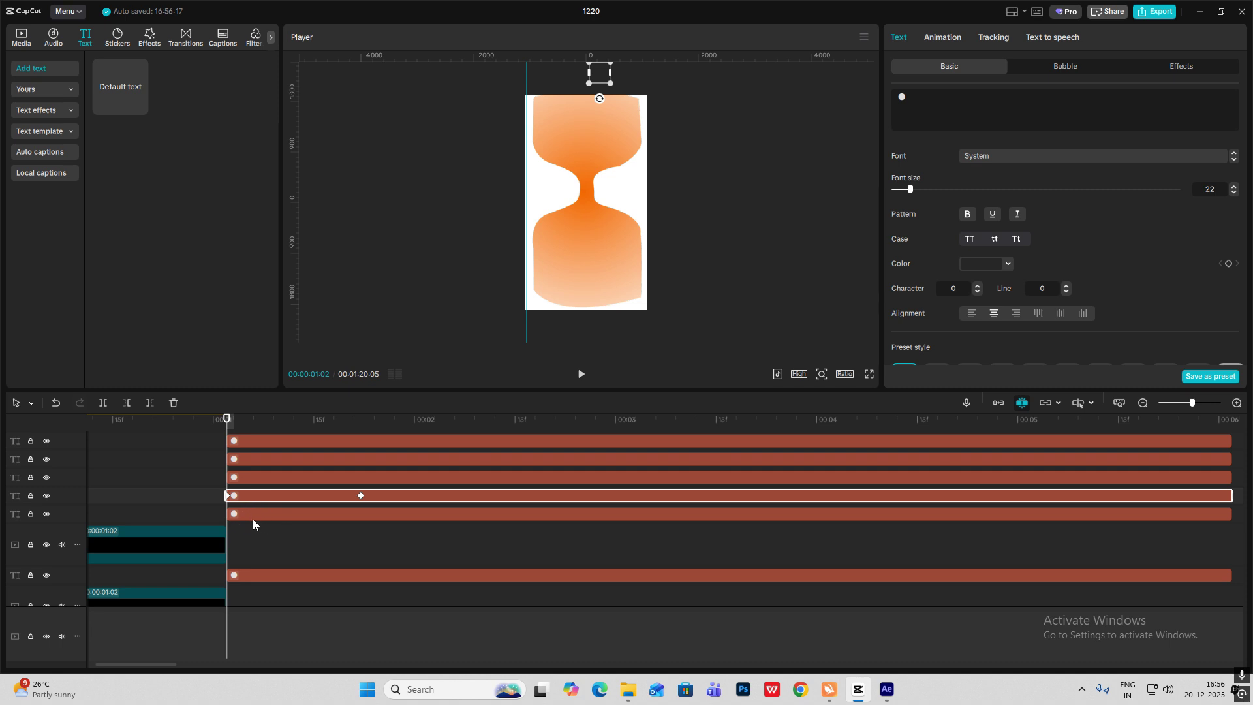
{"action": "left_click_drag", "start_coordinate": [260, 497], "coordinate": [377, 516]}
{"action": "key", "text": "space"}
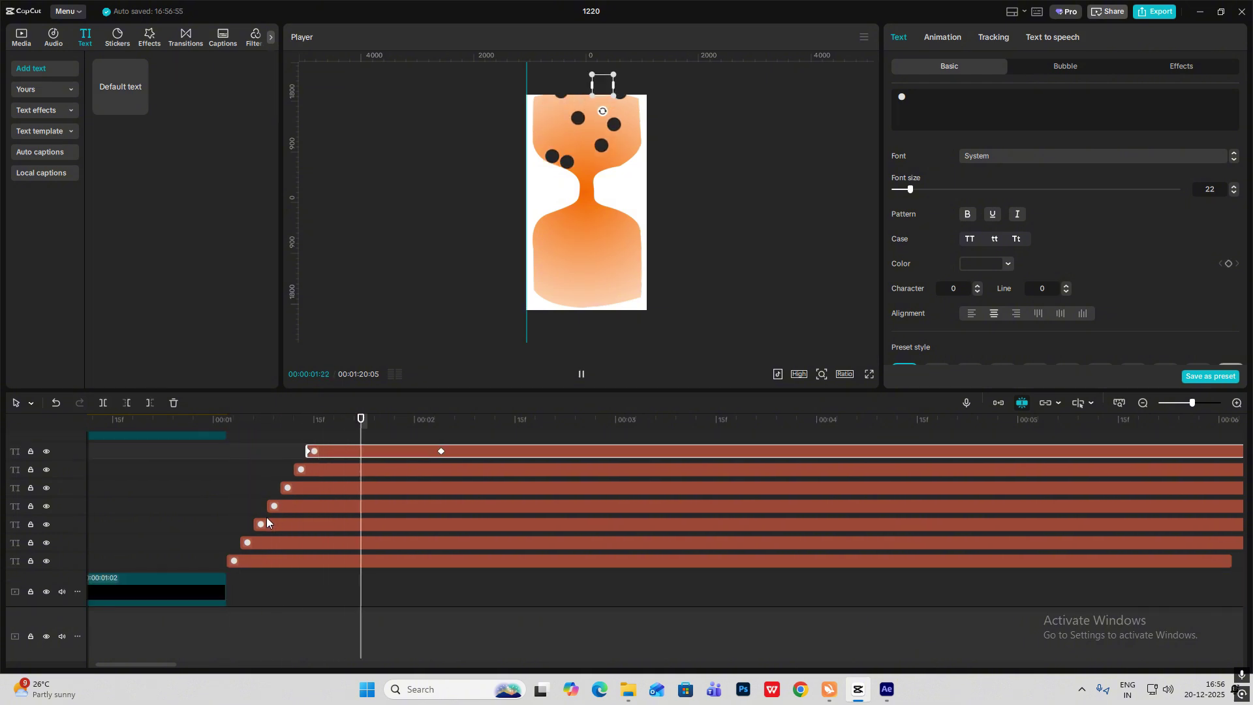
{"action": "left_click", "coordinate": [429, 531]}
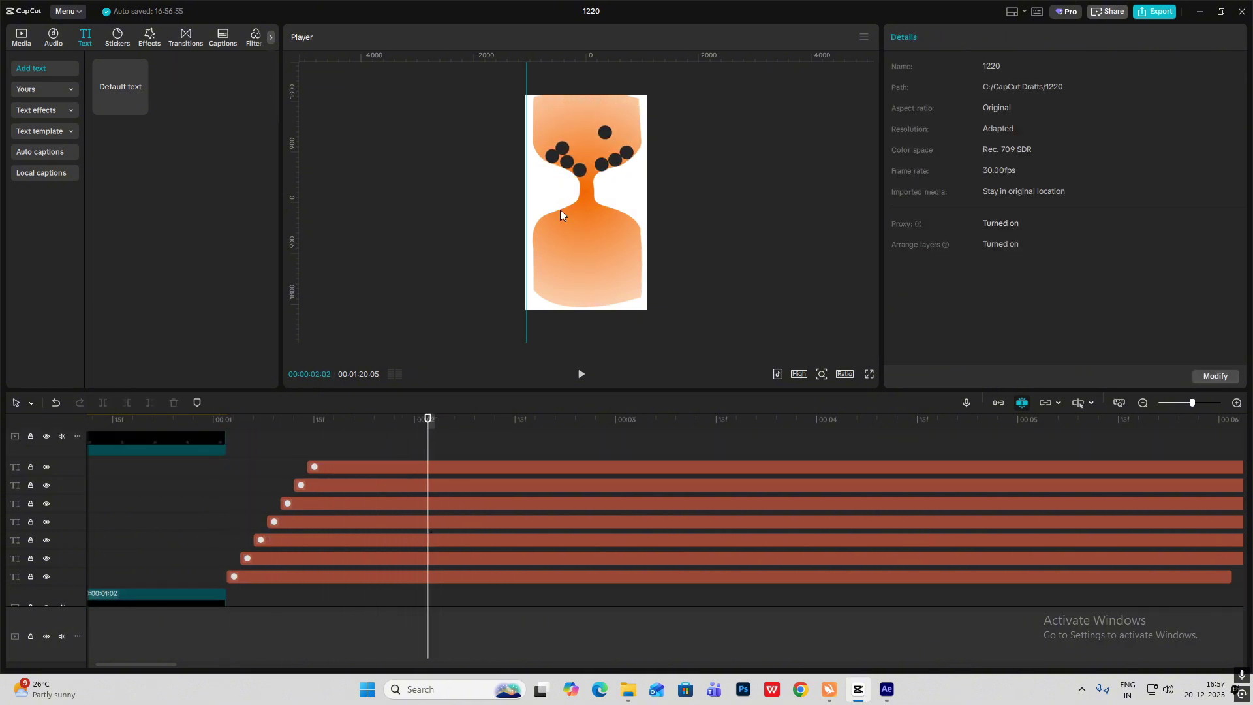
Combine the visible staggered dot clips into a compound clip, leaving out the dot nearest the hourglass neck.
{"action": "left_click", "coordinate": [578, 171]}
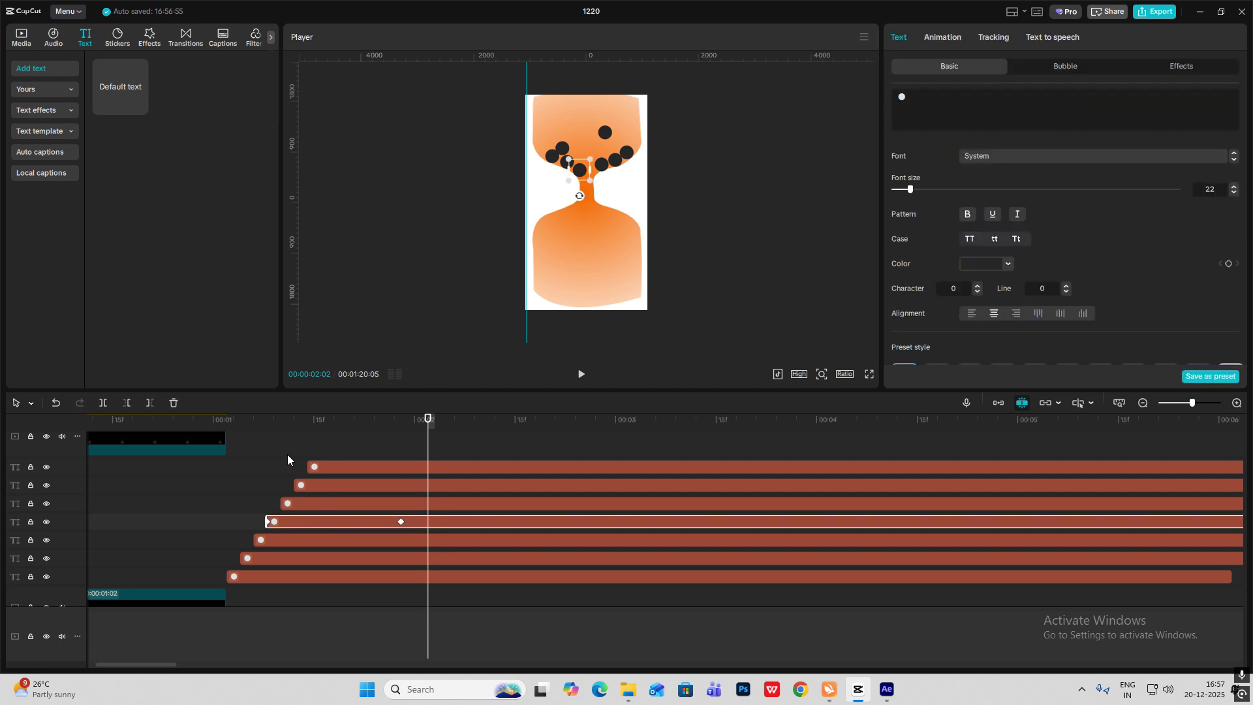
{"action": "left_click_drag", "start_coordinate": [287, 454], "coordinate": [361, 507]}
{"action": "left_click_drag", "start_coordinate": [209, 543], "coordinate": [315, 582]}
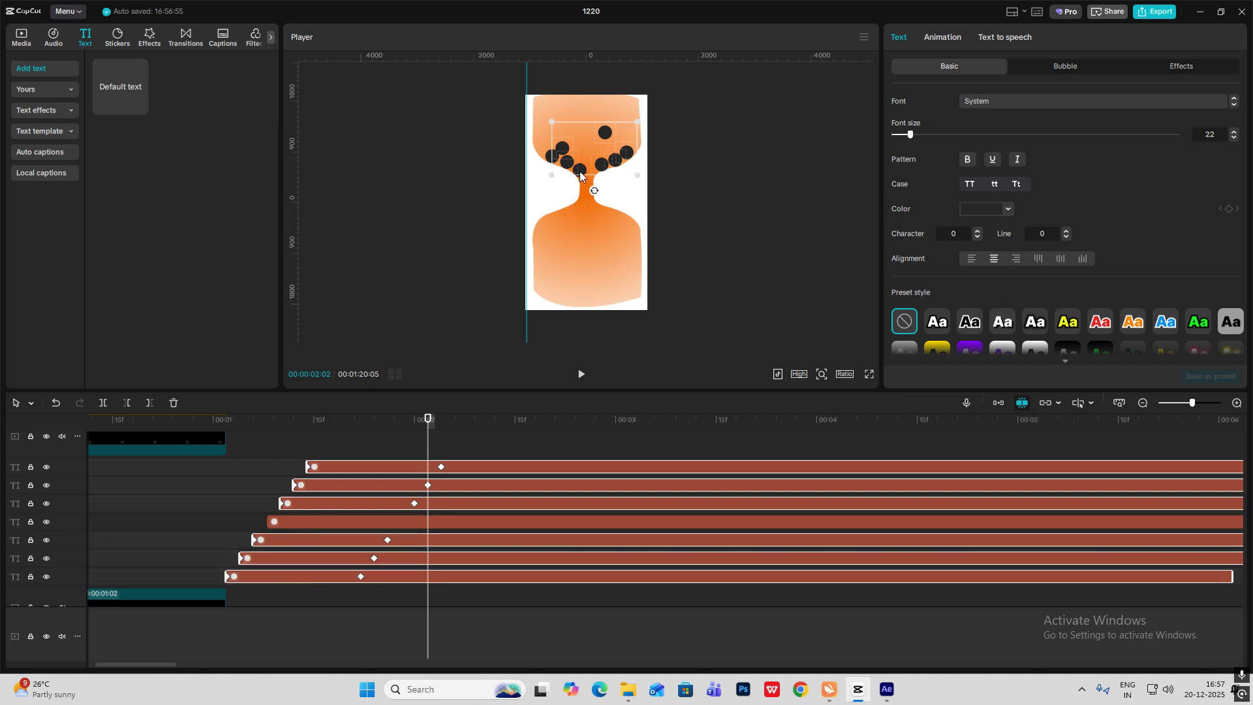
{"action": "key", "text": "alt+g"}
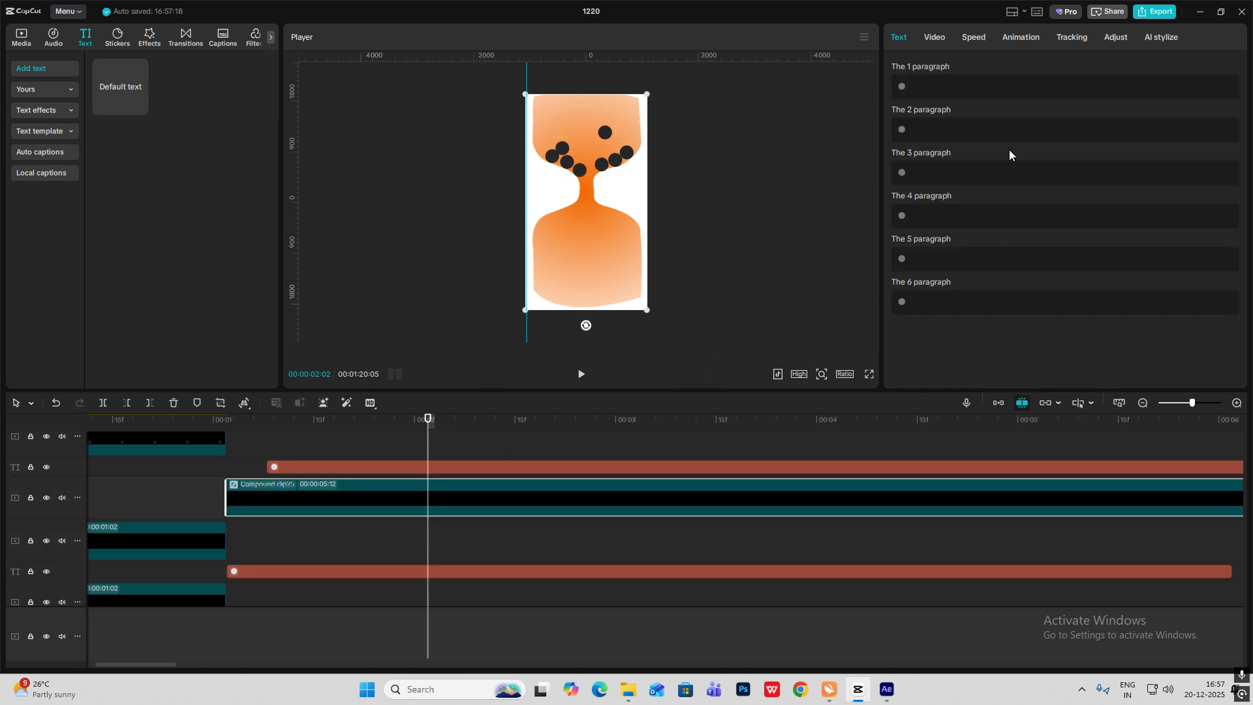
Apply motion blur to the compound clip of falling dots and play the section from about 00:00:01:02.
{"action": "left_click", "coordinate": [935, 37]}
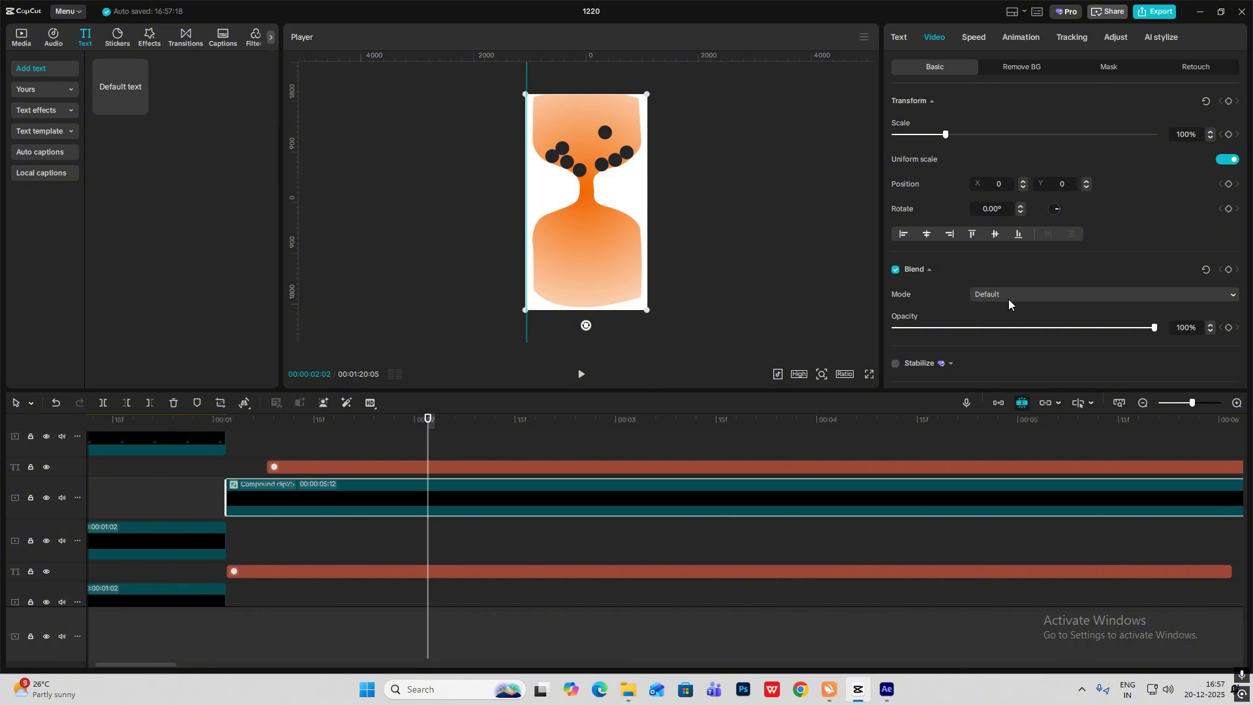
{"action": "scroll", "coordinate": [1012, 296], "scroll_direction": "down", "scroll_amount": 10}
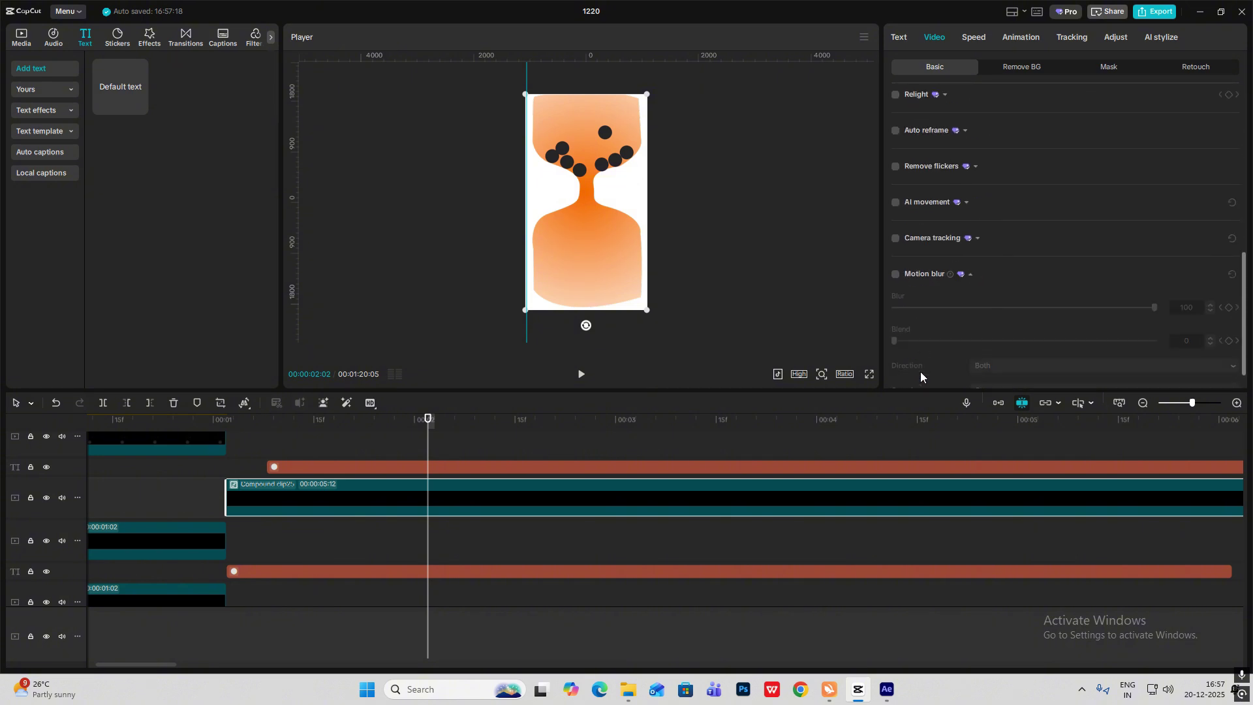
{"action": "left_click", "coordinate": [894, 258]}
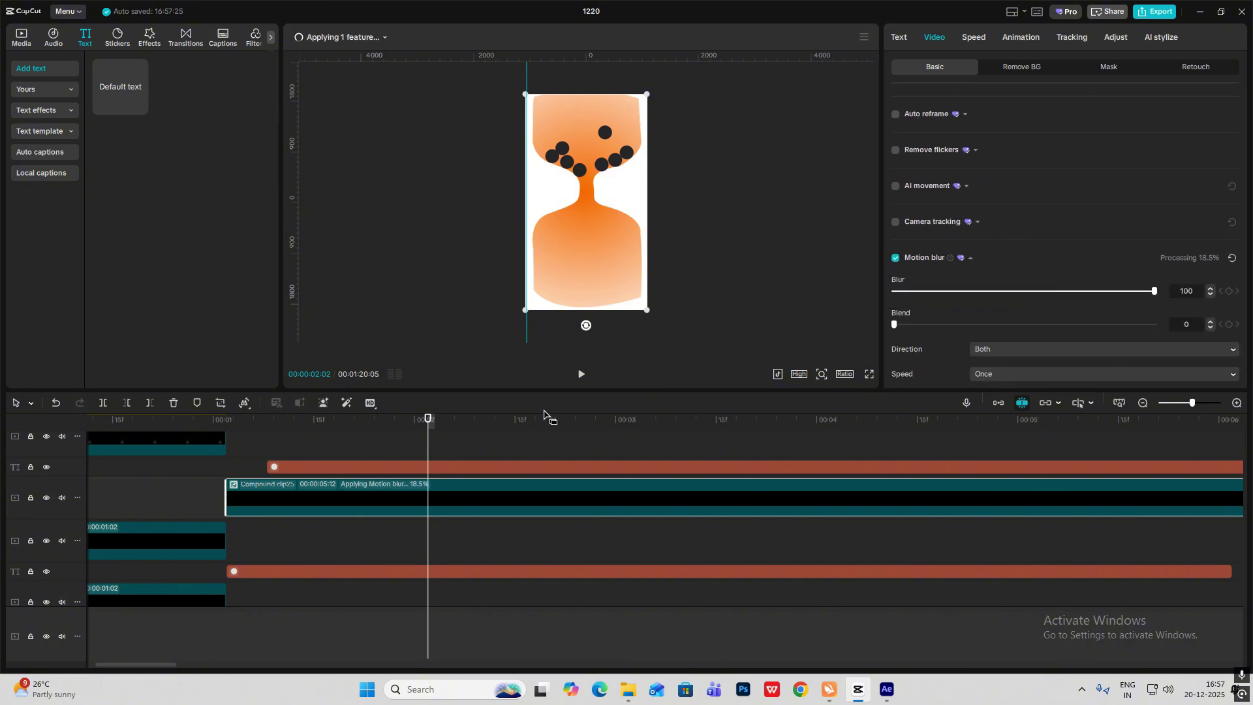
{"action": "left_click", "coordinate": [237, 455]}
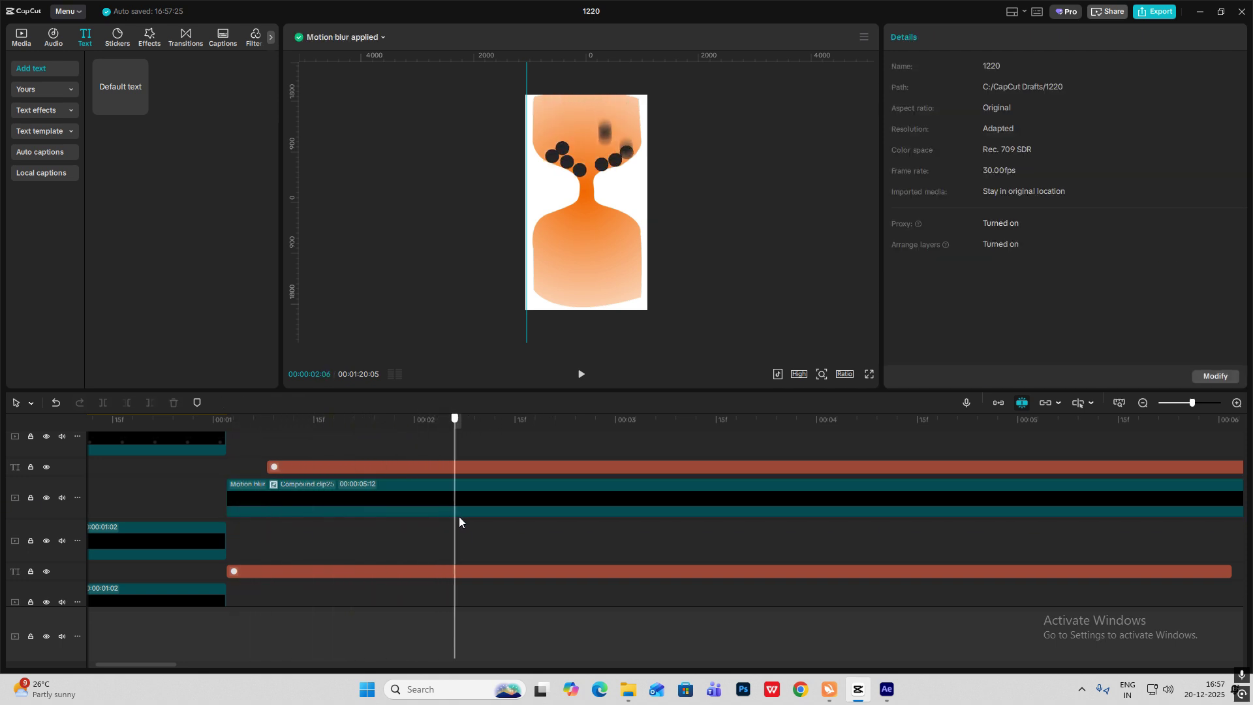
{"action": "left_click_drag", "start_coordinate": [460, 522], "coordinate": [227, 495]}
{"action": "key", "text": "space"}
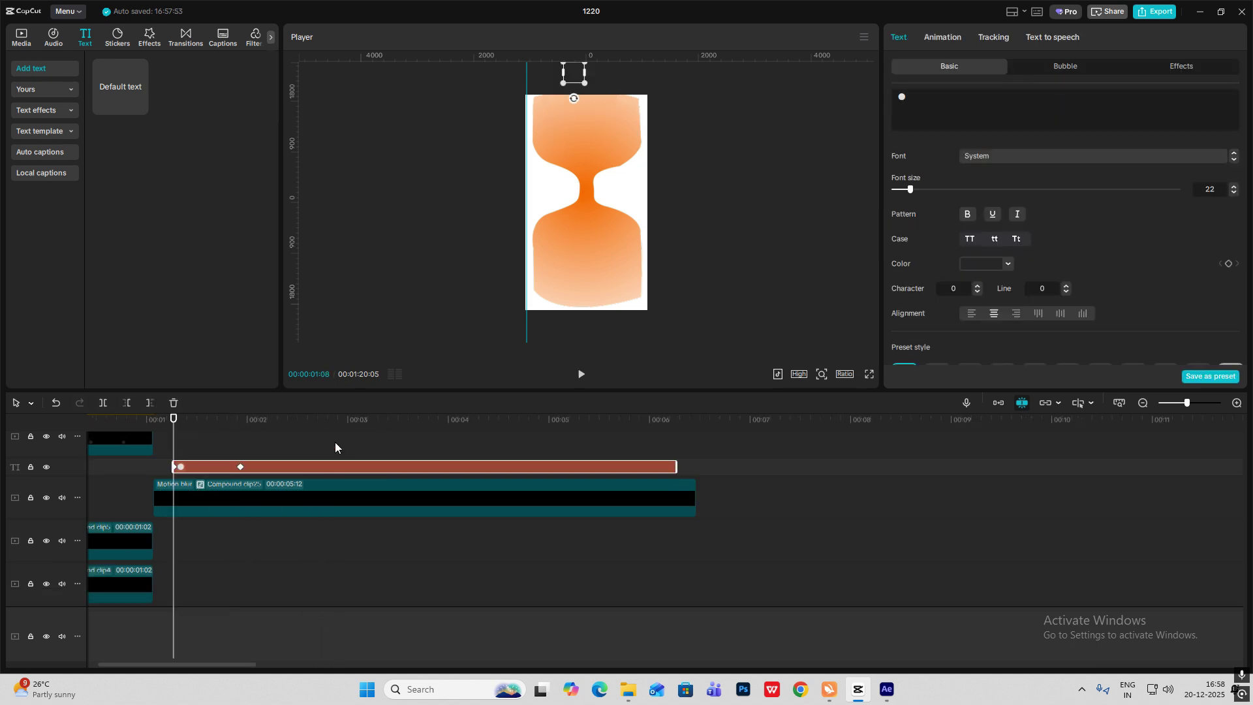
Turn the remaining dot clip at 00:00:01:08 into its own compound clip and apply motion blur to it.
{"action": "key", "text": "alt+g"}
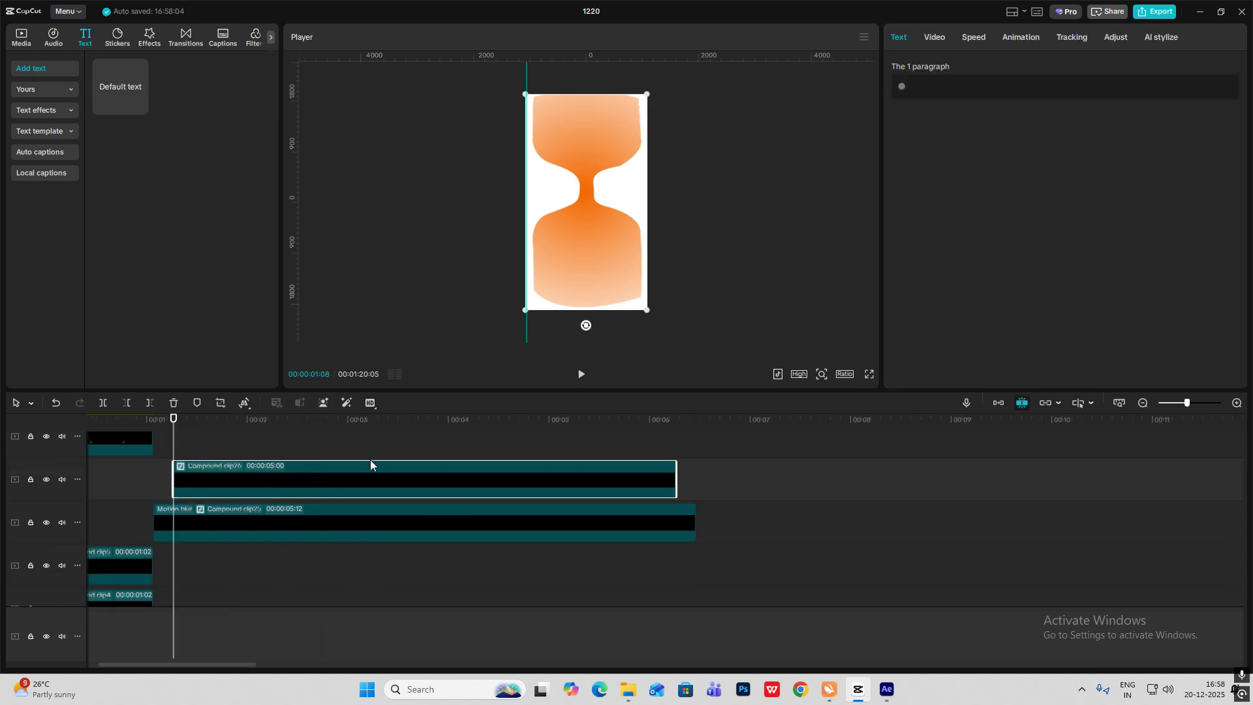
{"action": "left_click", "coordinate": [944, 37]}
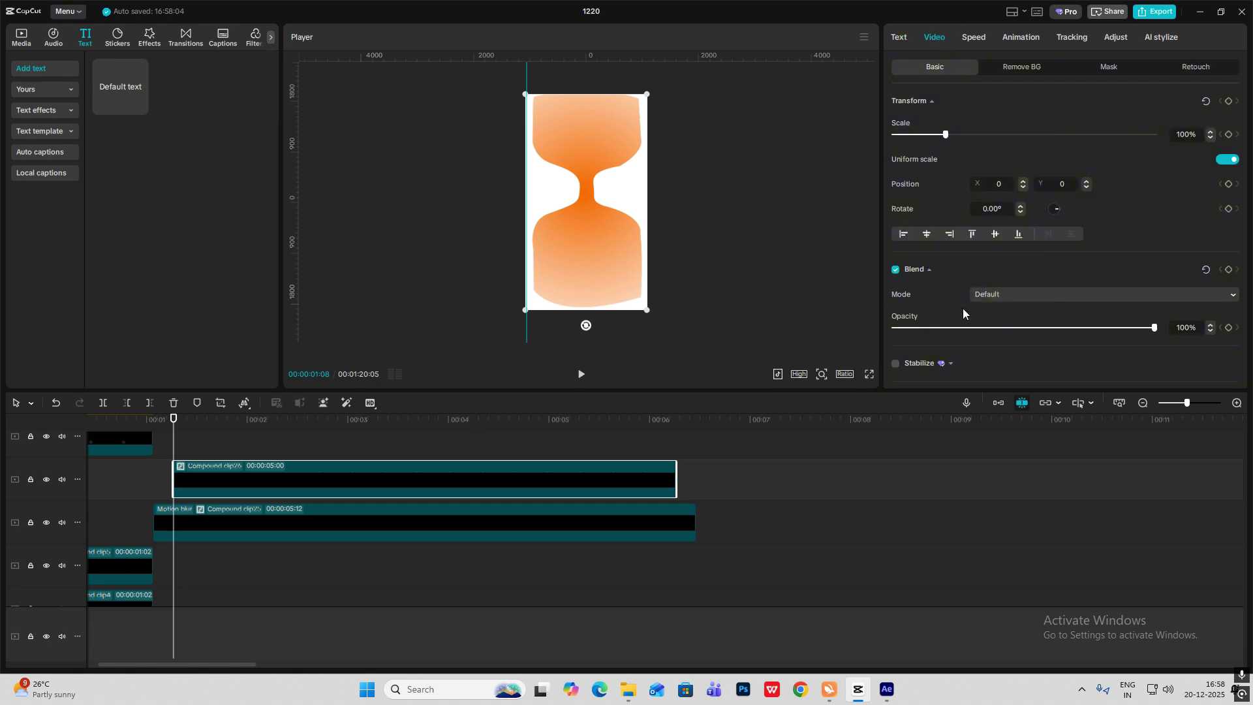
{"action": "scroll", "coordinate": [961, 313], "scroll_direction": "down", "scroll_amount": 6}
{"action": "scroll", "coordinate": [963, 331], "scroll_direction": "down", "scroll_amount": 3}
{"action": "left_click", "coordinate": [895, 246]}
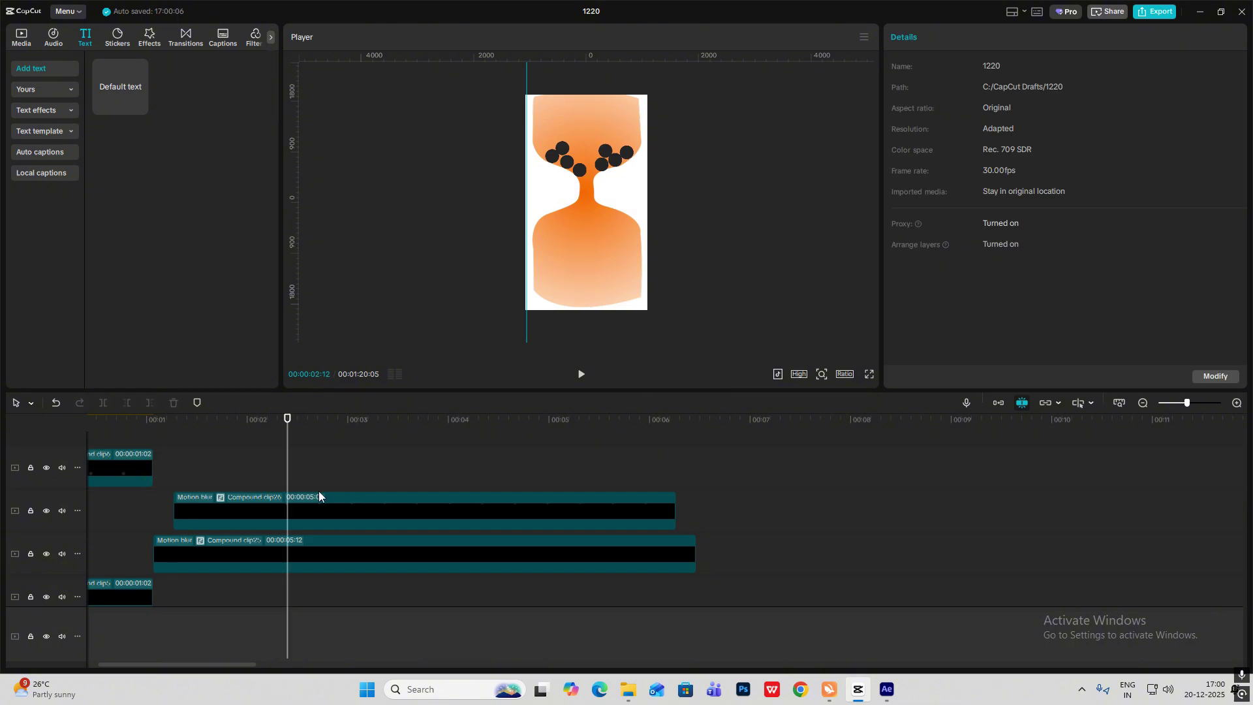
Split both motion-blurred compound clips at 00:00:02:13 and delete the parts after the cut.
{"action": "scroll", "coordinate": [257, 476], "scroll_direction": "up", "scroll_amount": 1}
{"action": "left_click", "coordinate": [209, 464]}
{"action": "left_click_drag", "start_coordinate": [208, 464], "coordinate": [290, 503]}
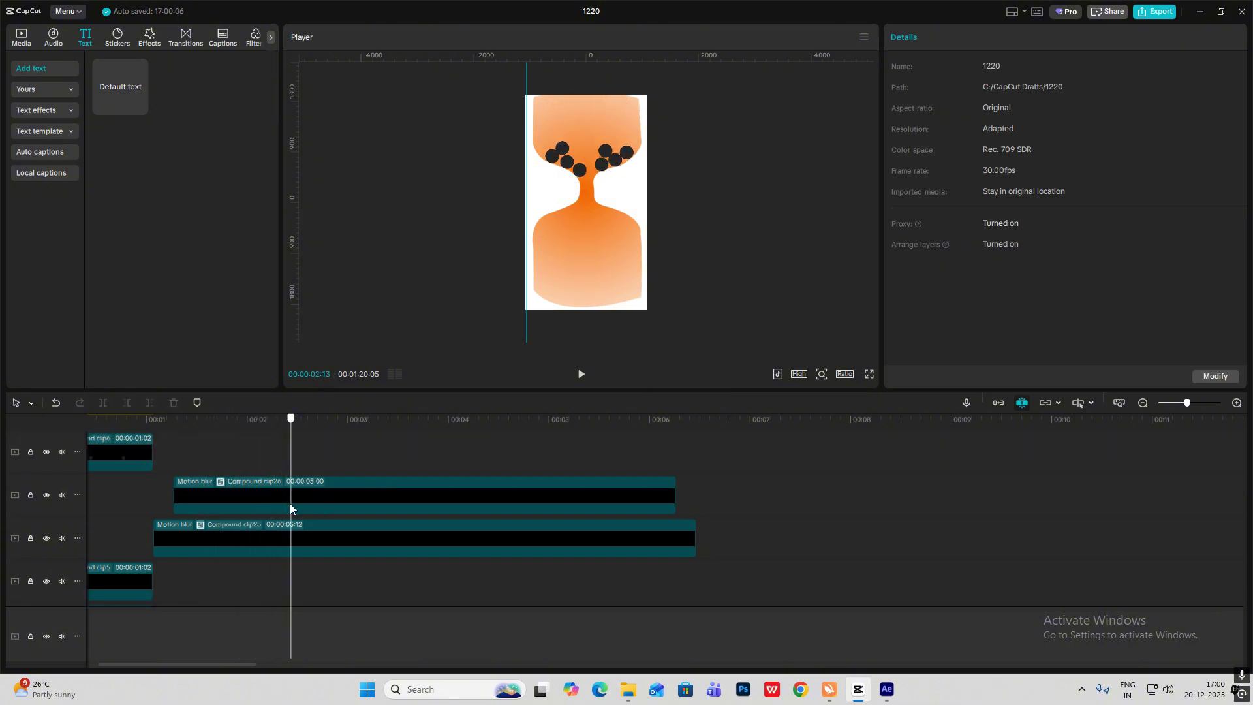
{"action": "left_click_drag", "start_coordinate": [331, 450], "coordinate": [319, 566]}
{"action": "key", "text": "ctrl+b"}
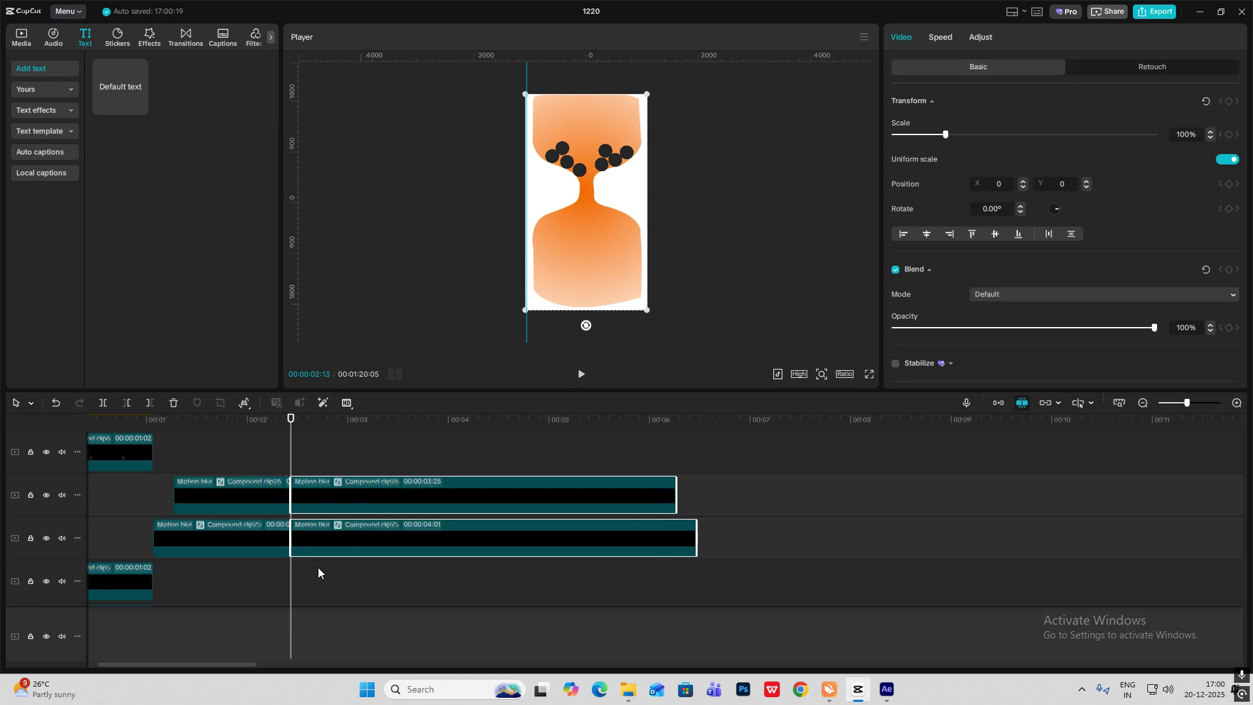
{"action": "key", "text": "Delete"}
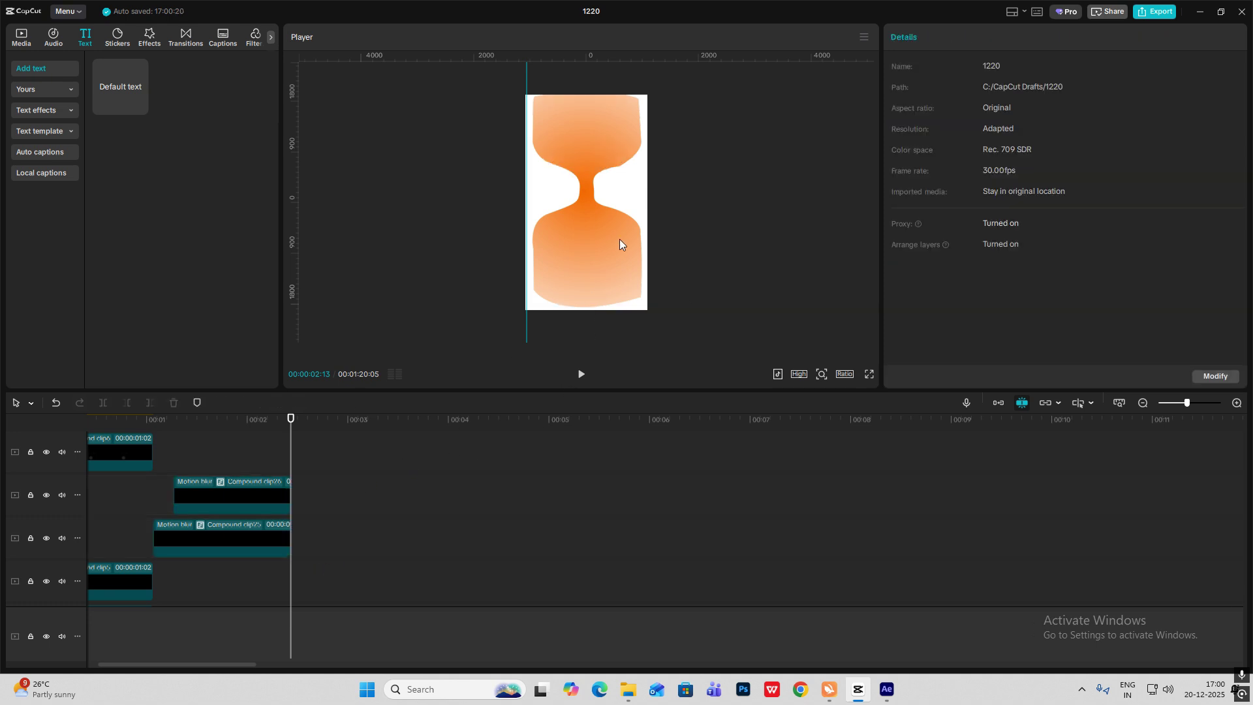
Split hourglass.png at 00:00:02:13, enlarge the second part to 208%, and shift it up to show the neck and lower bulb.
{"action": "left_click", "coordinate": [821, 375]}
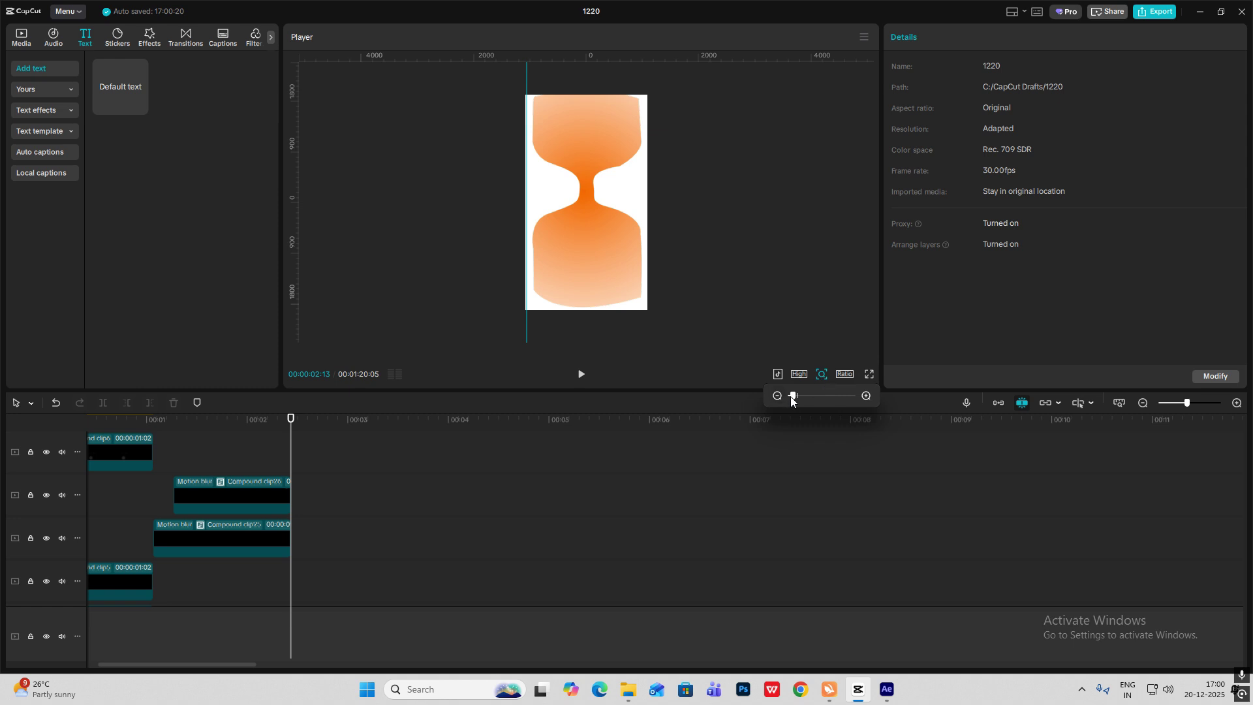
{"action": "left_click_drag", "start_coordinate": [792, 396], "coordinate": [797, 397]}
{"action": "scroll", "coordinate": [294, 492], "scroll_direction": "down", "scroll_amount": 3}
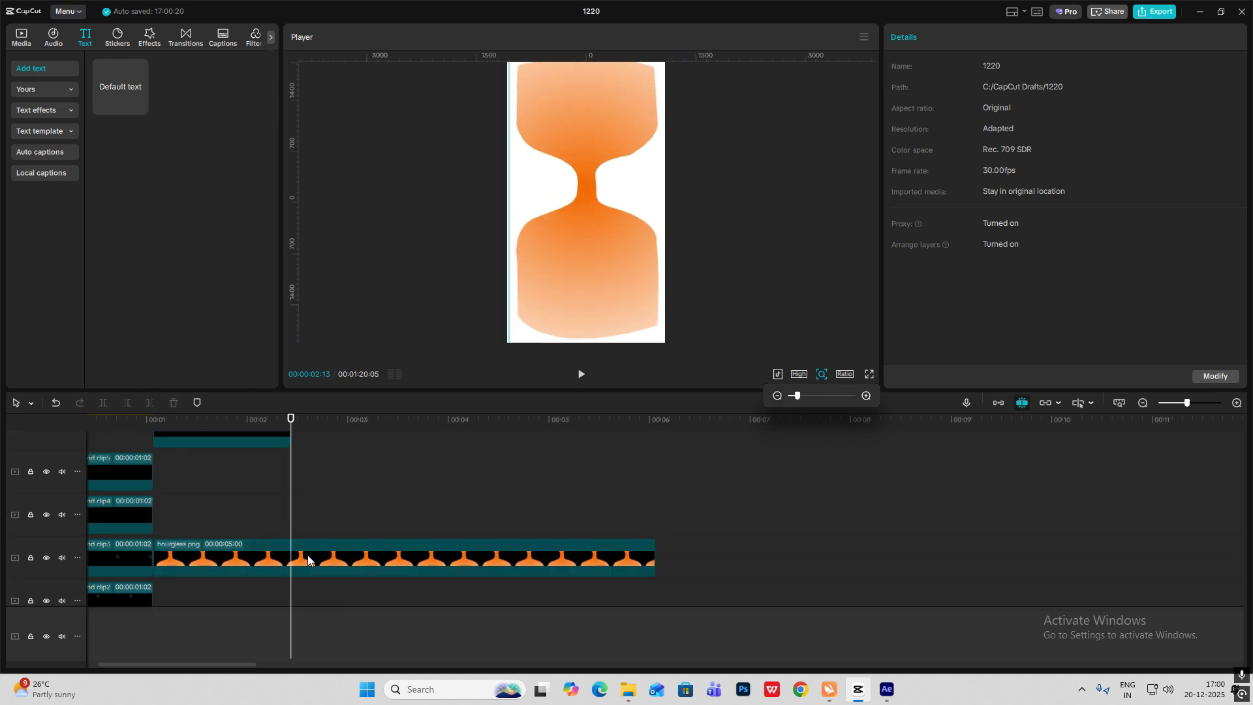
{"action": "left_click", "coordinate": [307, 555]}
{"action": "scroll", "coordinate": [306, 557], "scroll_direction": "up", "scroll_amount": 1}
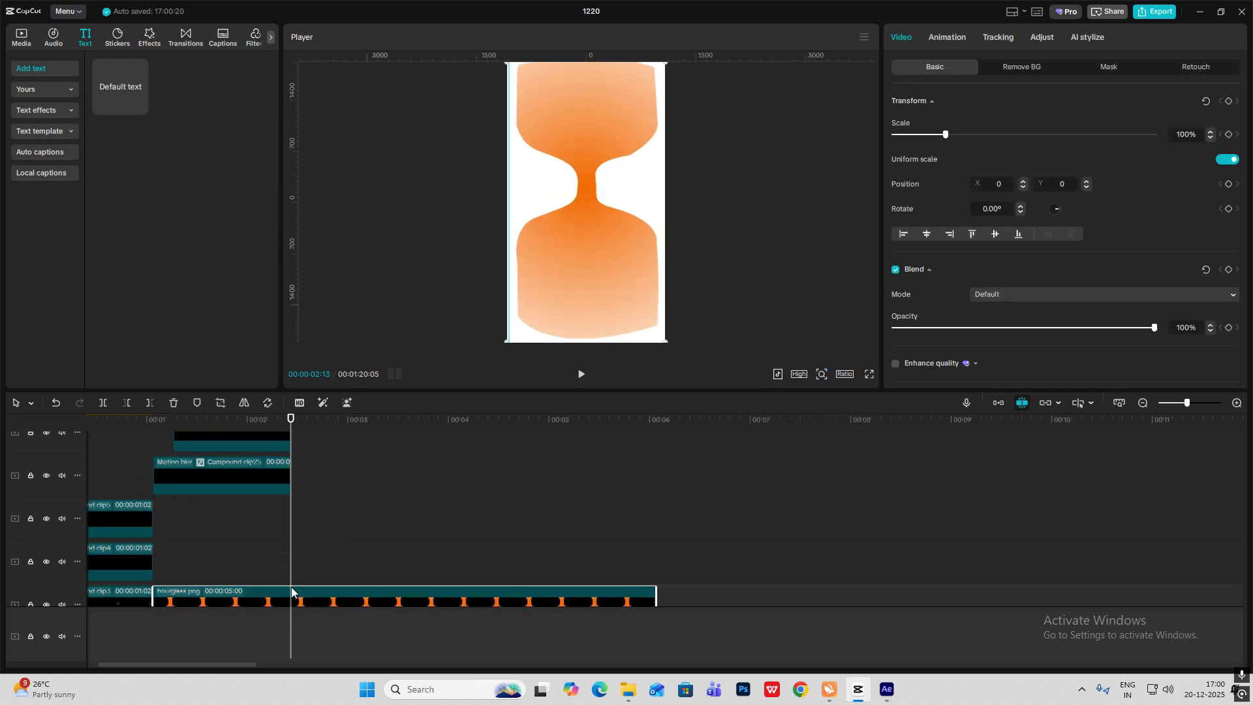
{"action": "scroll", "coordinate": [295, 491], "scroll_direction": "down", "scroll_amount": 1}
{"action": "key", "text": "ctrl+b"}
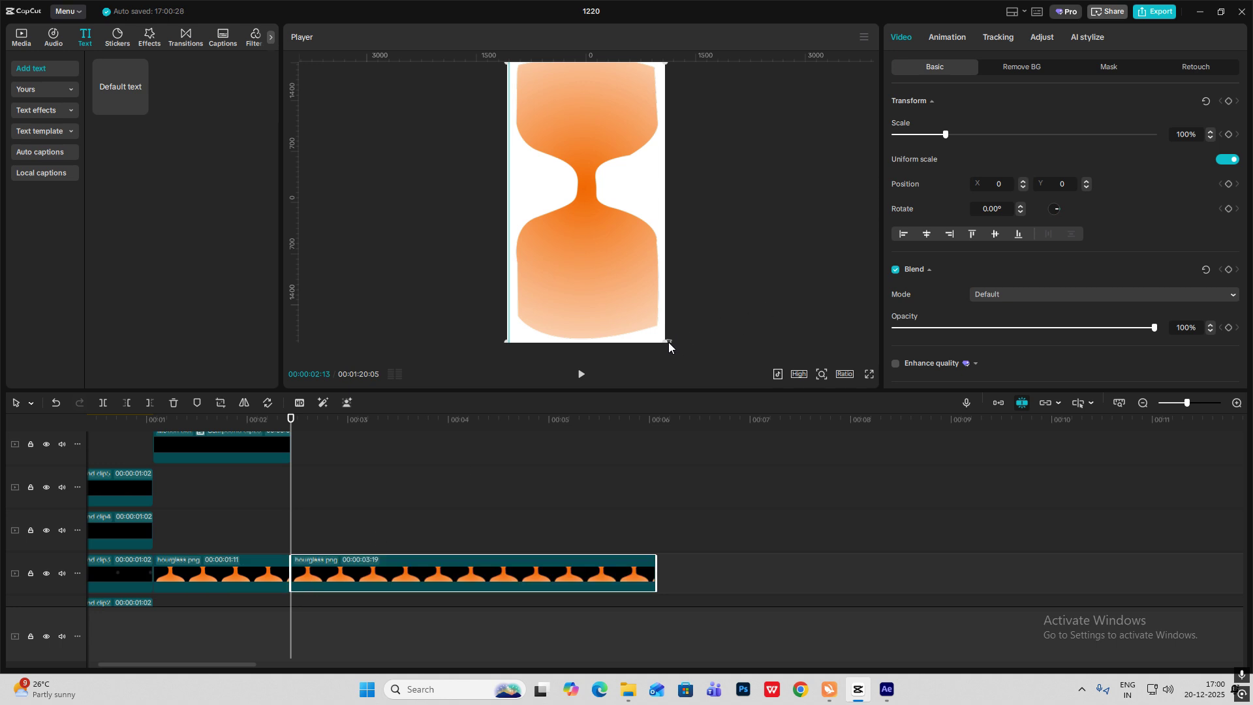
{"action": "left_click_drag", "start_coordinate": [668, 342], "coordinate": [931, 483]}
{"action": "left_click_drag", "start_coordinate": [621, 241], "coordinate": [624, 209]}
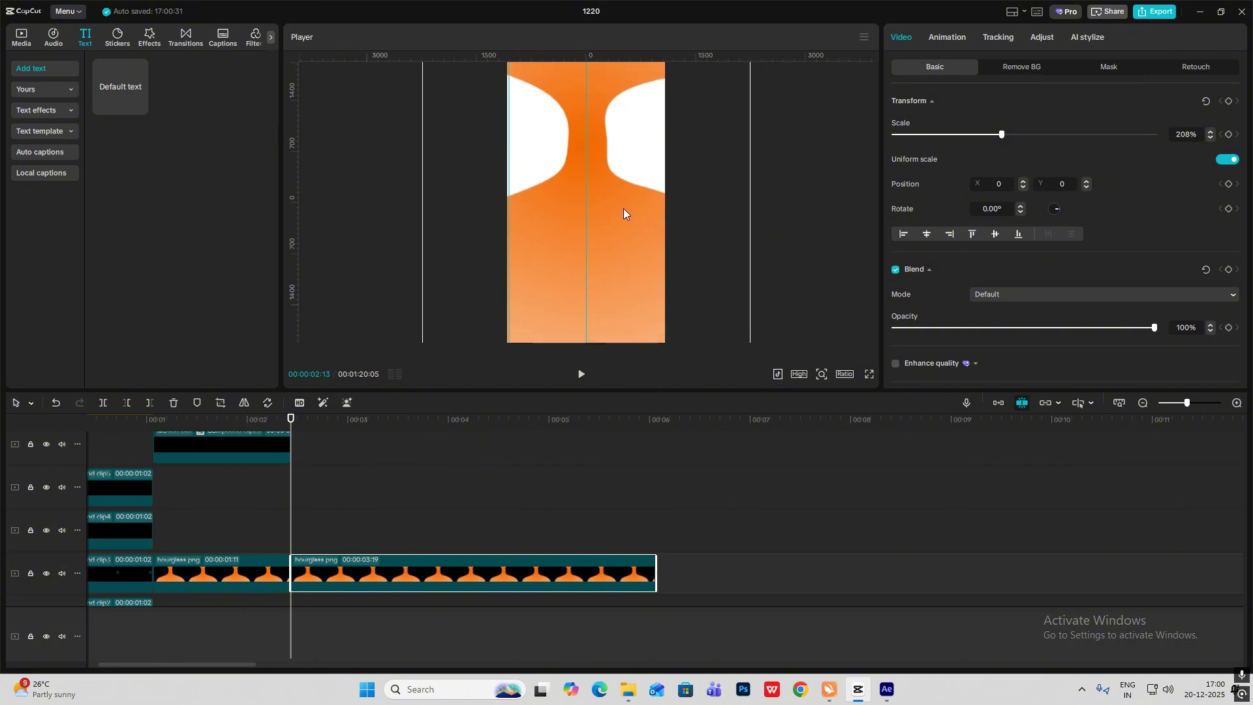
Add a text layer at 00:00:02:13 containing a black ● symbol at font size 52, placed at the enlarged hourglass's neck.
{"action": "left_click_drag", "start_coordinate": [120, 87], "coordinate": [291, 458]}
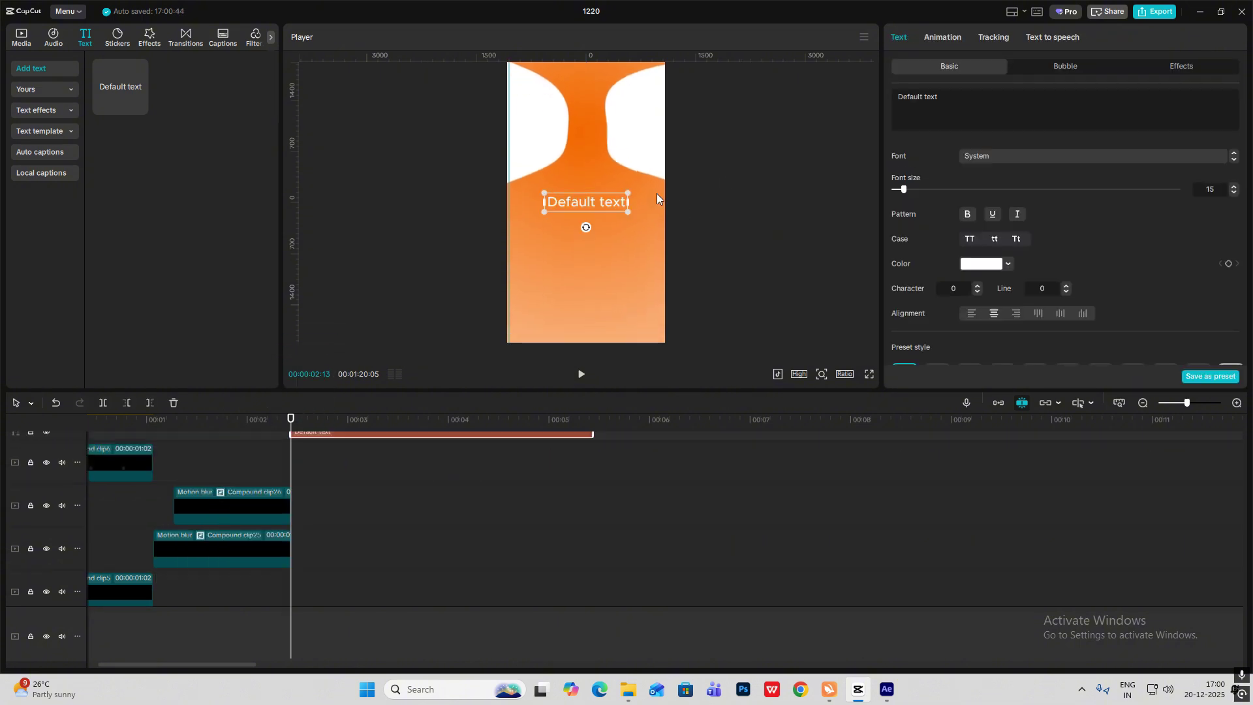
{"action": "key", "text": "super+period"}
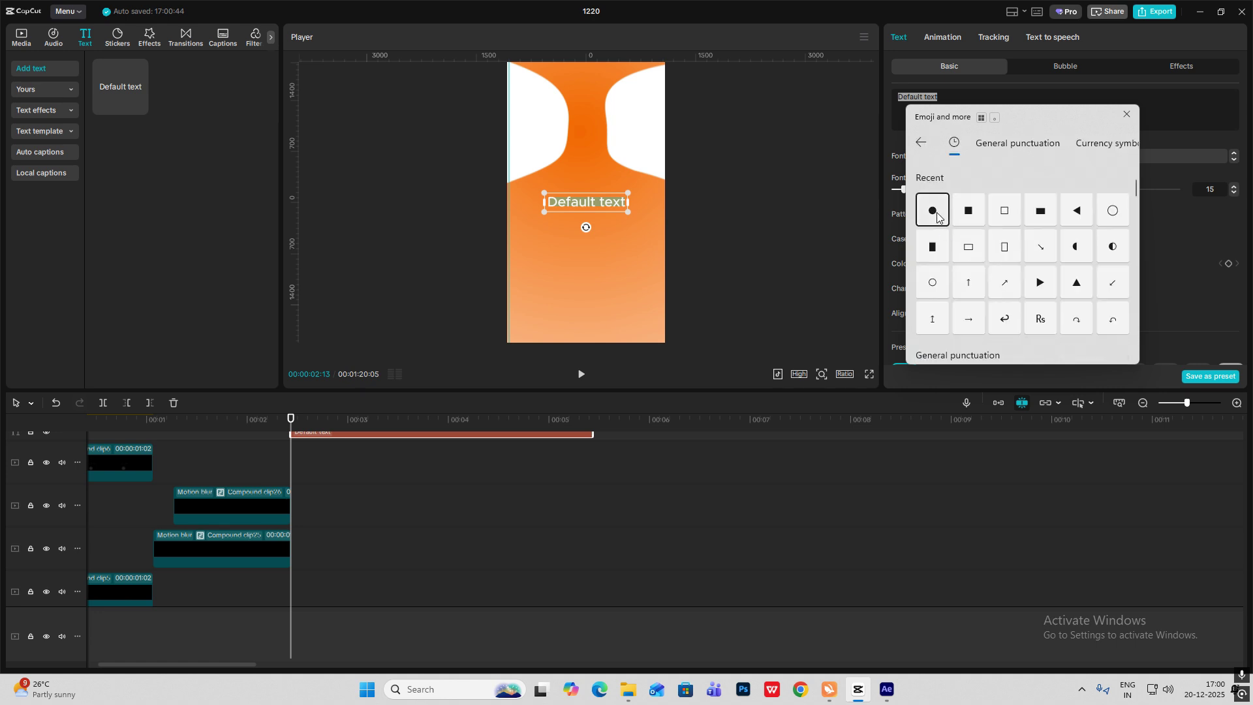
{"action": "left_click", "coordinate": [935, 212]}
{"action": "left_click", "coordinate": [1188, 86]}
{"action": "left_click_drag", "start_coordinate": [905, 189], "coordinate": [939, 211]}
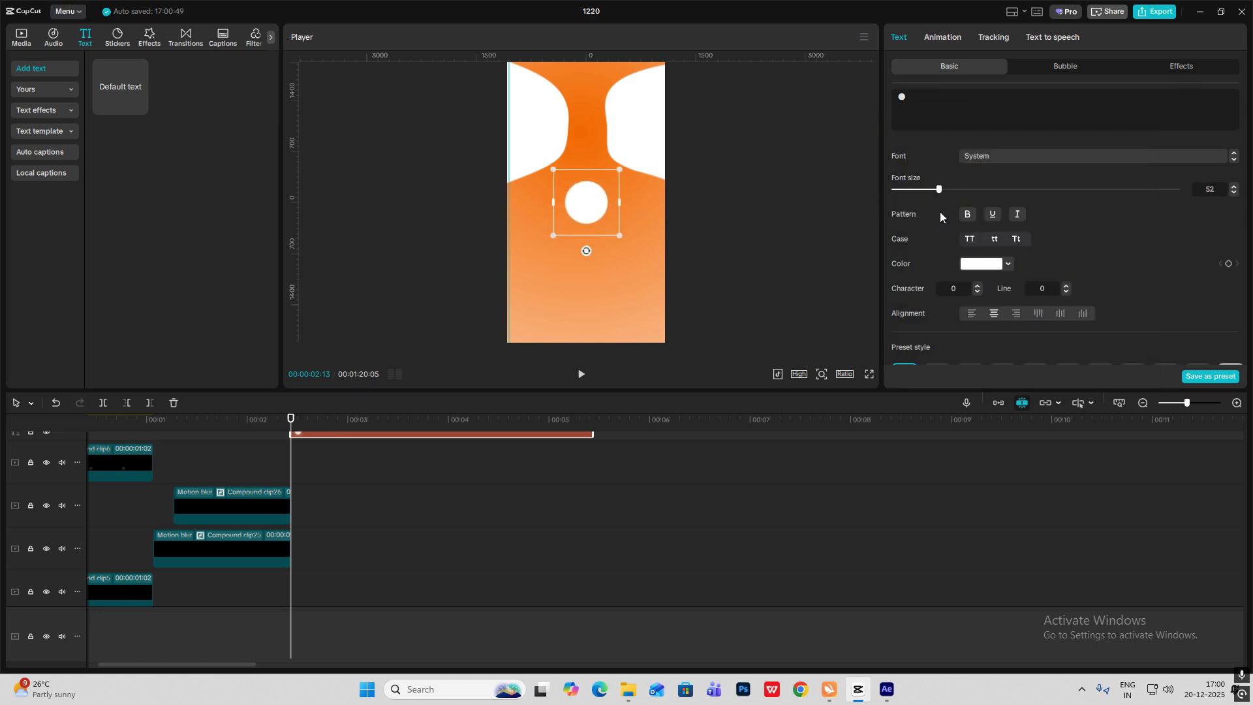
{"action": "left_click", "coordinate": [983, 264]}
{"action": "left_click_drag", "start_coordinate": [928, 338], "coordinate": [921, 351]}
{"action": "left_click_drag", "start_coordinate": [610, 211], "coordinate": [586, 99]}
Keyframe the large dot's transform at 00:00:02:13 and lower it to the bottom of the neck at 00:00:03:02.
{"action": "scroll", "coordinate": [287, 464], "scroll_direction": "up", "scroll_amount": 1}
{"action": "left_click", "coordinate": [286, 464]}
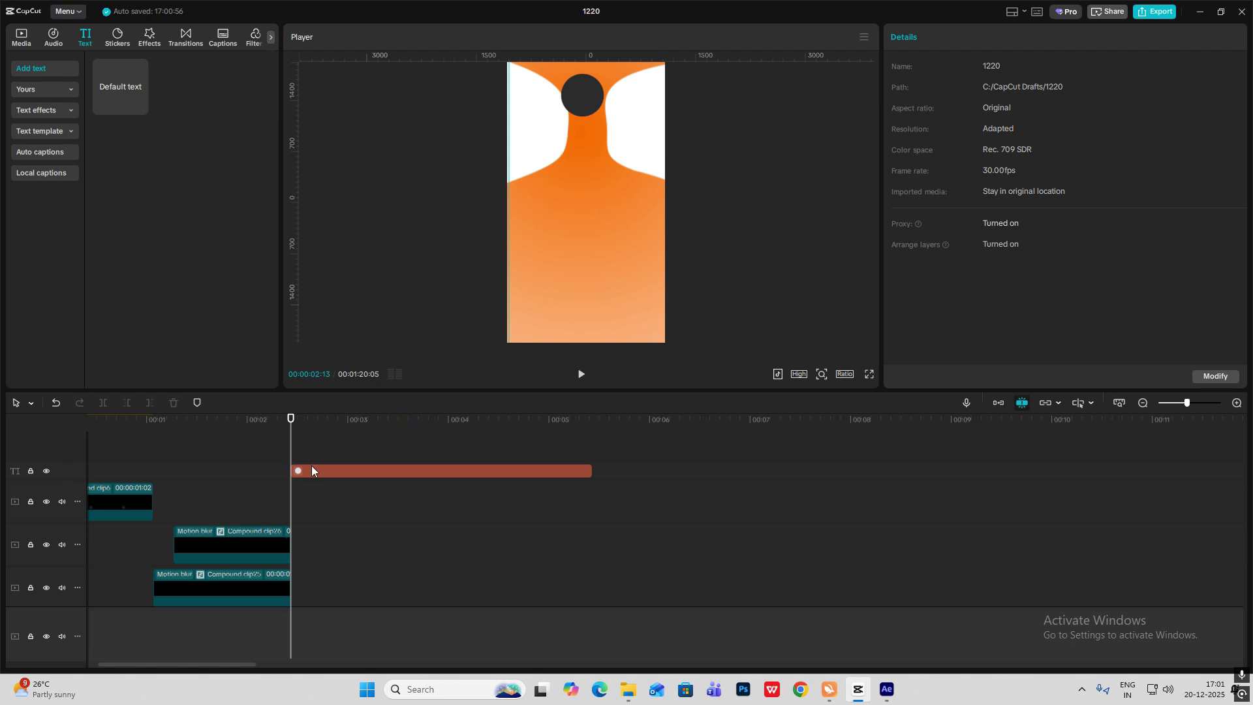
{"action": "left_click", "coordinate": [311, 471]}
{"action": "scroll", "coordinate": [1237, 196], "scroll_direction": "down", "scroll_amount": 3}
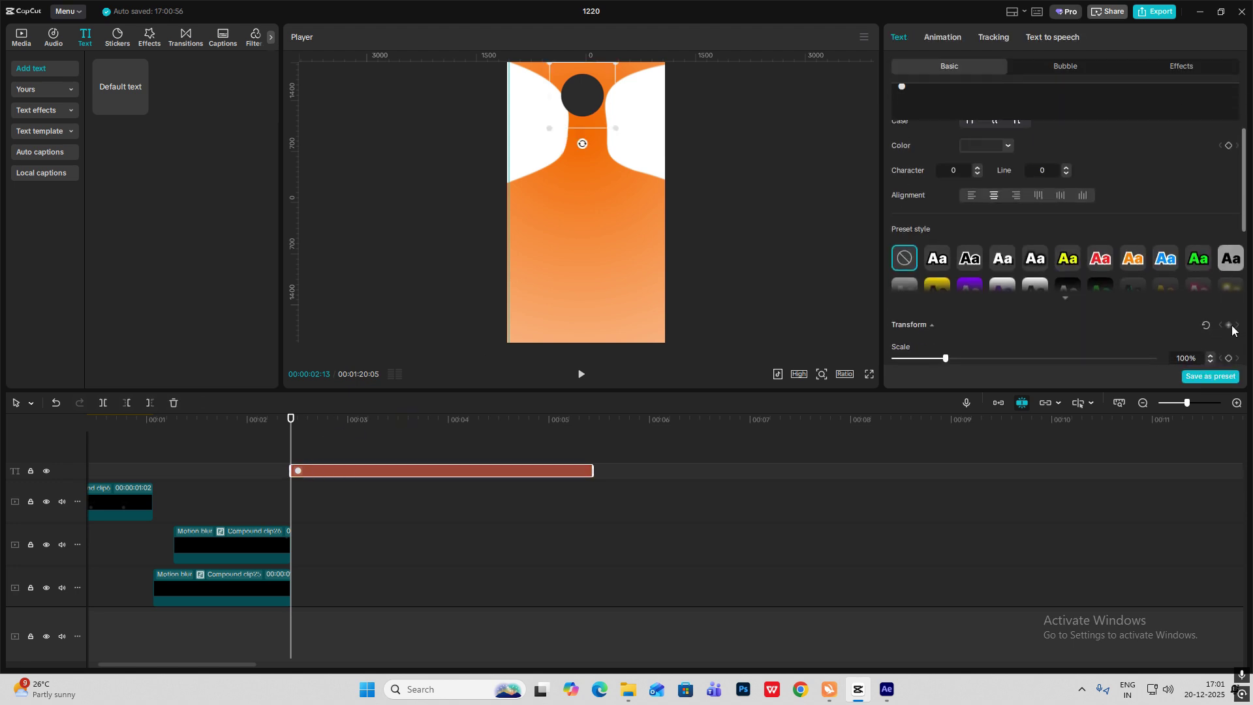
{"action": "left_click_drag", "start_coordinate": [291, 450], "coordinate": [355, 463]}
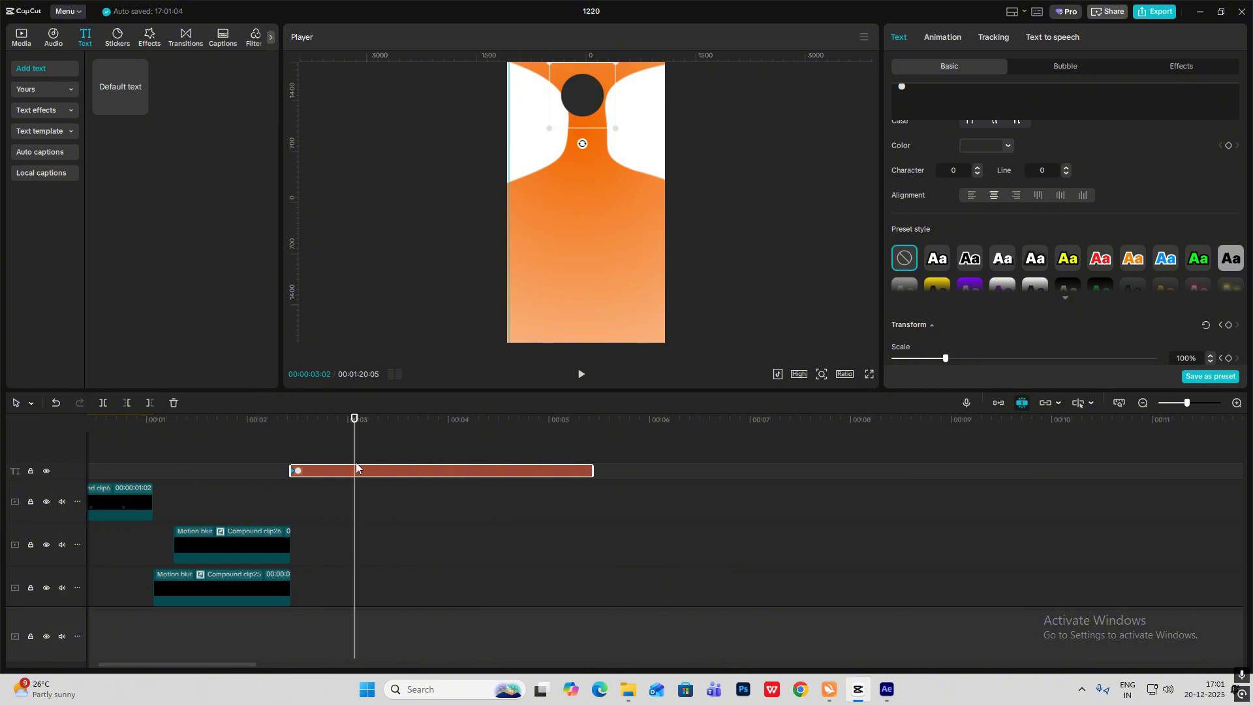
{"action": "left_click_drag", "start_coordinate": [592, 109], "coordinate": [595, 182]}
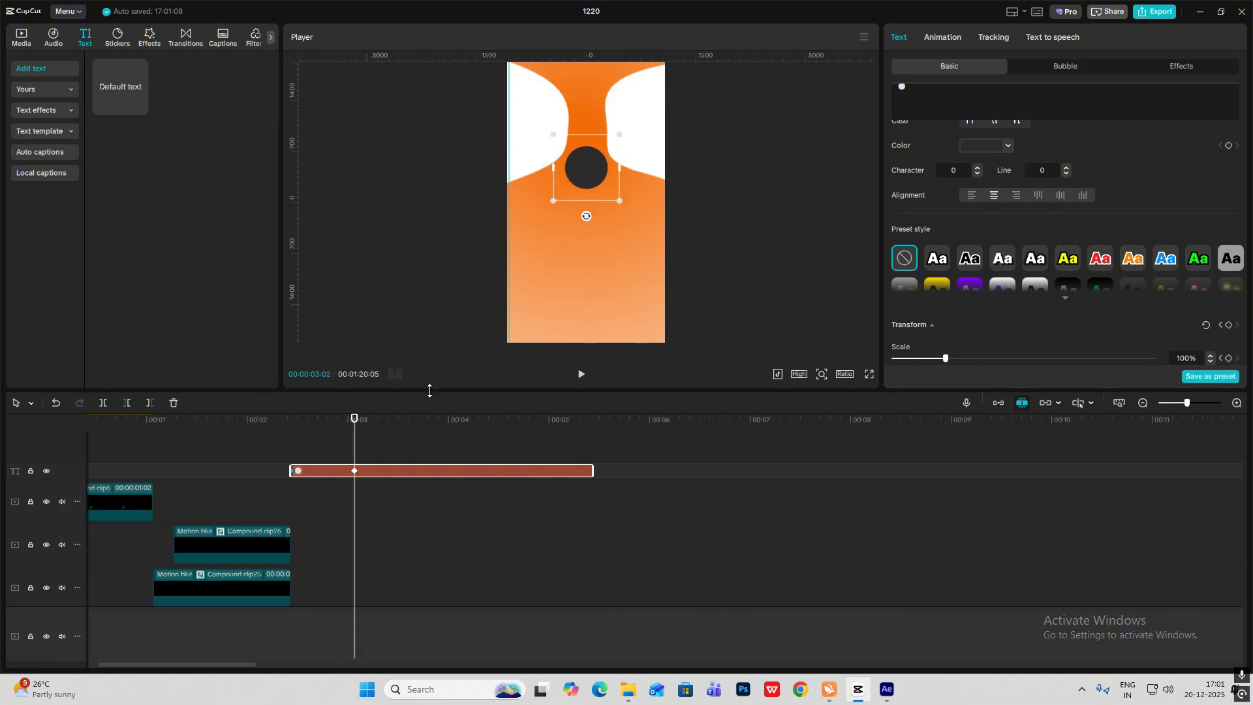
{"action": "scroll", "coordinate": [969, 116], "scroll_direction": "up", "scroll_amount": 3}
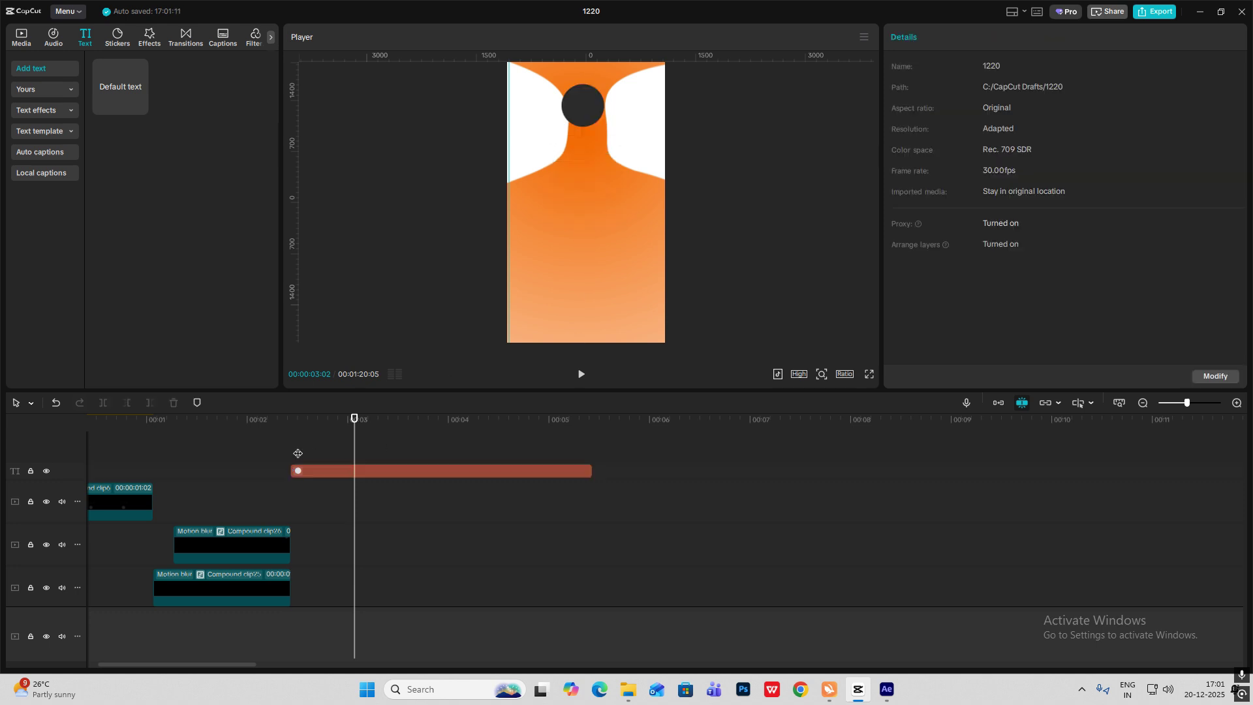
Add a transform keyframe at 00:00:02:05 to the compound clip holding the dot nearest the hourglass neck.
{"action": "left_click", "coordinate": [280, 541]}
{"action": "key", "text": "Left"}
{"action": "key", "text": "Left"}
{"action": "key", "text": "Left"}
{"action": "key", "text": "Left"}
{"action": "key", "text": "Left"}
{"action": "key", "text": "Left"}
{"action": "key", "text": "Left"}
{"action": "key", "text": "Left"}
{"action": "key", "text": "Left"}
{"action": "key", "text": "Left"}
{"action": "key", "text": "Left"}
{"action": "key", "text": "Left"}
{"action": "key", "text": "Left"}
{"action": "key", "text": "Left"}
{"action": "key", "text": "Left"}
{"action": "key", "text": "Left"}
{"action": "key", "text": "Left"}
{"action": "key", "text": "Left"}
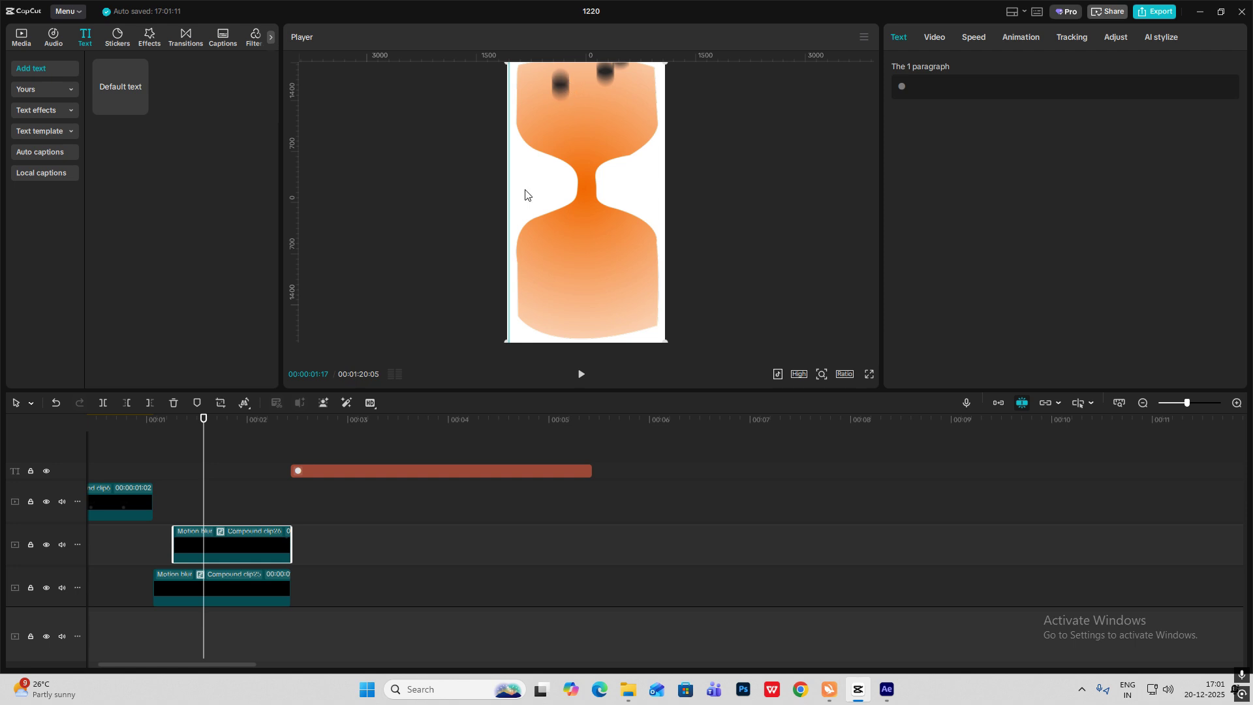
{"action": "key", "text": "Right"}
{"action": "key", "text": "Right"}
{"action": "key", "text": "Right"}
{"action": "key", "text": "Right"}
{"action": "key", "text": "Right"}
{"action": "key", "text": "Right"}
{"action": "key", "text": "Right"}
{"action": "key", "text": "Right"}
{"action": "key", "text": "Right"}
{"action": "key", "text": "Right"}
{"action": "key", "text": "Right"}
{"action": "key", "text": "Right"}
{"action": "key", "text": "Right"}
{"action": "key", "text": "Right"}
{"action": "key", "text": "Right"}
{"action": "key", "text": "Right"}
{"action": "key", "text": "Right"}
{"action": "key", "text": "Right"}
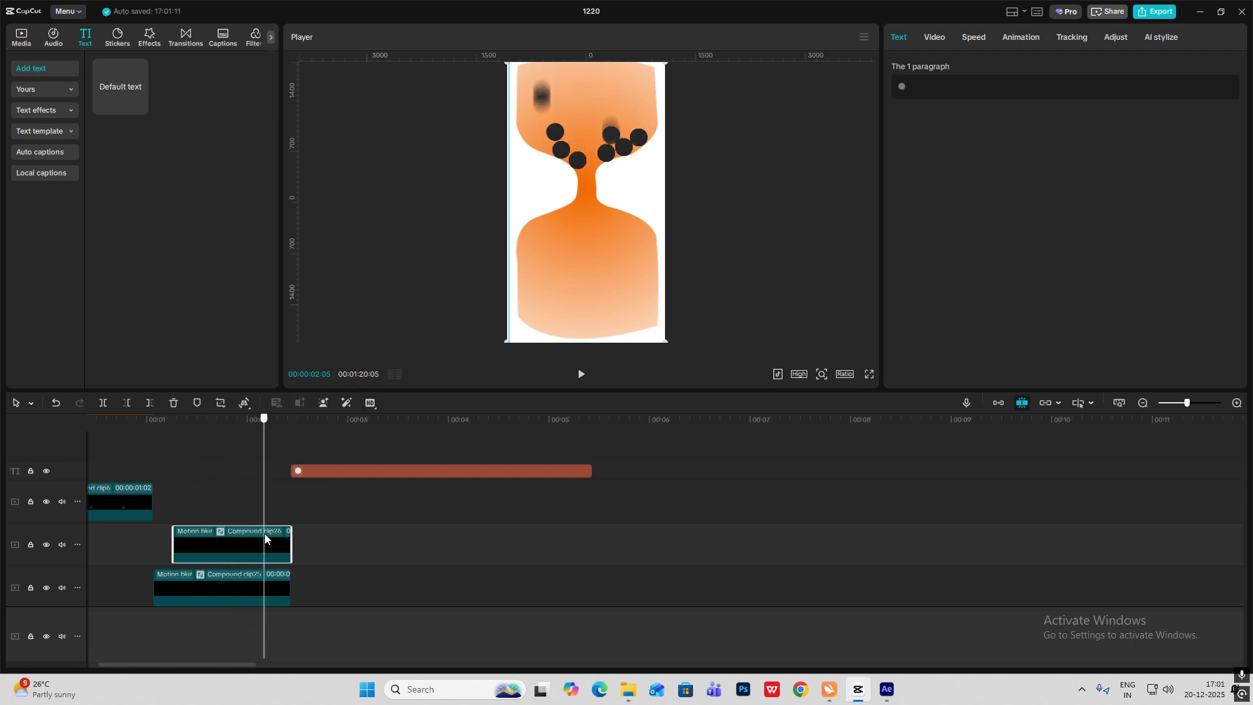
{"action": "left_click", "coordinate": [934, 39]}
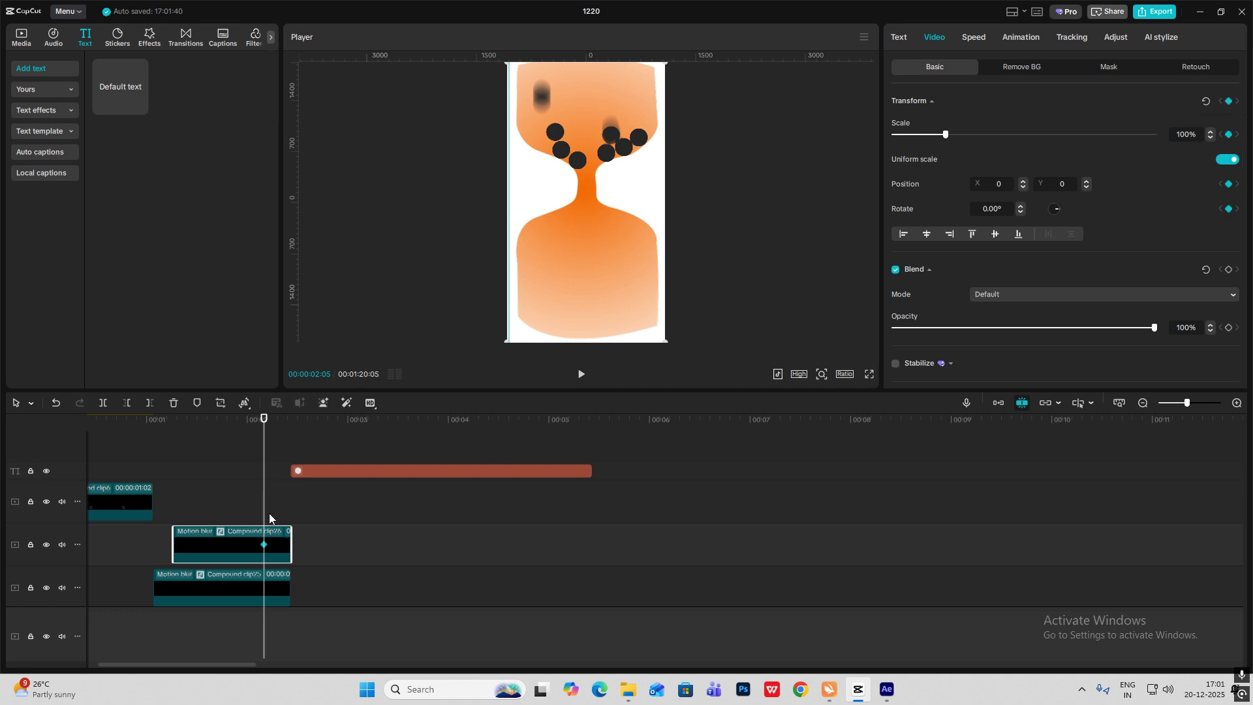
At 00:00:02:12, move that compound clip slightly down and right so its dot sits in the neck opening.
{"action": "key", "text": "Right"}
{"action": "key", "text": "Right"}
{"action": "key", "text": "Right"}
{"action": "key", "text": "Right"}
{"action": "key", "text": "Right"}
{"action": "key", "text": "Right"}
{"action": "key", "text": "Right"}
{"action": "key", "text": "Right"}
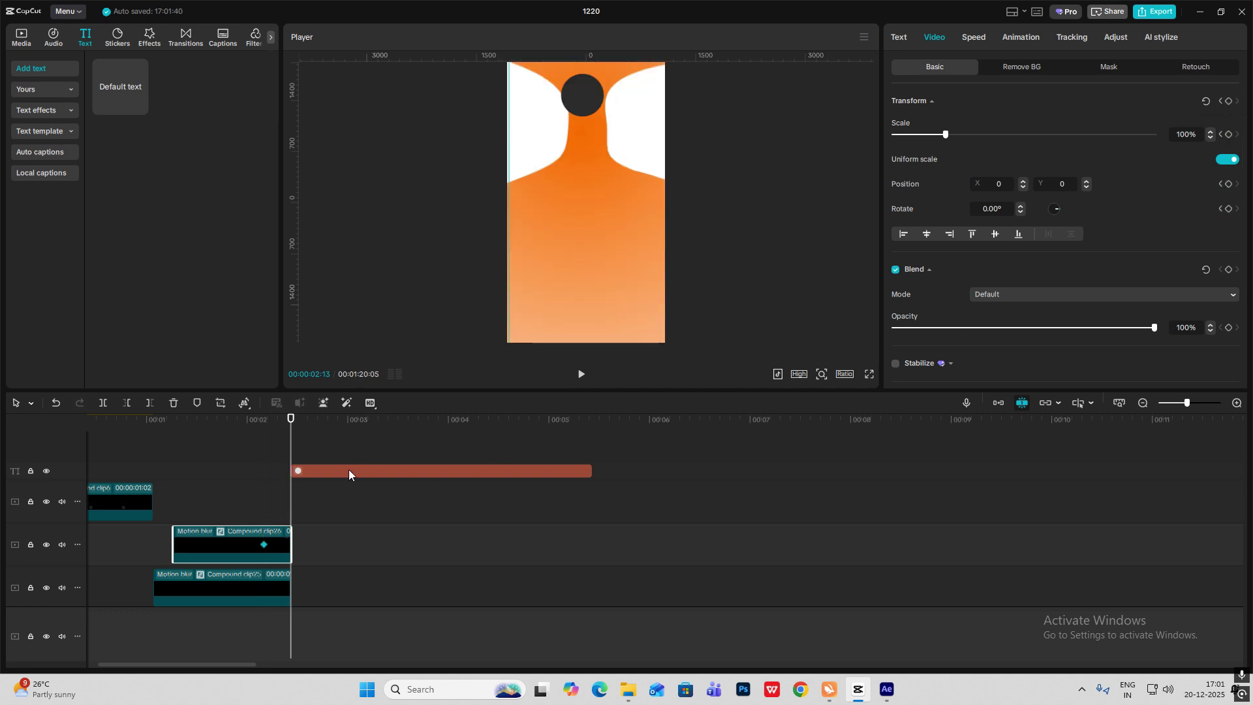
{"action": "key", "text": "Left"}
{"action": "left_click_drag", "start_coordinate": [581, 160], "coordinate": [590, 176]}
Play the section between about 00:00:01:08 and 00:00:02:13 to check the dot slipping into the neck.
{"action": "left_click", "coordinate": [344, 489]}
{"action": "left_click", "coordinate": [243, 494]}
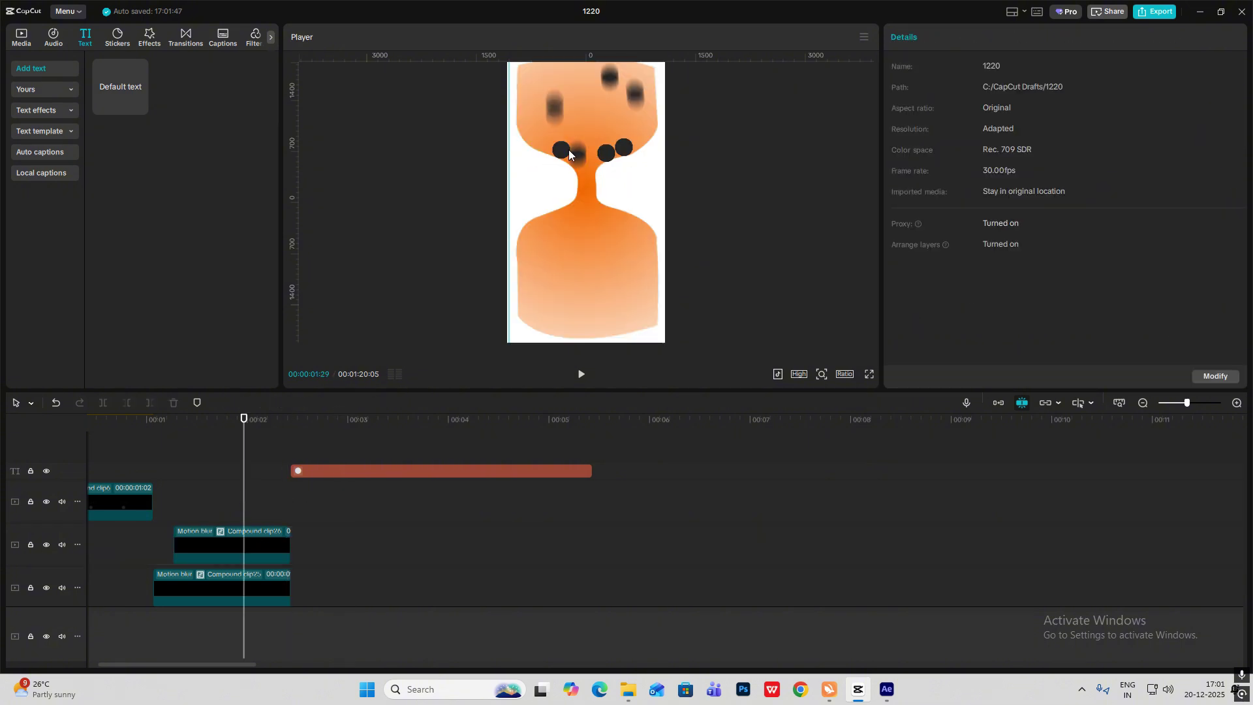
{"action": "key", "text": "space"}
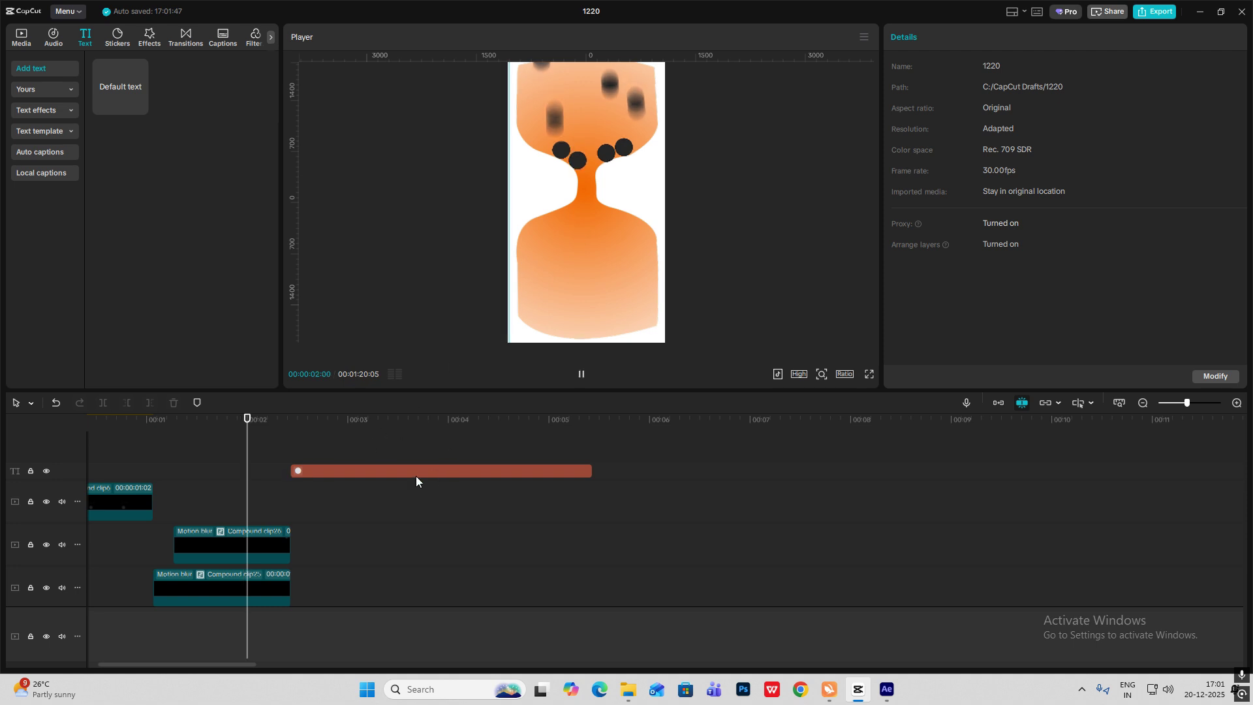
{"action": "left_click", "coordinate": [259, 489]}
{"action": "left_click", "coordinate": [228, 464]}
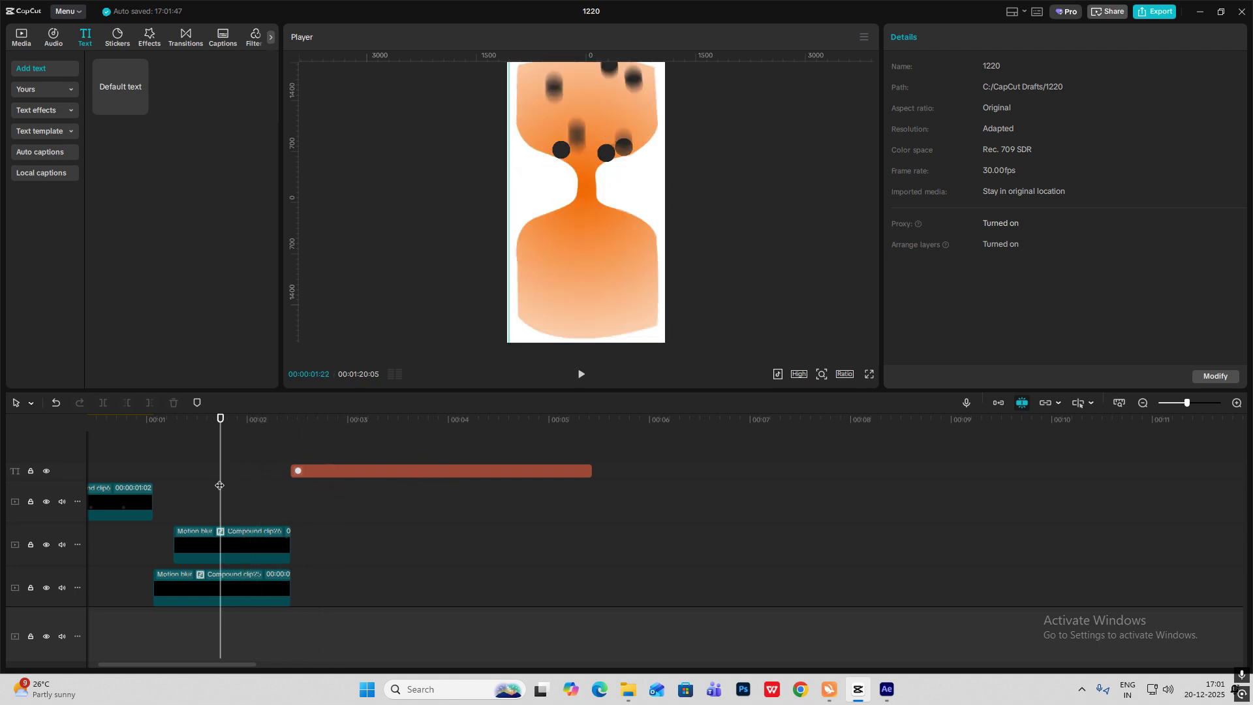
{"action": "key", "text": "space"}
{"action": "left_click", "coordinate": [173, 471]}
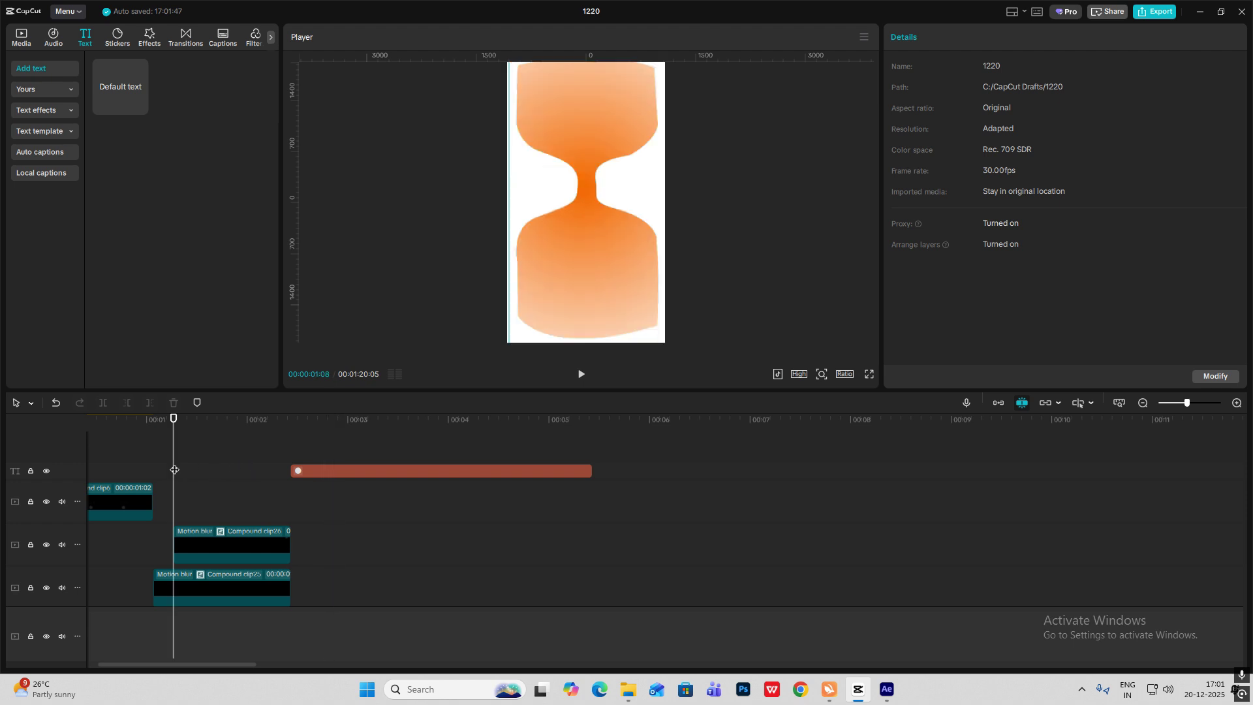
{"action": "key", "text": "space"}
{"action": "key", "text": "space"}
Move the neck dot clip's first keyframe a few frames earlier and play the result.
{"action": "left_click", "coordinate": [253, 546]}
{"action": "left_click_drag", "start_coordinate": [263, 545], "coordinate": [250, 544]}
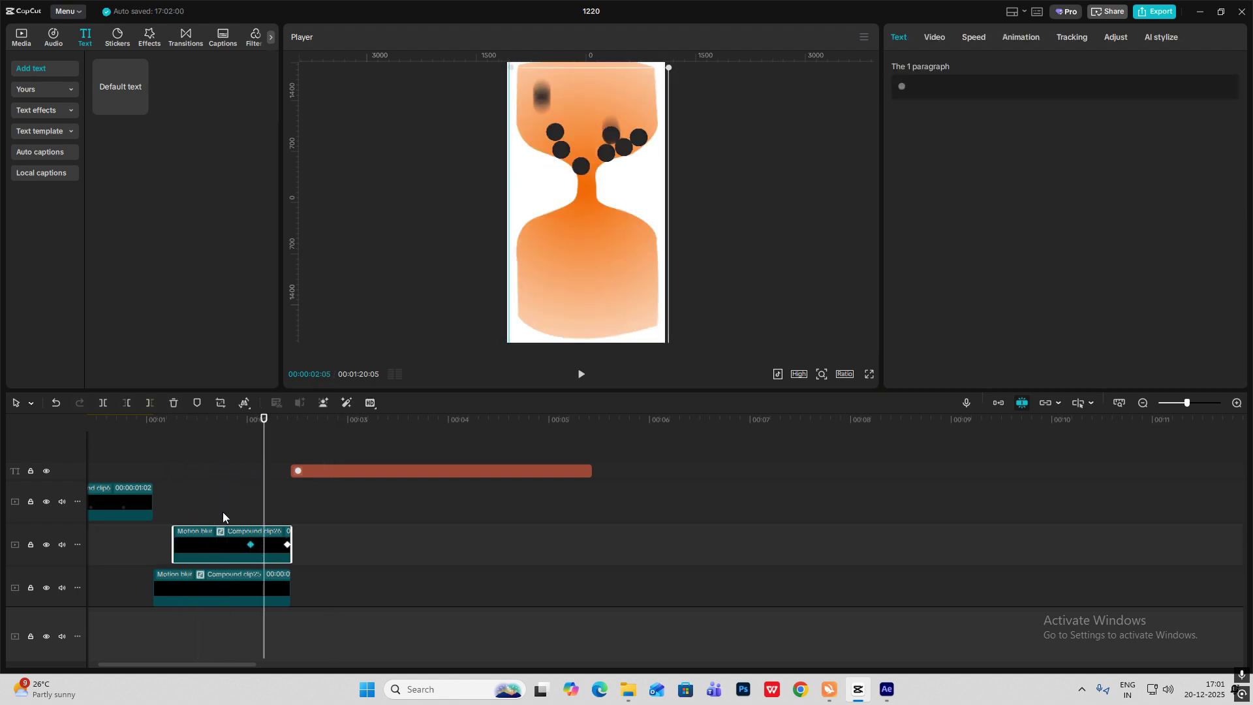
{"action": "left_click", "coordinate": [222, 511]}
{"action": "key", "text": "space"}
{"action": "left_click", "coordinate": [217, 511]}
{"action": "key", "text": "space"}
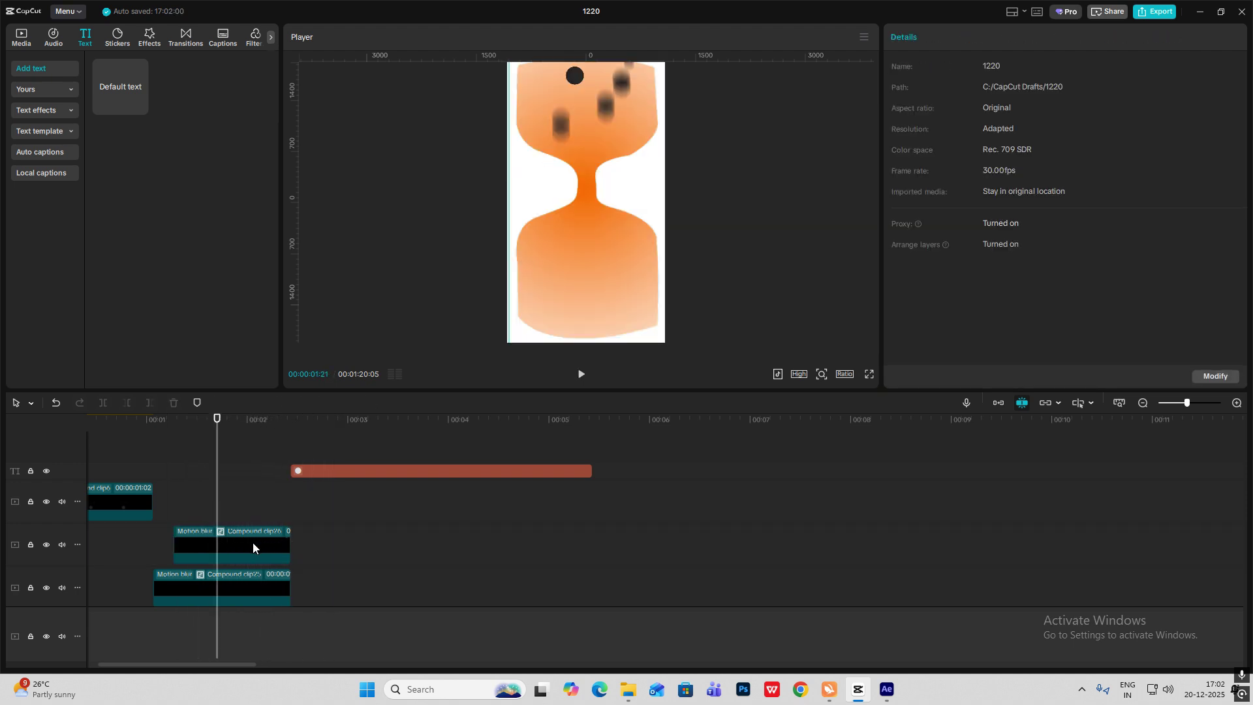
{"action": "left_click", "coordinate": [249, 545]}
{"action": "left_click", "coordinate": [226, 514]}
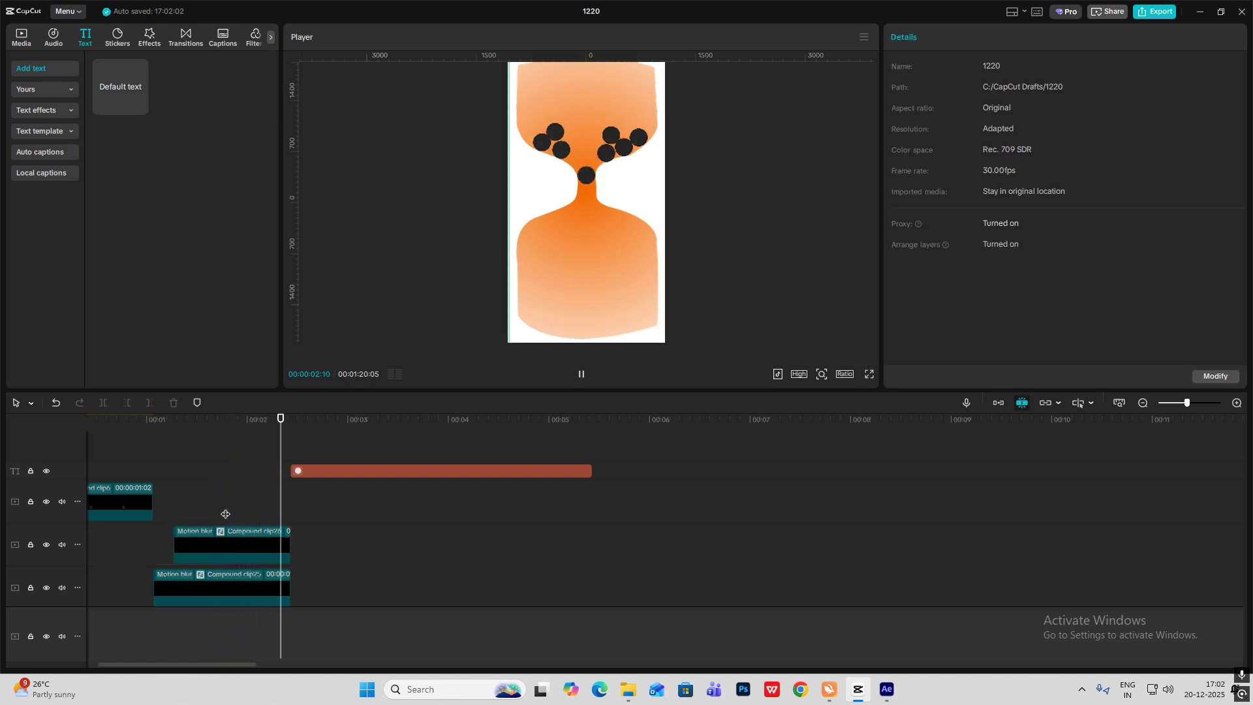
Stop playback and add a blend opacity keyframe at 00:00:02:24 to the text clip of the falling dot.
{"action": "key", "text": "space"}
{"action": "left_click_drag", "start_coordinate": [304, 433], "coordinate": [327, 434]}
{"action": "left_click", "coordinate": [362, 472]}
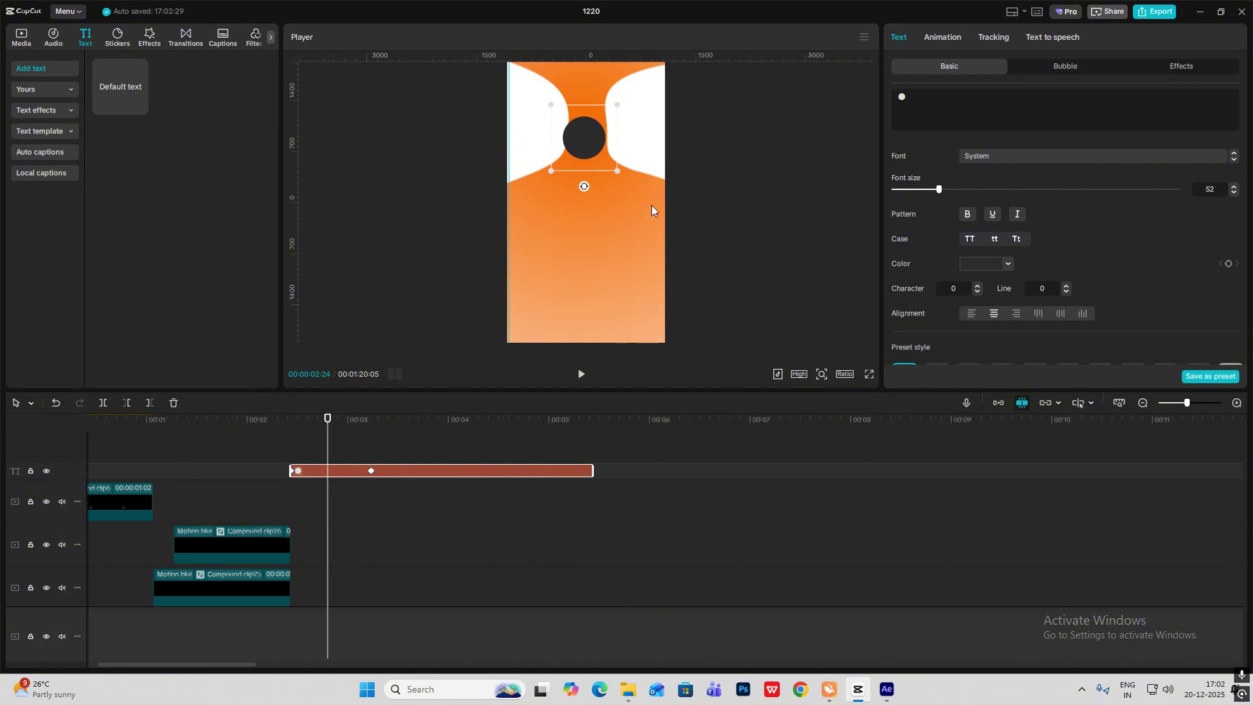
{"action": "scroll", "coordinate": [1055, 238], "scroll_direction": "down", "scroll_amount": 10}
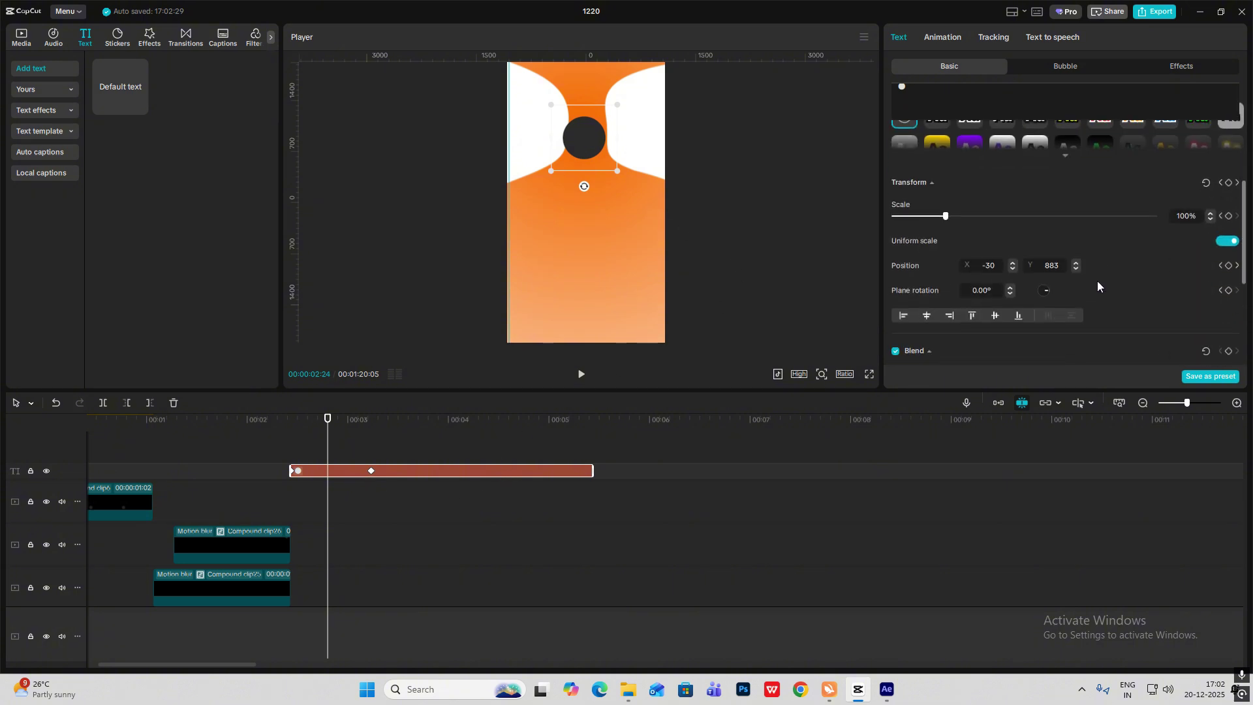
{"action": "left_click", "coordinate": [1229, 224]}
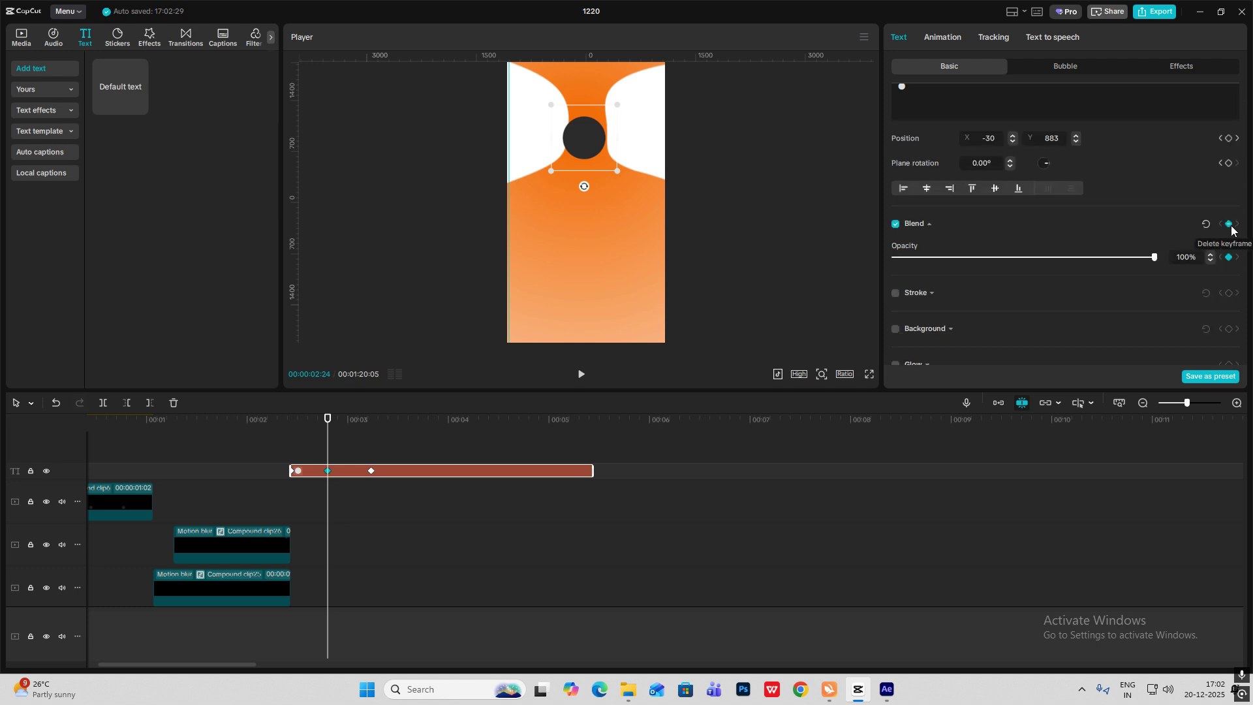
Keyframe the dot's opacity alternately transparent and 100% every two frames from 00:00:02:26 to 00:00:03:00.
{"action": "left_click", "coordinate": [335, 450]}
{"action": "left_click_drag", "start_coordinate": [1036, 258], "coordinate": [1158, 258]}
{"action": "key", "text": "Right"}
{"action": "key", "text": "Right"}
{"action": "key", "text": "Right"}
{"action": "key", "text": "Right"}
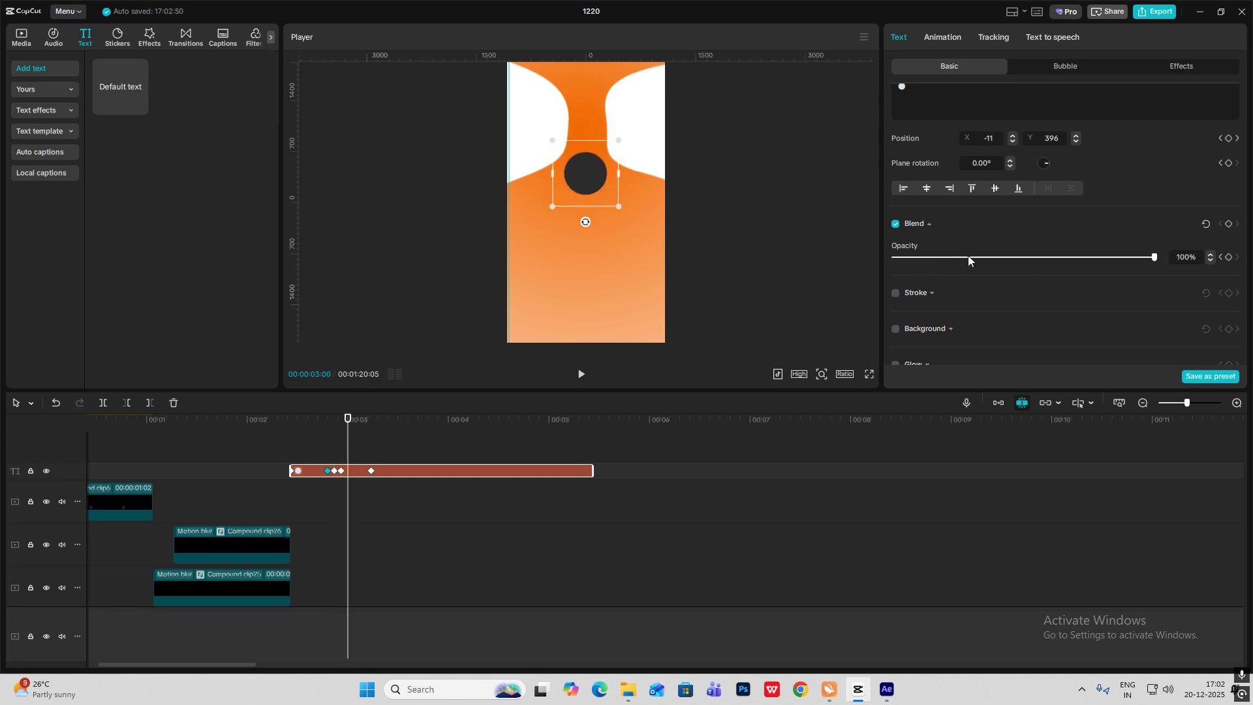
{"action": "left_click_drag", "start_coordinate": [968, 258], "coordinate": [891, 257]}
{"action": "key", "text": "Right"}
{"action": "key", "text": "Right"}
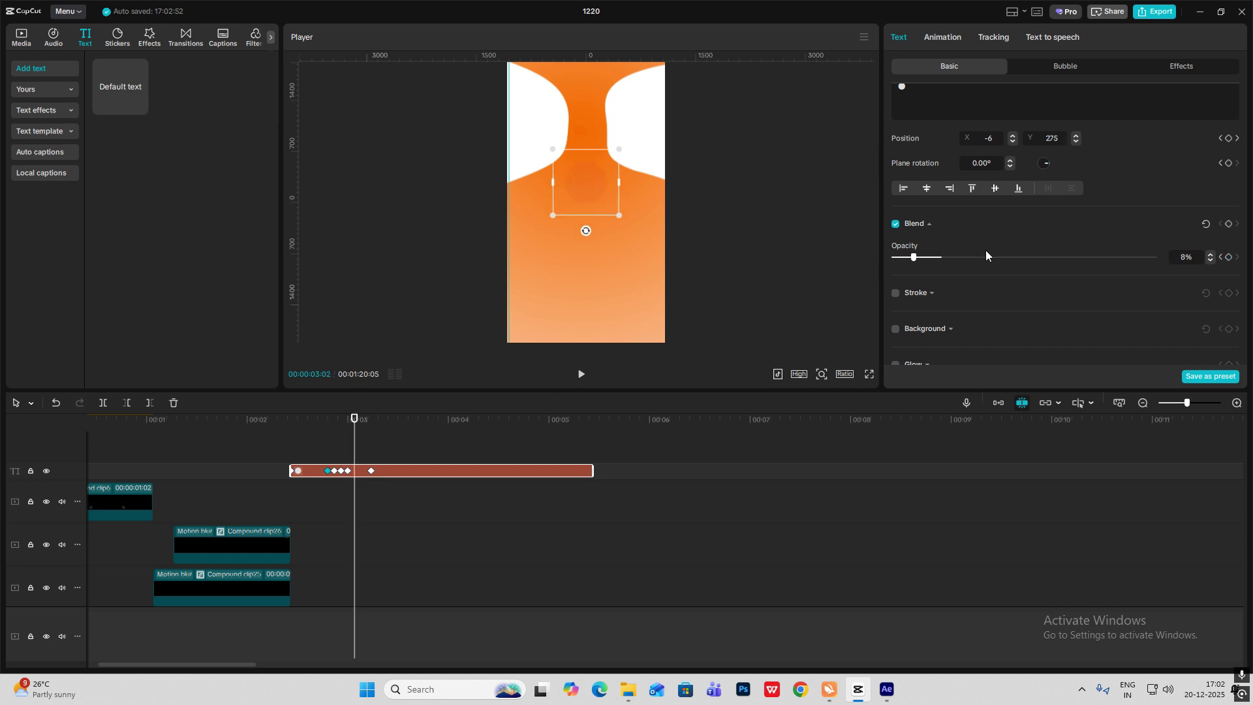
Continue the dot's flicker with alternating 100% and transparent opacity keyframes every two frames from 00:00:03:02, ending at 100% on 00:00:03:06.
{"action": "left_click_drag", "start_coordinate": [985, 257], "coordinate": [1158, 258]}
{"action": "key", "text": "Right"}
{"action": "key", "text": "Right"}
{"action": "left_click_drag", "start_coordinate": [970, 258], "coordinate": [1156, 258]}
{"action": "key", "text": "Right"}
{"action": "key", "text": "Right"}
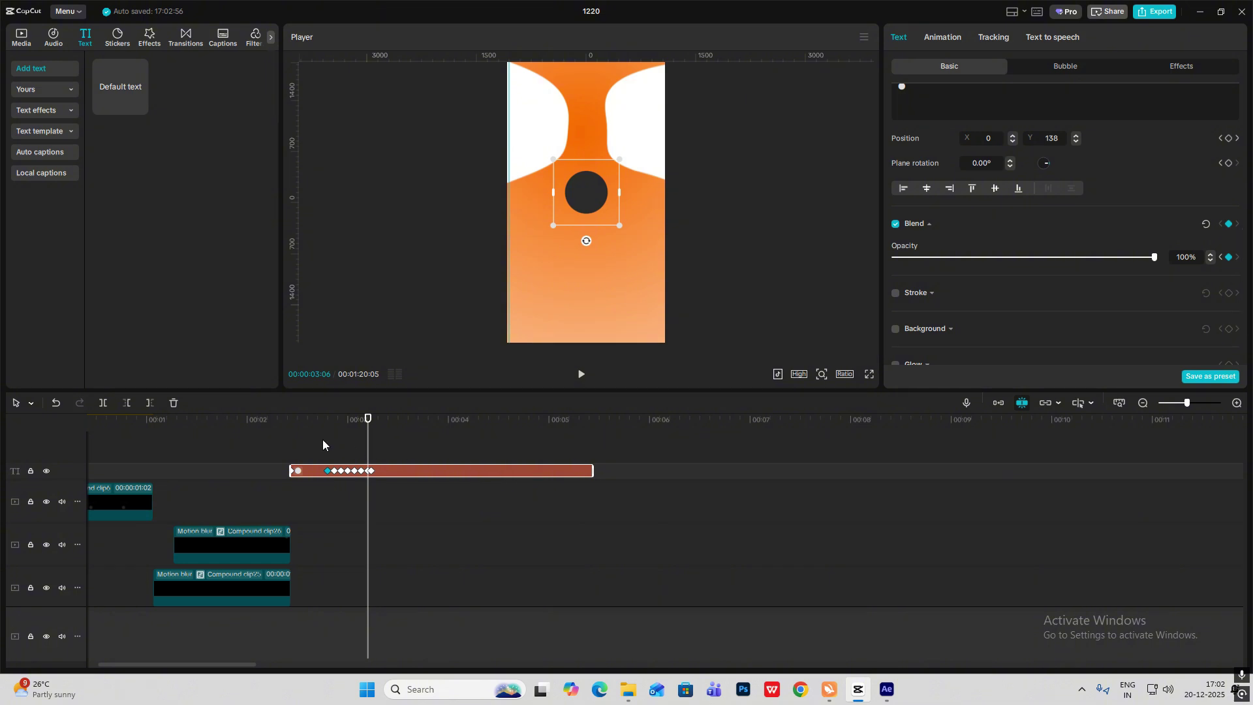
Play the section from about 00:00:02:21 to check the flicker of the falling dot.
{"action": "mouse_move", "coordinate": [322, 444]}
{"action": "left_mouse_down"}
{"action": "mouse_move", "coordinate": [350, 447]}
{"action": "mouse_move", "coordinate": [293, 451]}
{"action": "mouse_move", "coordinate": [374, 472]}
{"action": "mouse_move", "coordinate": [319, 464]}
{"action": "left_mouse_up"}
{"action": "key", "text": "space"}
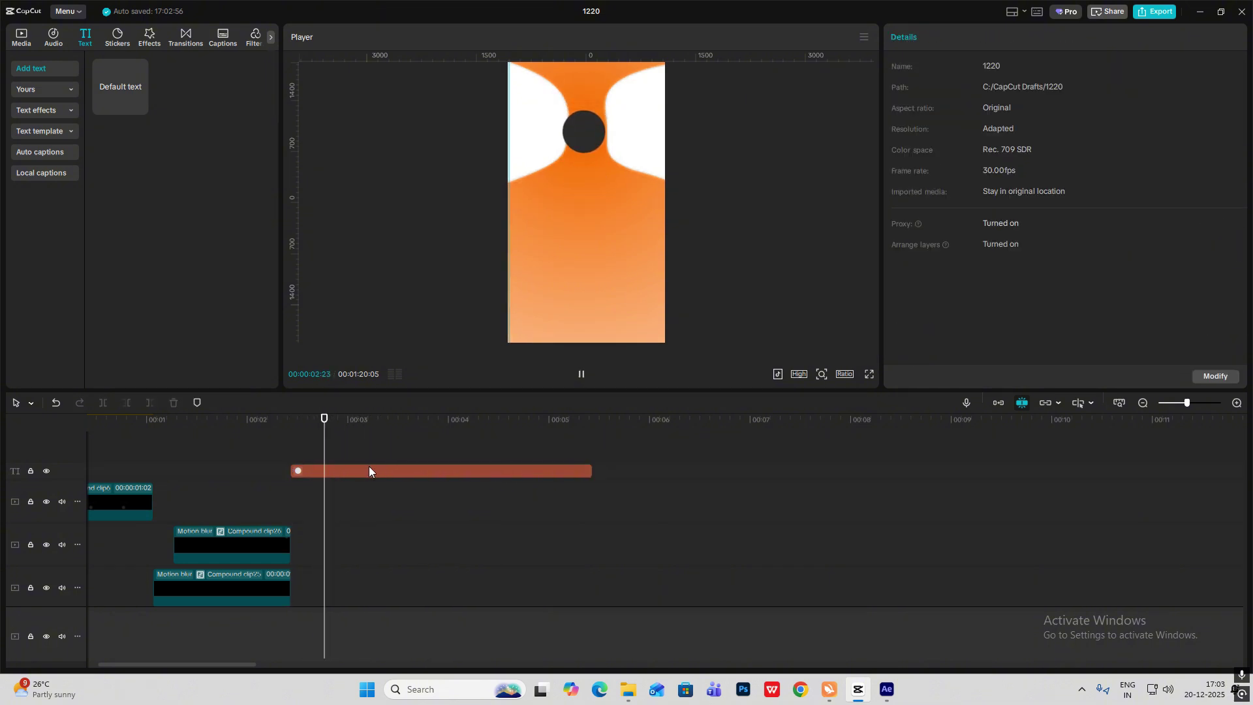
{"action": "key", "text": "space"}
Split the flickering dot clip at 00:00:03:07, delete the part after it and play the result.
{"action": "left_click", "coordinate": [389, 467]}
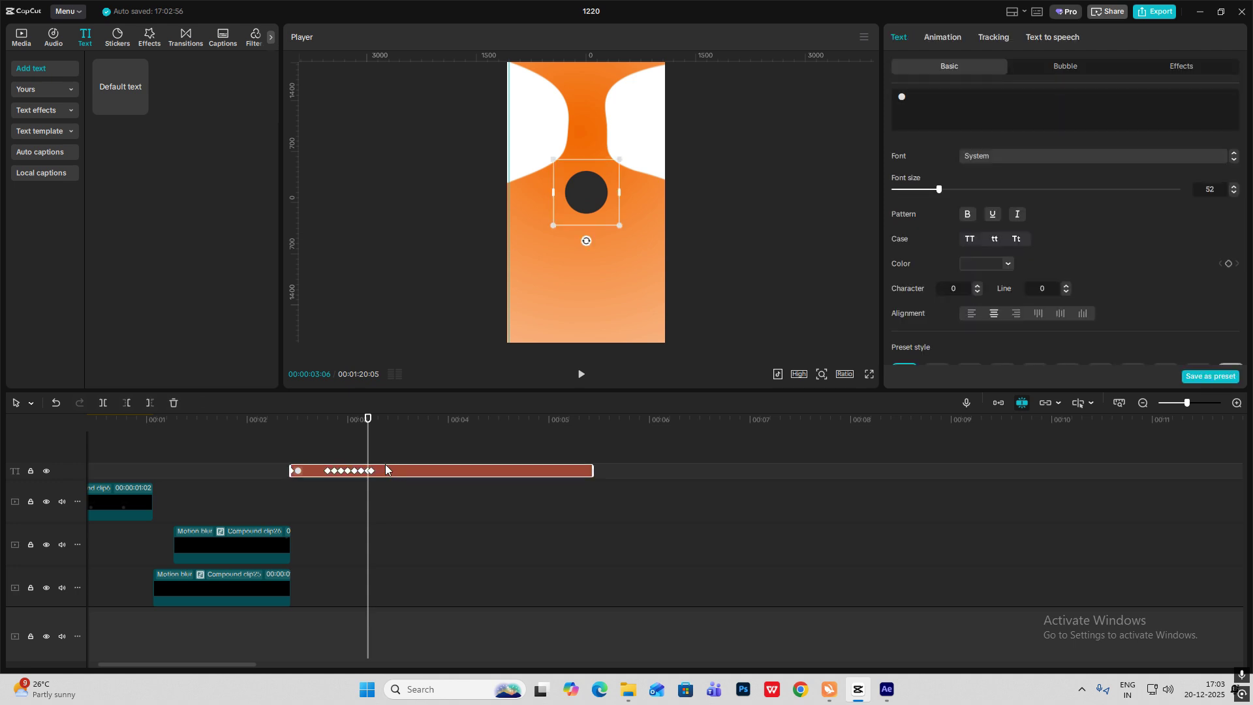
{"action": "left_click_drag", "start_coordinate": [372, 453], "coordinate": [373, 455]}
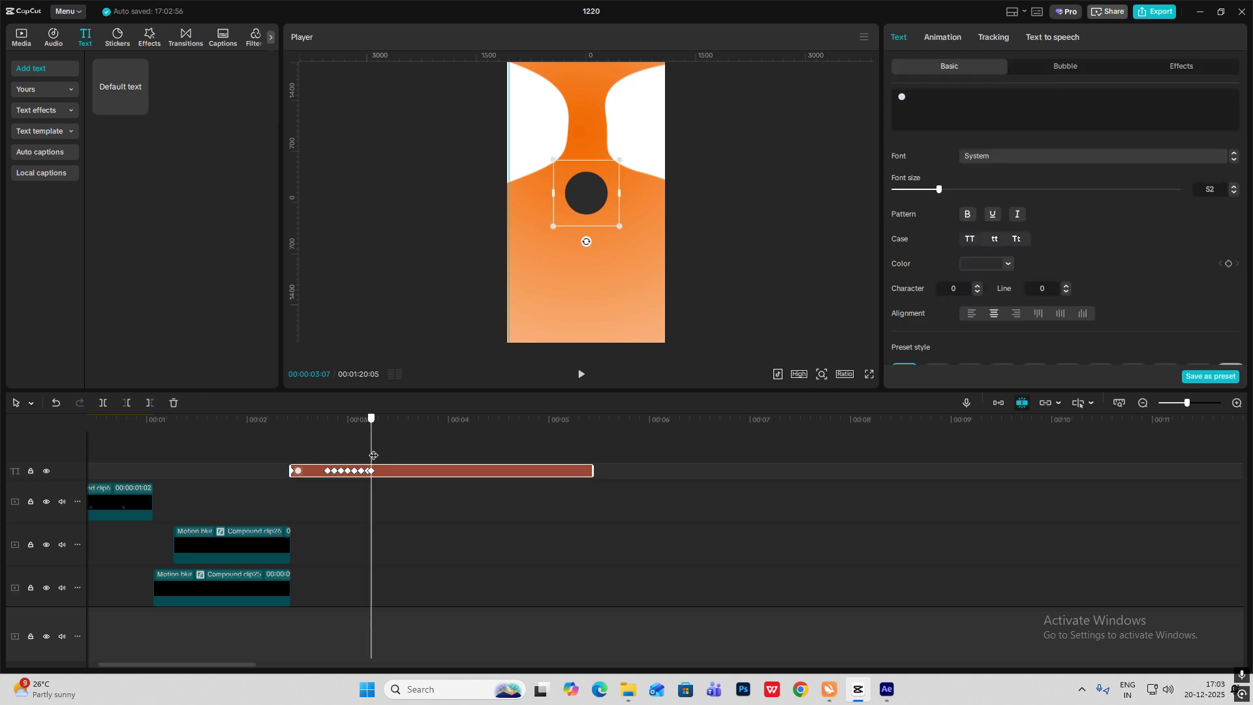
{"action": "key", "text": "ctrl+b"}
{"action": "key", "text": "Delete"}
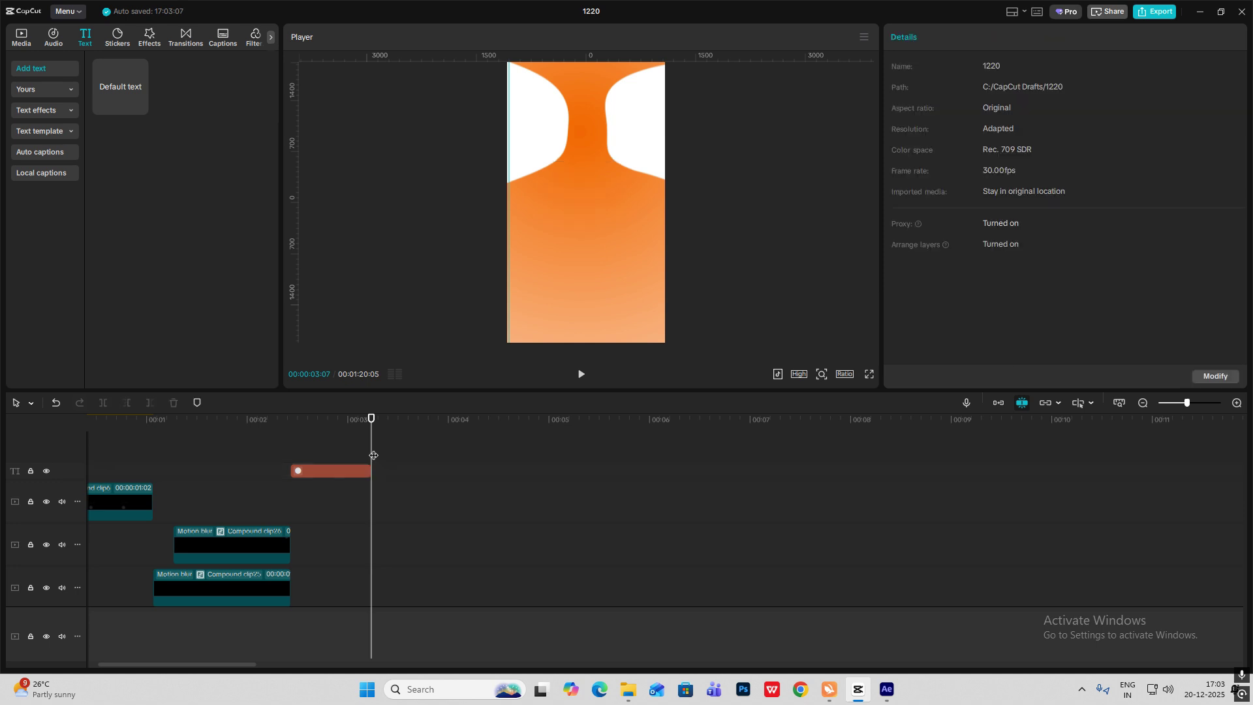
{"action": "left_click", "coordinate": [287, 455]}
{"action": "key", "text": "space"}
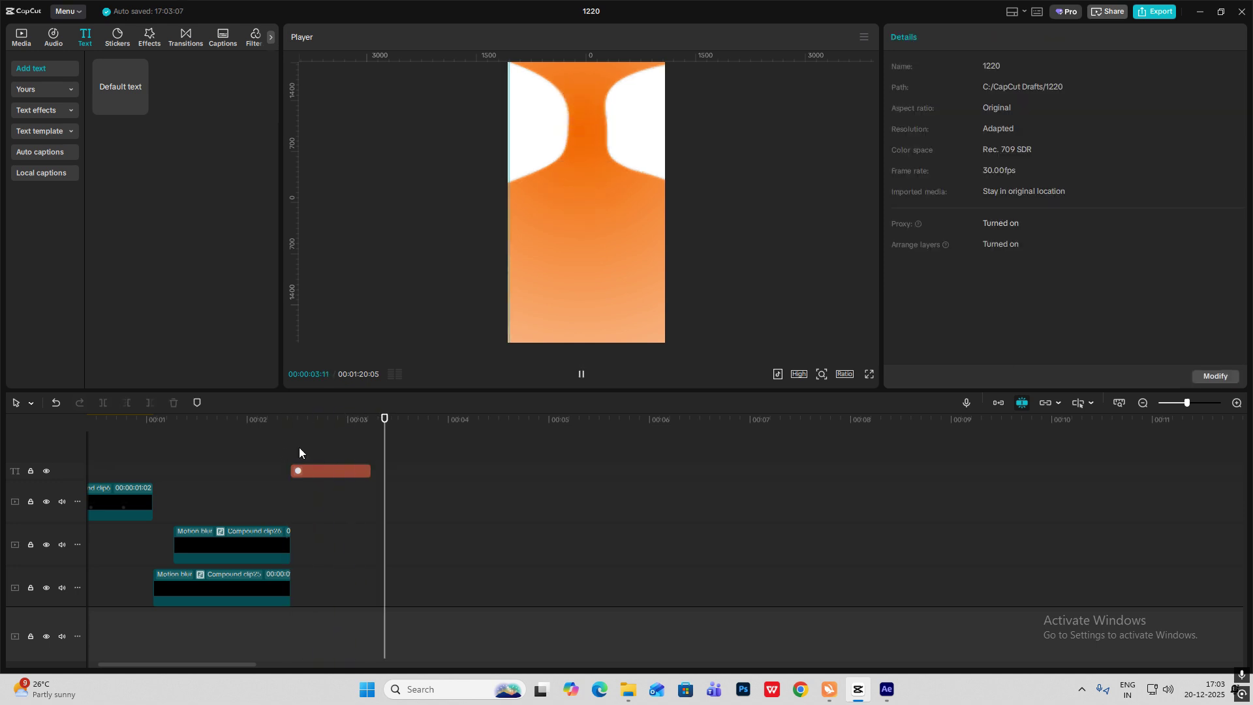
Trim the second hourglass.png clip so it ends at 00:00:03:07.
{"action": "left_click_drag", "start_coordinate": [344, 443], "coordinate": [371, 453]}
{"action": "scroll", "coordinate": [398, 464], "scroll_direction": "down", "scroll_amount": 3}
{"action": "left_click", "coordinate": [380, 511]}
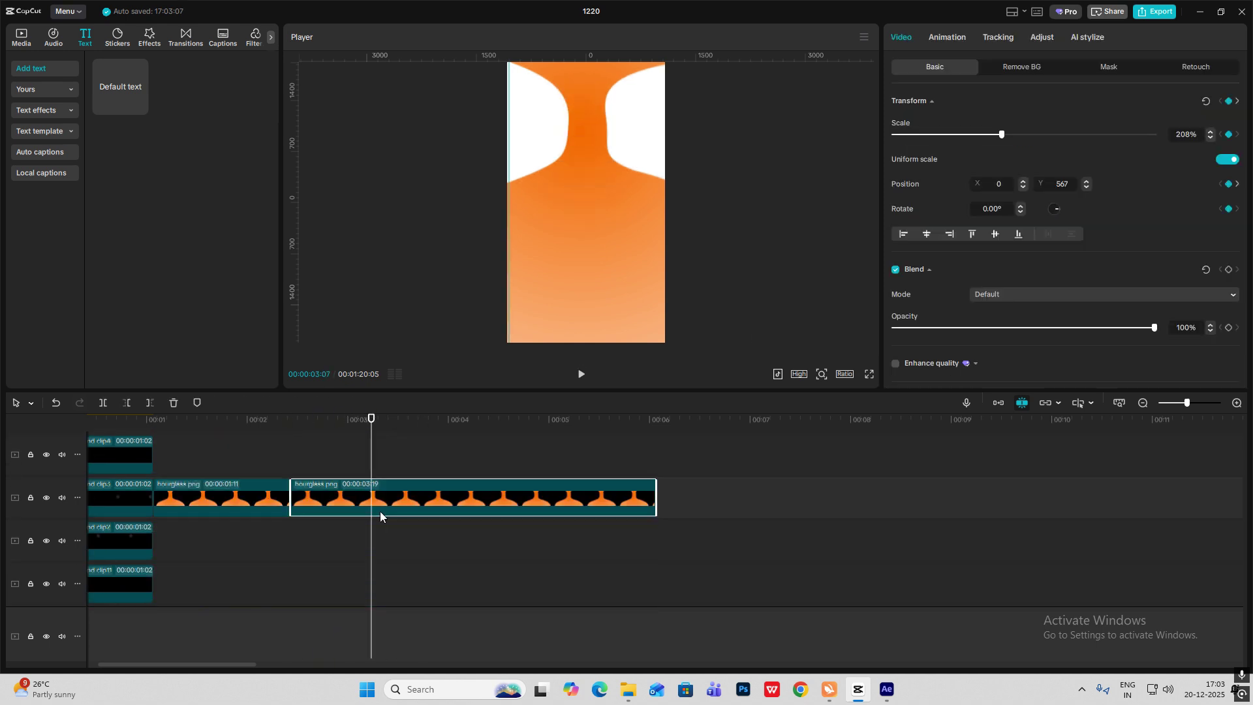
{"action": "key", "text": "Delete"}
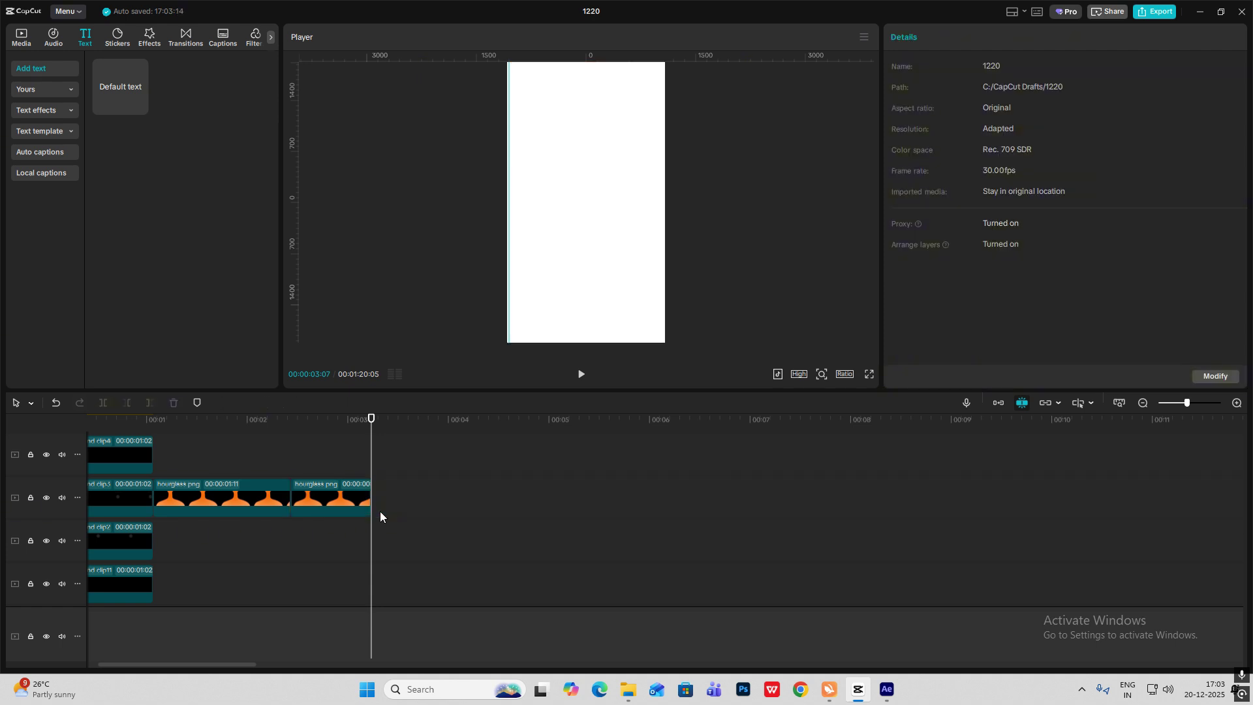
Split the white square background text clip at 00:00:03:07 and colour the part after the cut near-black.
{"action": "key", "text": "shift+z"}
{"action": "left_click", "coordinate": [479, 563]}
{"action": "left_click_drag", "start_coordinate": [479, 563], "coordinate": [139, 513]}
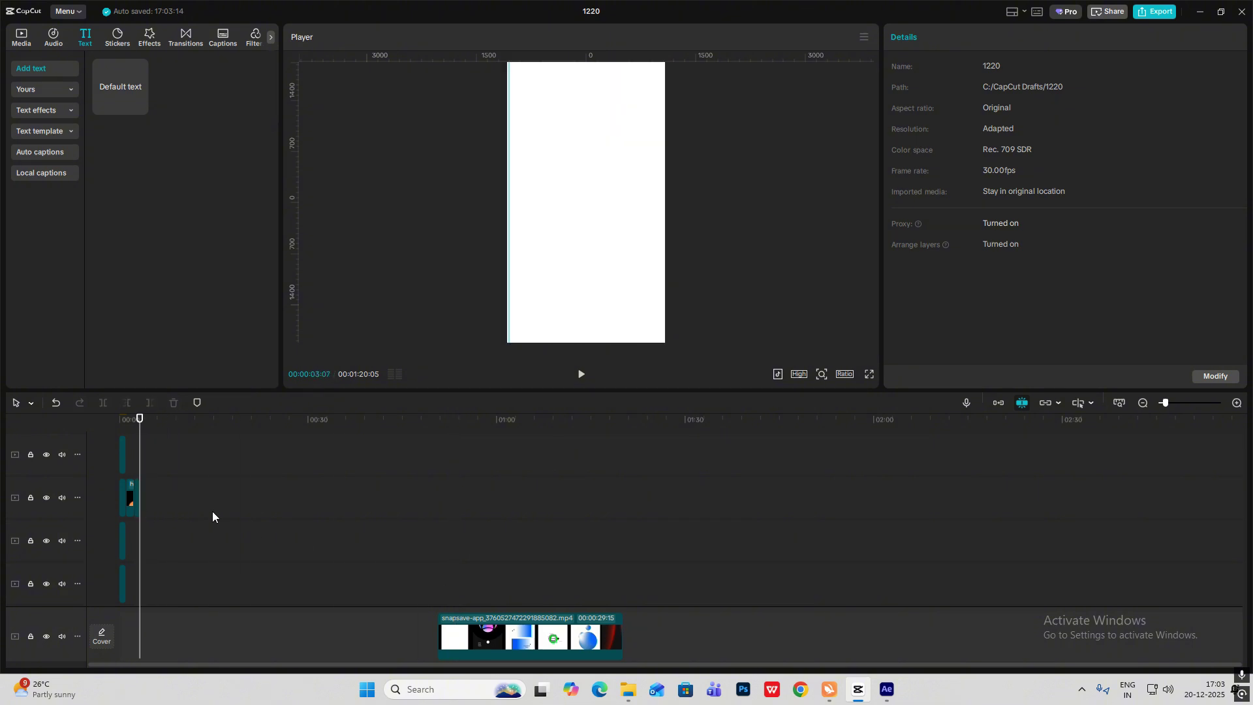
{"action": "scroll", "coordinate": [213, 511], "scroll_direction": "up", "scroll_amount": 5}
{"action": "scroll", "coordinate": [458, 572], "scroll_direction": "down", "scroll_amount": 2}
{"action": "left_click", "coordinate": [458, 571]}
{"action": "key", "text": "ctrl+b"}
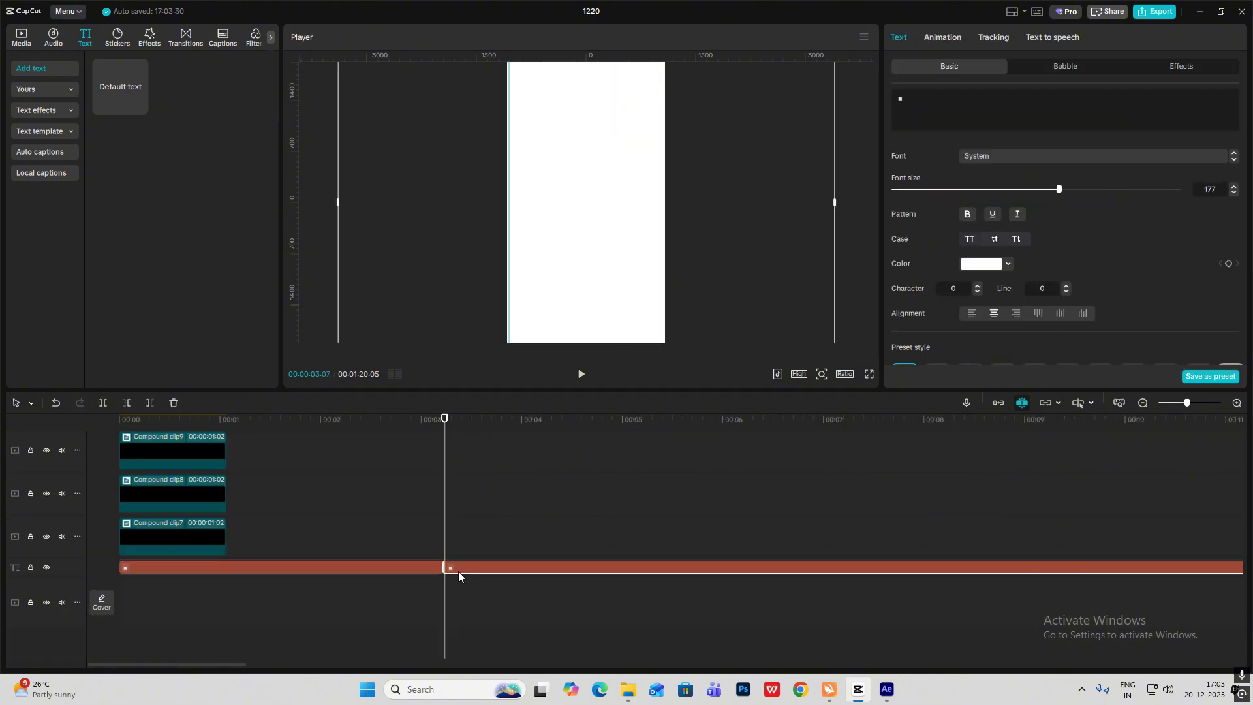
{"action": "left_click", "coordinate": [983, 268]}
{"action": "left_click", "coordinate": [929, 349]}
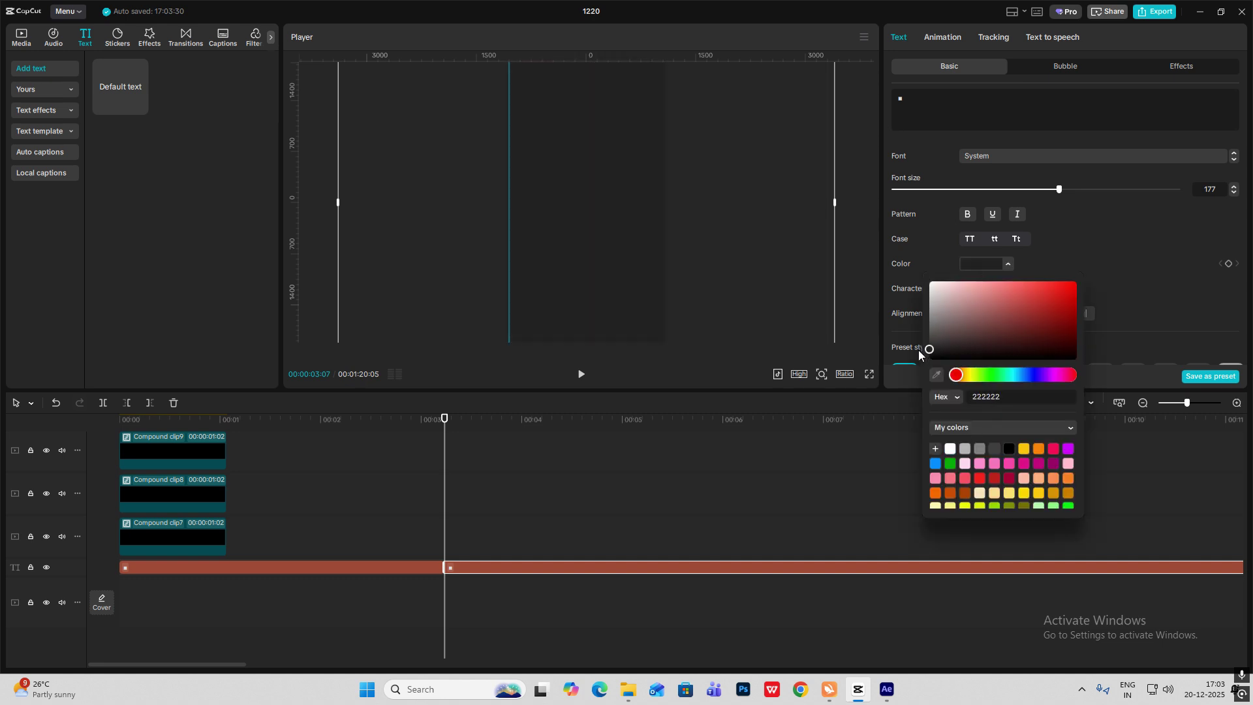
{"action": "left_click", "coordinate": [1156, 288]}
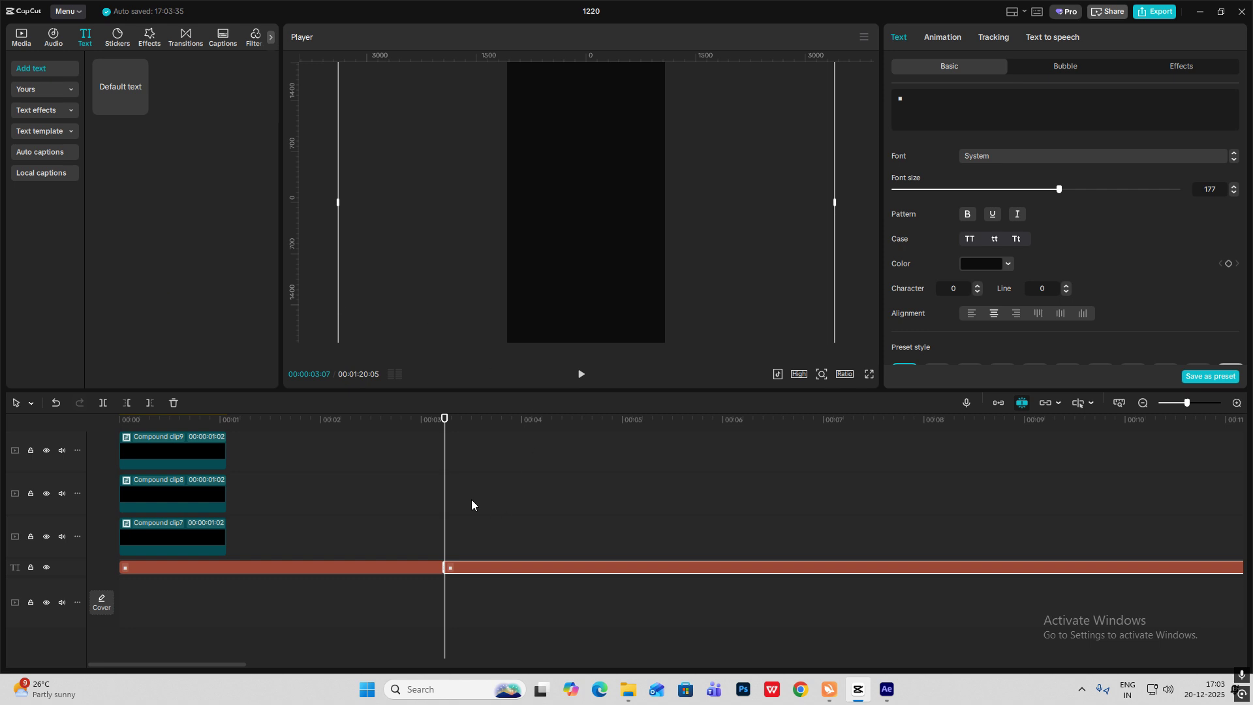
Duplicate the flickering dot clip so the copy starts at 00:00:03:07, directly after the original.
{"action": "scroll", "coordinate": [472, 502], "scroll_direction": "up", "scroll_amount": 3}
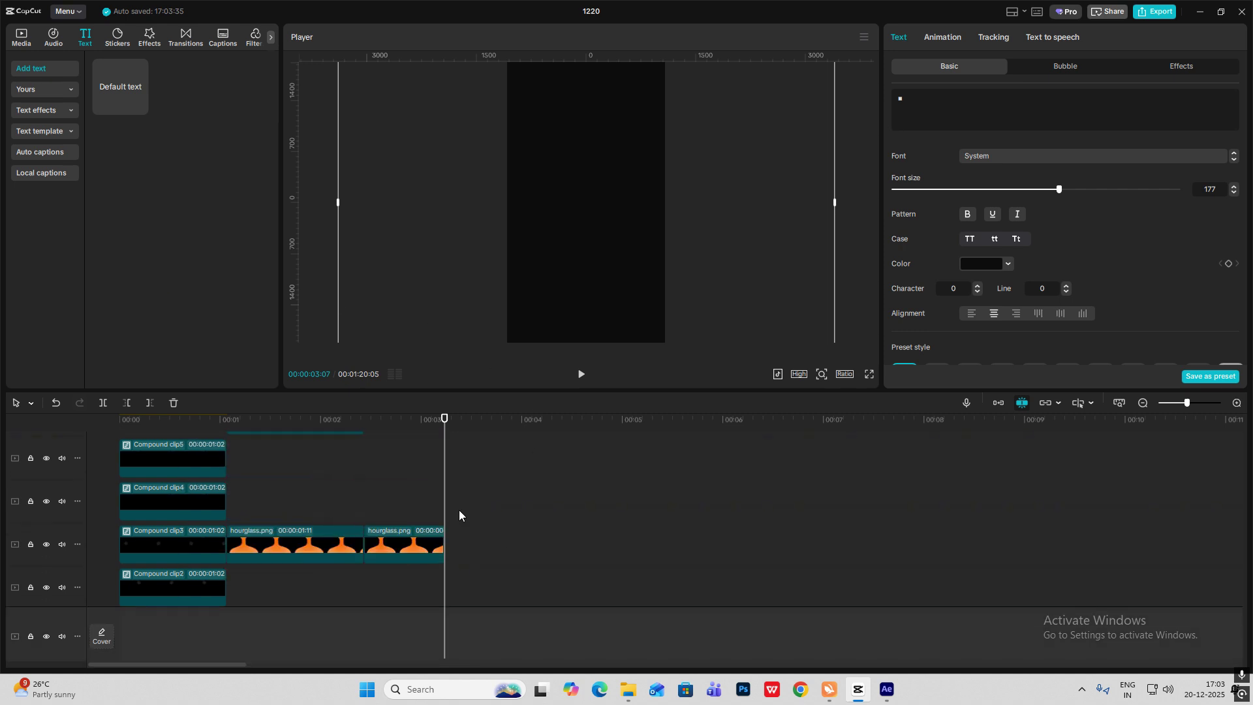
{"action": "scroll", "coordinate": [459, 510], "scroll_direction": "up", "scroll_amount": 4}
{"action": "left_click_drag", "start_coordinate": [378, 472], "coordinate": [458, 469]}
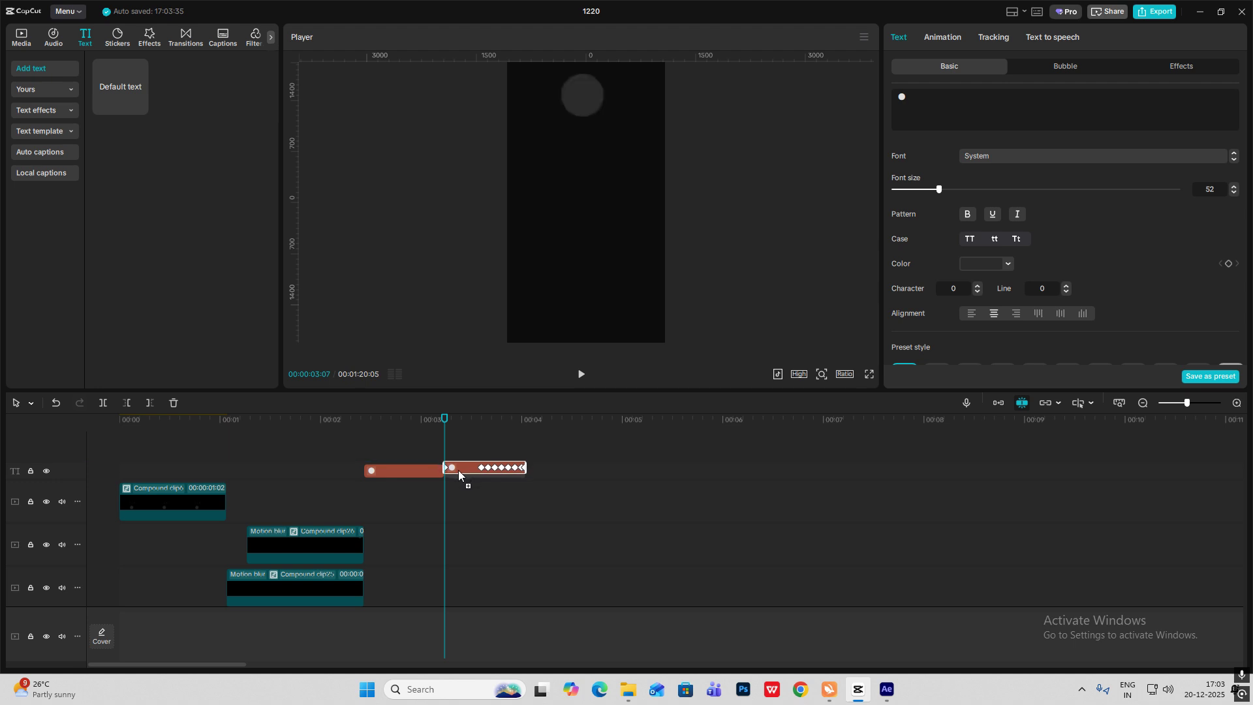
Delete all position and opacity keyframes from the copied dot clip.
{"action": "left_click", "coordinate": [501, 471]}
{"action": "key", "text": "Delete"}
{"action": "left_click", "coordinate": [494, 471]}
{"action": "key", "text": "Delete"}
{"action": "left_click", "coordinate": [508, 471]}
{"action": "key", "text": "Delete"}
{"action": "left_click", "coordinate": [514, 471]}
{"action": "key", "text": "Delete"}
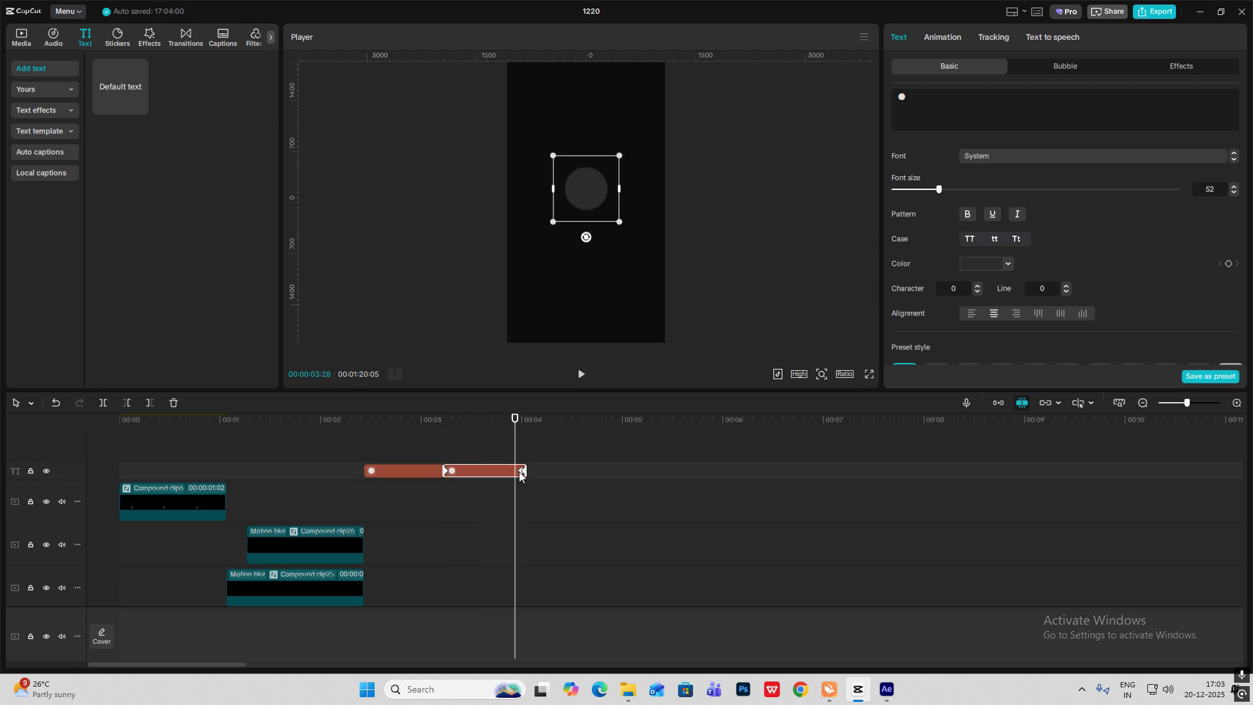
{"action": "left_click", "coordinate": [520, 471]}
{"action": "key", "text": "Delete"}
{"action": "left_click", "coordinate": [445, 471]}
{"action": "key", "text": "Delete"}
Colour the copied dot red (FF2A2A) and place it where the preceding clip's dot ends.
{"action": "left_click", "coordinate": [994, 266]}
{"action": "left_click_drag", "start_coordinate": [966, 314], "coordinate": [651, 104]}
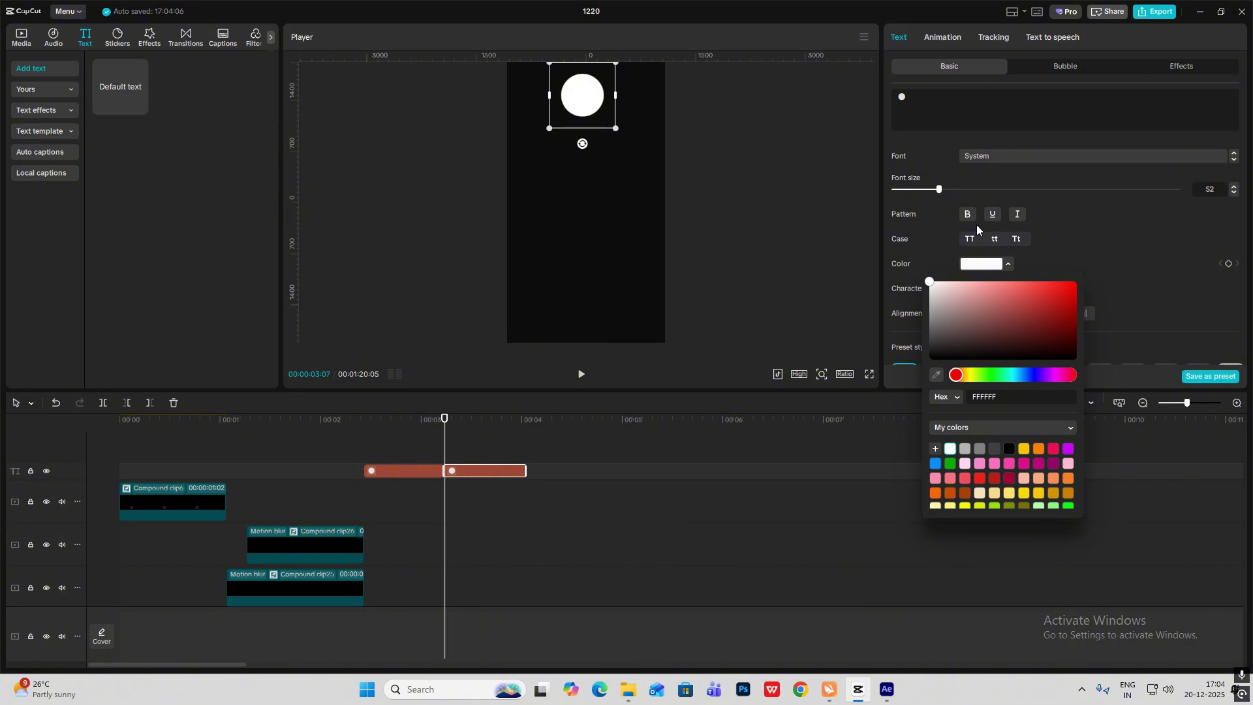
{"action": "left_click_drag", "start_coordinate": [1034, 292], "coordinate": [1047, 282]}
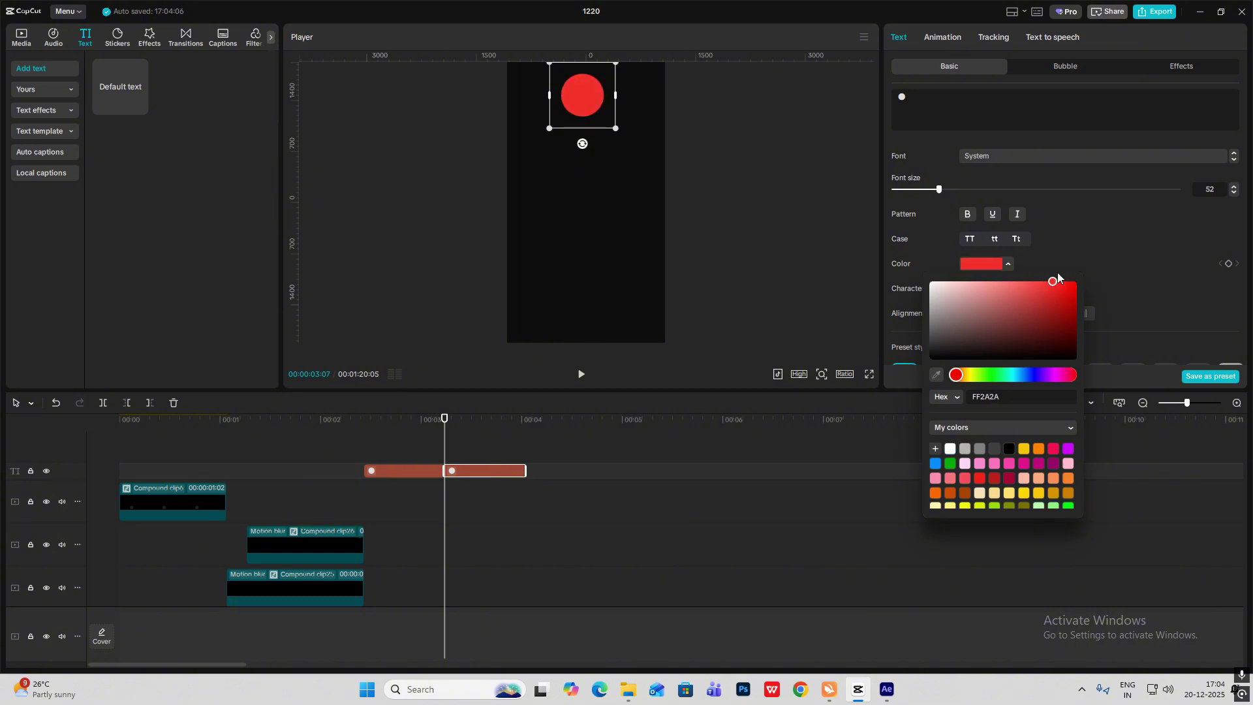
{"action": "left_click", "coordinate": [1118, 256]}
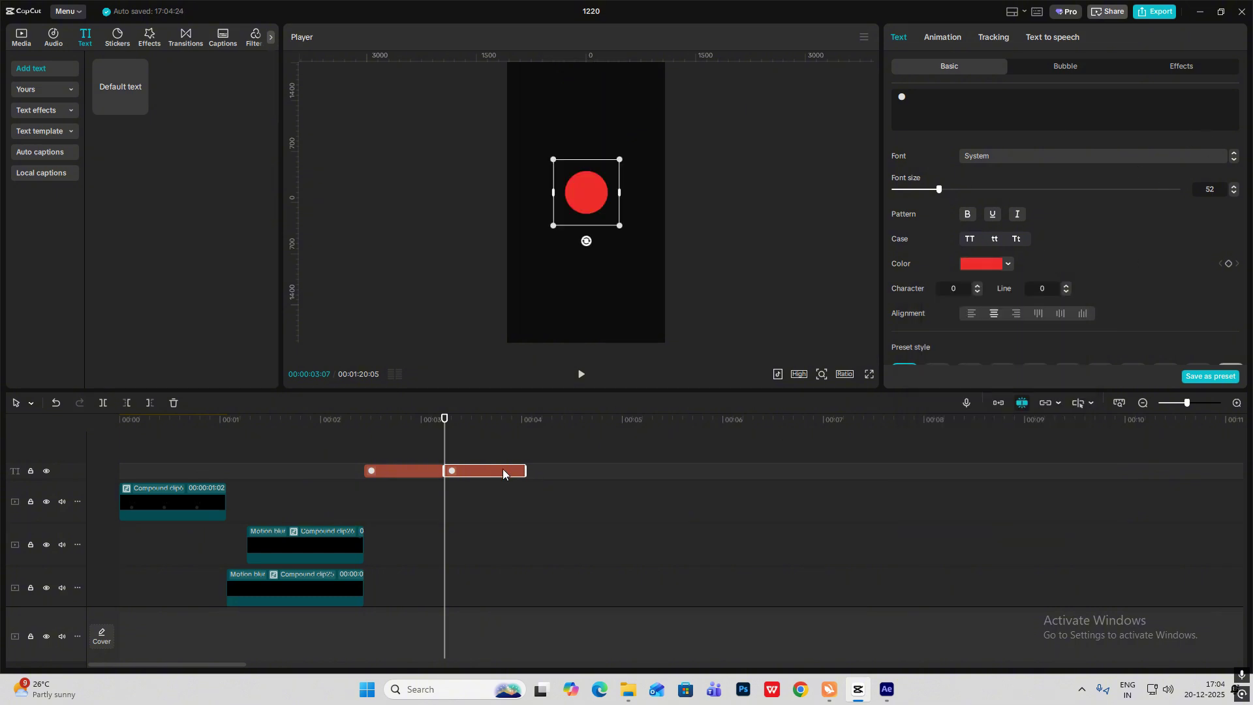
Compare the red dot's position with the preceding clip's dot around the cut at 00:00:03:07.
{"action": "scroll", "coordinate": [1230, 231], "scroll_direction": "down", "scroll_amount": 3}
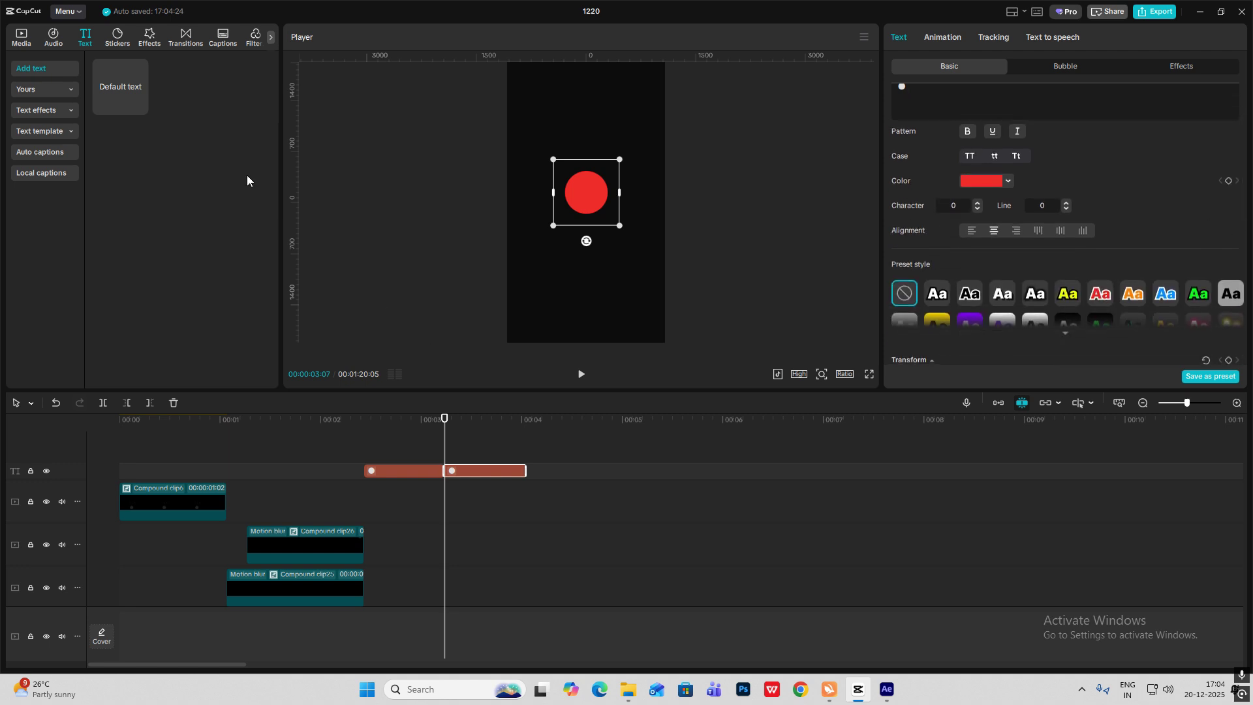
{"action": "left_click", "coordinate": [475, 481]}
{"action": "left_click", "coordinate": [437, 459]}
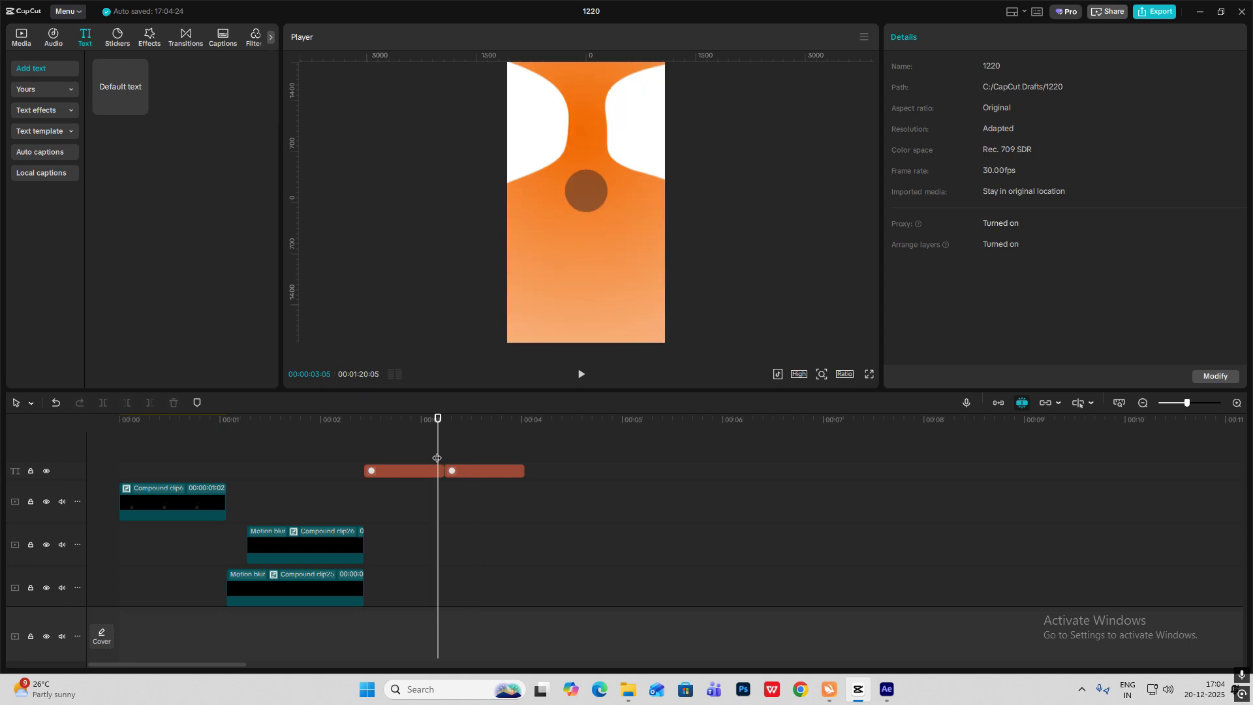
{"action": "left_click", "coordinate": [444, 460]}
Duplicate the red dot clip onto a track above it at 00:00:03:07 and colour the copy white (FFFFFF).
{"action": "left_click", "coordinate": [467, 468]}
{"action": "key", "text": "ctrl+c"}
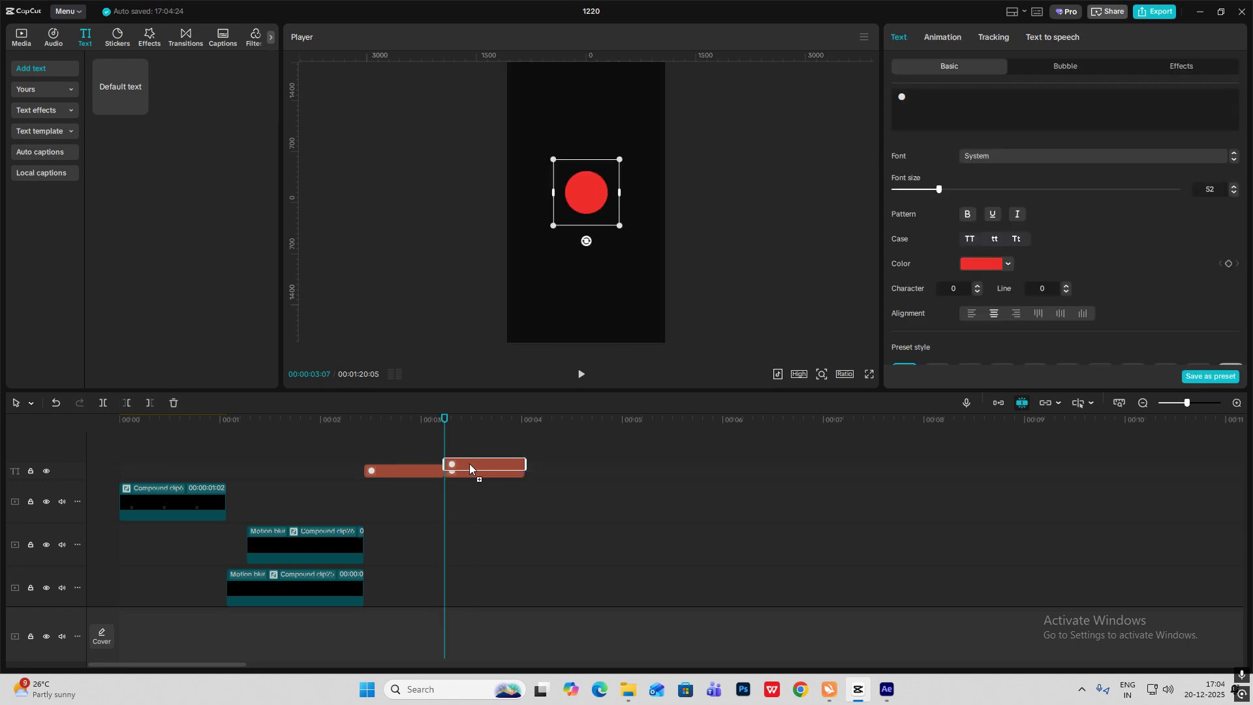
{"action": "key", "text": "ctrl+v"}
{"action": "left_click", "coordinate": [980, 263]}
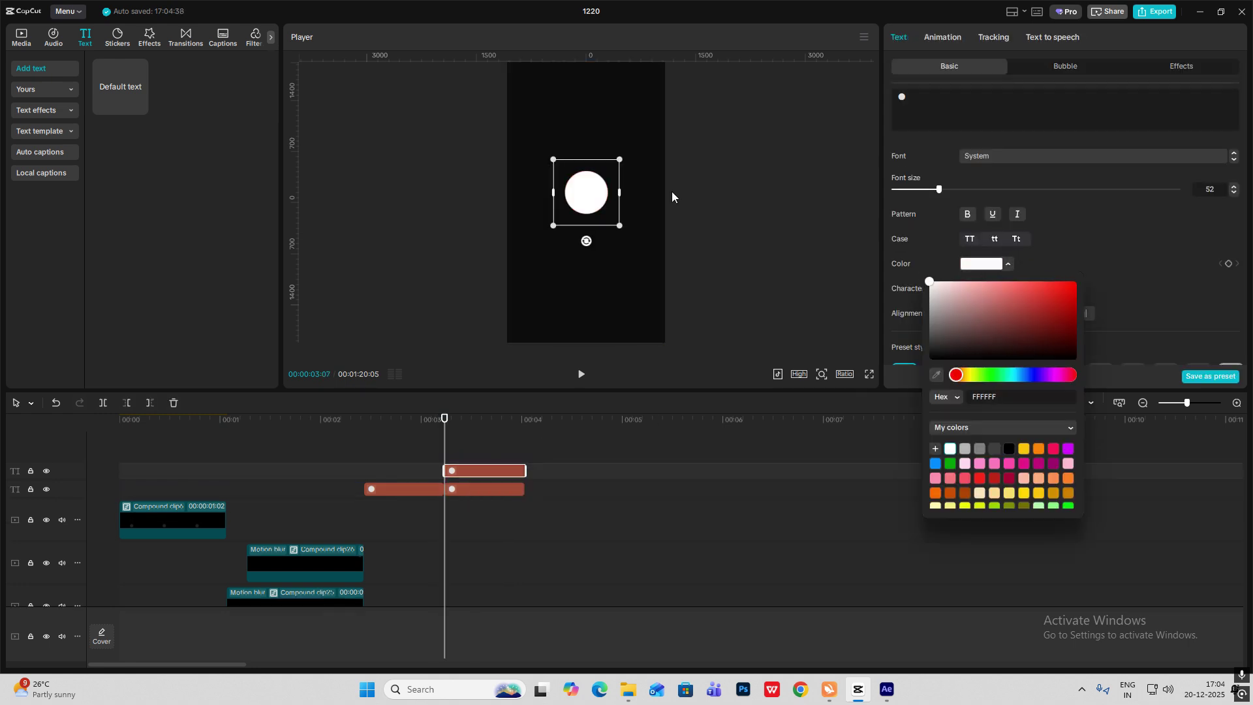
Enlarge the white dot until it is wider than the frame, and disable its clip.
{"action": "left_click_drag", "start_coordinate": [624, 229], "coordinate": [872, 308]}
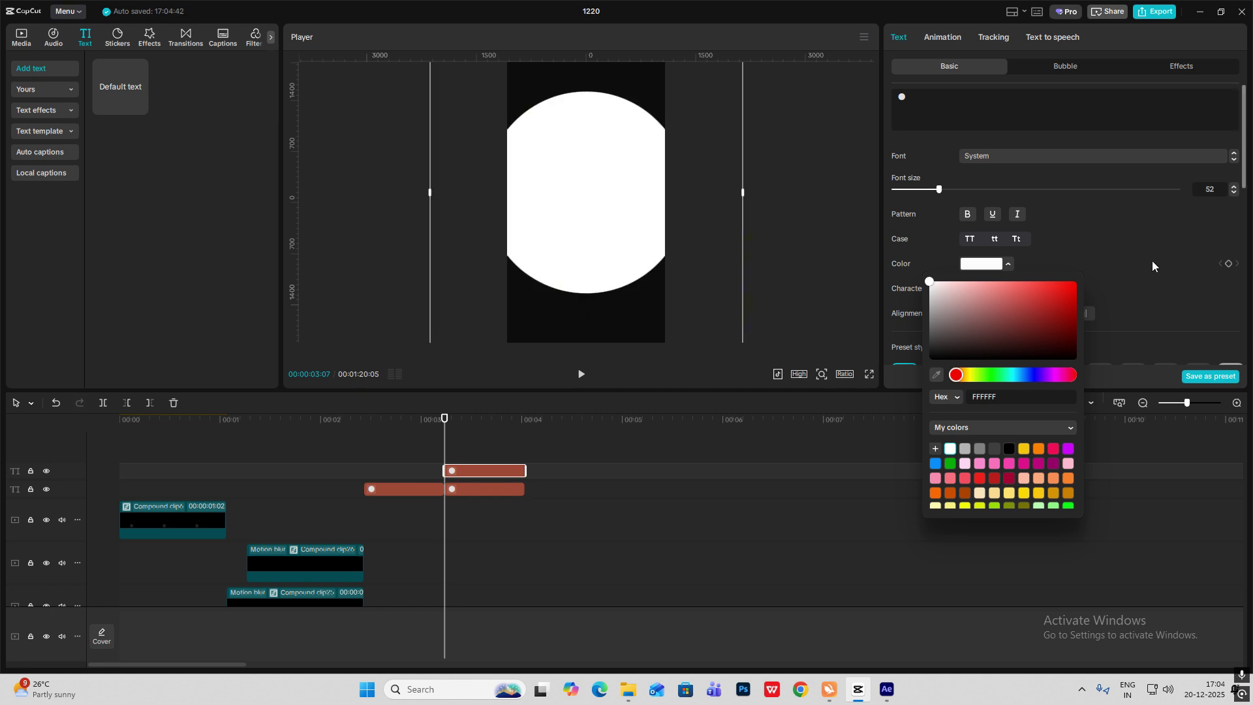
{"action": "left_click", "coordinate": [604, 471]}
{"action": "left_click", "coordinate": [471, 471]}
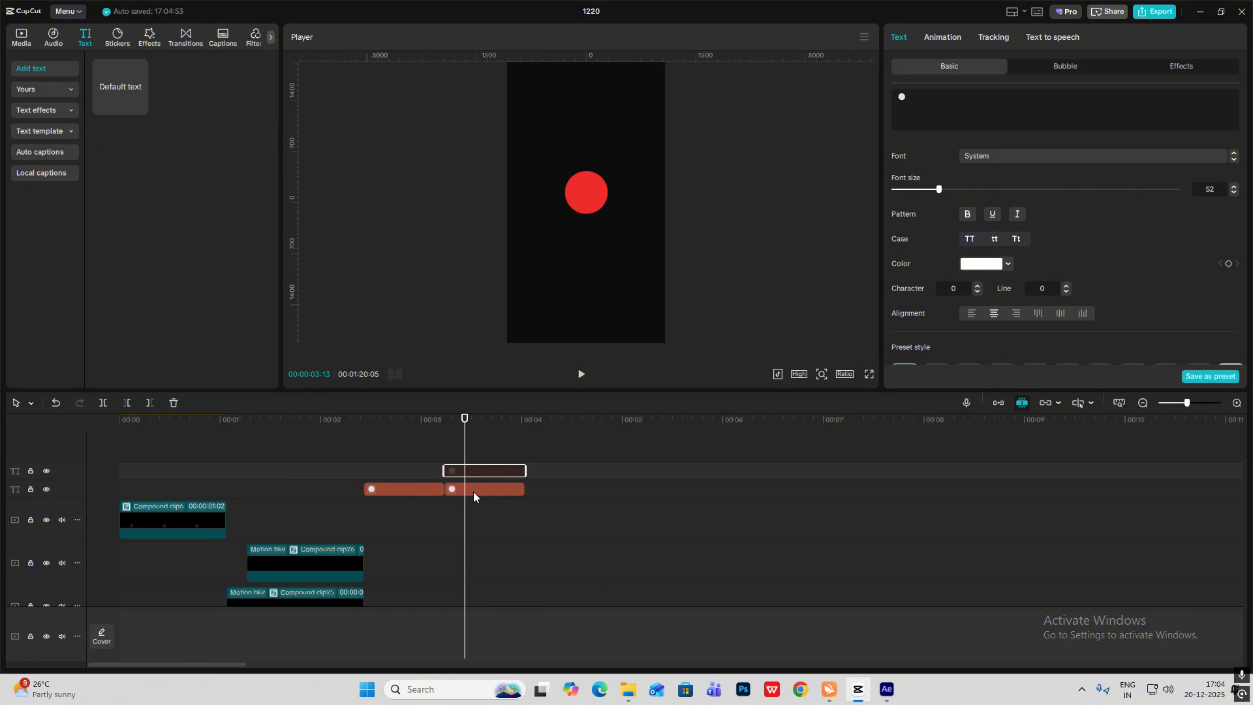
Place vertical and horizontal guides through the frame's centre and raise the red dot to Y 297 so its lower edge meets the horizontal guide.
{"action": "left_click", "coordinate": [473, 492]}
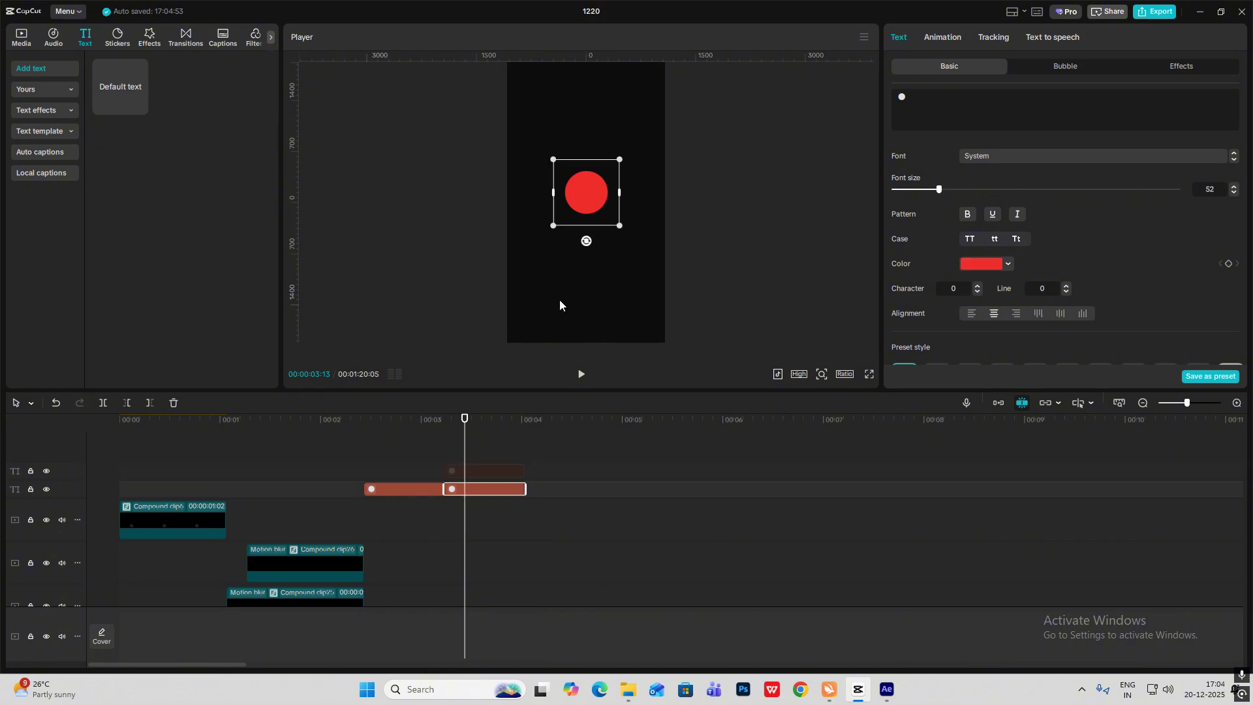
{"action": "left_click_drag", "start_coordinate": [298, 161], "coordinate": [587, 223]}
{"action": "left_click_drag", "start_coordinate": [455, 60], "coordinate": [441, 202]}
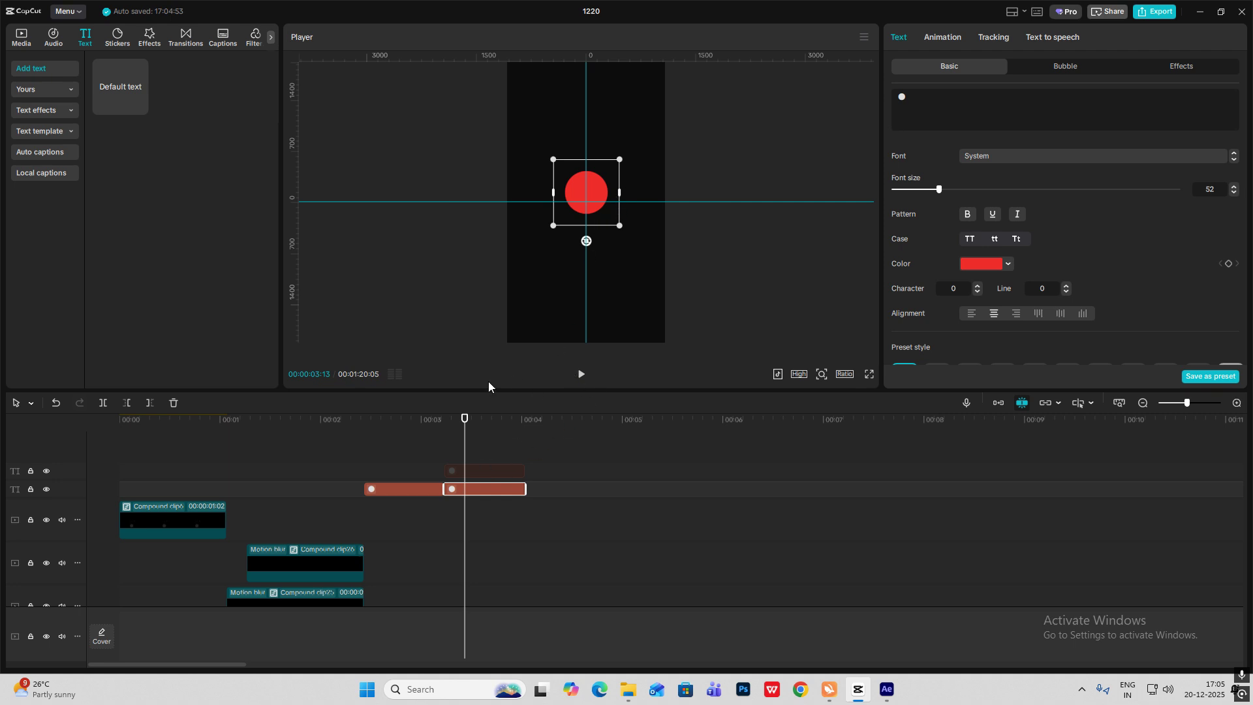
{"action": "left_click_drag", "start_coordinate": [601, 221], "coordinate": [601, 210]}
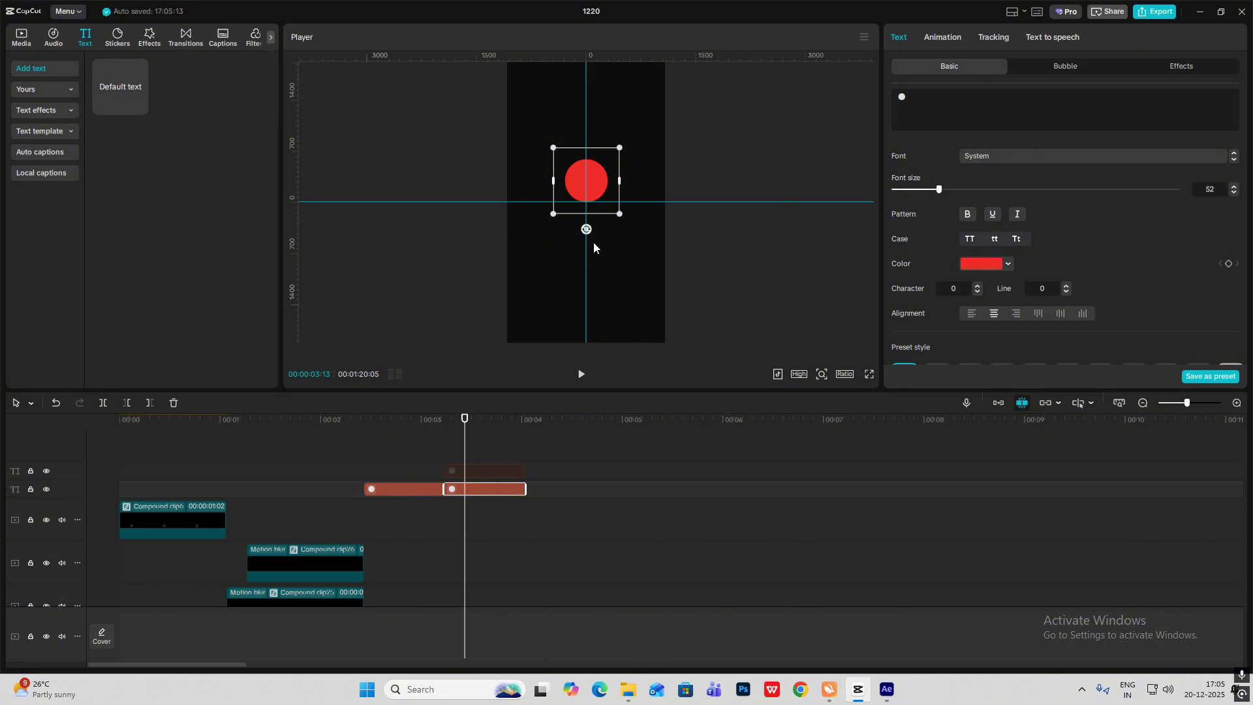
{"action": "scroll", "coordinate": [1091, 272], "scroll_direction": "down", "scroll_amount": 5}
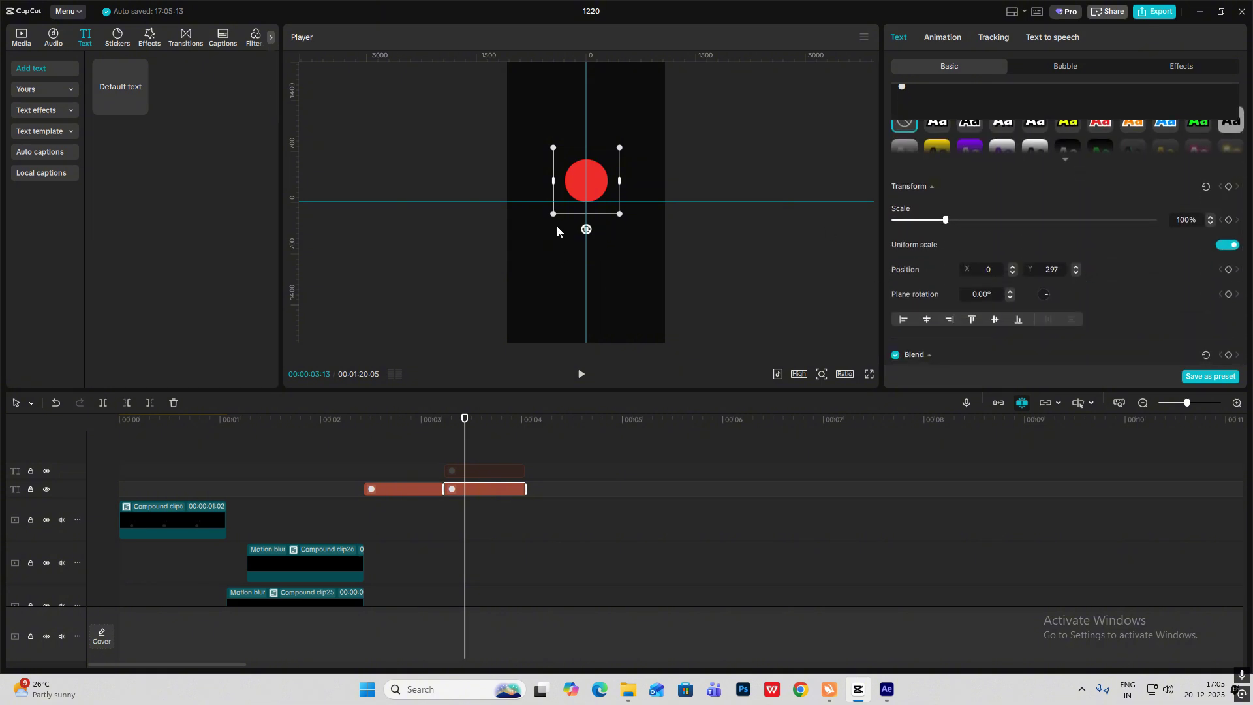
Extend the red dot clip to a duration of 00:00:04:22 and convert it into a compound clip.
{"action": "left_click_drag", "start_coordinate": [523, 488], "coordinate": [919, 491]}
{"action": "key", "text": "alt+g"}
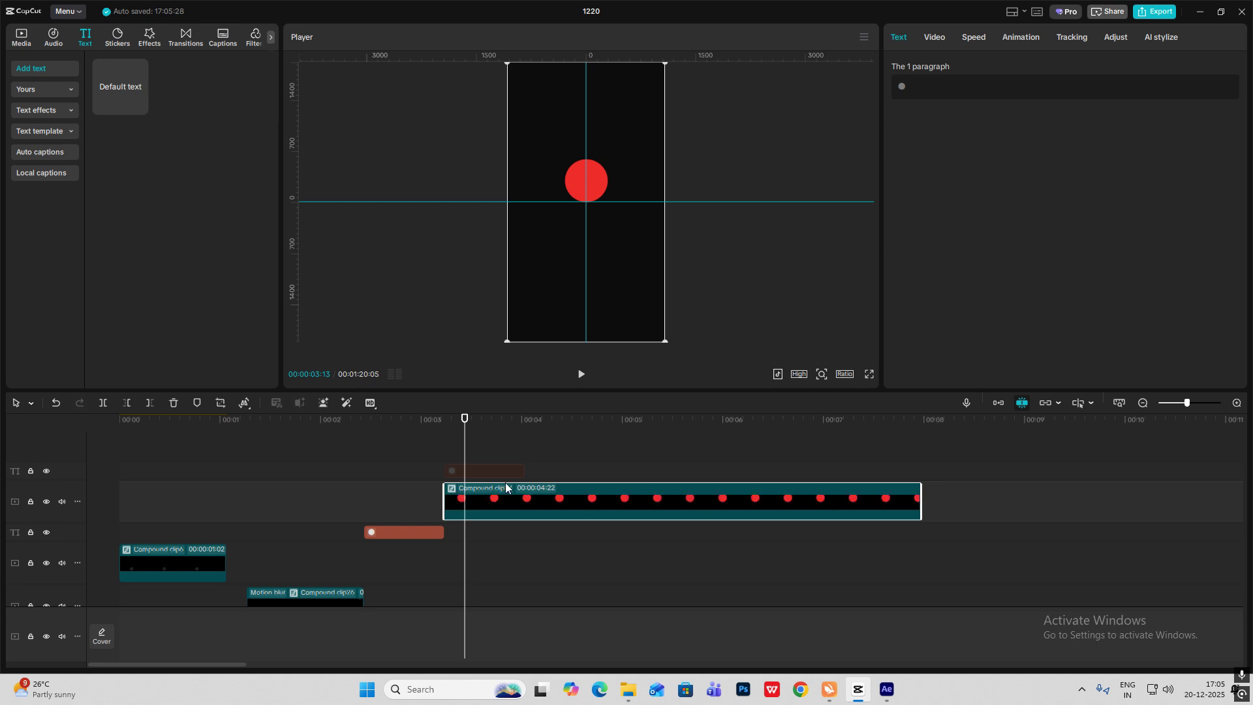
Enable the white dot clip and lower the dot until its top edge meets the horizontal guide.
{"action": "left_click", "coordinate": [490, 471]}
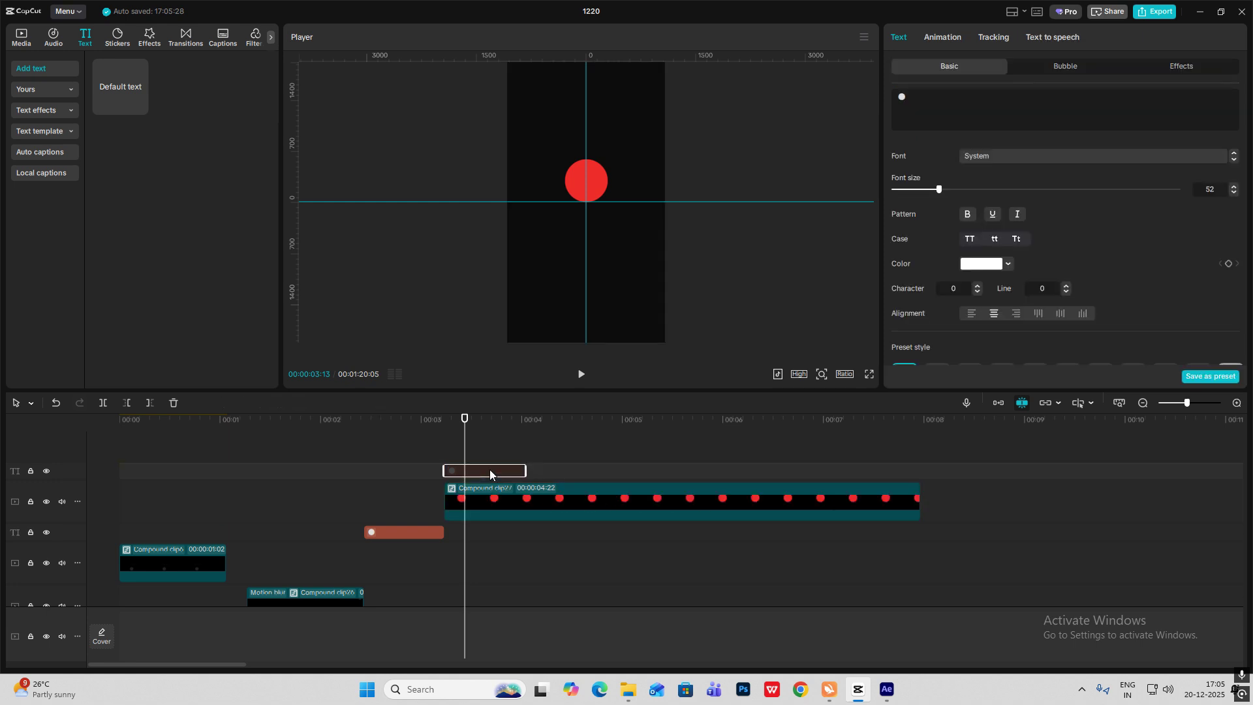
{"action": "left_click_drag", "start_coordinate": [611, 287], "coordinate": [612, 379]}
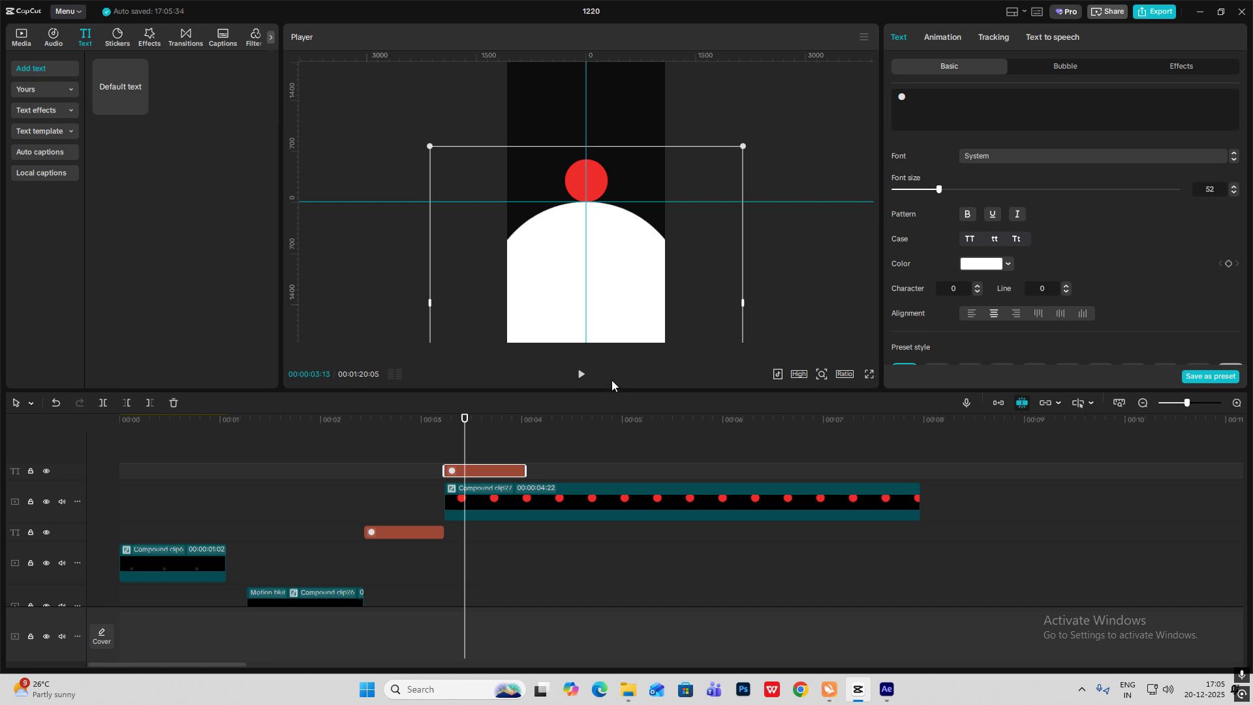
Extend the white dot clip to a duration of 00:00:04:22 and convert it into a compound clip.
{"action": "left_click_drag", "start_coordinate": [526, 471], "coordinate": [920, 477]}
{"action": "key", "text": "alt+g"}
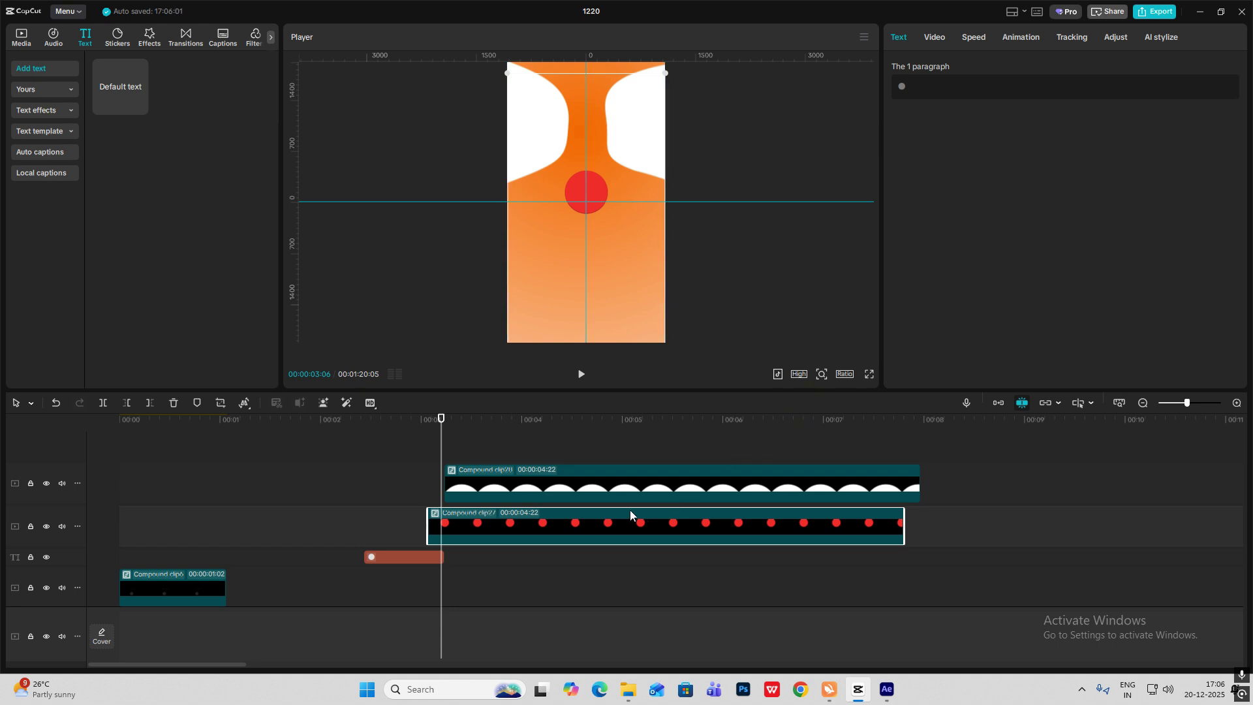
Align the red dot compound clip's start with the white one at 00:00:03:07 and lower the white dome towards the frame's bottom edge.
{"action": "left_click_drag", "start_coordinate": [460, 519], "coordinate": [483, 545]}
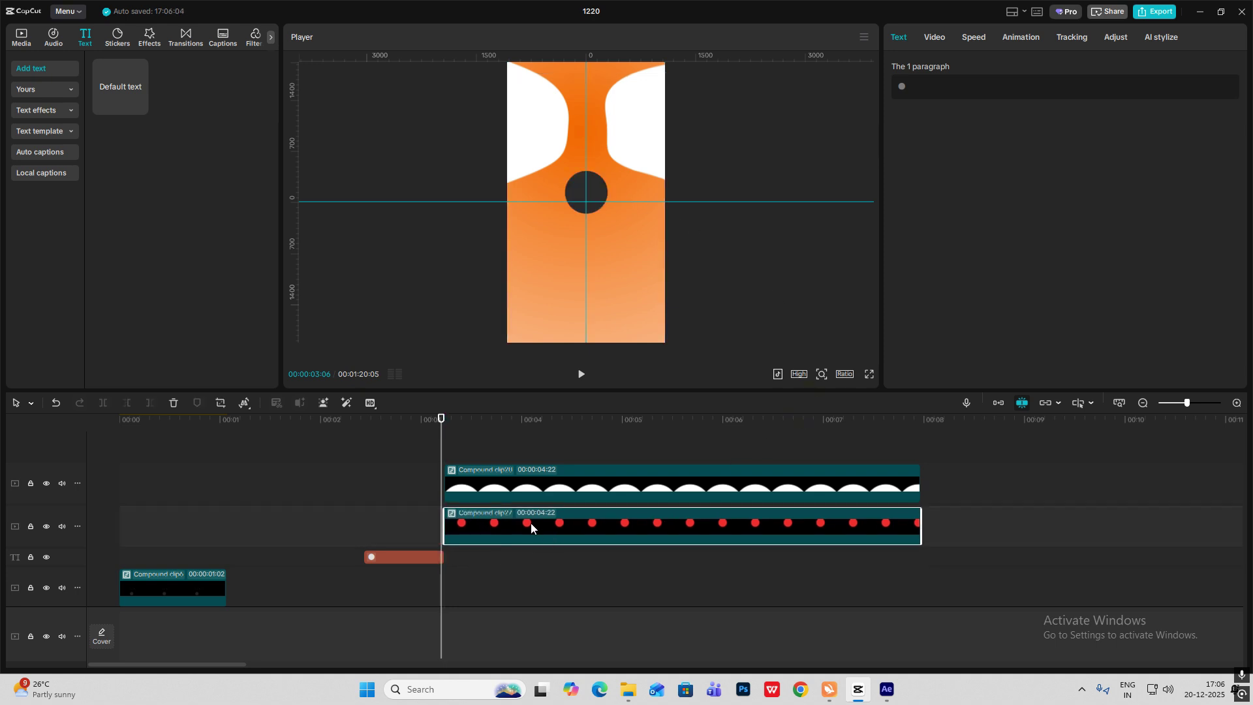
{"action": "scroll", "coordinate": [522, 509], "scroll_direction": "up", "scroll_amount": 3}
{"action": "key", "text": "Right"}
{"action": "key", "text": "Right"}
{"action": "left_click", "coordinate": [507, 471]}
{"action": "left_click_drag", "start_coordinate": [596, 265], "coordinate": [596, 317]}
Keyframe the red dot's transform at 00:00:03:07 and 00:00:04:00, lowering it onto the white dome at Y -1161 at the second keyframe.
{"action": "left_click", "coordinate": [457, 460]}
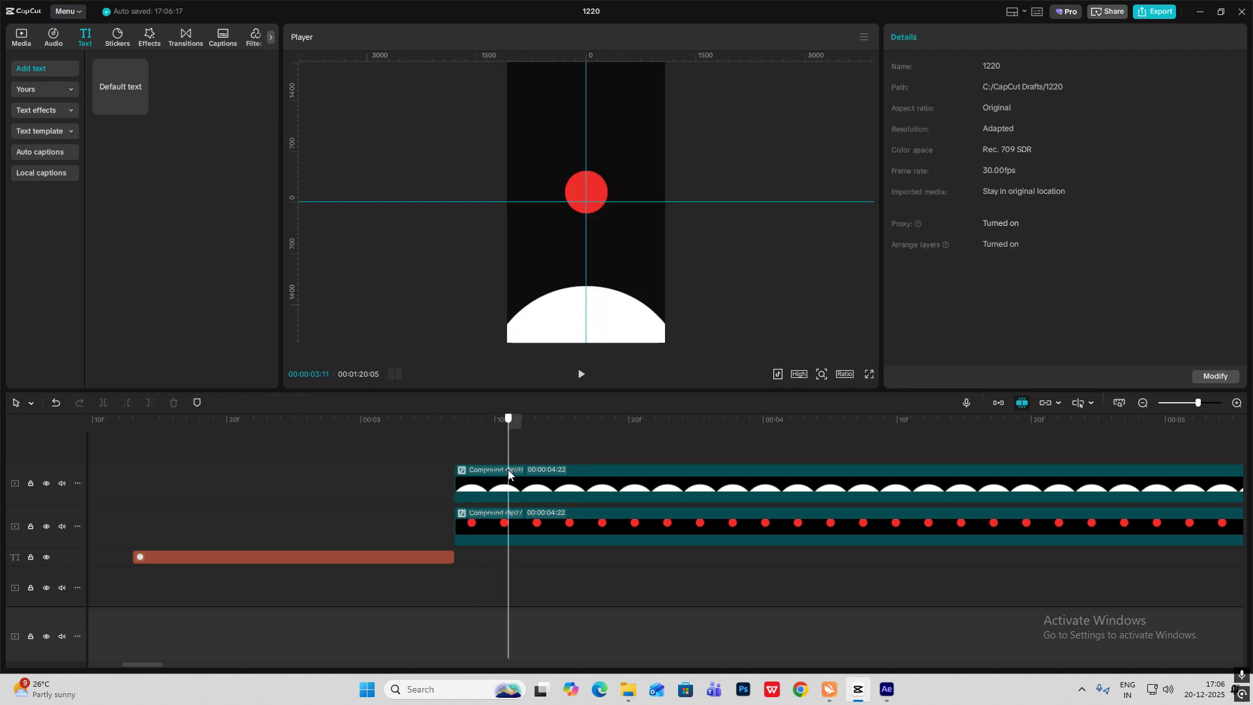
{"action": "left_click", "coordinate": [503, 528]}
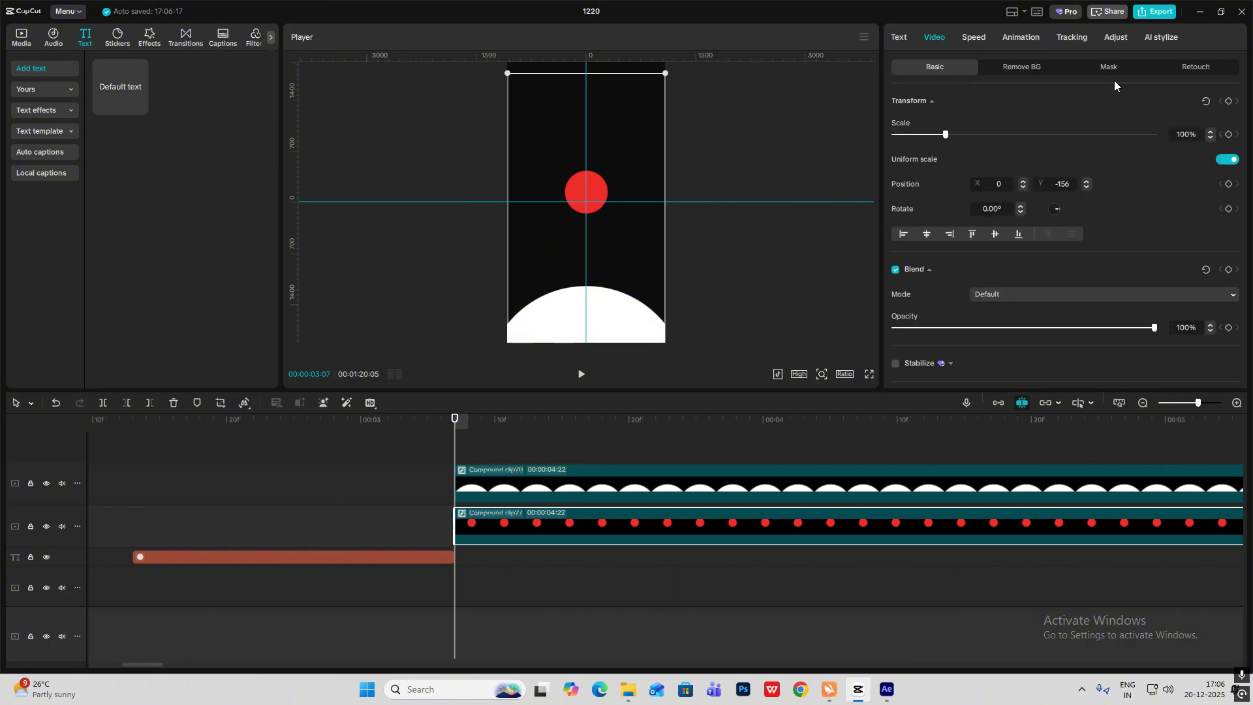
{"action": "left_click", "coordinate": [1228, 101]}
{"action": "left_click_drag", "start_coordinate": [453, 447], "coordinate": [763, 447]}
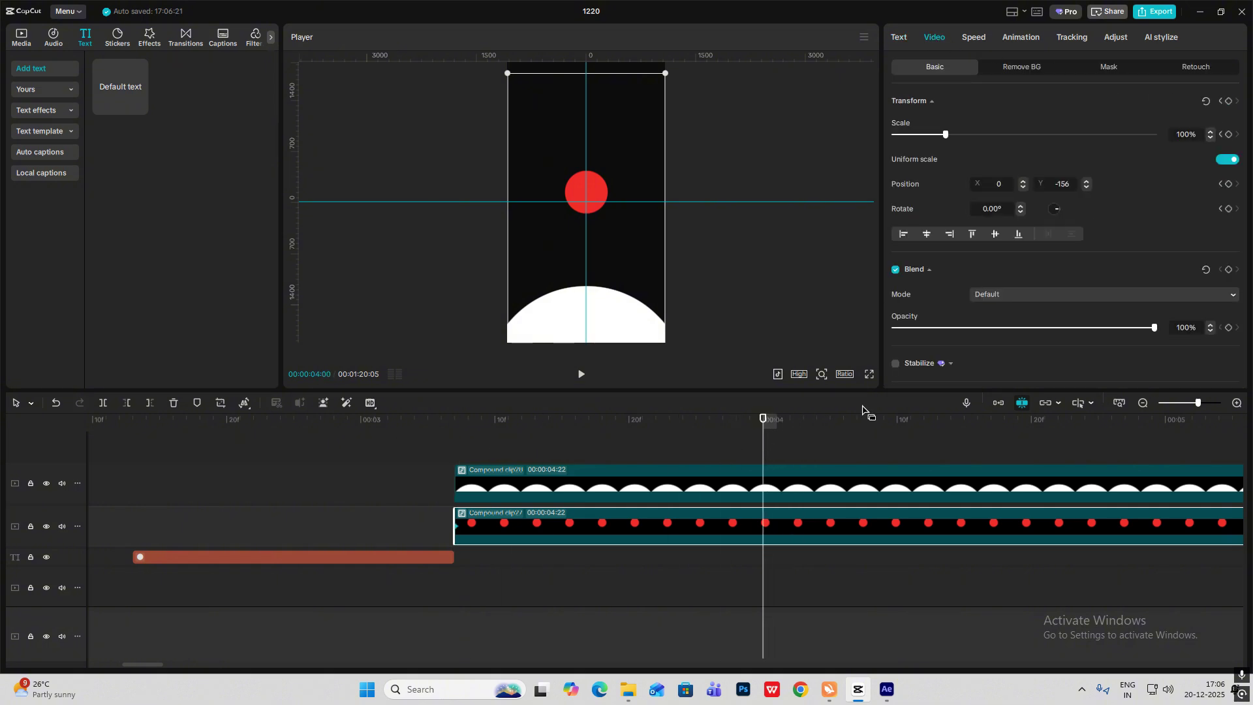
{"action": "left_click", "coordinate": [1229, 102]}
{"action": "left_click_drag", "start_coordinate": [592, 206], "coordinate": [593, 279]}
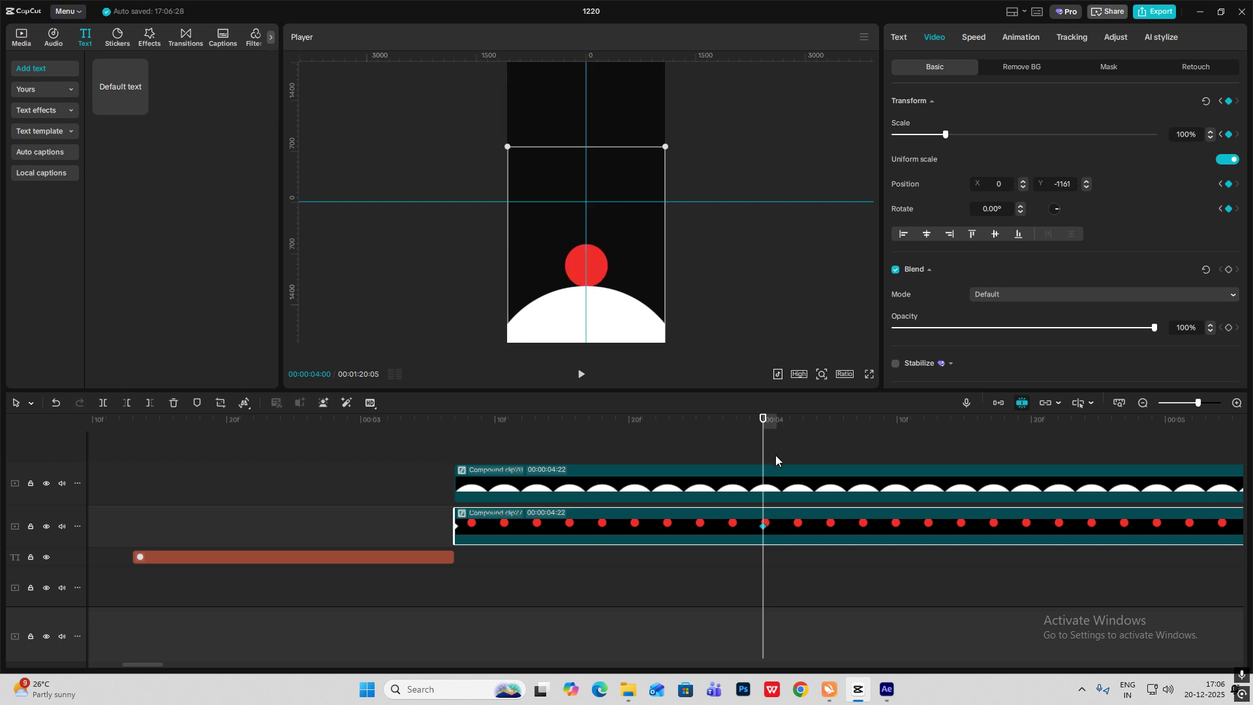
Apply the Cubic In preset curve to the Y position animation of the red dot compound clip.
{"action": "double_click", "coordinate": [762, 525]}
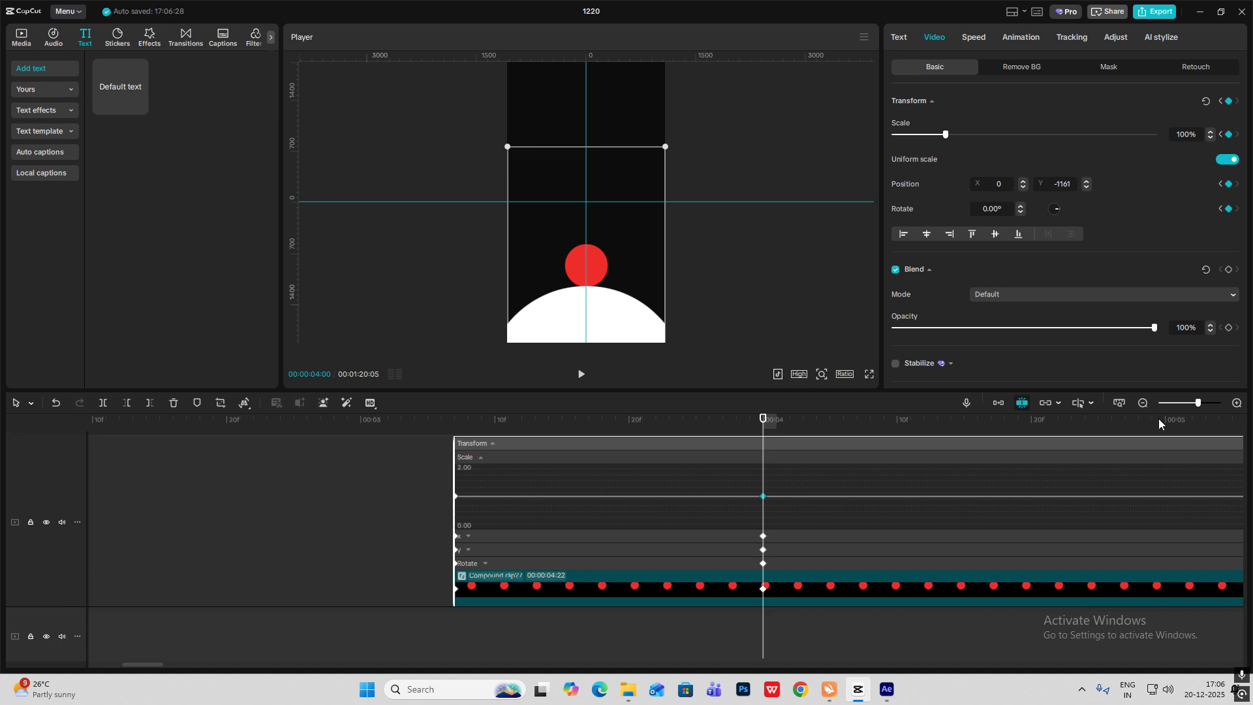
{"action": "left_click", "coordinate": [1142, 403]}
{"action": "left_click", "coordinate": [1143, 404]}
{"action": "left_click", "coordinate": [492, 538]}
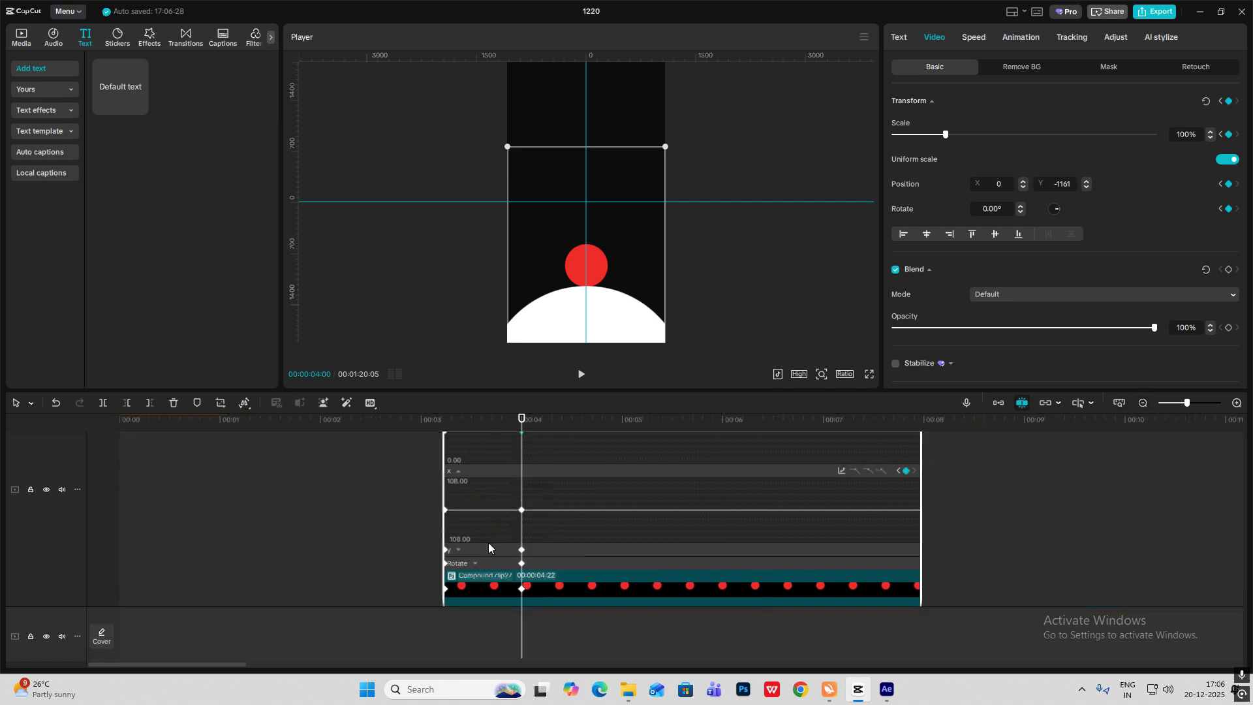
{"action": "left_click", "coordinate": [490, 549]}
{"action": "left_click", "coordinate": [840, 485]}
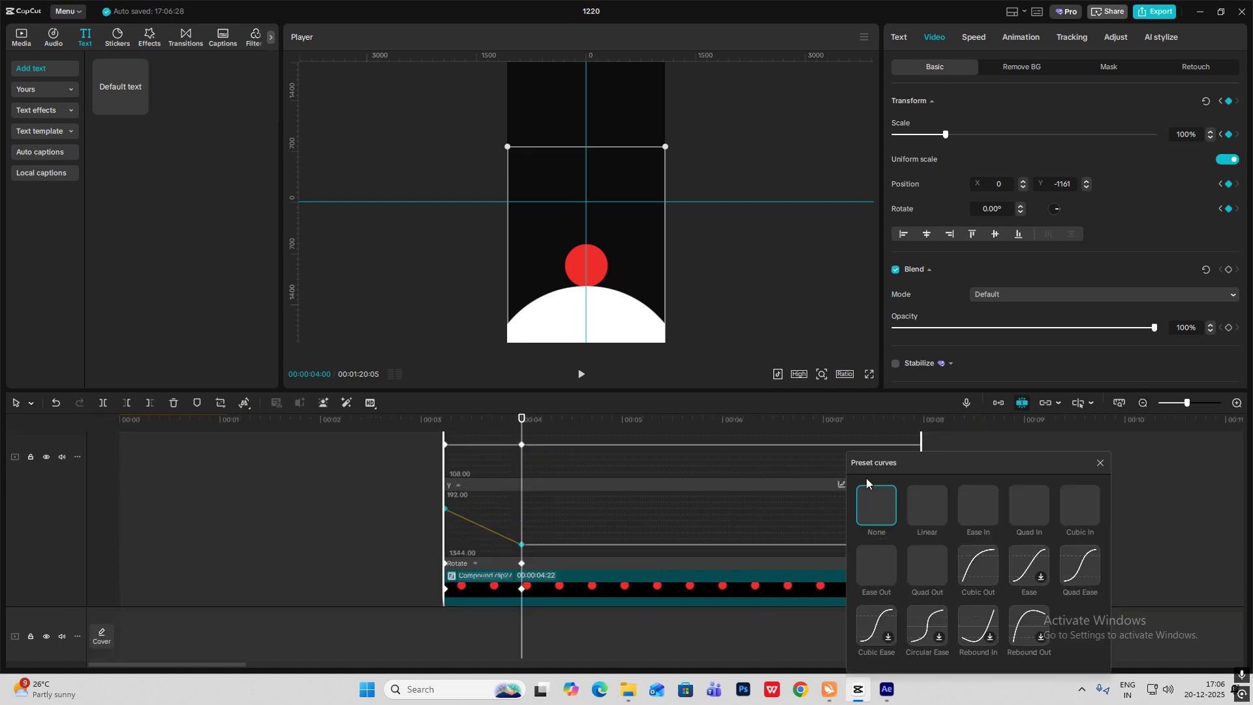
{"action": "left_click", "coordinate": [1078, 511]}
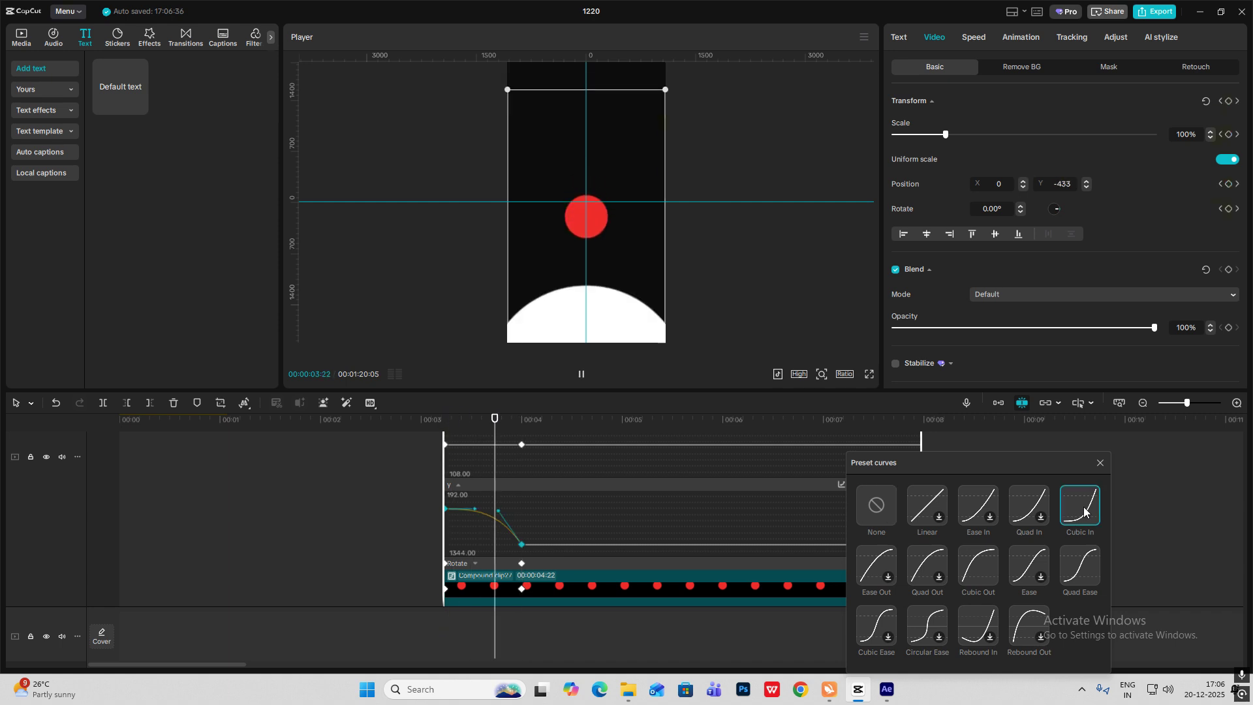
{"action": "left_click", "coordinate": [1100, 463]}
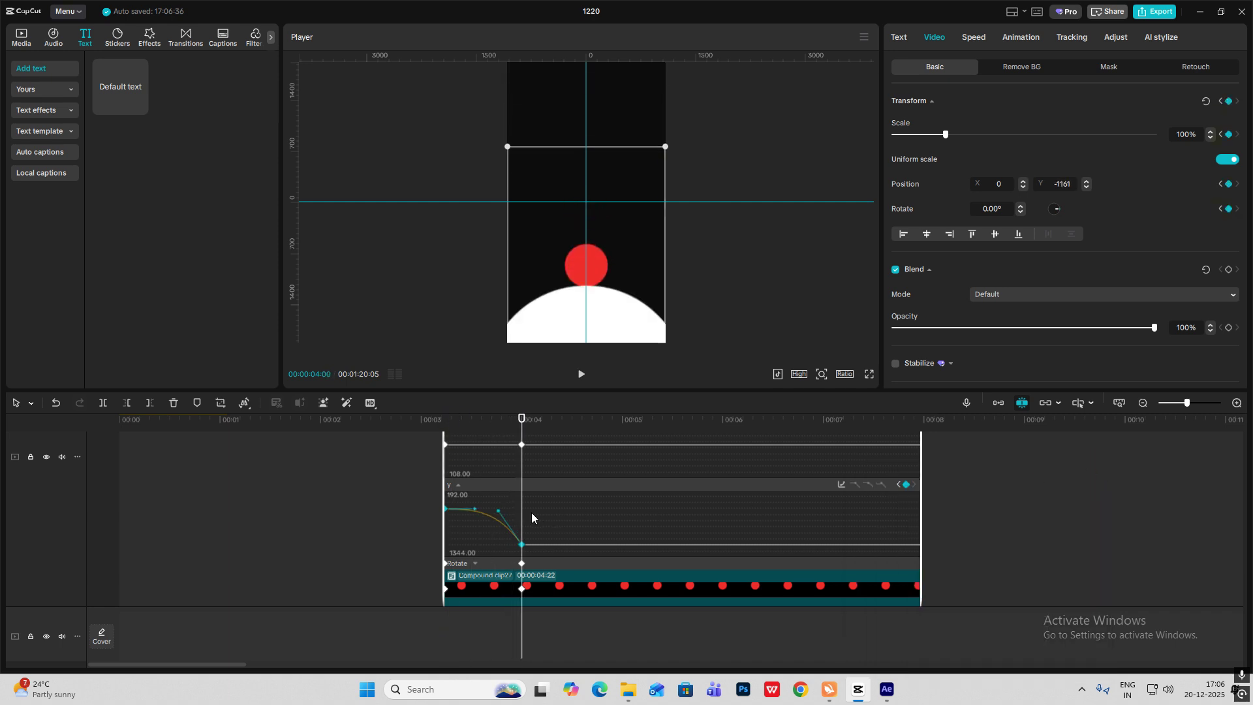
Add a transform keyframe to the red dot at 00:00:03:27 and lower the dot onto the dome at Y -1145.
{"action": "key", "text": "Left"}
{"action": "key", "text": "Left"}
{"action": "key", "text": "Left"}
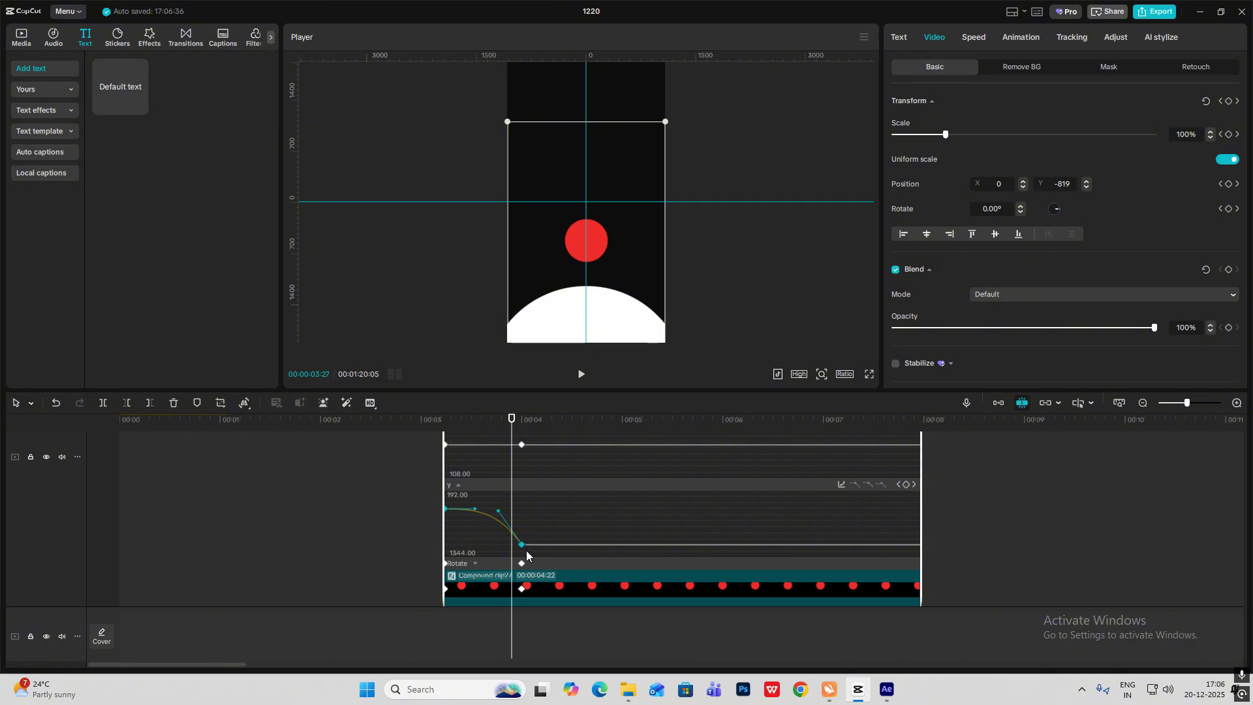
{"action": "left_click", "coordinate": [1228, 100]}
{"action": "left_click", "coordinate": [1237, 402]}
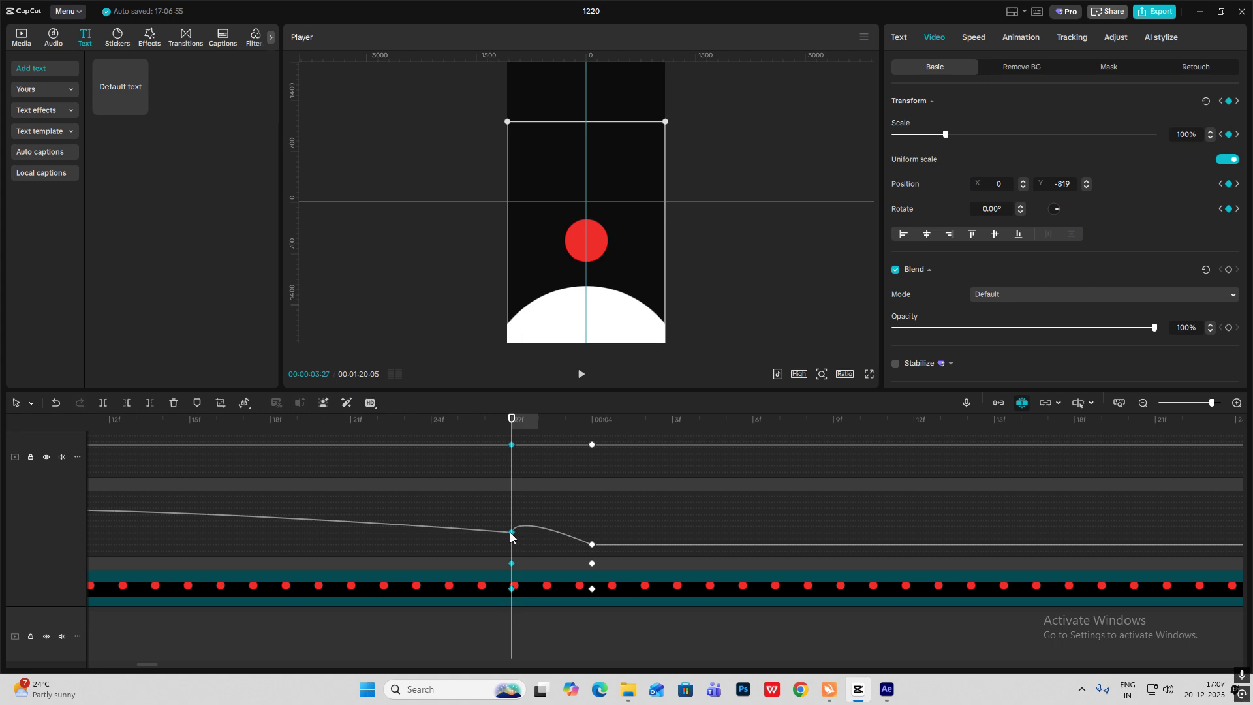
{"action": "left_click_drag", "start_coordinate": [582, 255], "coordinate": [583, 291]}
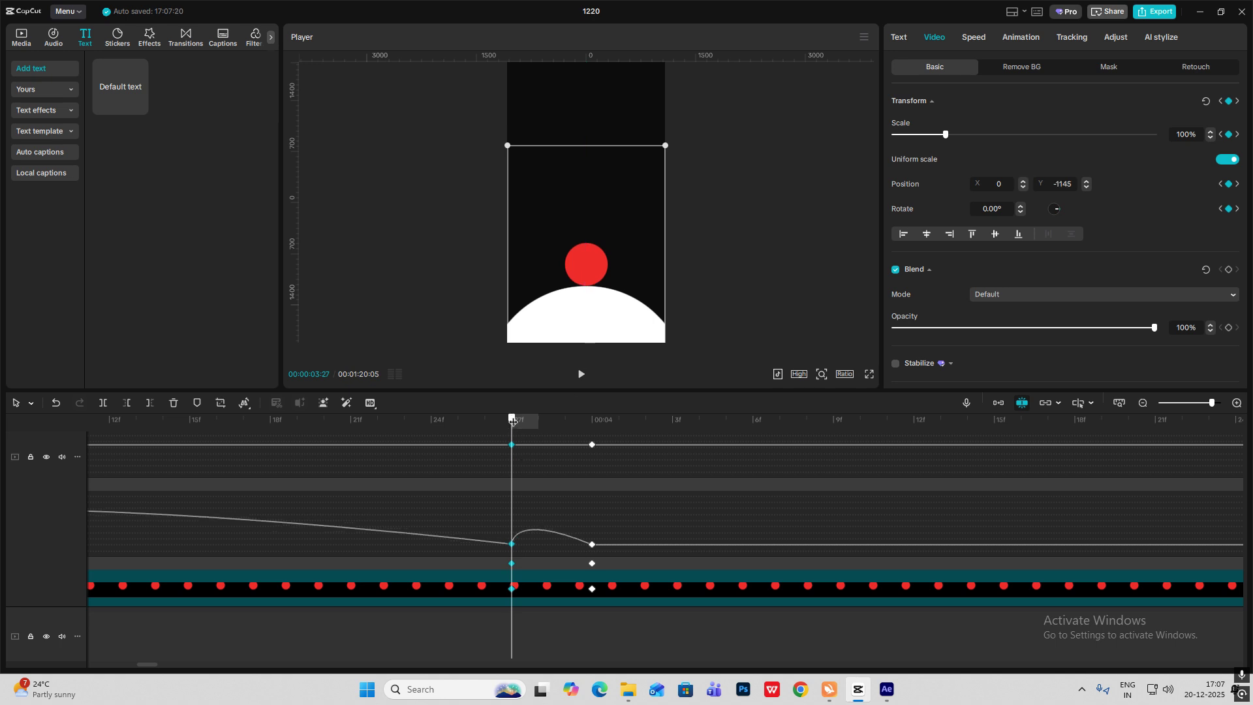
Raise the red dot to Y -960 at 00:00:04:00 and keyframe it back on the dome at Y -1143 at 00:00:04:03.
{"action": "left_click_drag", "start_coordinate": [512, 420], "coordinate": [587, 434]}
{"action": "left_click_drag", "start_coordinate": [590, 278], "coordinate": [589, 264]}
{"action": "left_click_drag", "start_coordinate": [591, 421], "coordinate": [670, 465]}
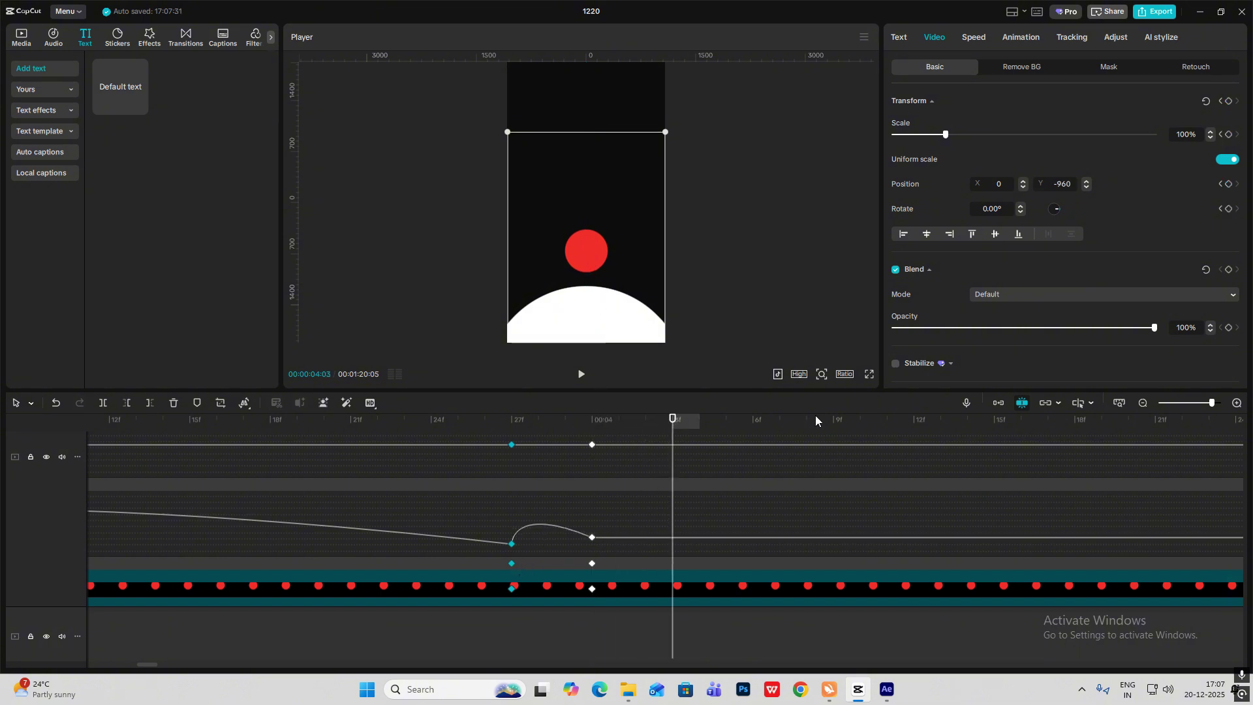
{"action": "left_click", "coordinate": [1228, 102]}
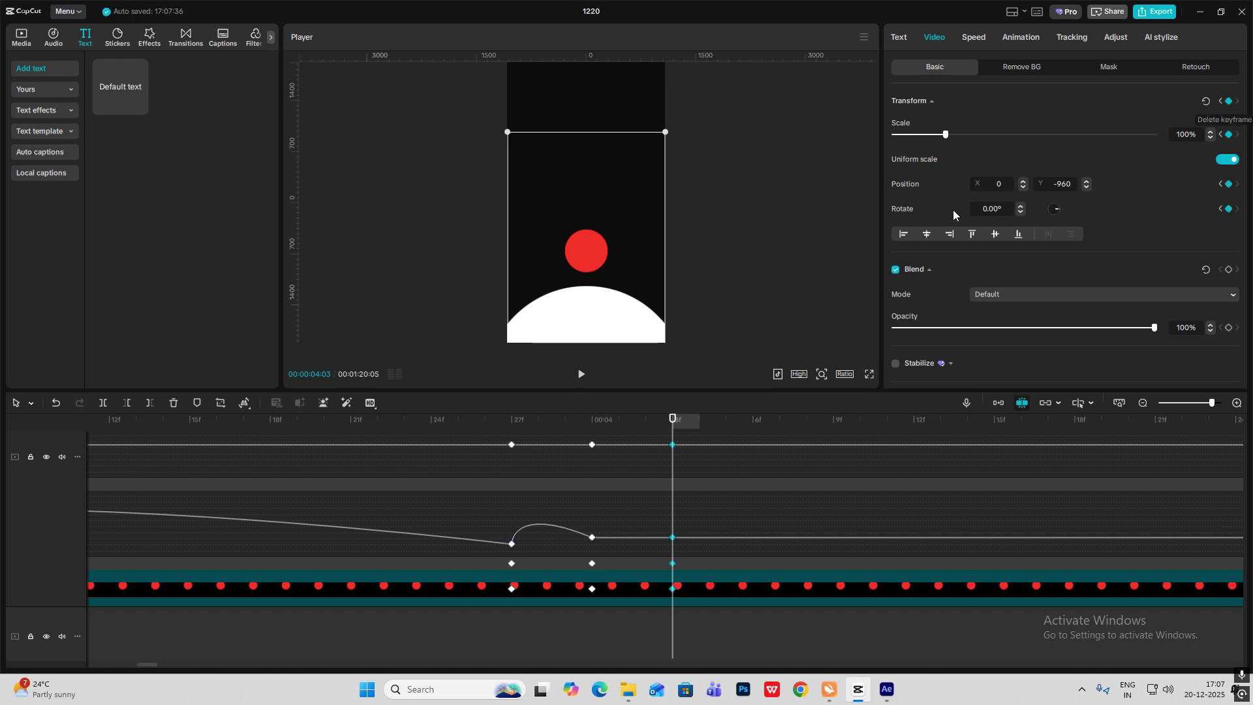
{"action": "left_click_drag", "start_coordinate": [591, 272], "coordinate": [594, 274]}
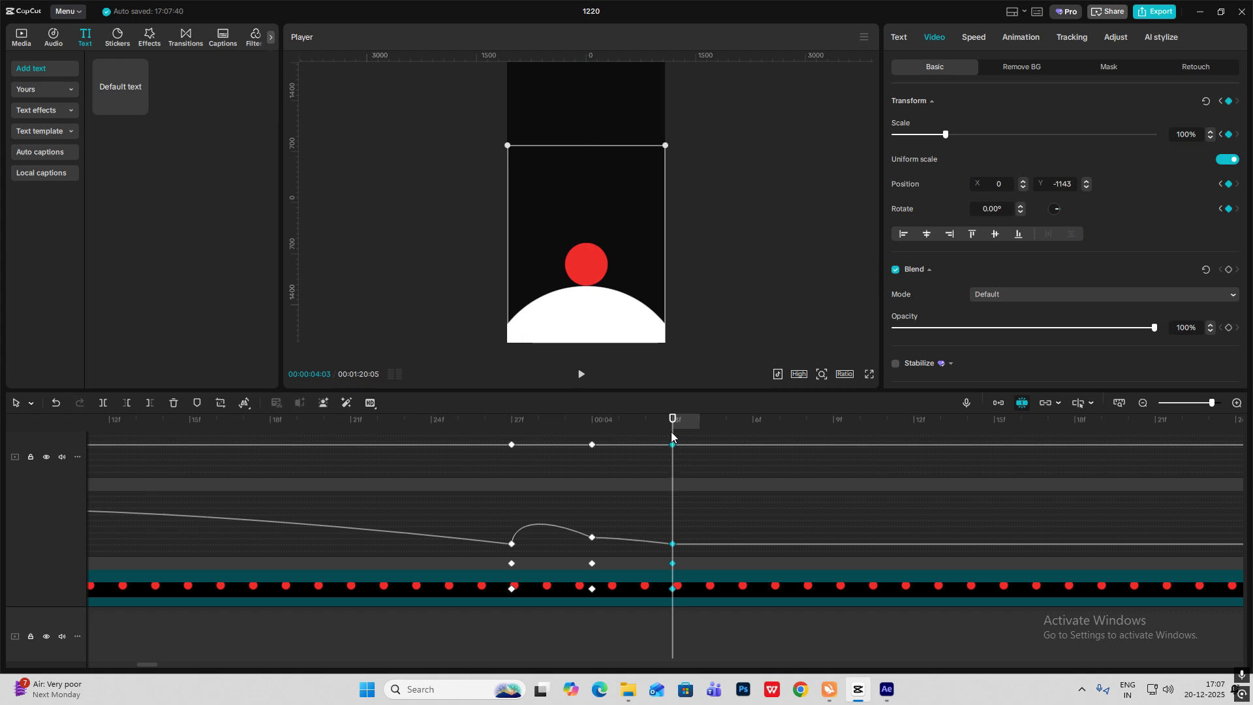
Shorten the Y curve handle leading into the 00:00:04:00 keyframe to reduce the bounce, and play back the motion.
{"action": "left_click", "coordinate": [538, 524]}
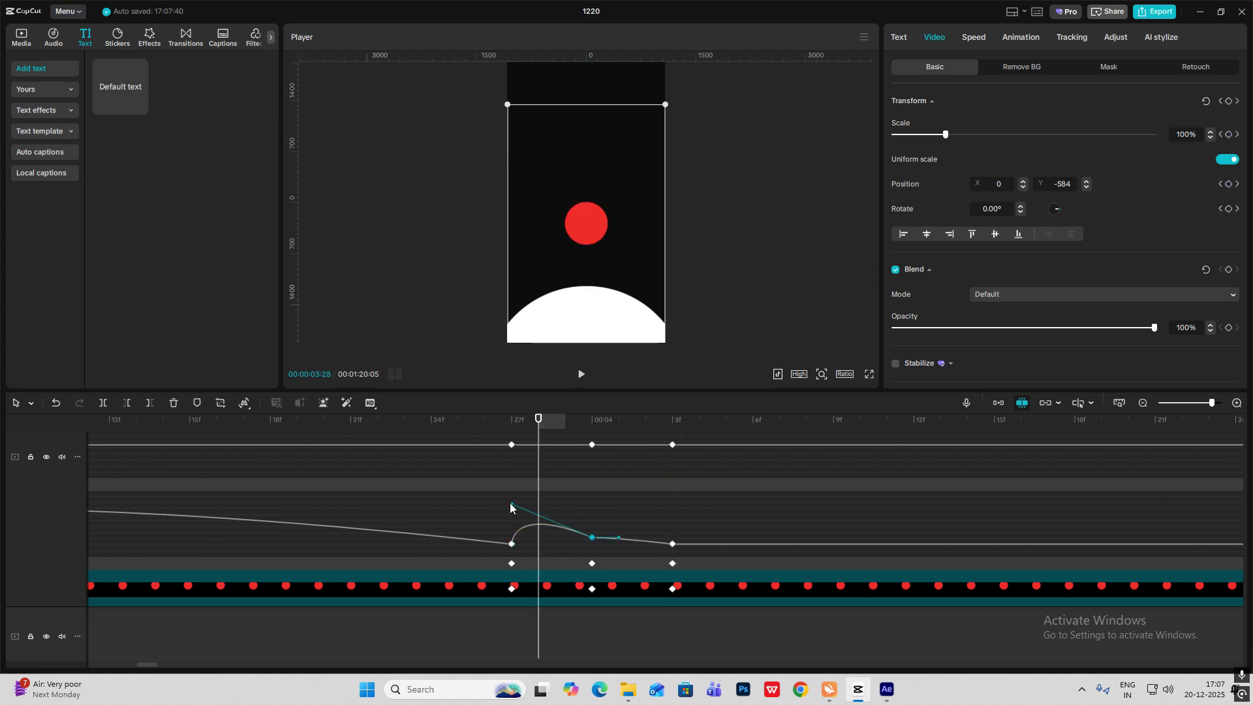
{"action": "left_click_drag", "start_coordinate": [511, 507], "coordinate": [570, 513]}
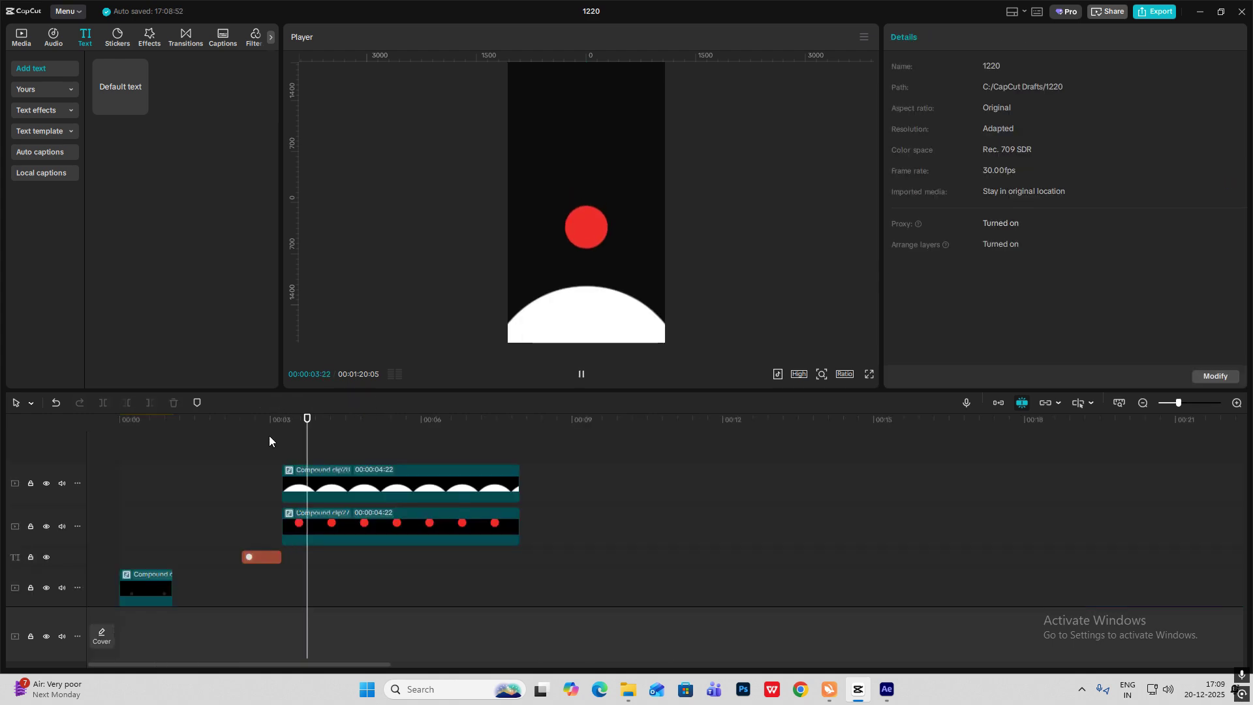
{"action": "left_click", "coordinate": [227, 460]}
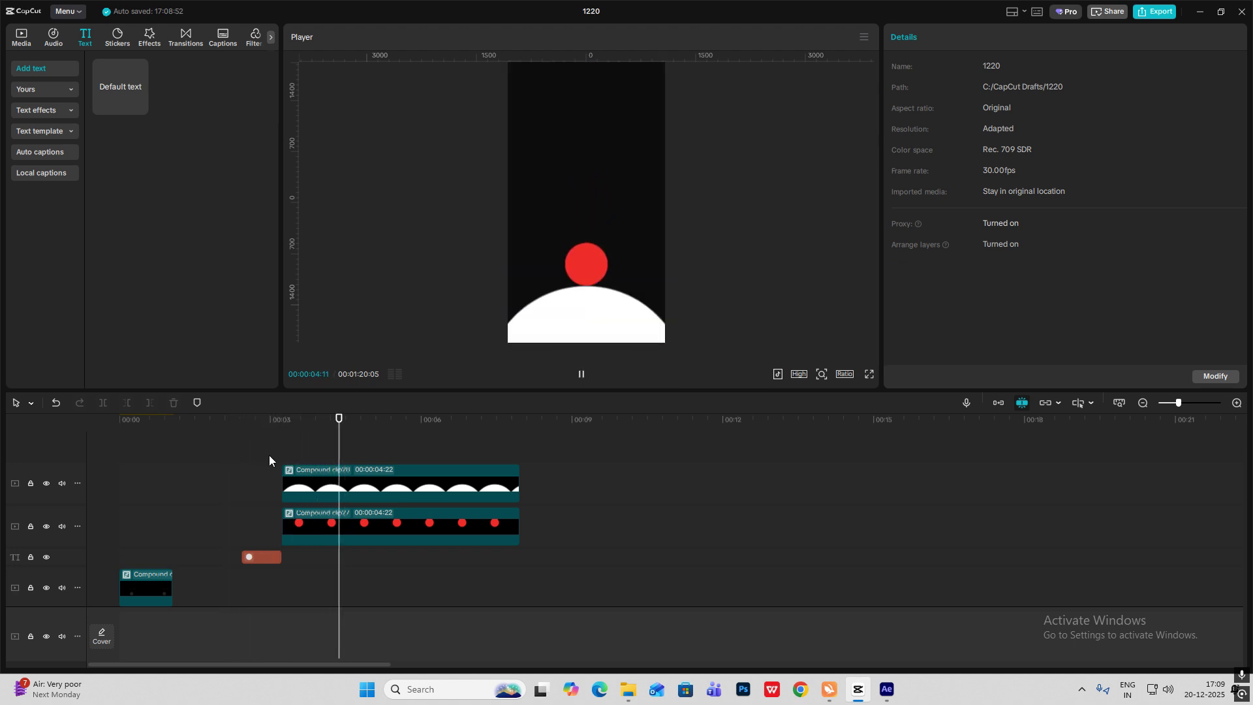
{"action": "left_click", "coordinate": [241, 462]}
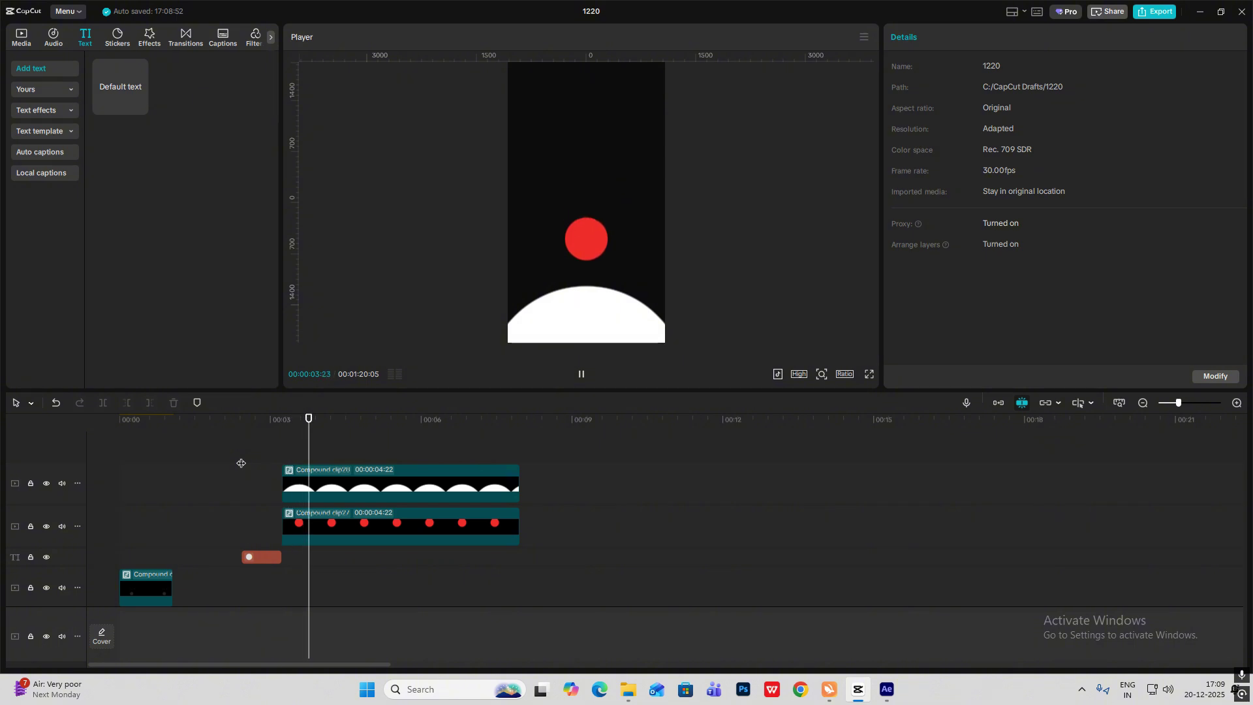
{"action": "key", "text": "space"}
Keyframe the red dot's transform at 00:00:04:09 and enlarge the dot to a scale of 156% at 00:00:04:19.
{"action": "left_click", "coordinate": [363, 527]}
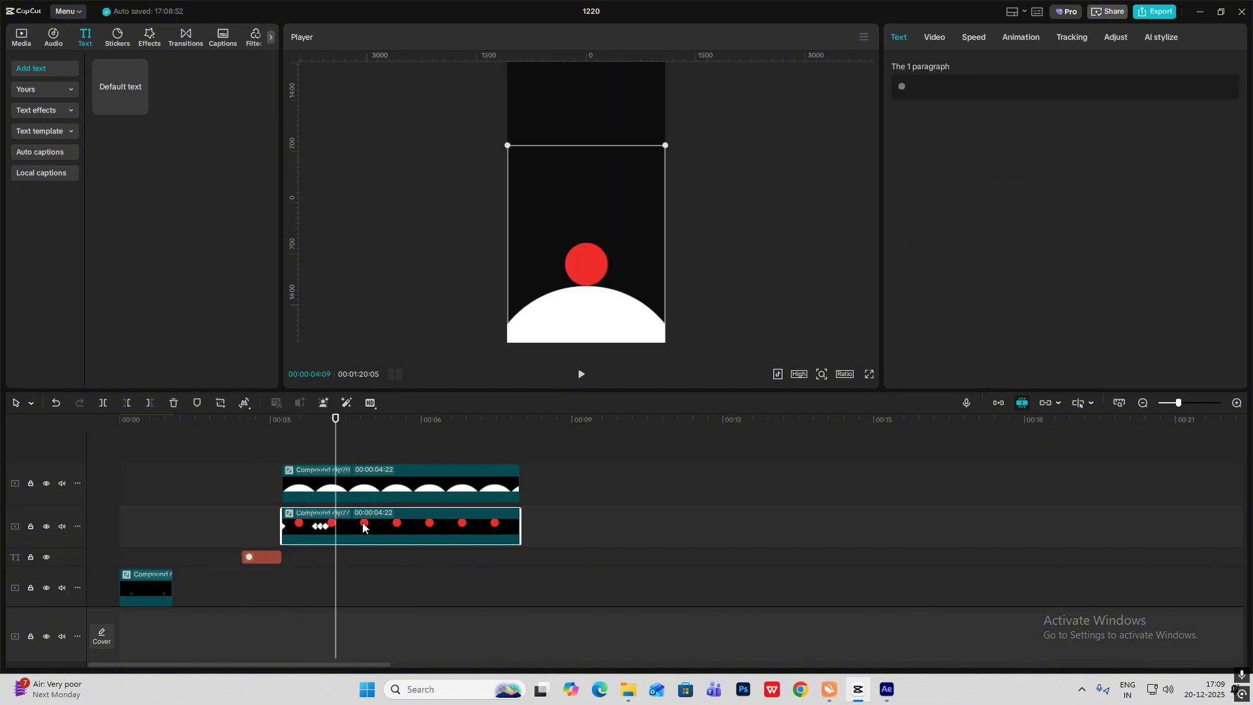
{"action": "left_click", "coordinate": [939, 40]}
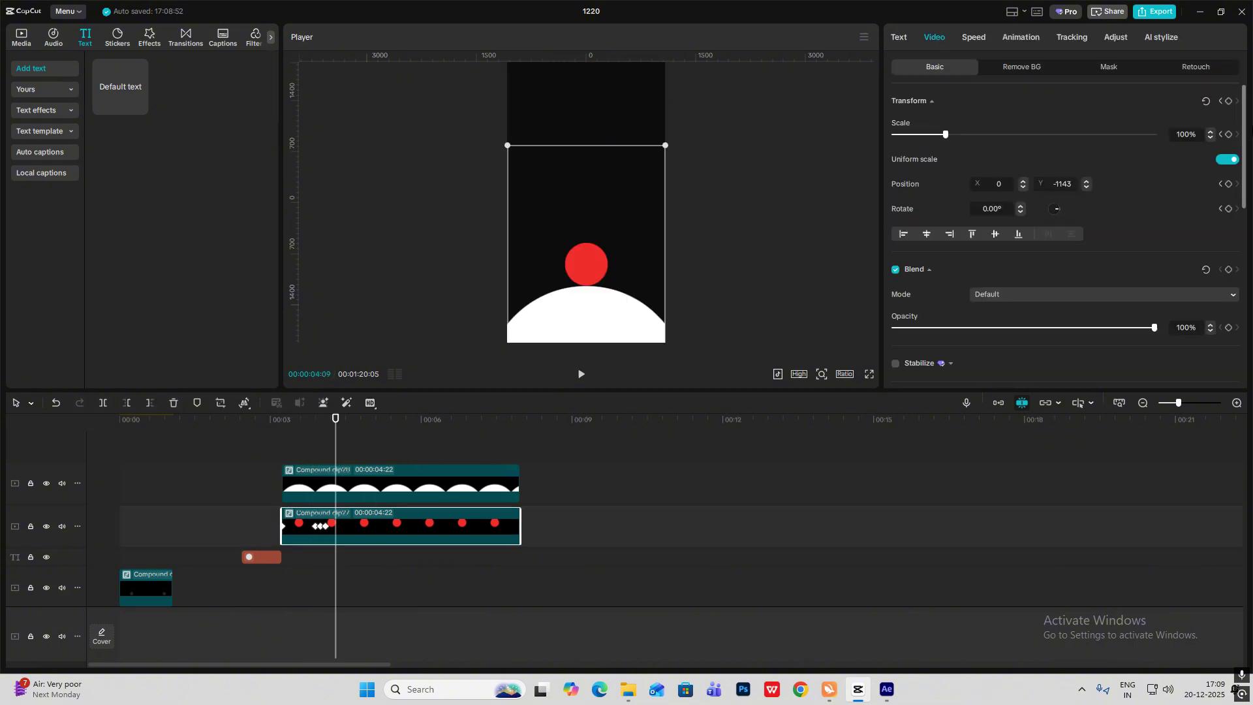
{"action": "left_click", "coordinate": [1228, 100]}
{"action": "left_click_drag", "start_coordinate": [337, 444], "coordinate": [352, 451]}
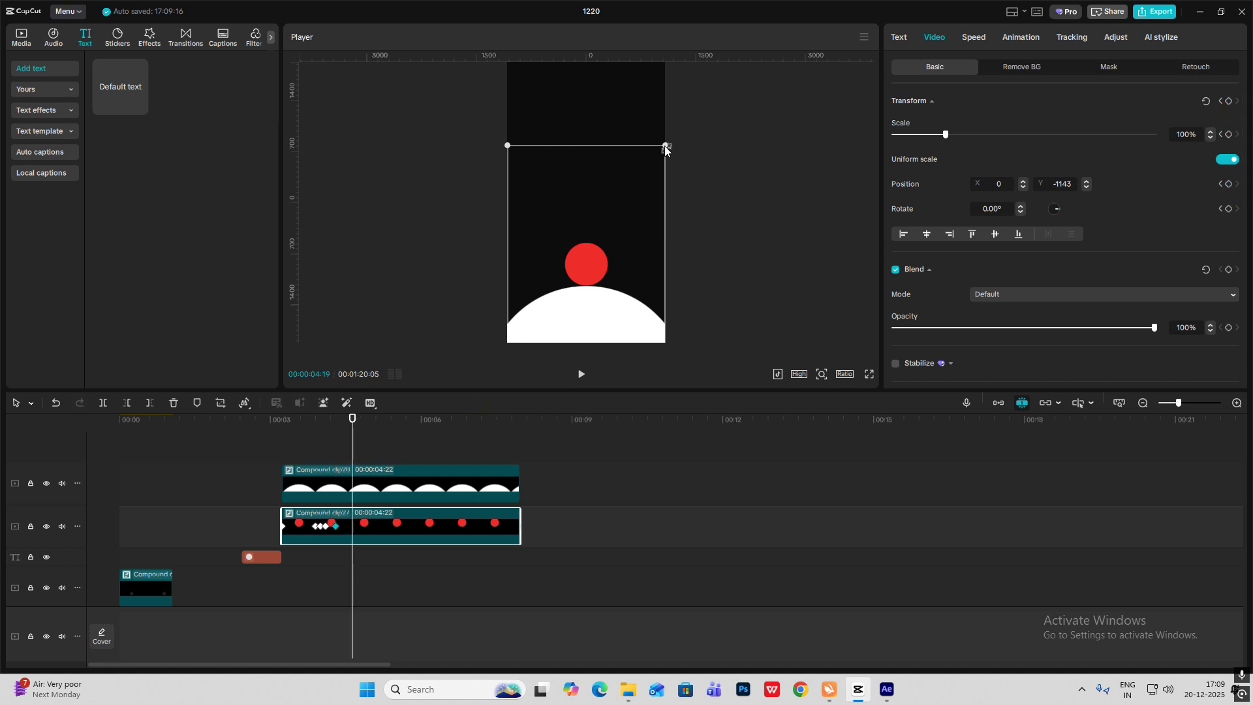
{"action": "left_click_drag", "start_coordinate": [665, 147], "coordinate": [841, 104]}
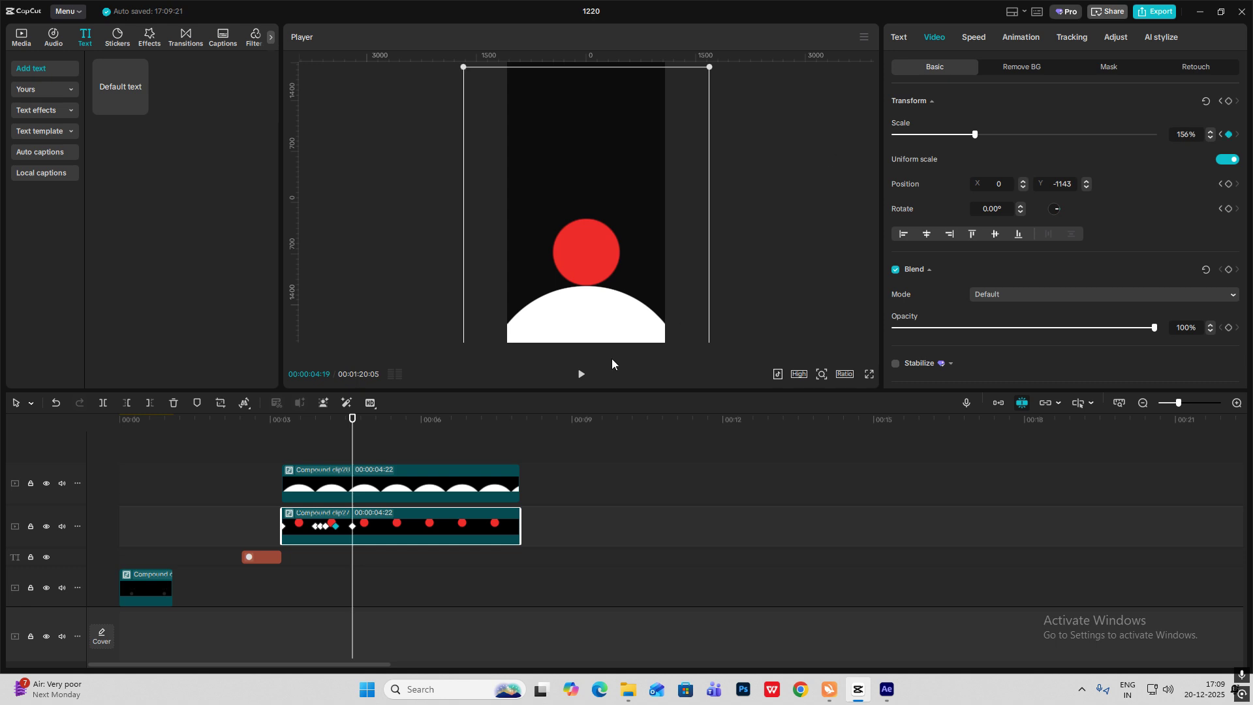